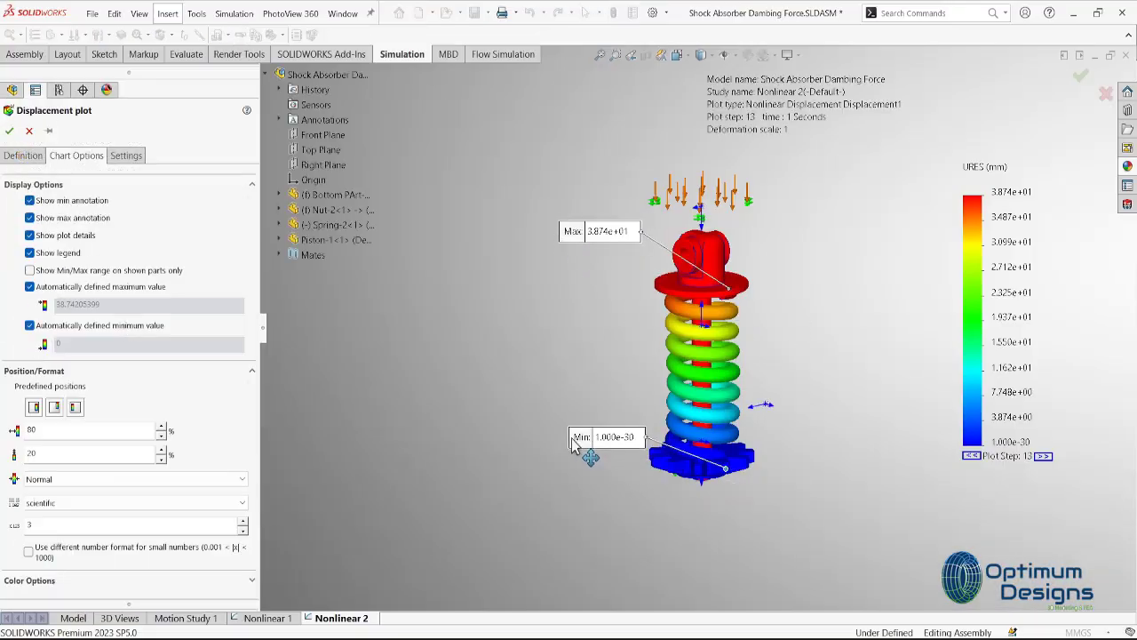
- Set the displacement plot's numbers to floating format with 2 decimal places
left_click(243, 531)
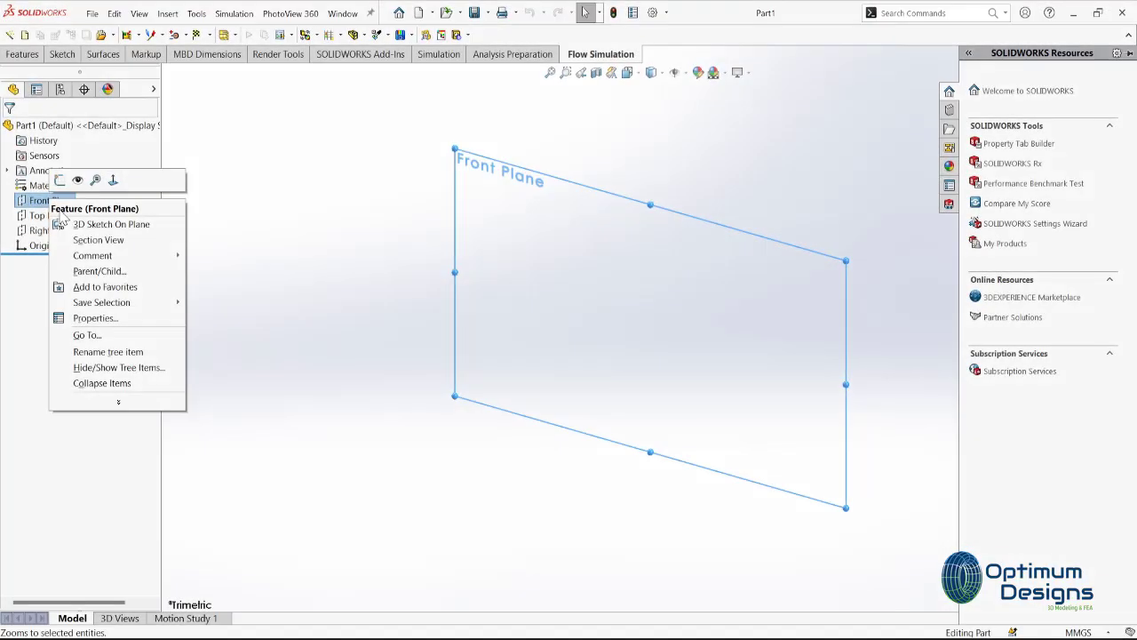
- On the Top Plane, sketch a 24 mm radius circle centred on the origin
right_click(40, 215)
left_click(101, 195)
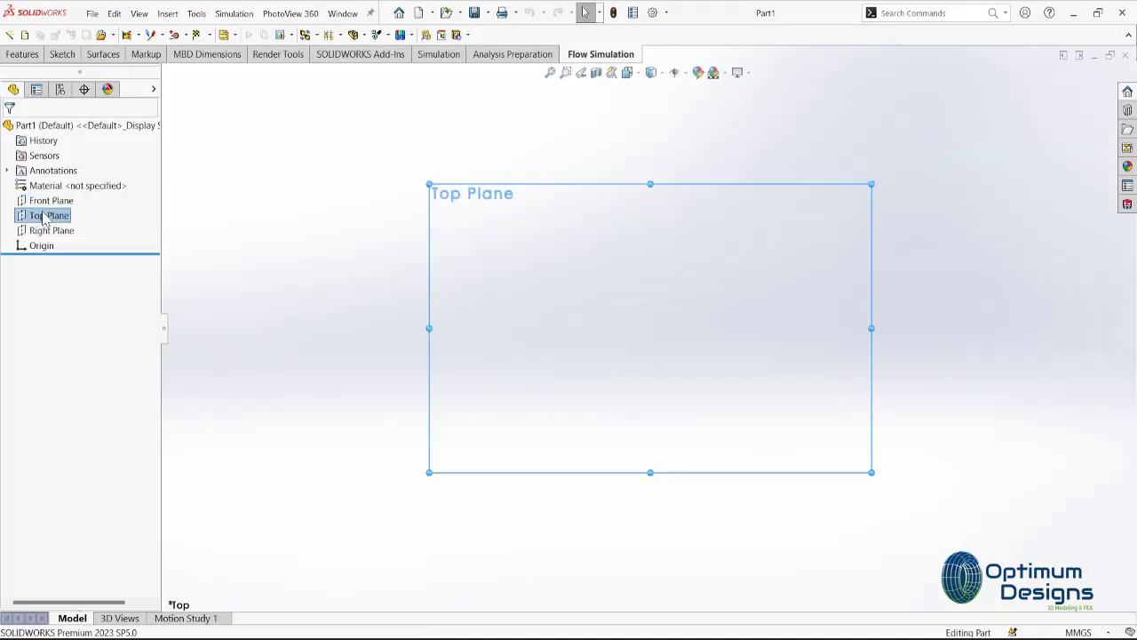
right_click(40, 215)
left_click(56, 193)
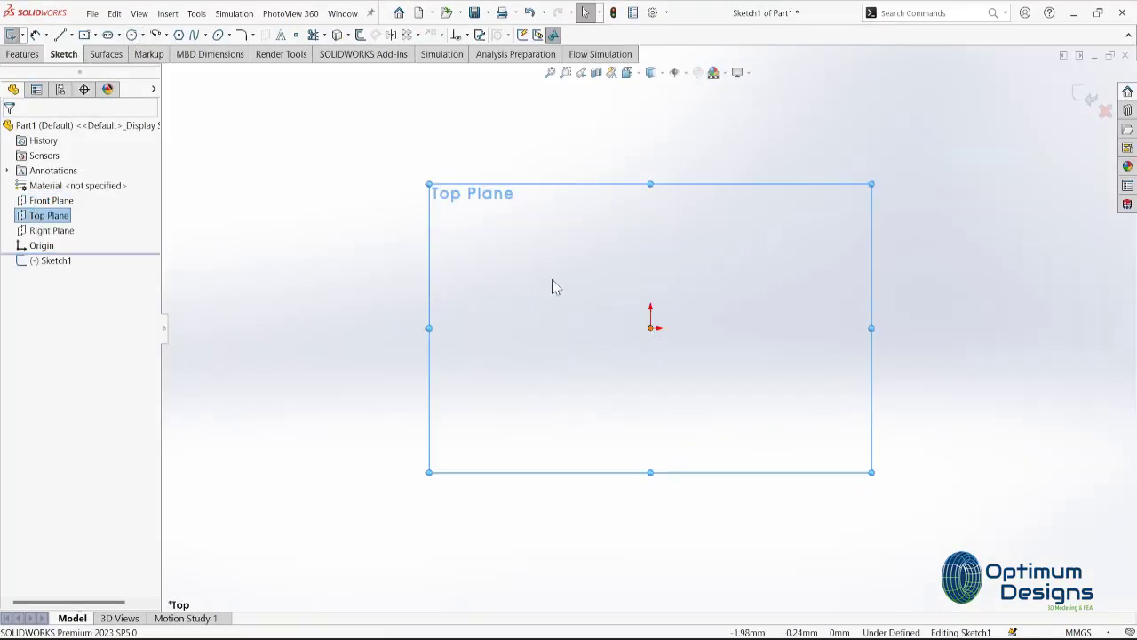
left_click_drag(650, 327, 665, 333)
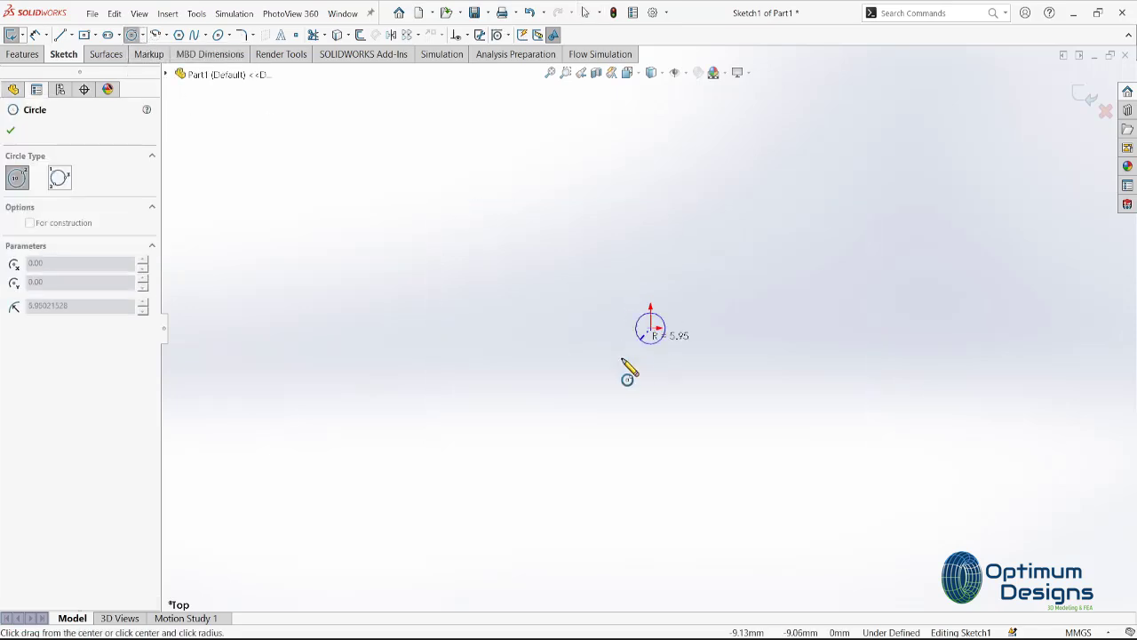
left_click_drag(574, 396, 574, 396)
type("24")
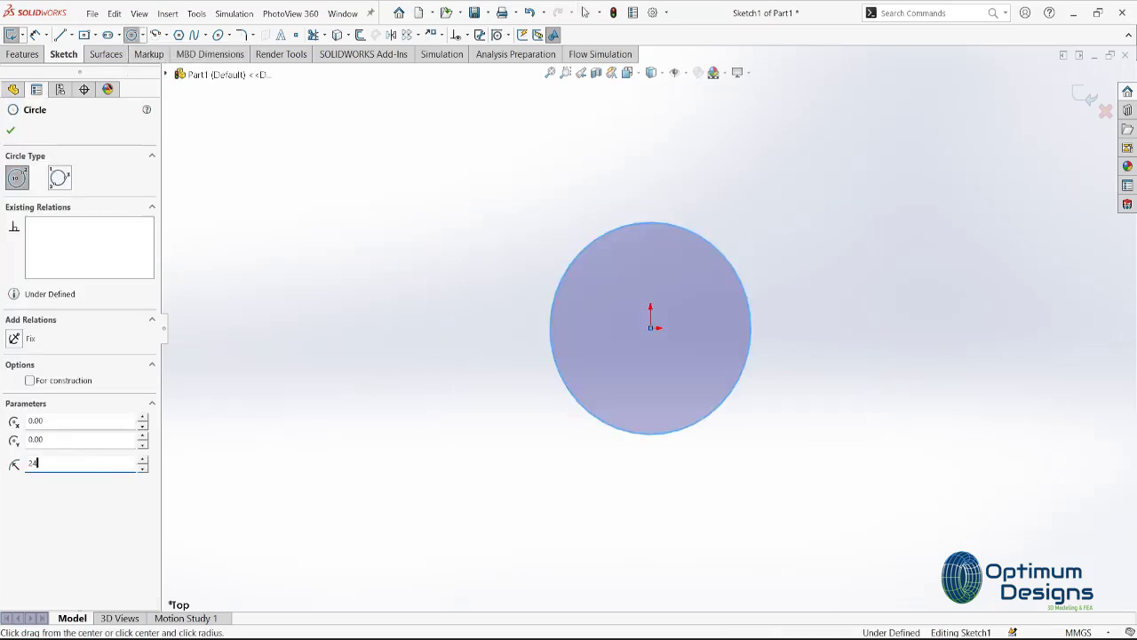
key("Return")
- Extrude the circle Mid Plane to a 3 mm thick disk
left_click(22, 54)
left_click(12, 35)
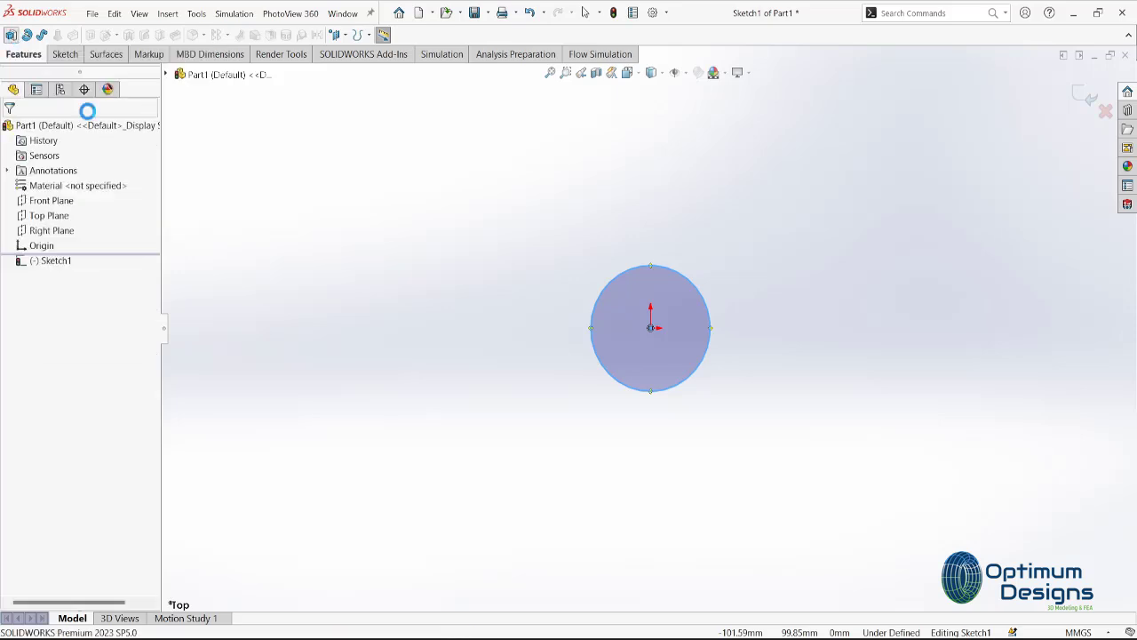
left_click(76, 220)
left_click(61, 253)
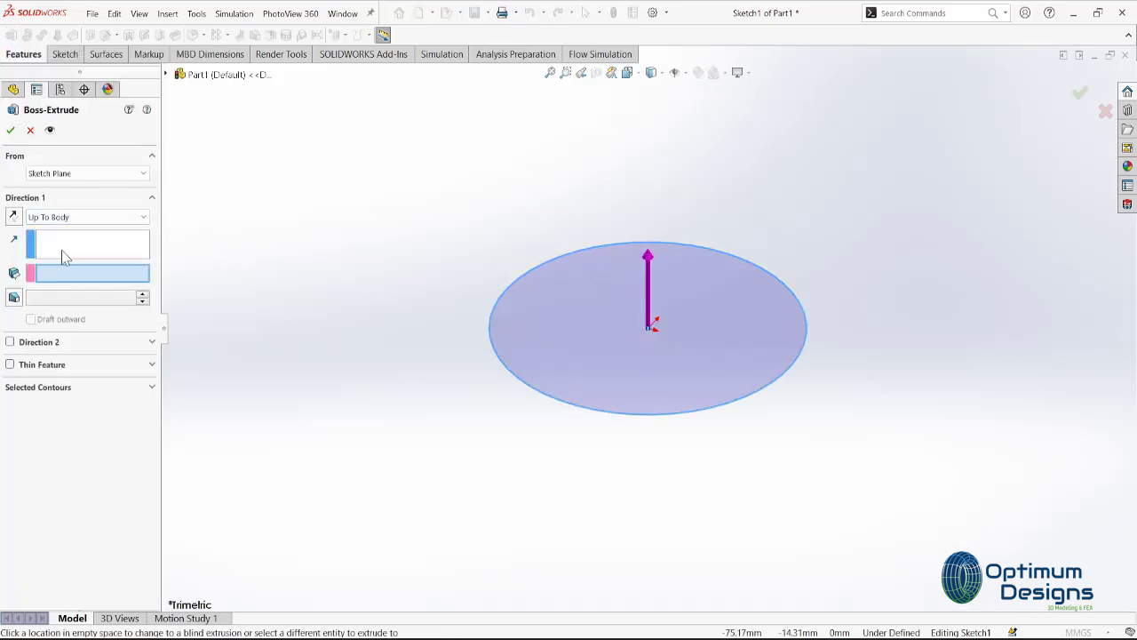
left_click(66, 216)
left_click(62, 282)
type("3")
key("Return")
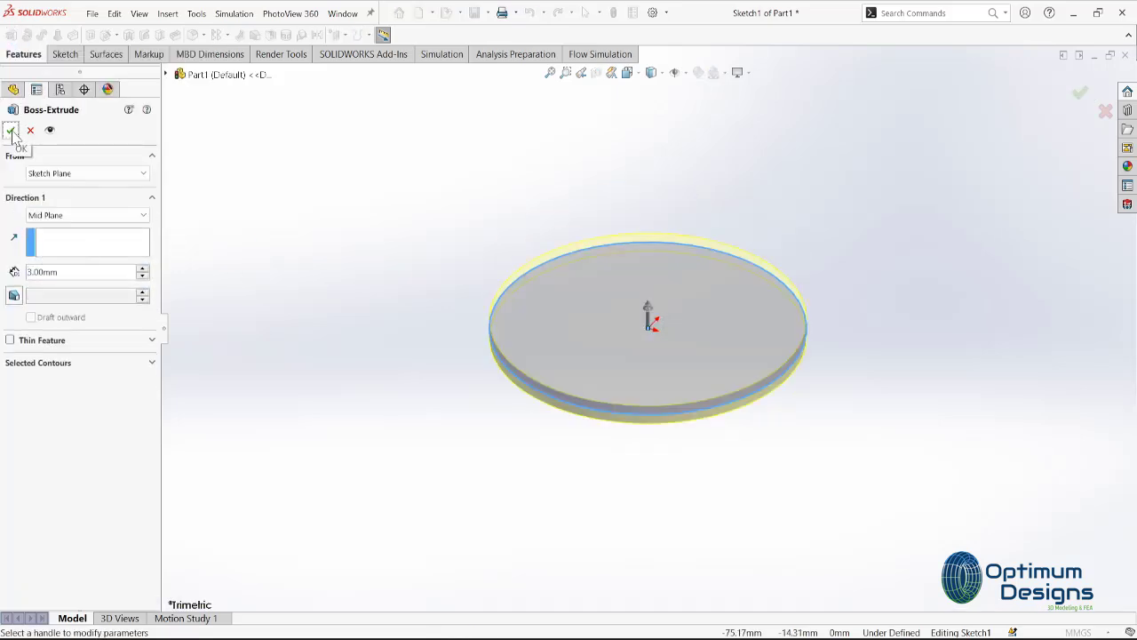
left_click(13, 131)
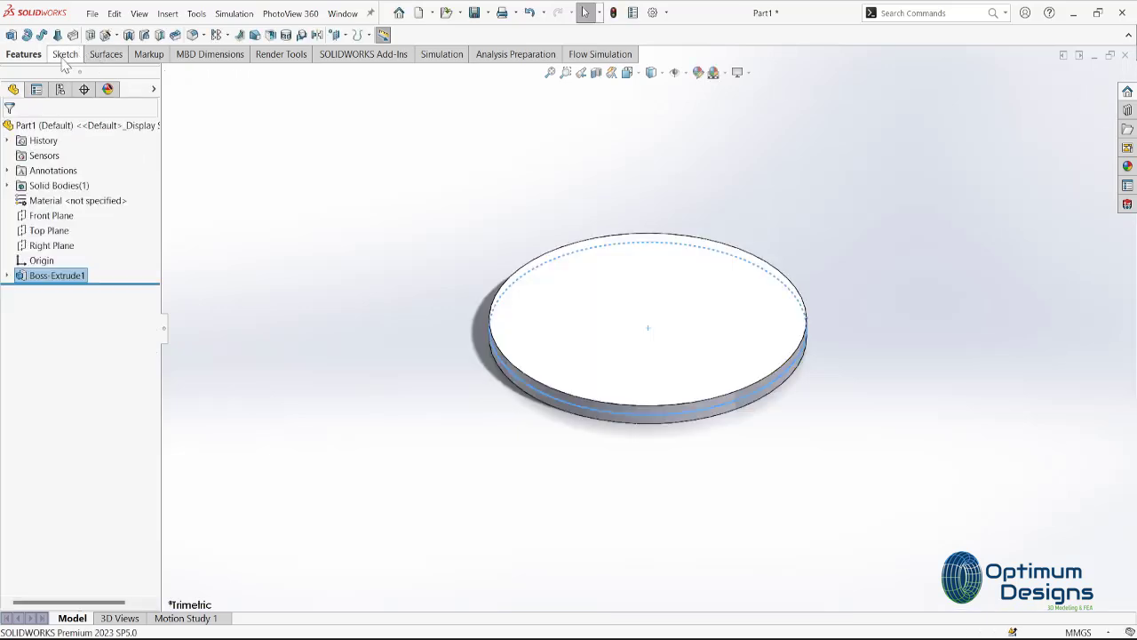
left_click(65, 55)
- Sketch a 7.5 mm radius circle at the origin on the disk's top face
left_click(131, 33)
left_click(658, 328)
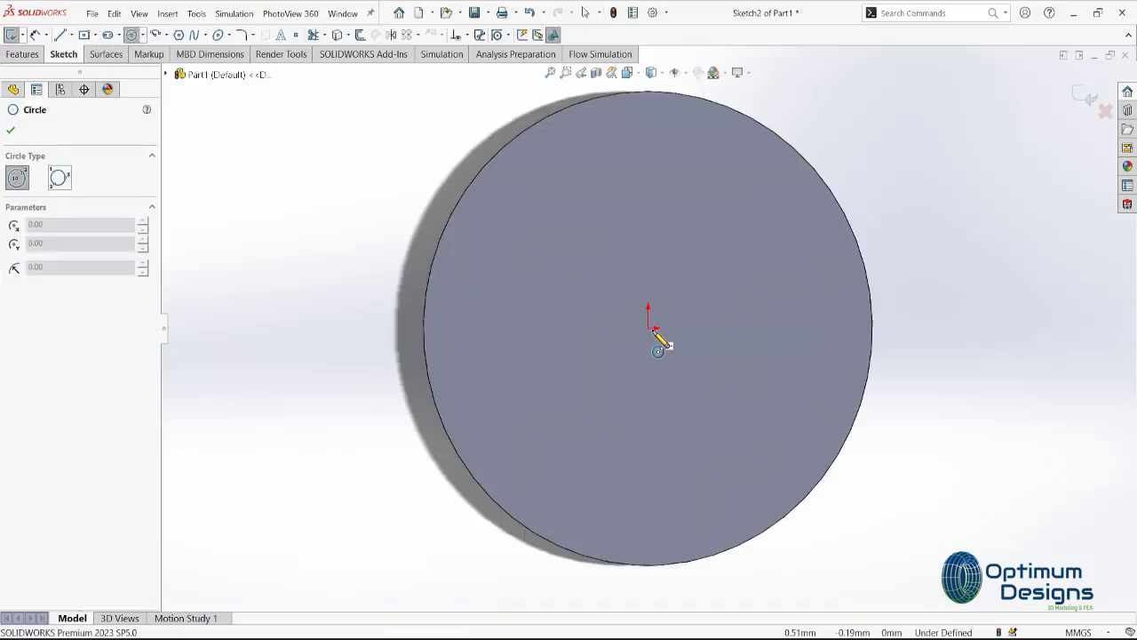
left_click(648, 328)
left_click(594, 381)
type("7.5")
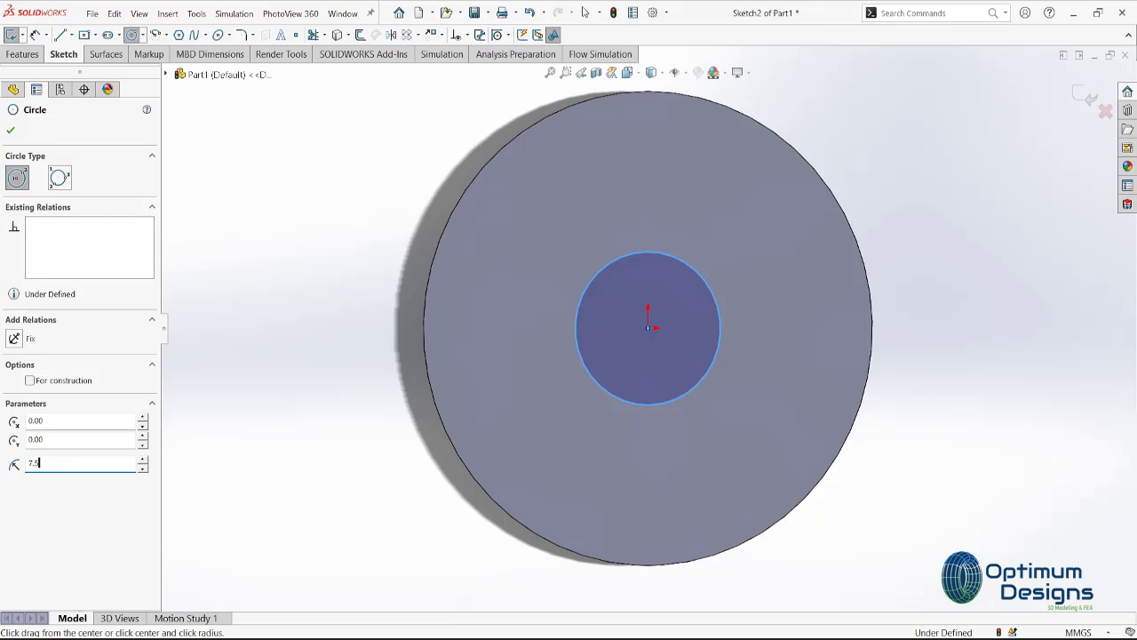
key("Return")
- Extrude the small circle Blind 95 mm to form the shaft
left_click(36, 55)
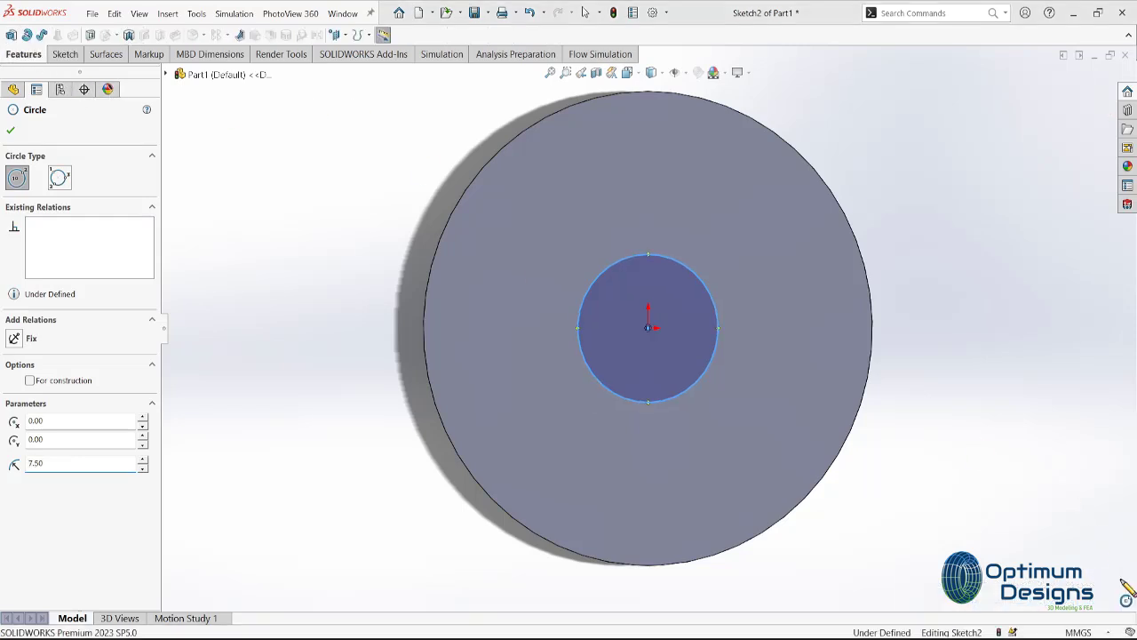
left_click(11, 35)
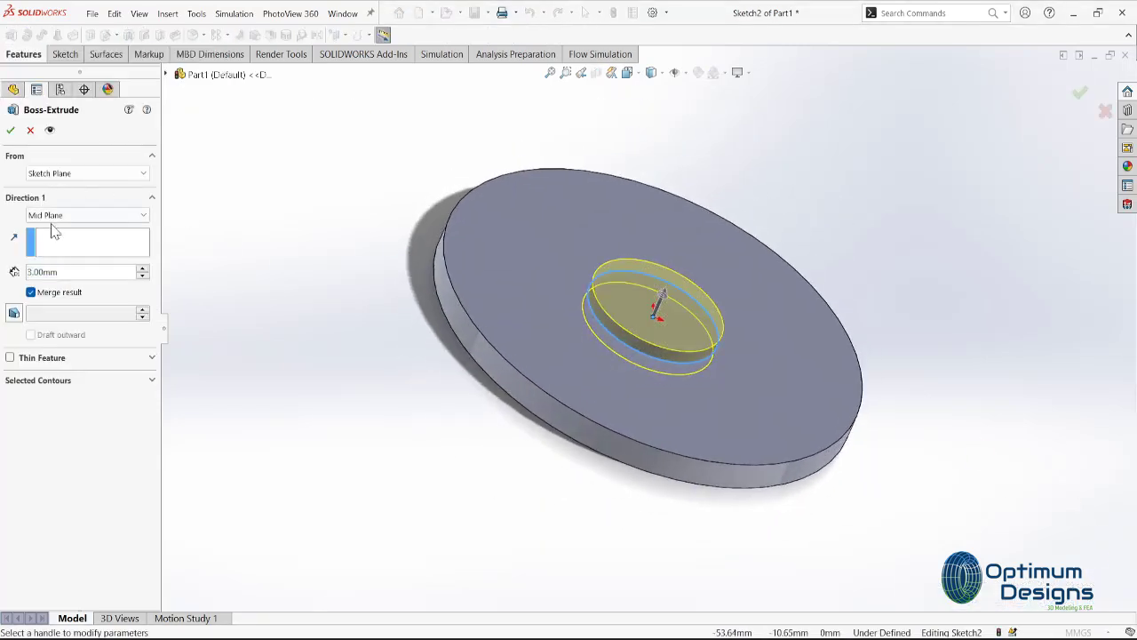
left_click(59, 217)
left_click(59, 224)
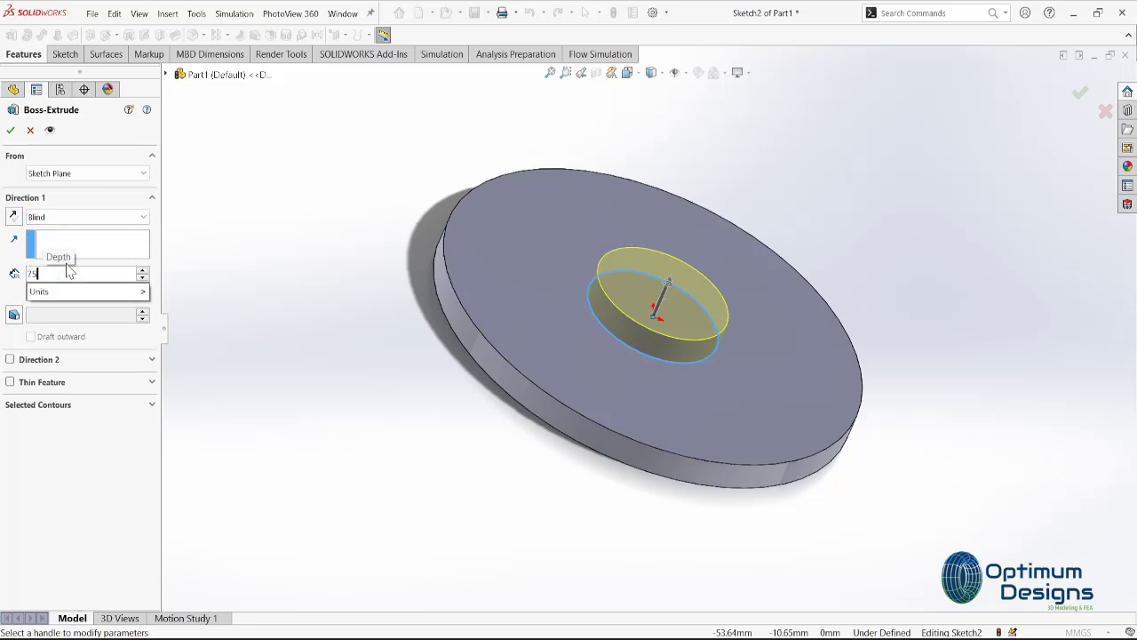
key("Return")
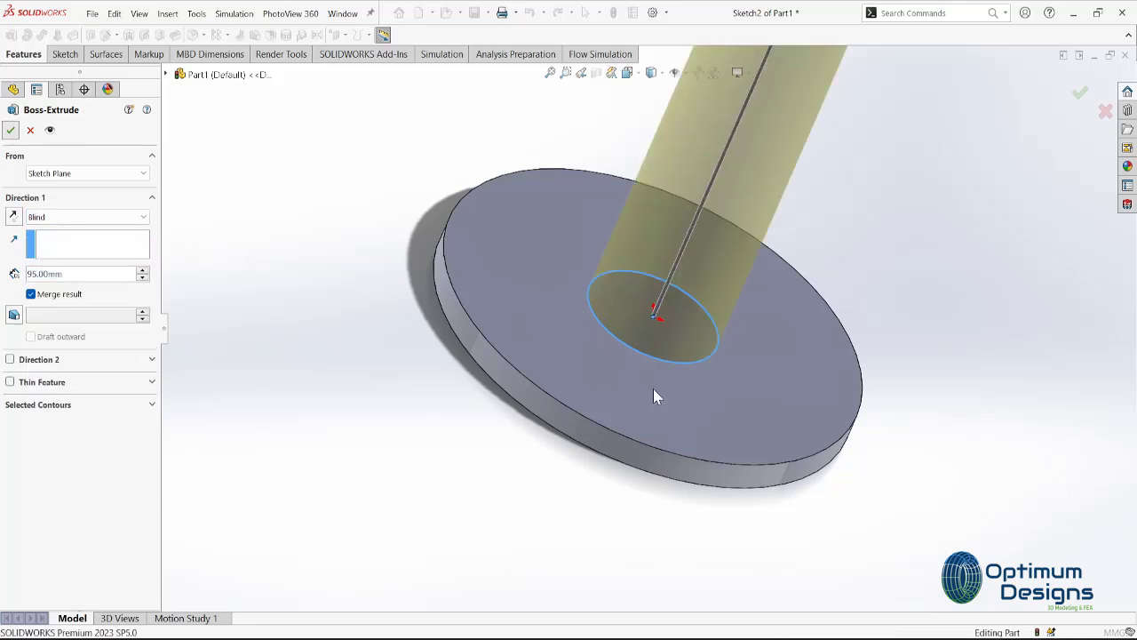
key("Return")
- Sketch a 12 mm radius circle at the origin on the disk's opposite face
right_click(693, 337)
left_click(775, 316)
right_click(738, 342)
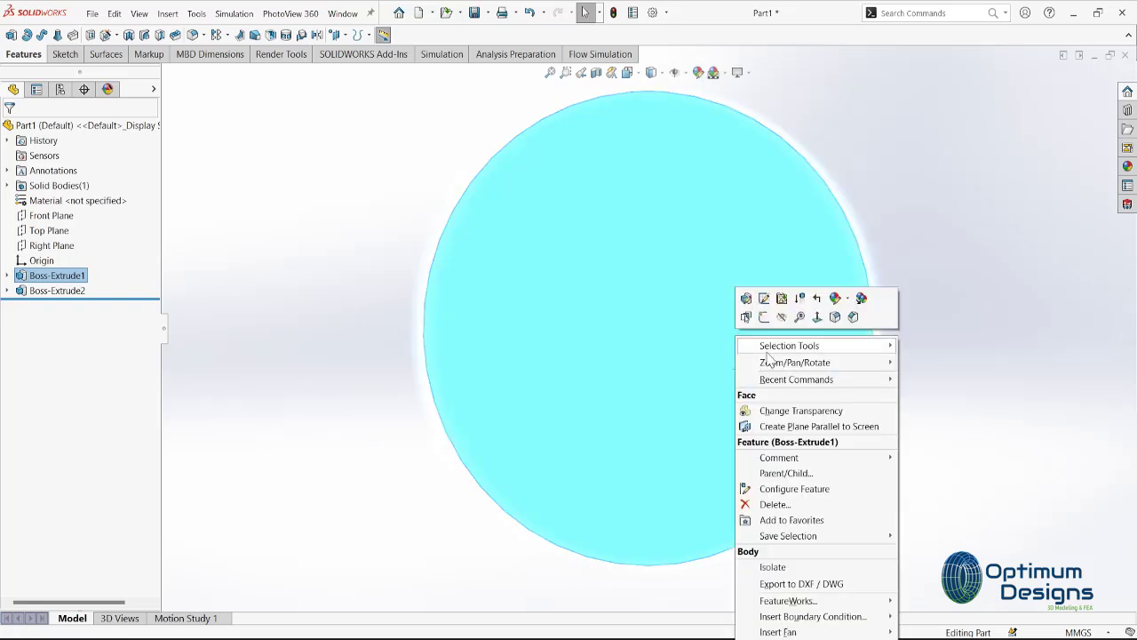
left_click(764, 316)
left_click(648, 327)
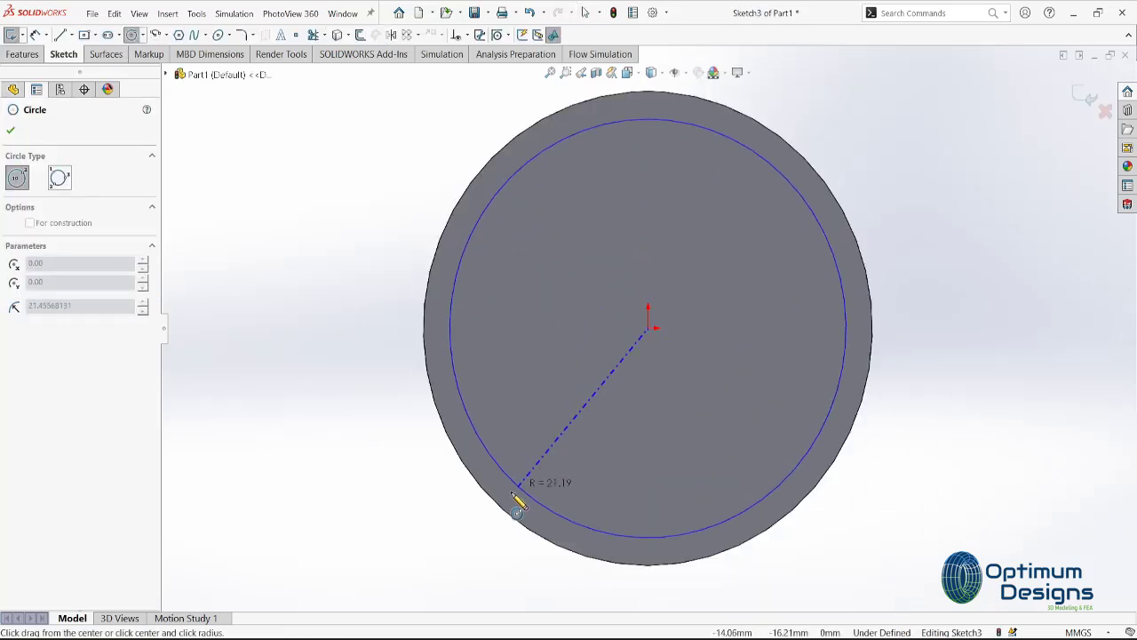
left_click(560, 439)
type("12")
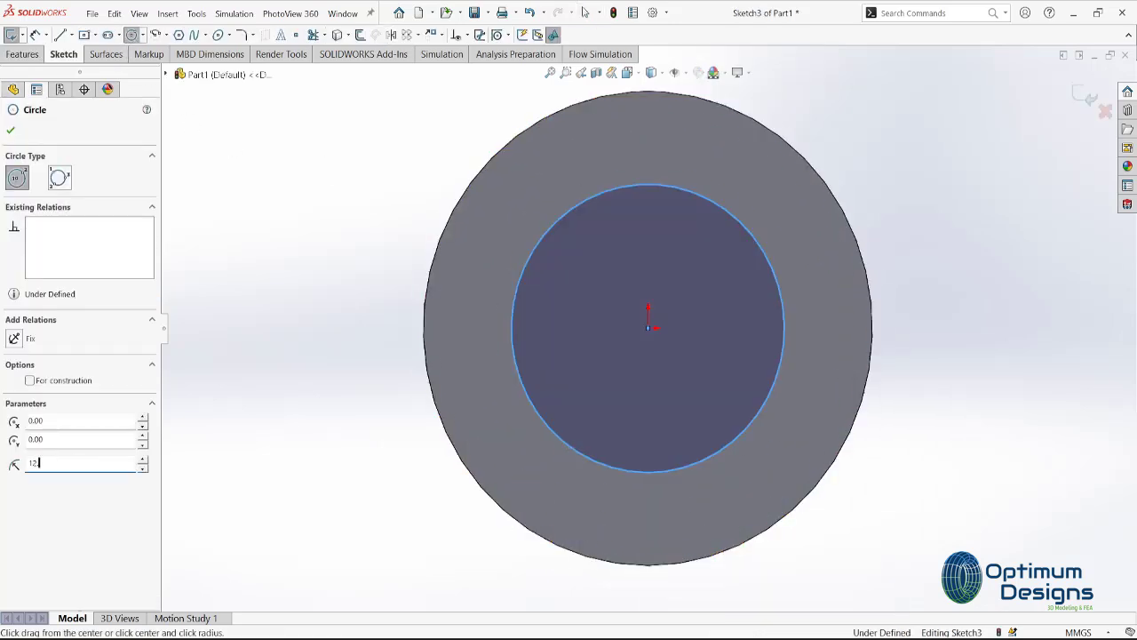
key("Return")
- Extrude the 12 mm circle 35 mm to form the hub
left_click(23, 54)
left_click(12, 35)
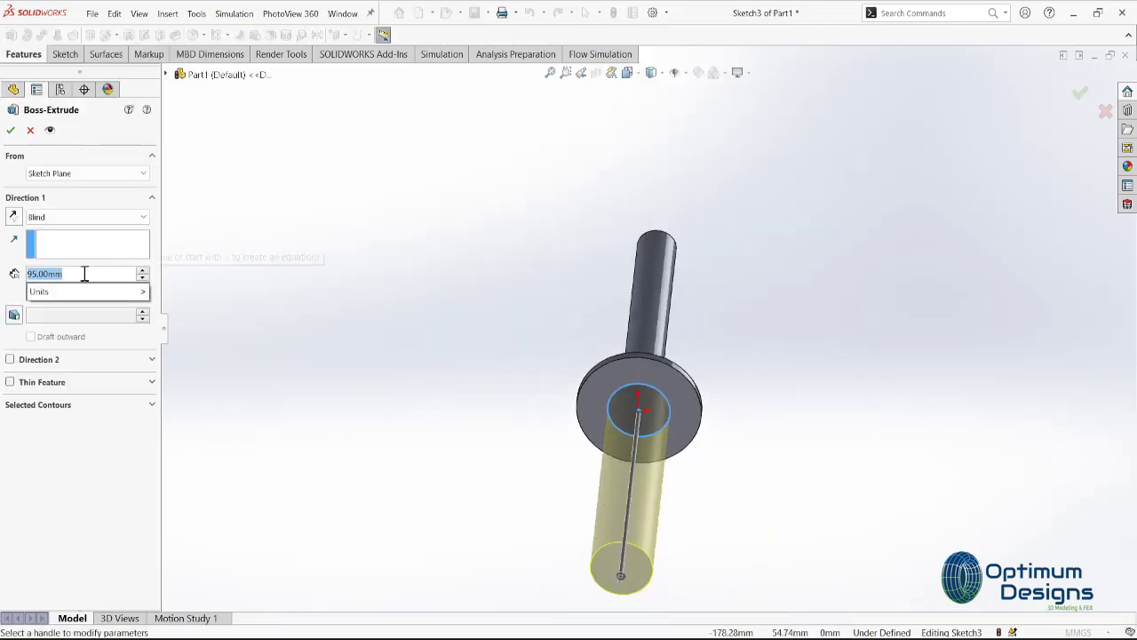
type("35")
key("Return")
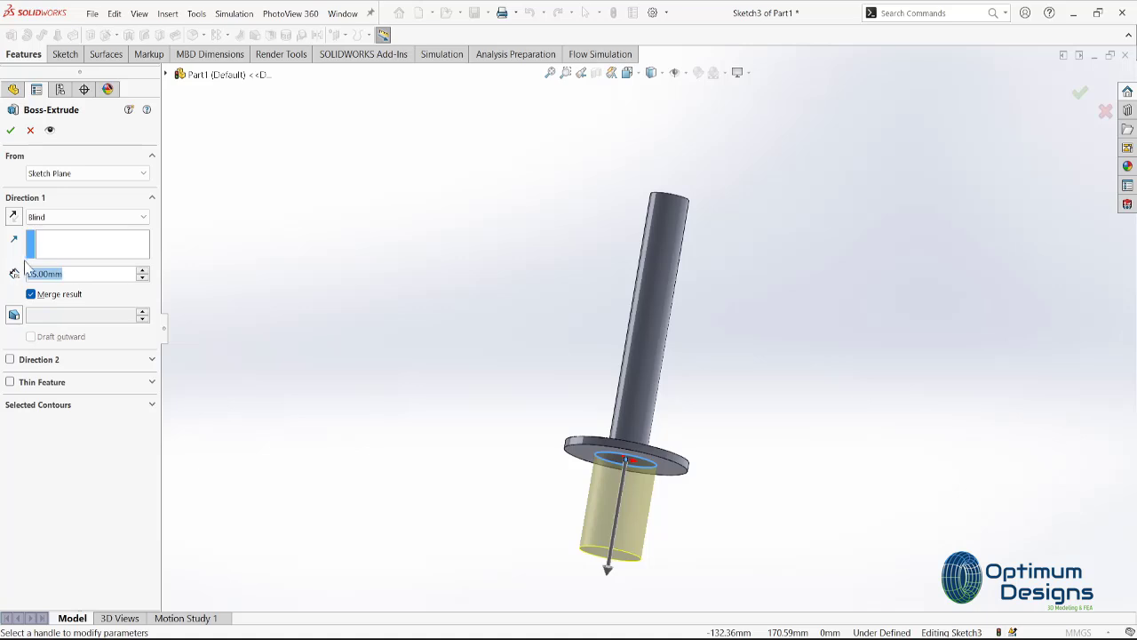
left_click(12, 131)
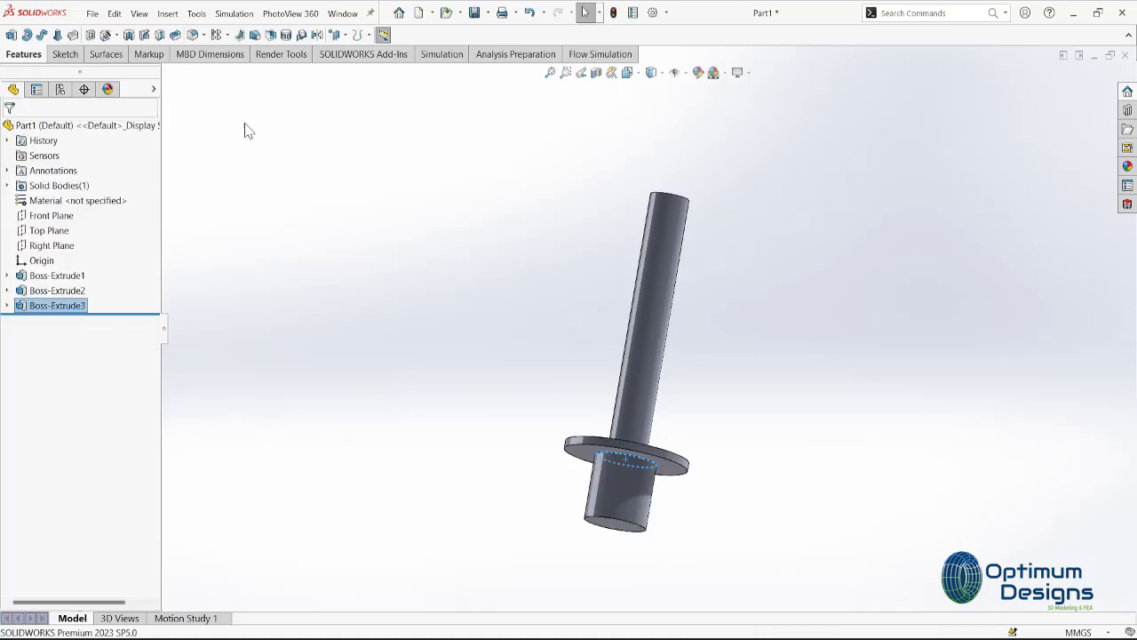
- On the Front Plane, draw a centreline along the hub and offset it 7.5 mm both sides
left_click(51, 216)
right_click(66, 221)
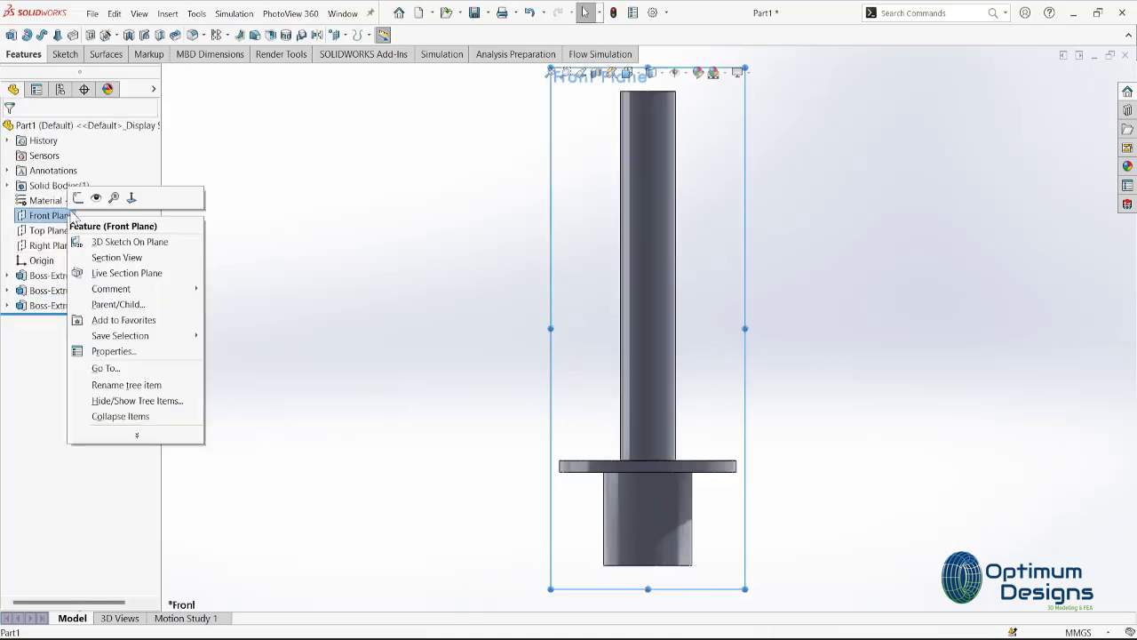
left_click(77, 194)
left_click(60, 35)
scroll(643, 533, "up", 3)
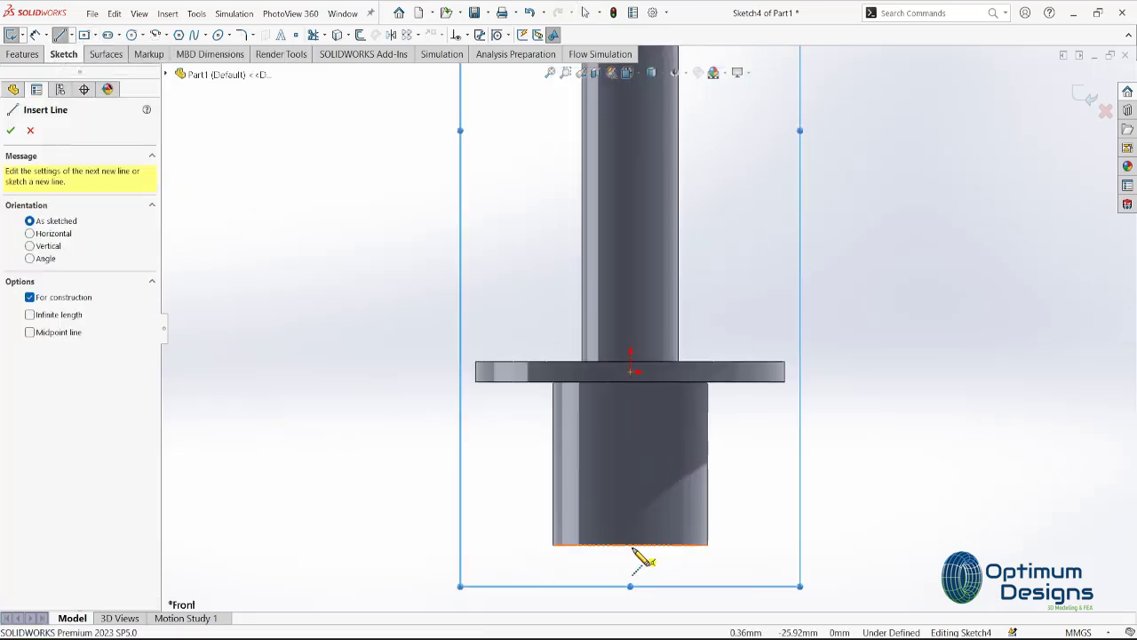
left_click(630, 543)
left_click(630, 381)
key("Escape")
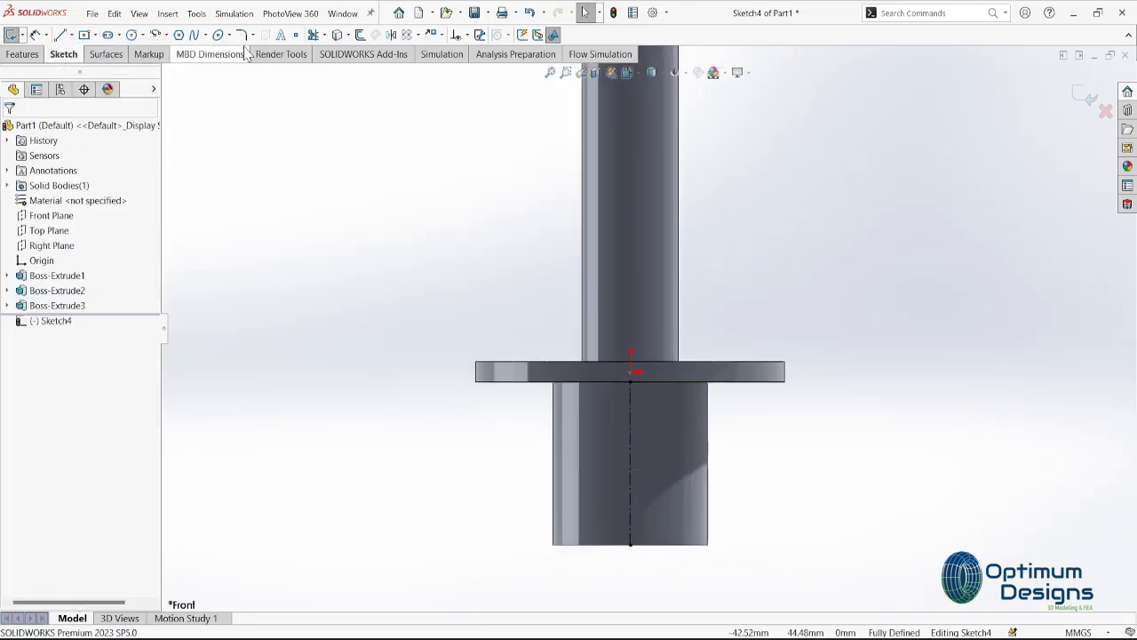
left_click(360, 35)
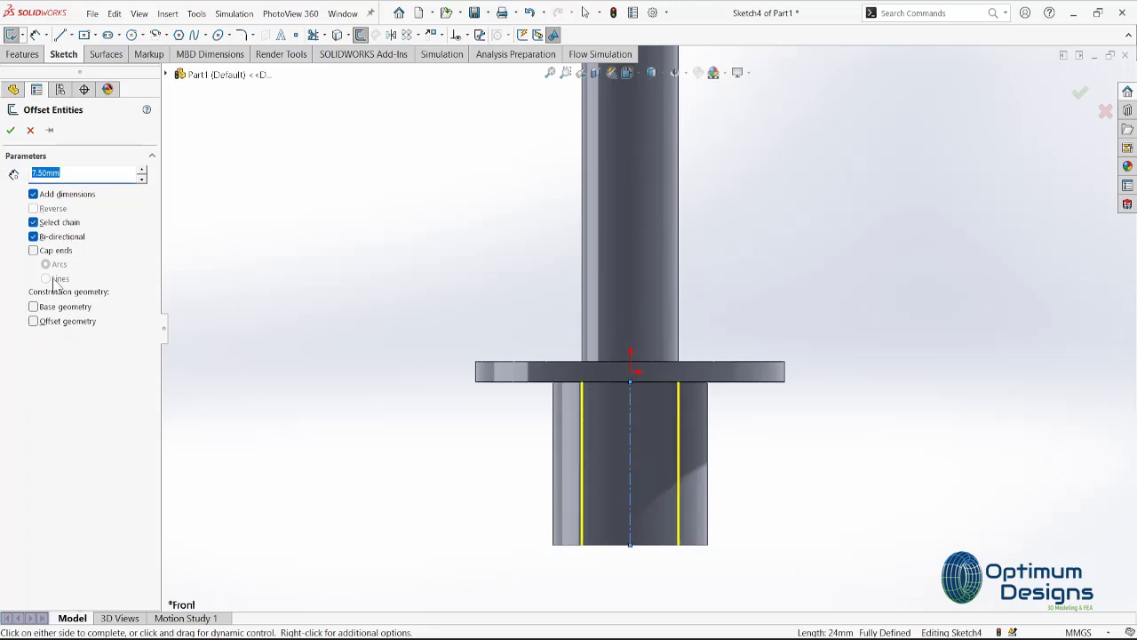
left_click(11, 130)
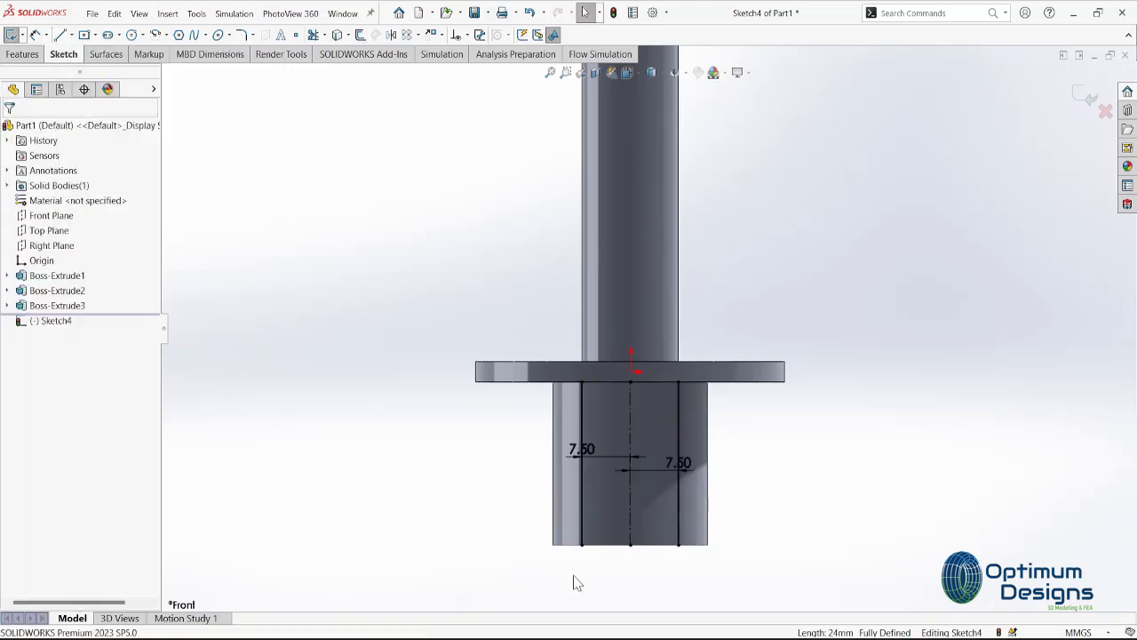
- Draw the rectangular outline around the hub, with a vertical right edge and extended bottom
left_click(59, 35)
left_click(582, 546)
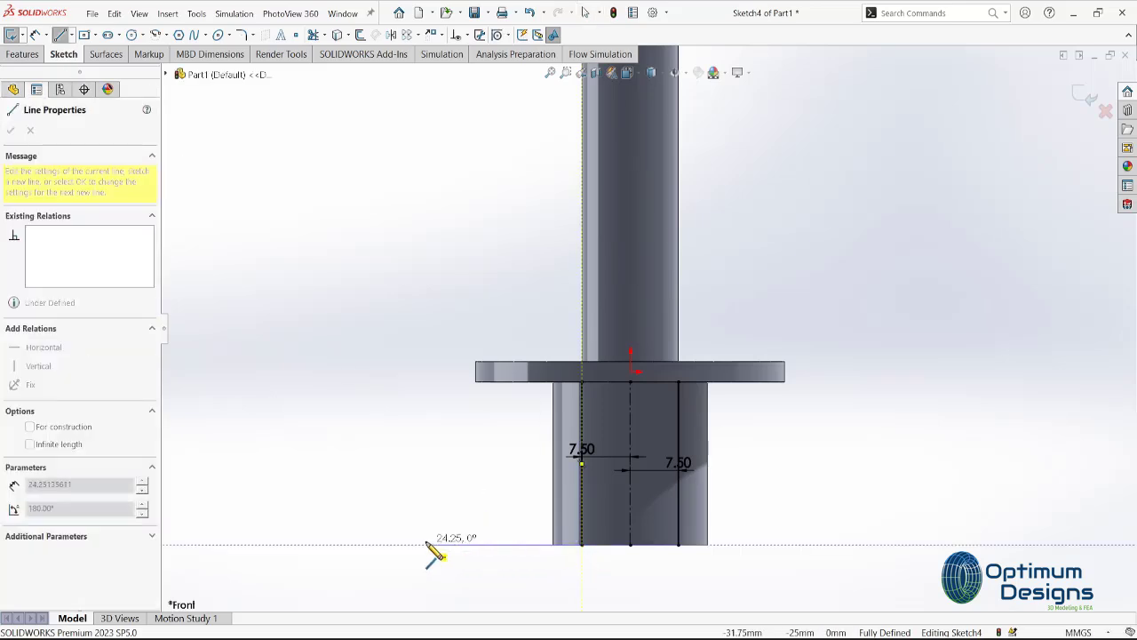
left_click(425, 544)
left_click(425, 402)
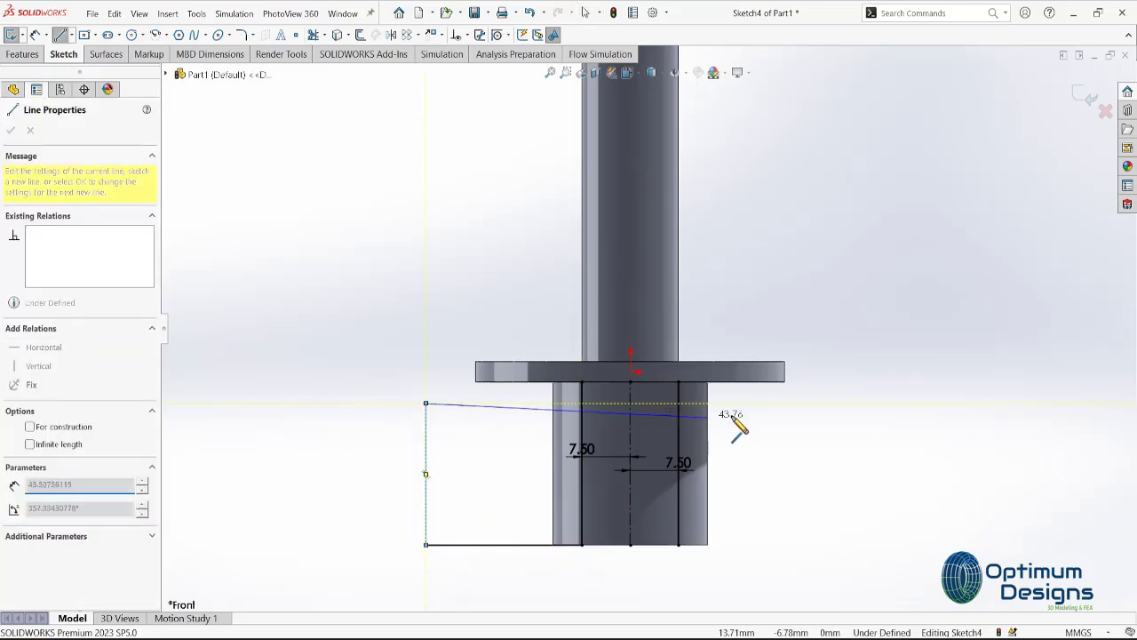
left_click(852, 402)
left_click(841, 544)
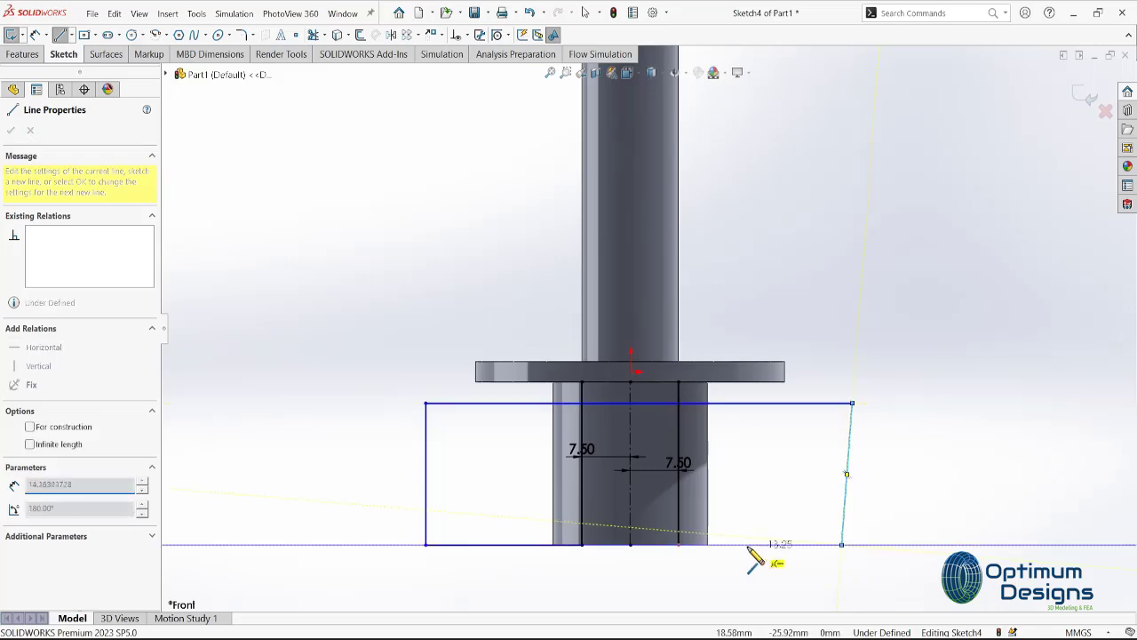
key("Escape")
left_click(843, 528)
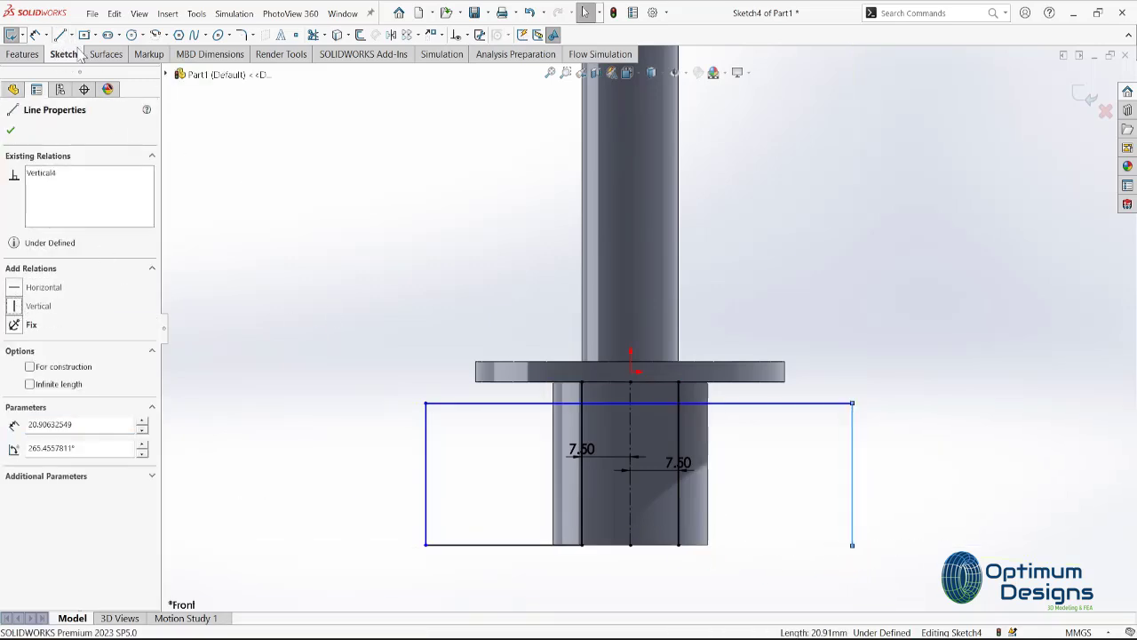
key("l")
left_click_drag(679, 545, 918, 545)
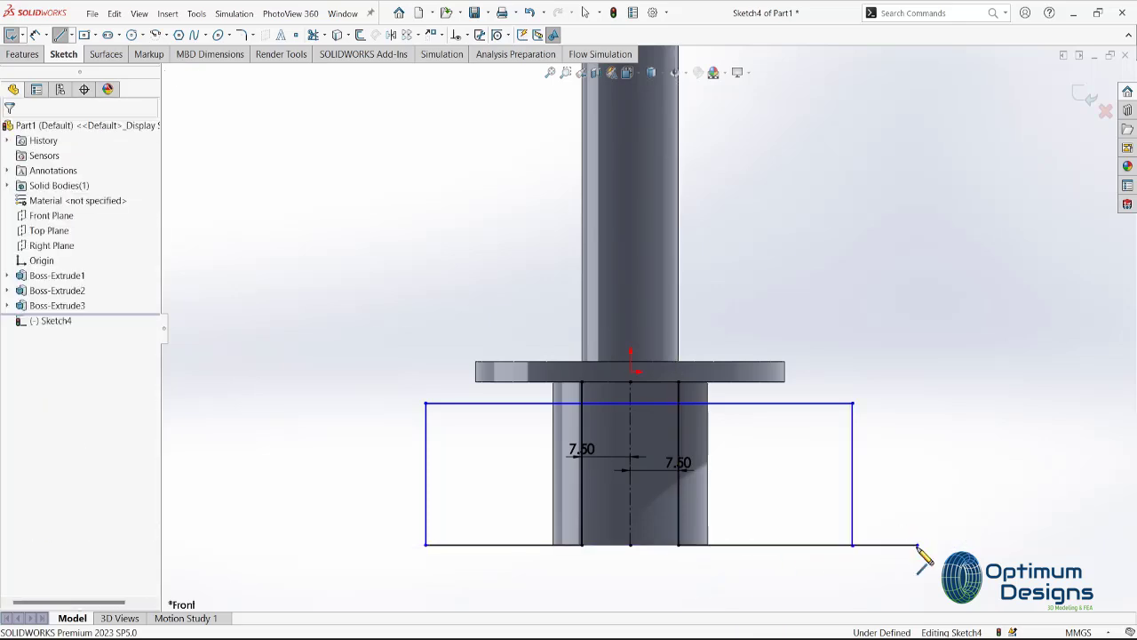
- Trim the sketch into two separate rectangles and dimension their height to 20 mm
left_click(313, 35)
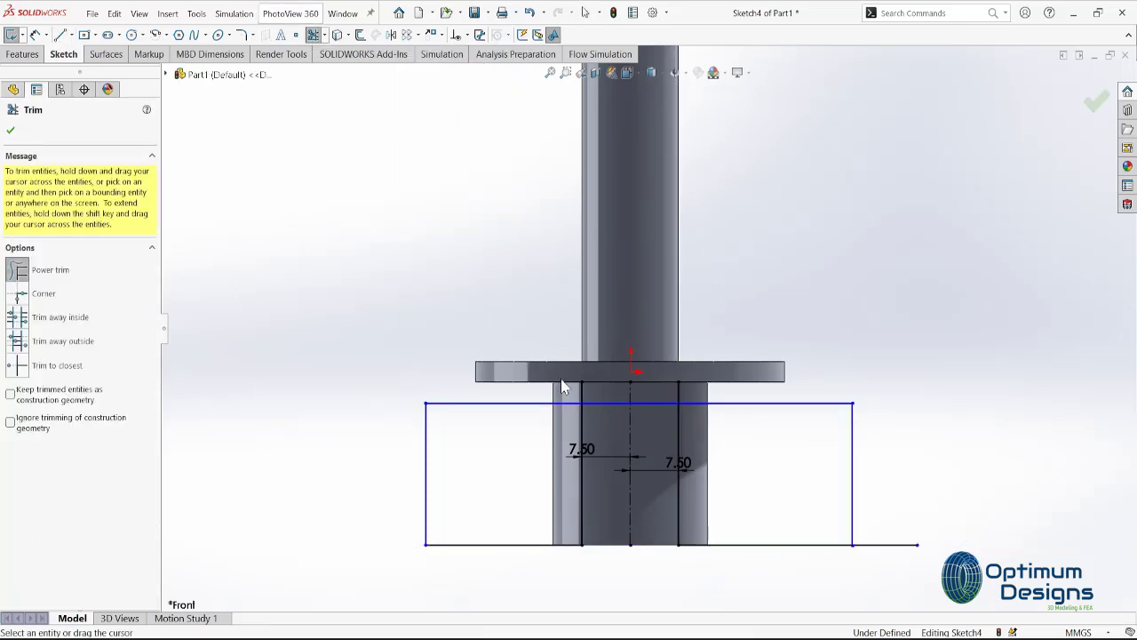
left_click_drag(561, 387, 595, 412)
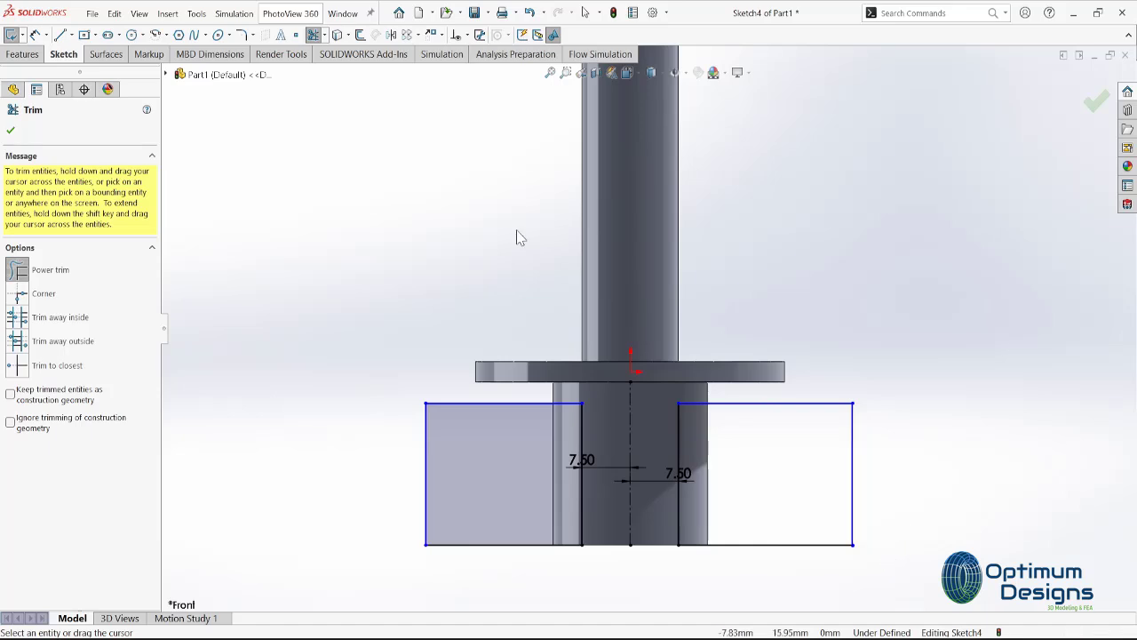
key("d")
left_click(428, 466)
left_click(369, 475)
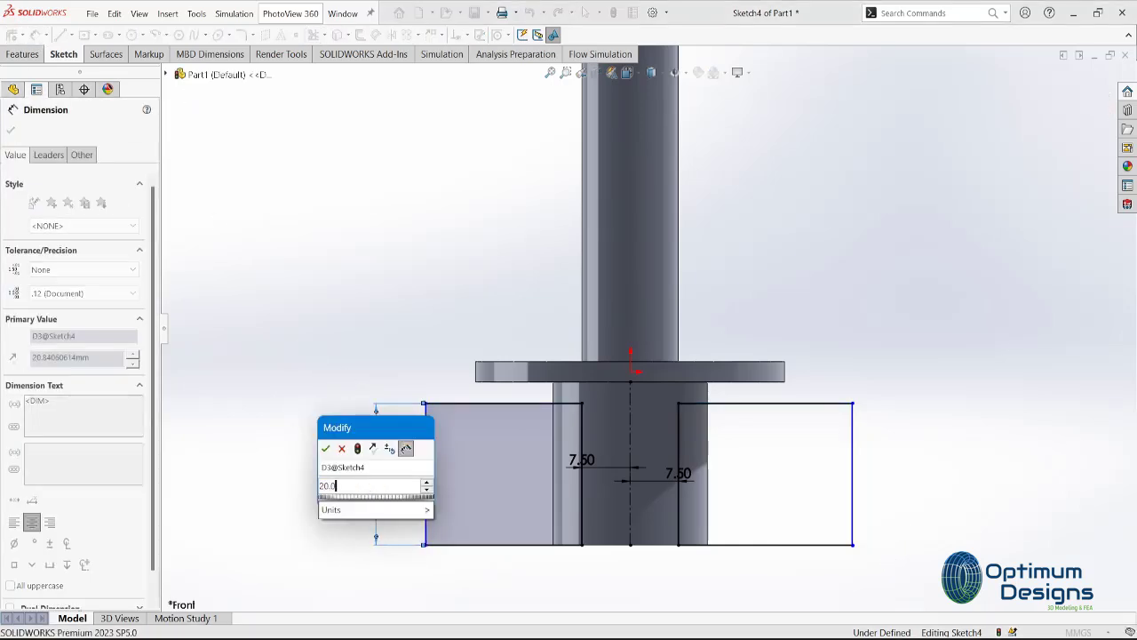
type("20")
key("Return")
left_click(582, 549)
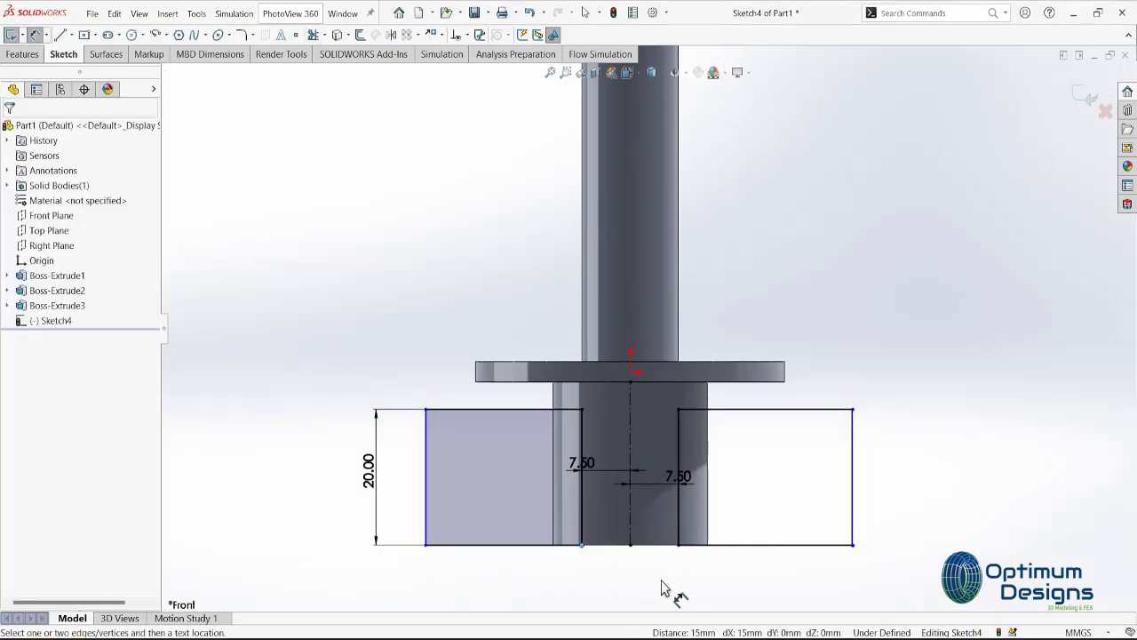
- Cut both rectangles Through All - Both to create the hub flats
left_click(23, 54)
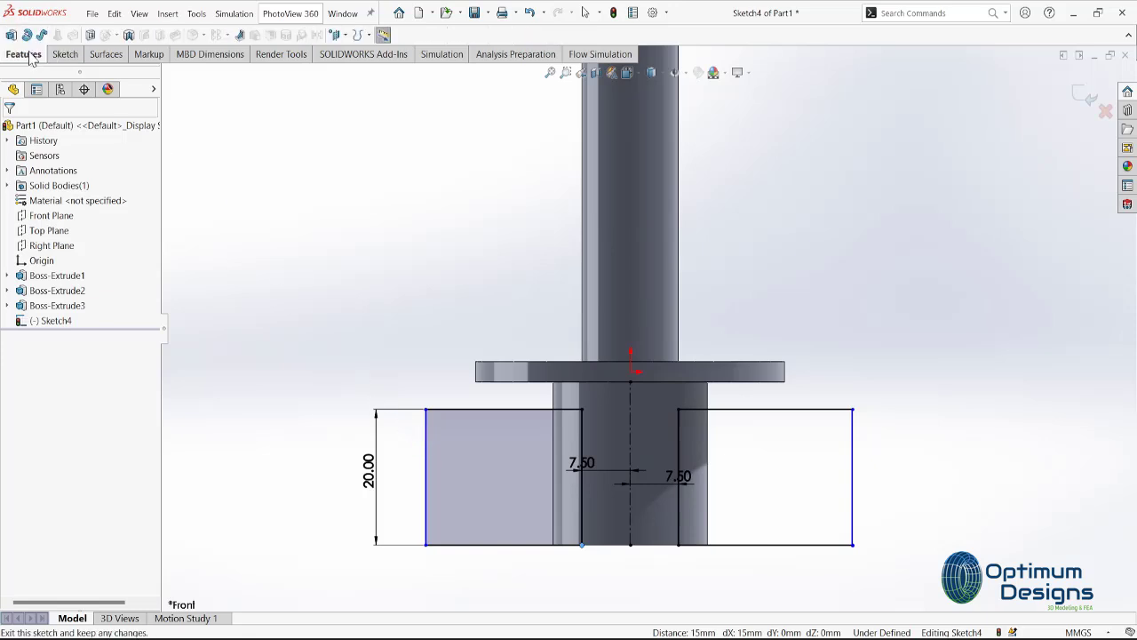
left_click(89, 35)
left_click(87, 216)
left_click(62, 240)
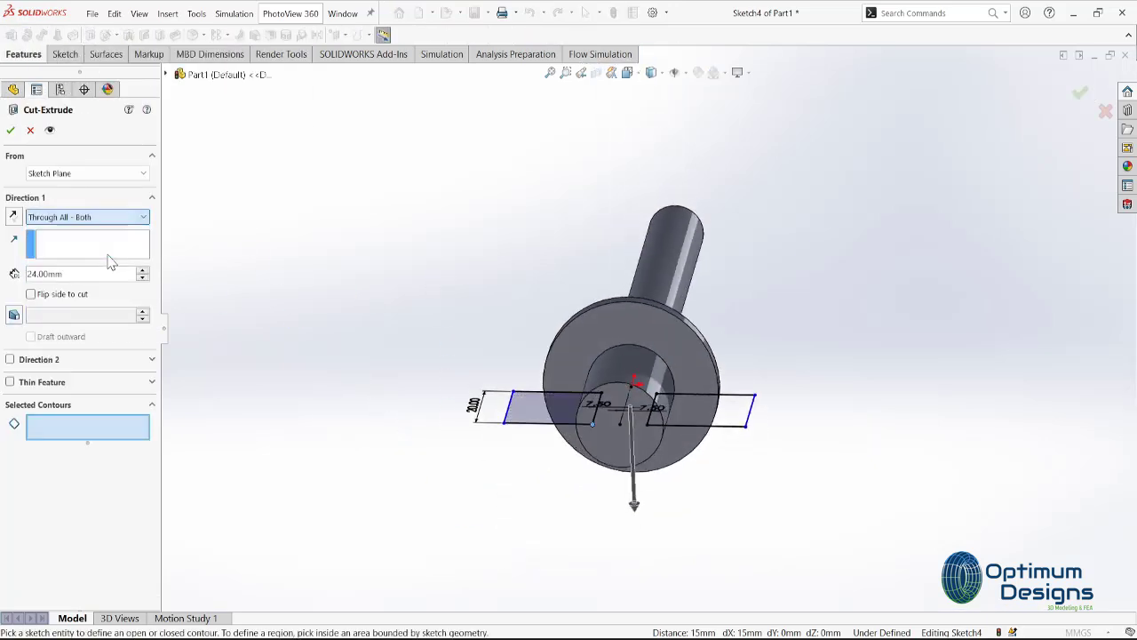
left_click(559, 409)
left_click(729, 431)
right_click(718, 436)
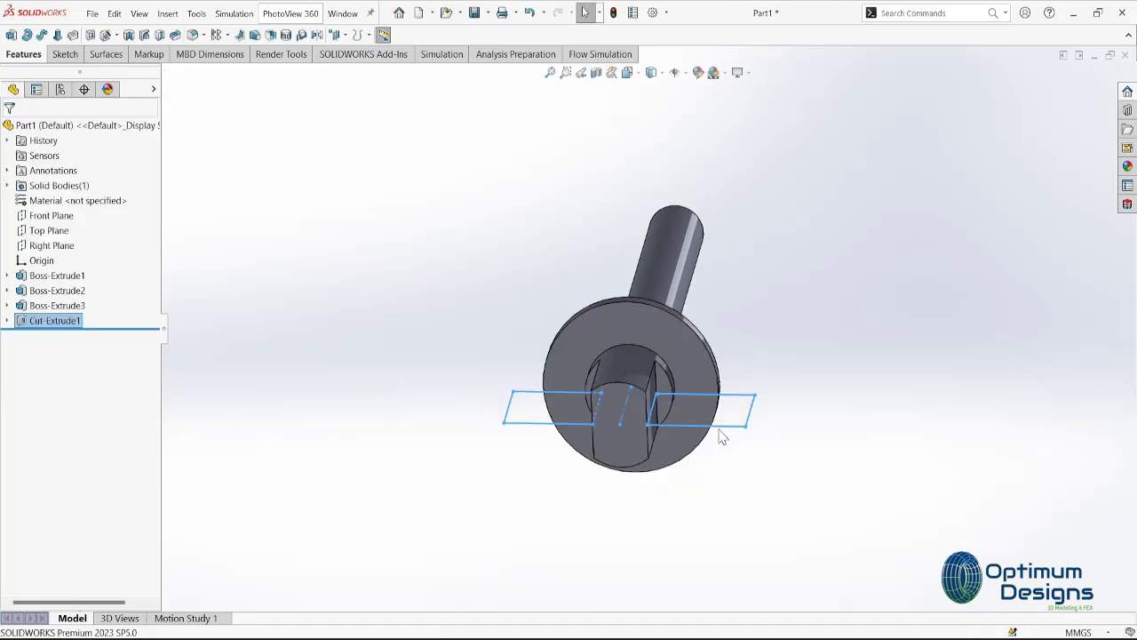
mouse_move(717, 436)
middle_mouse_down()
mouse_move(655, 414)
mouse_move(748, 455)
middle_mouse_up()
- View a flat cut face normal and start a sketch on it
right_click(748, 455)
key("Escape")
right_click(533, 373)
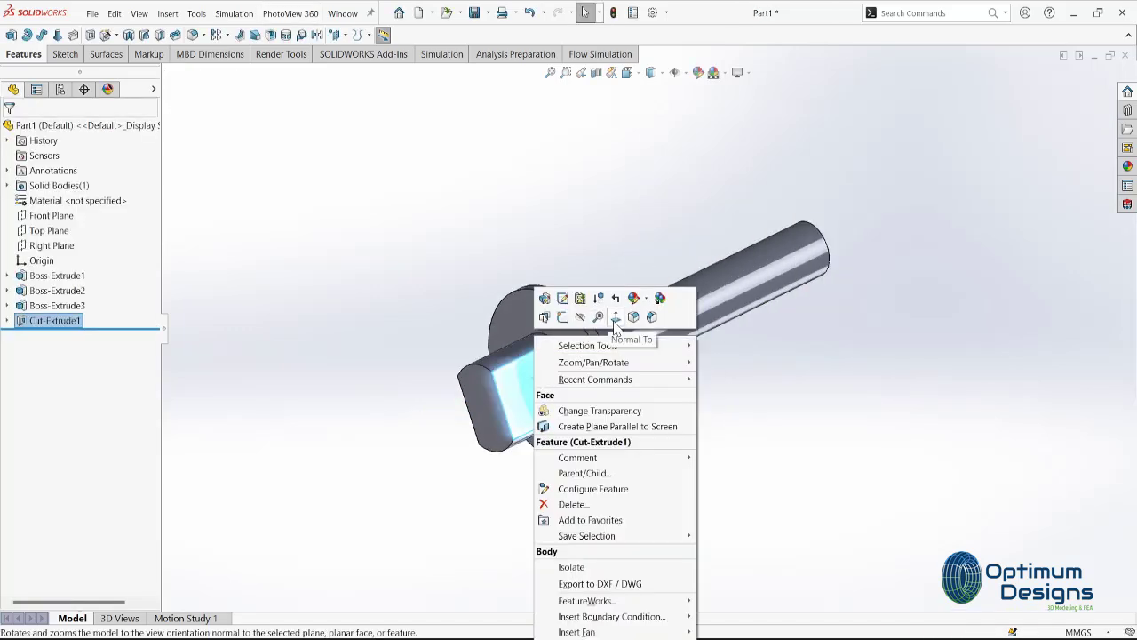
left_click(627, 325)
right_click(645, 480)
left_click(673, 317)
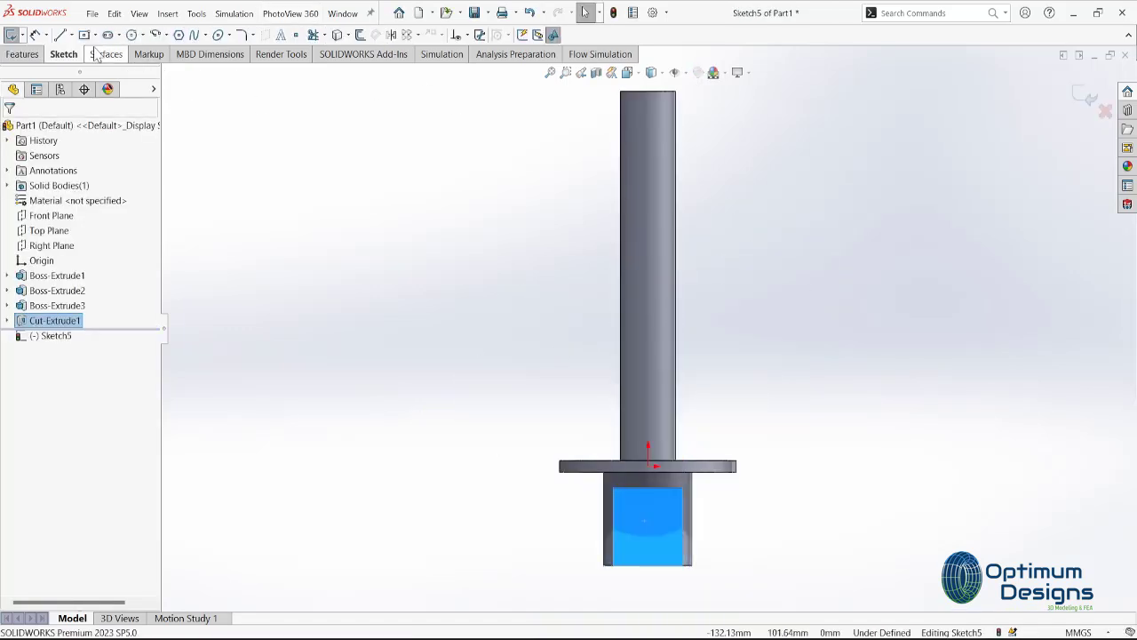
- Draw a vertical centerline from the bottom edge to the top edge of the flat
left_click(70, 35)
left_click(88, 65)
left_click(598, 483)
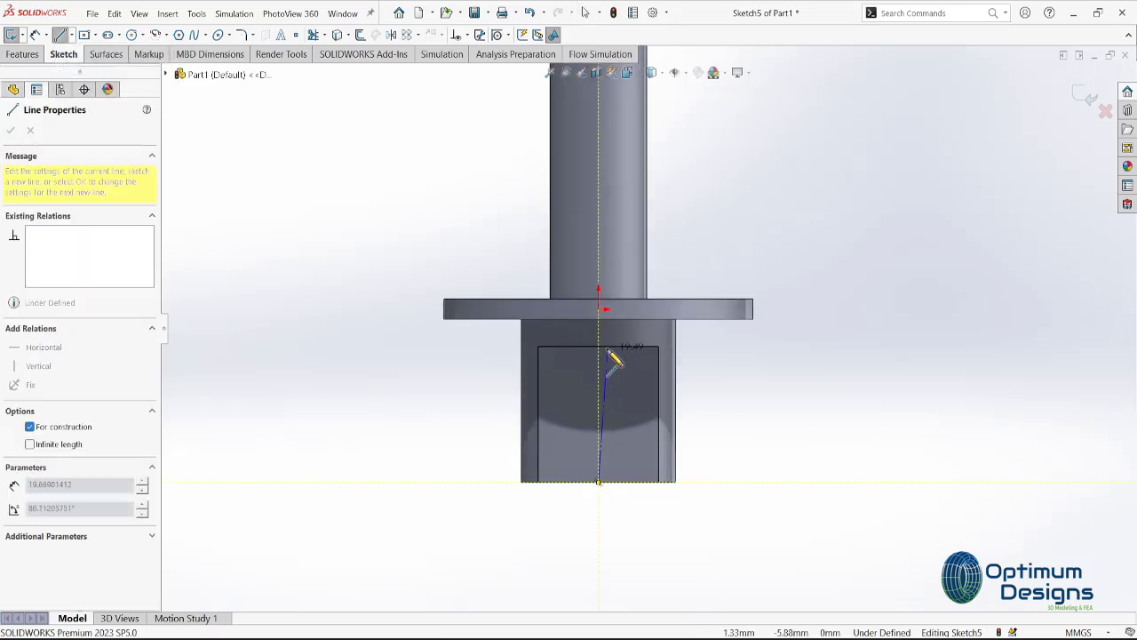
left_click(598, 346)
key("Escape")
key("shift+z")
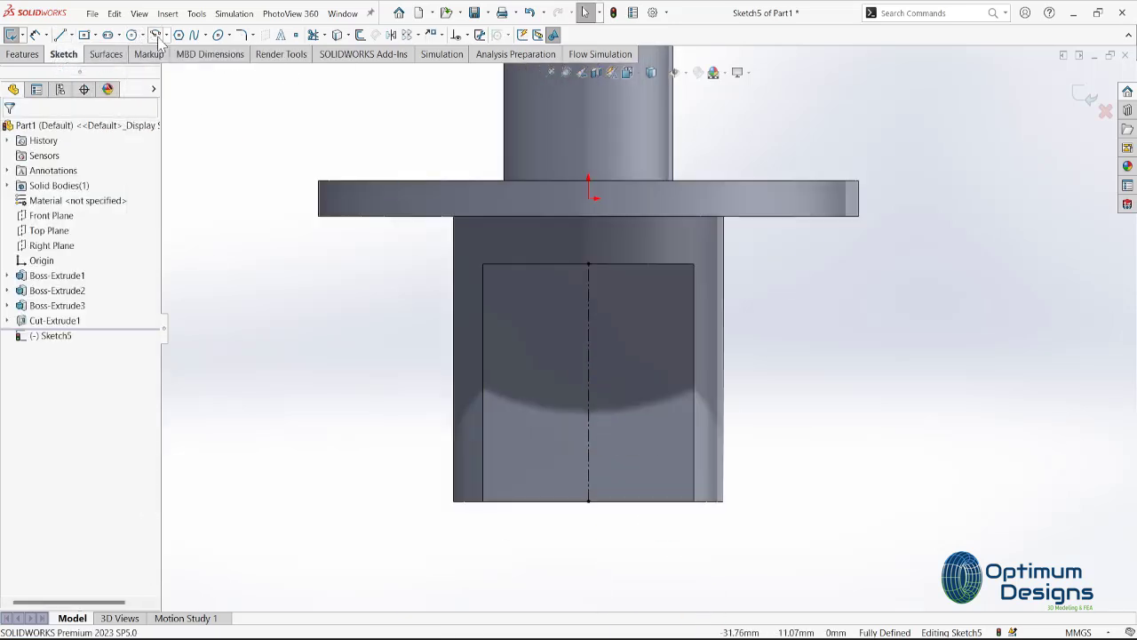
- Sketch a circle on the centerline and place its centre 10 mm above the bottom
left_click(142, 34)
left_click(151, 47)
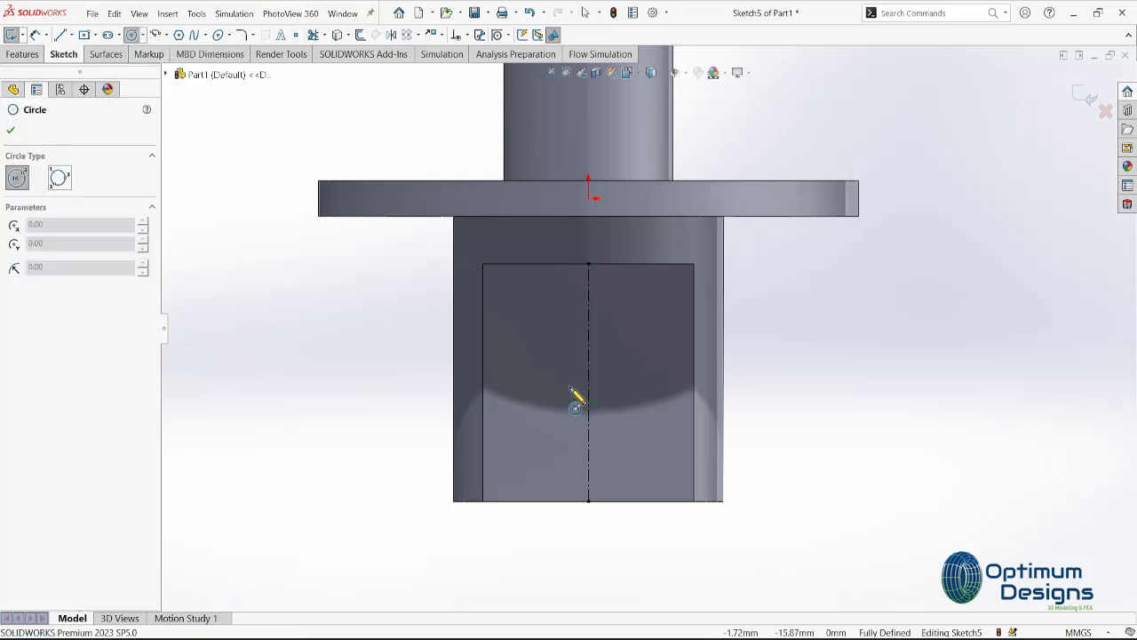
left_click(588, 394)
left_click(564, 438)
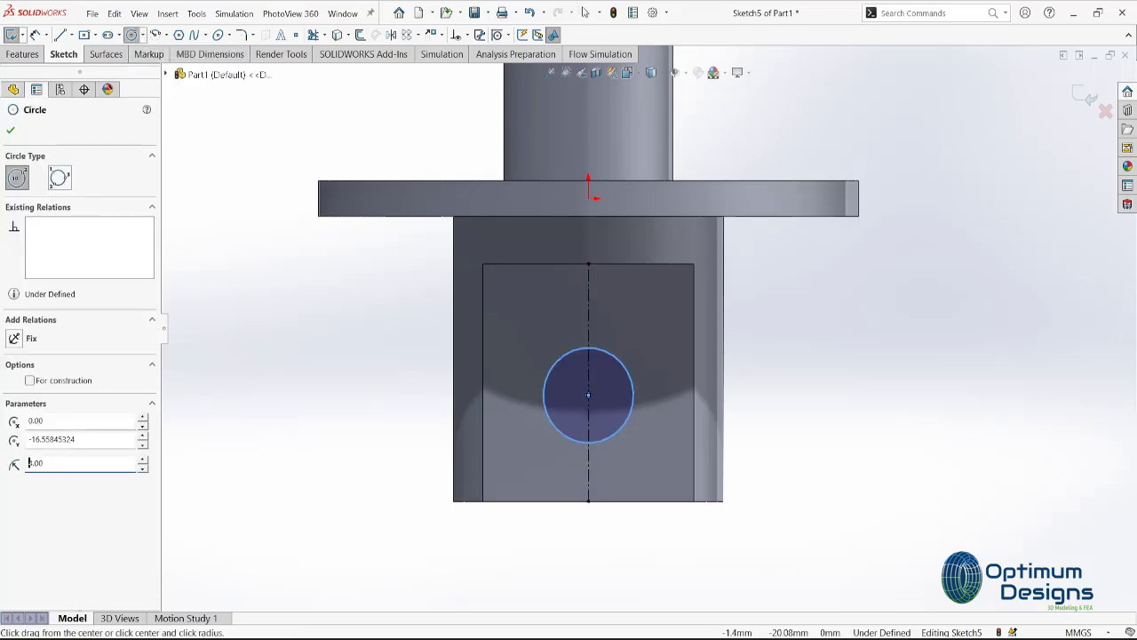
key("Escape")
left_click(589, 502)
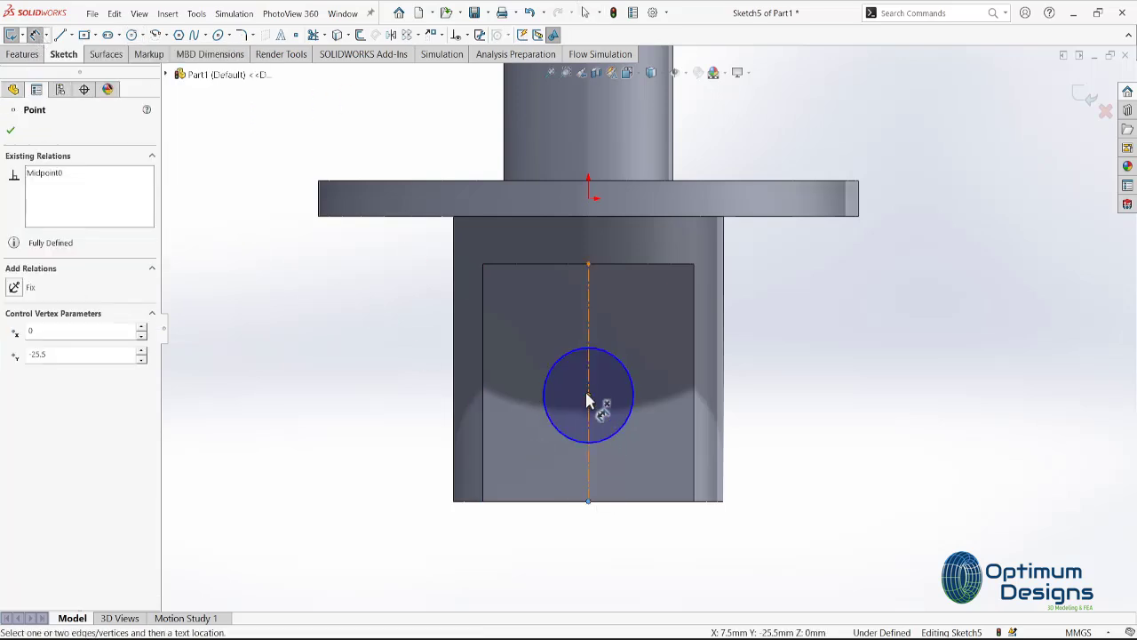
left_click(671, 418)
type("10")
key("Return")
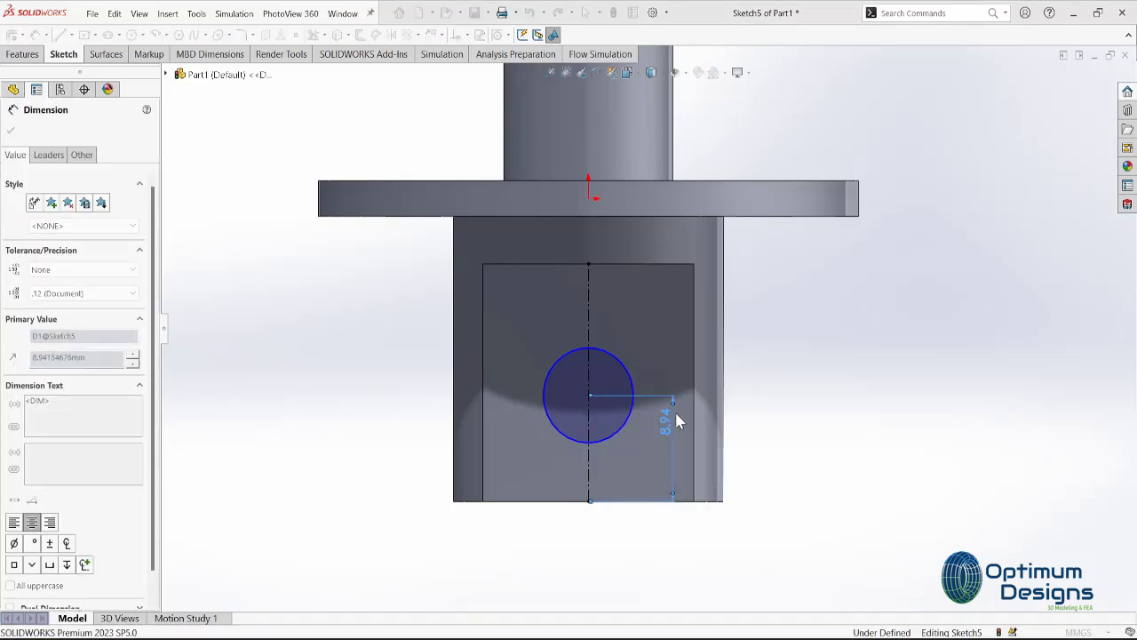
- Cut the circle Through All - Both to make the hole
left_click(22, 54)
left_click(92, 35)
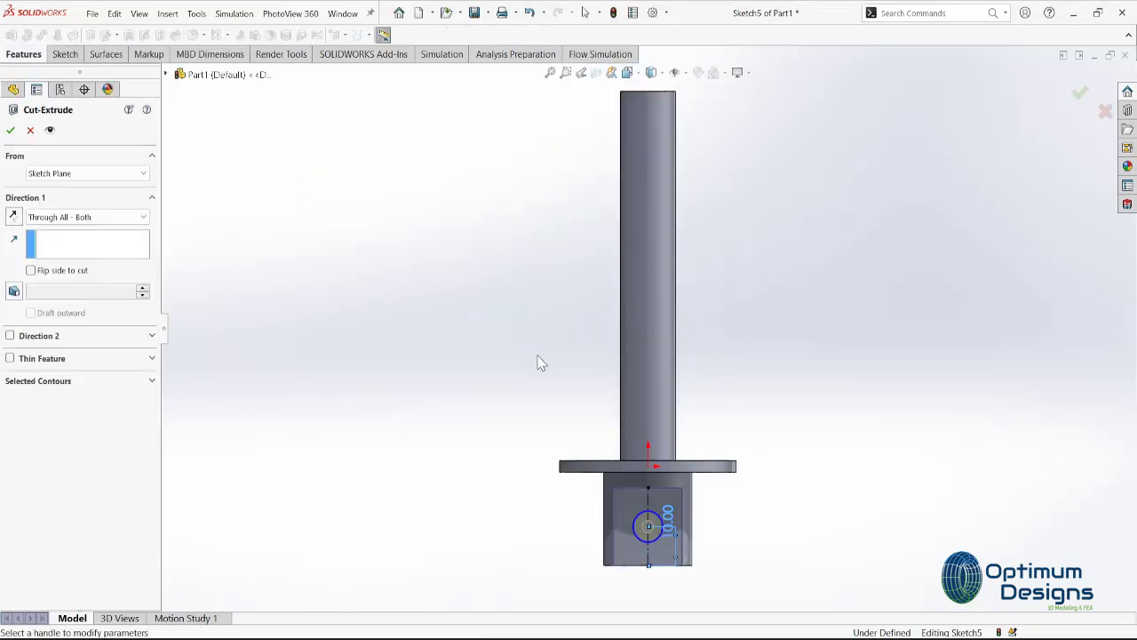
left_click(84, 217)
left_click(62, 248)
left_click(11, 130)
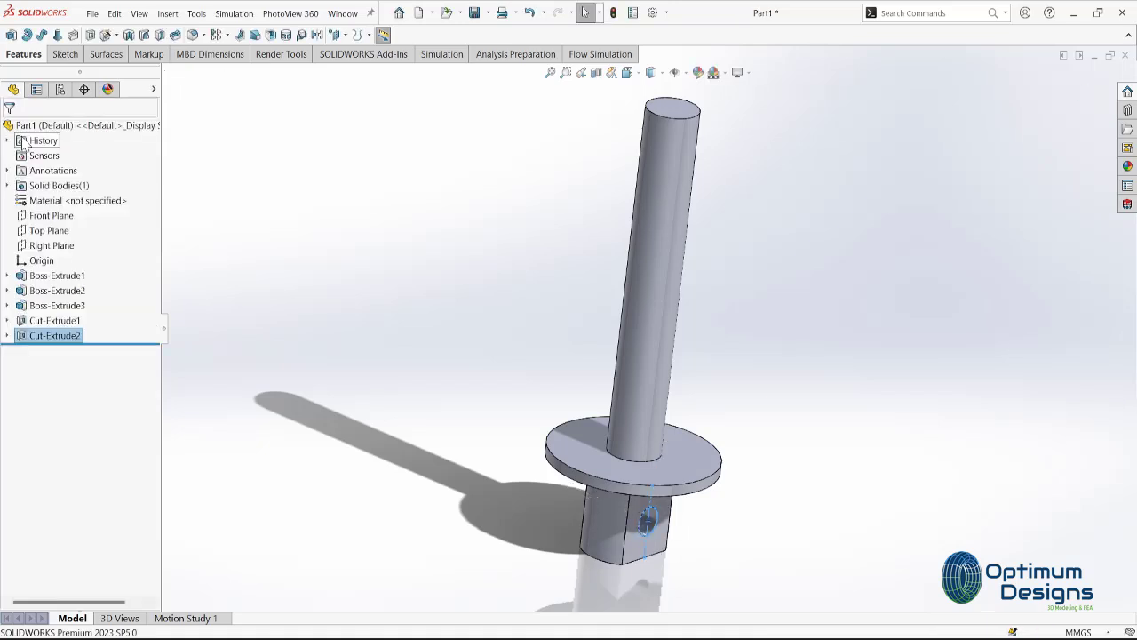
- View the Right Plane normal and start a sketch on it
right_click(59, 248)
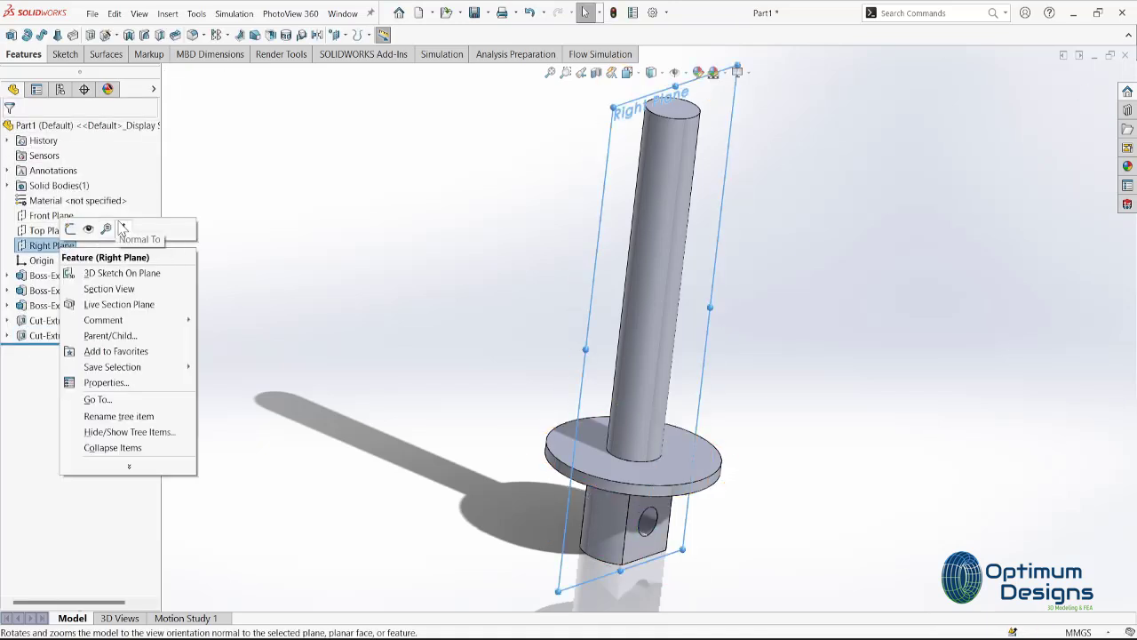
left_click(121, 226)
right_click(71, 246)
left_click(93, 227)
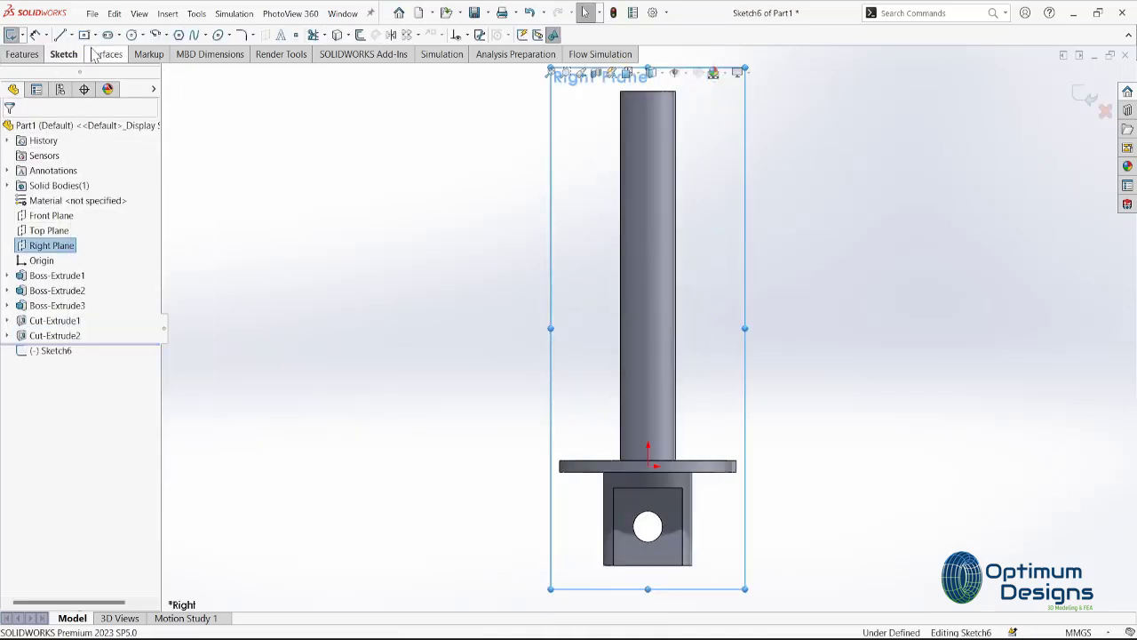
- Sketch an outer ring circle and an inner circle matching the hole, both centred on it
left_click(131, 35)
scroll(640, 533, "down", 5)
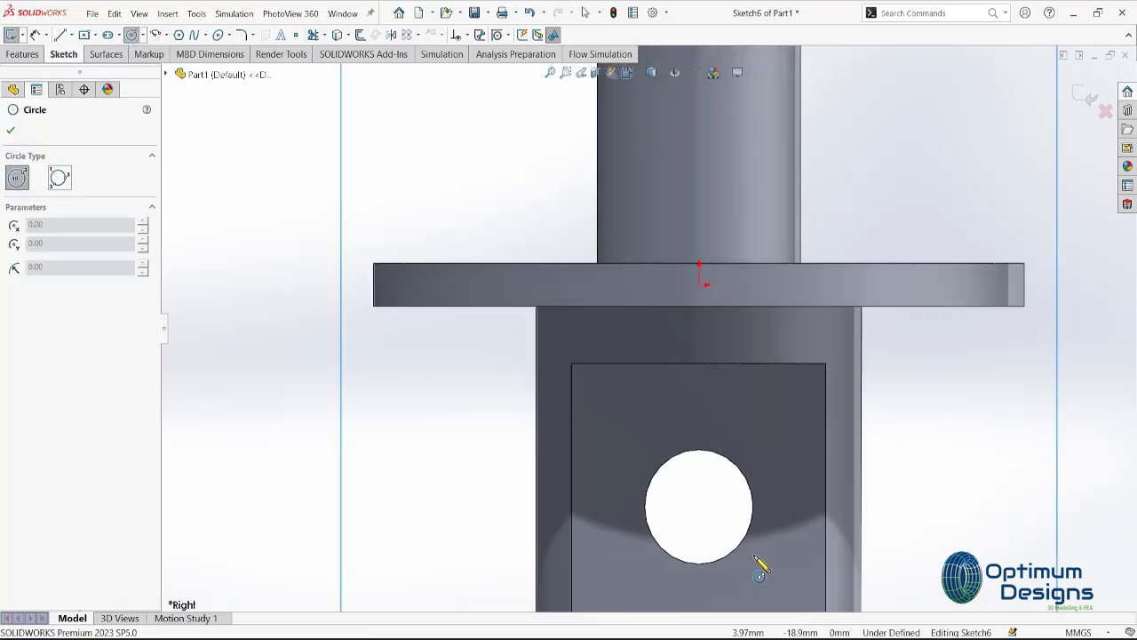
scroll(729, 525, "up", 3)
left_click(677, 433)
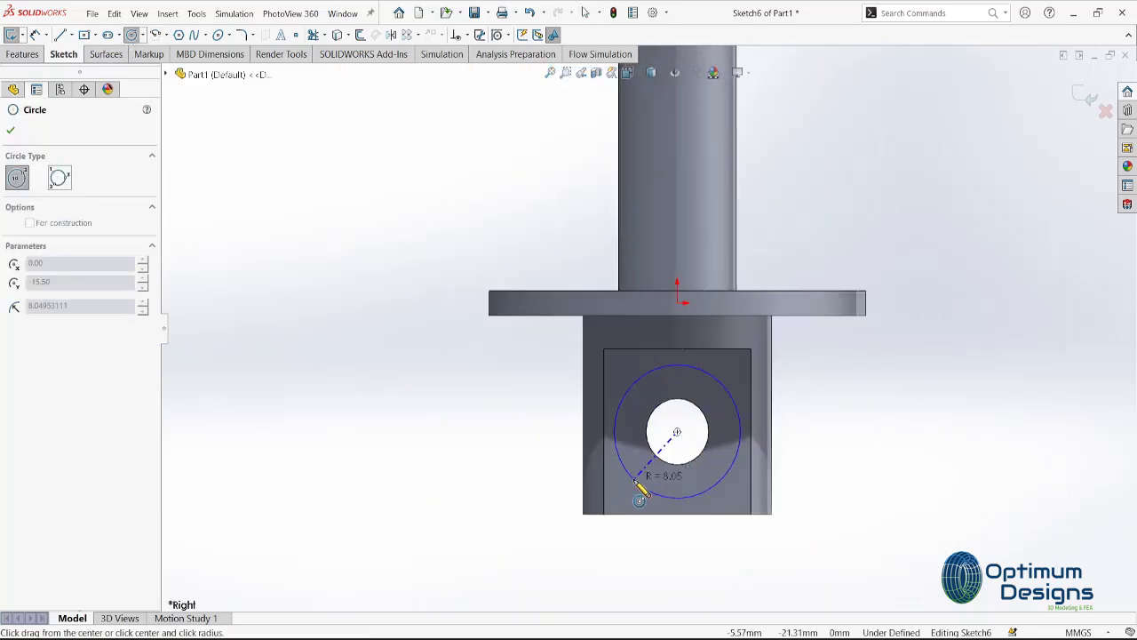
left_click(636, 480)
scroll(717, 445, "down", 4)
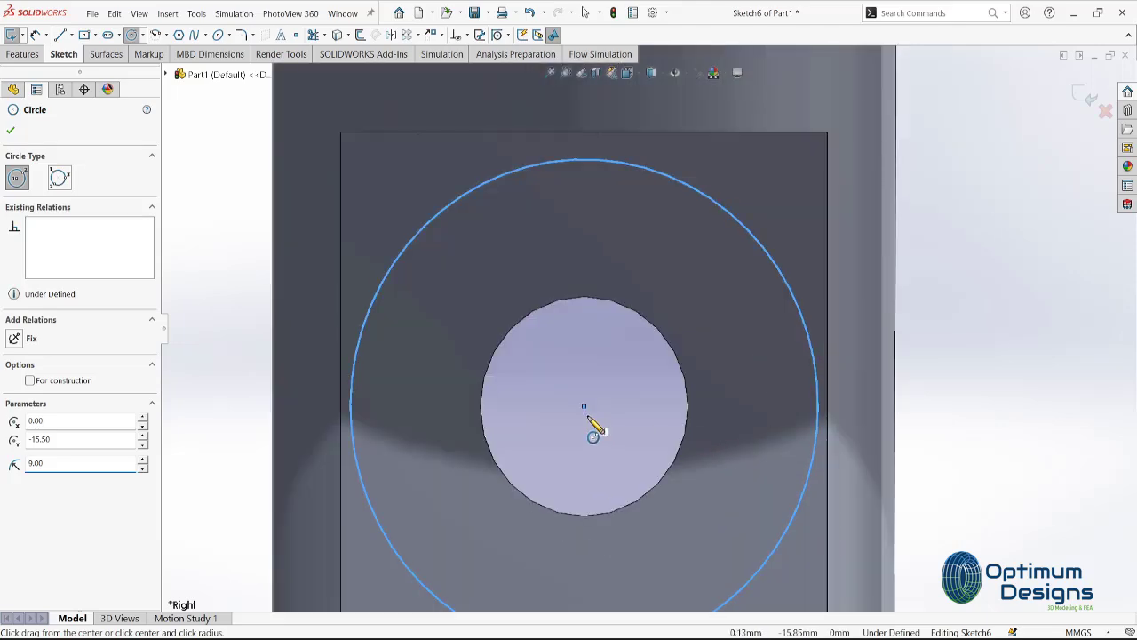
left_click(584, 406)
left_click(503, 484)
key("ctrl+7")
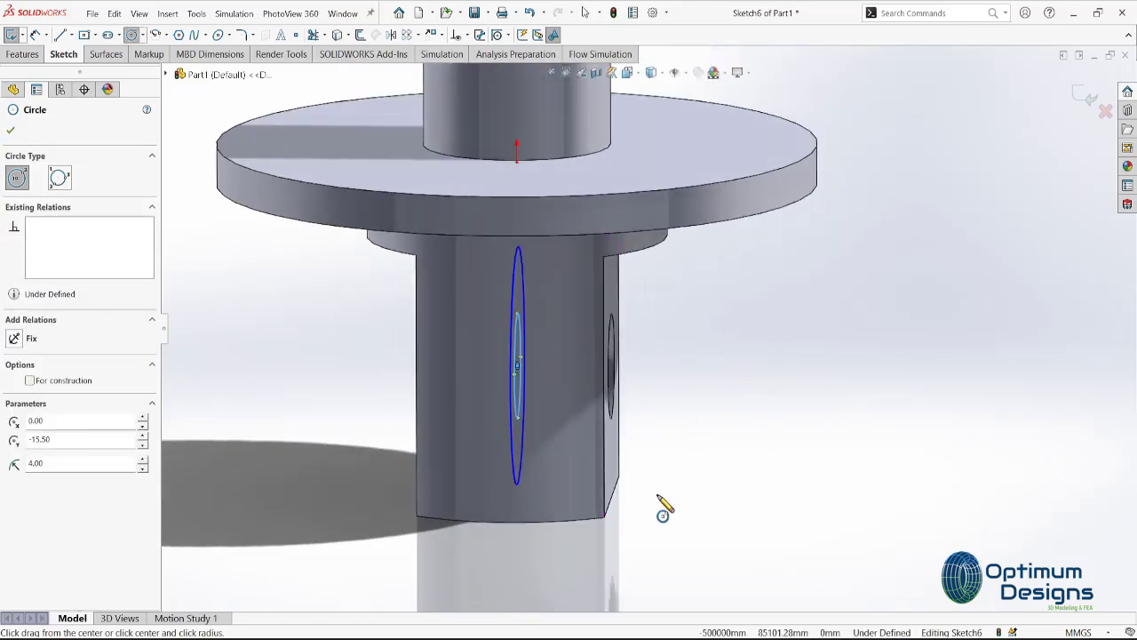
- Extrude the ring sketch Mid Plane to 24 mm
left_click(23, 54)
left_click(12, 35)
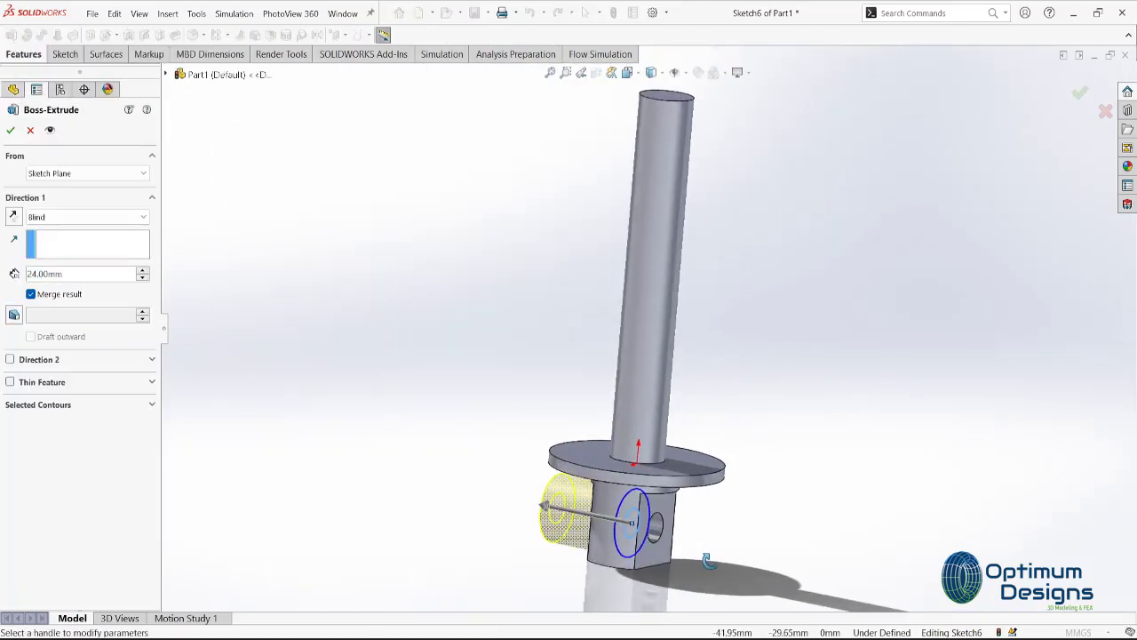
left_click(86, 217)
left_click(83, 293)
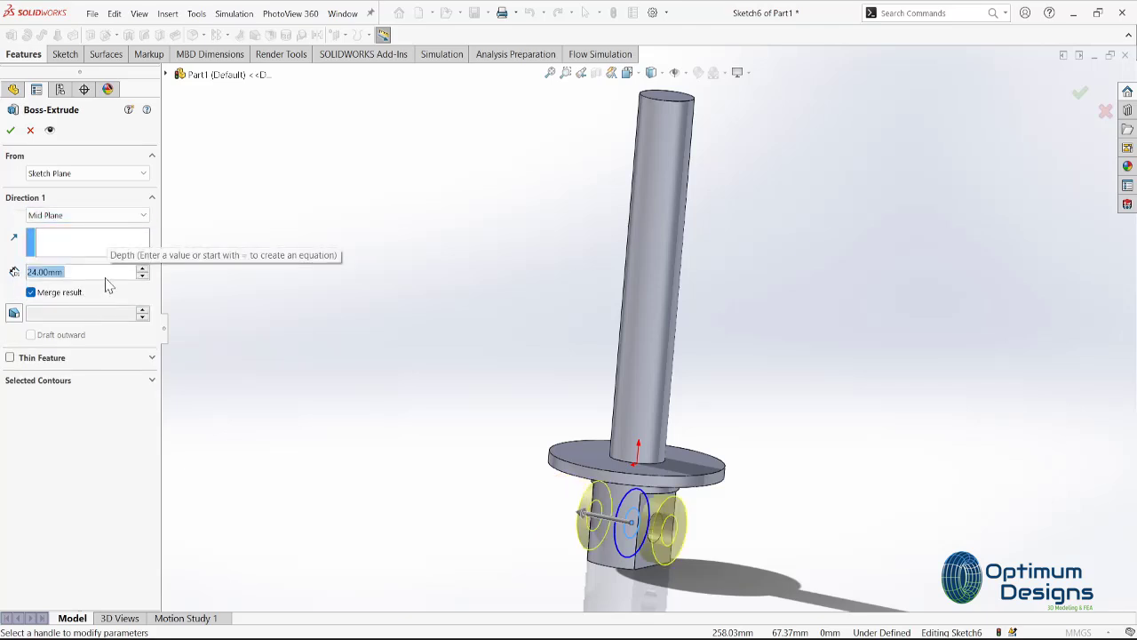
left_click(11, 130)
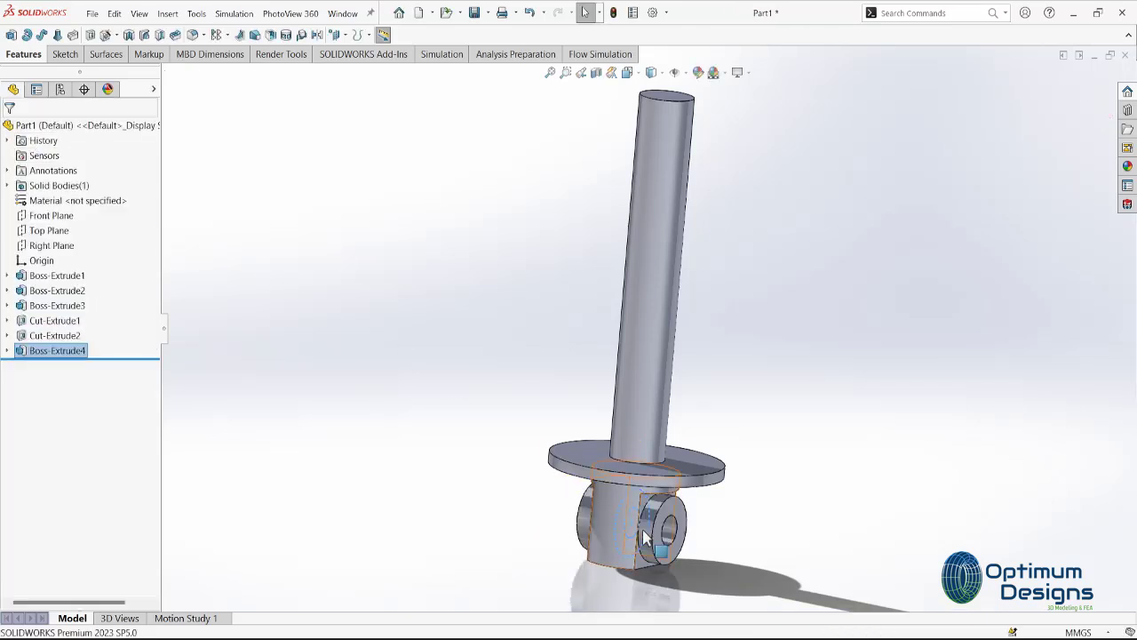
middle_click_drag(338, 266, 308, 84)
- Round the rectangular end block face with a 6 mm fillet
left_click(197, 39)
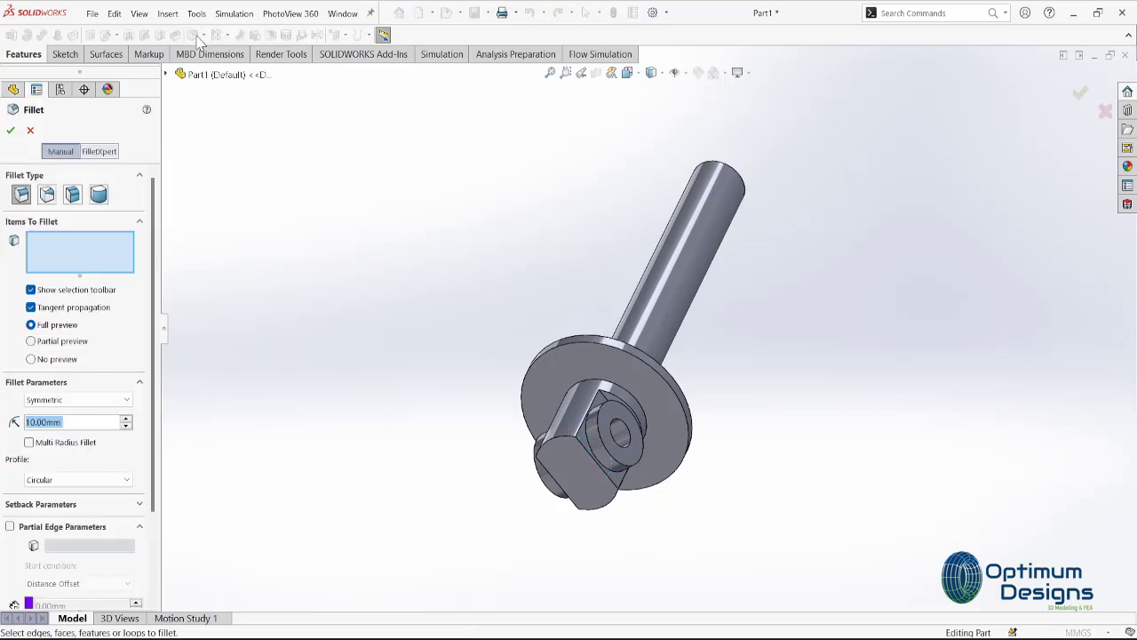
type("6")
scroll(669, 389, "down", 3)
left_click(671, 397)
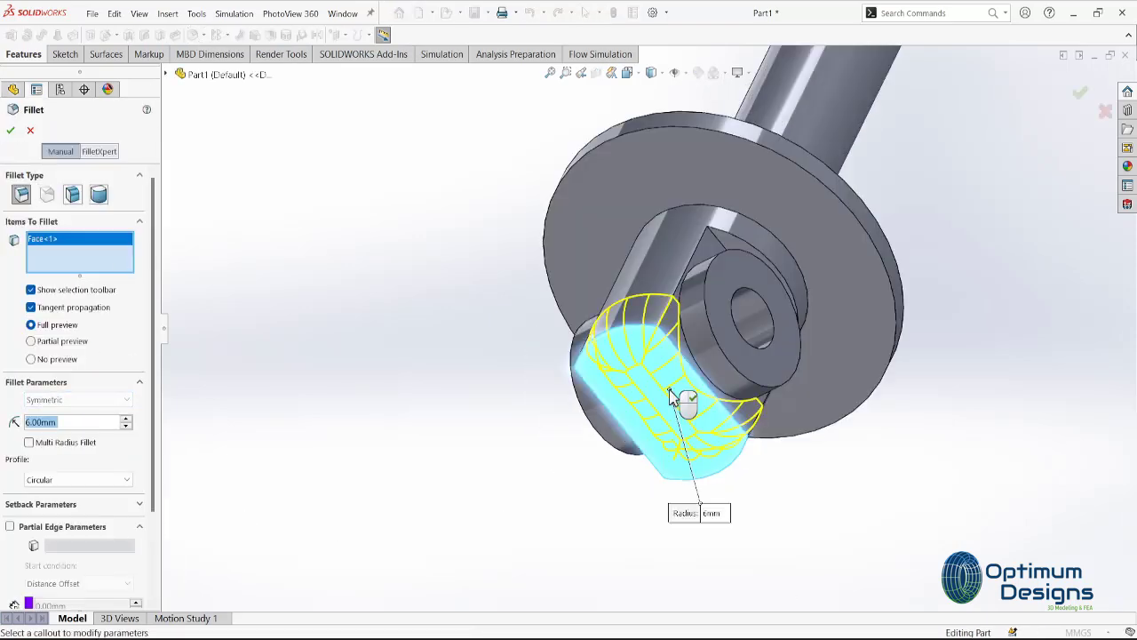
right_click(670, 397)
- Start a 0.5 mm fillet on the flange rim face and the two boss faces
mouse_move(669, 389)
middle_mouse_down()
mouse_move(689, 460)
mouse_move(254, 61)
middle_mouse_up()
left_click(196, 39)
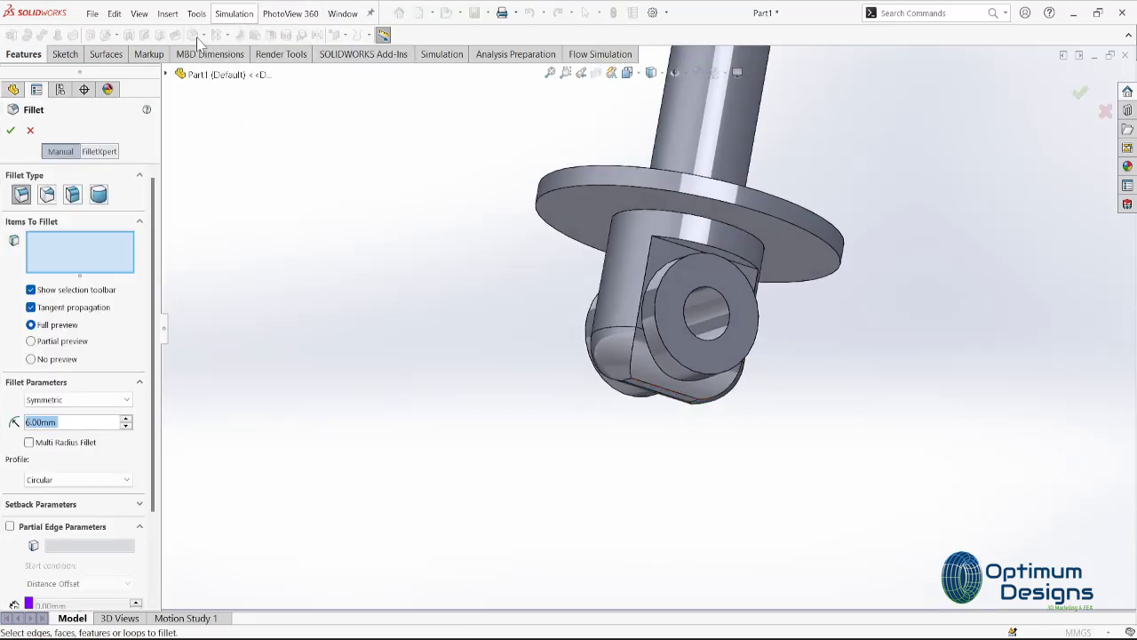
left_click(731, 211)
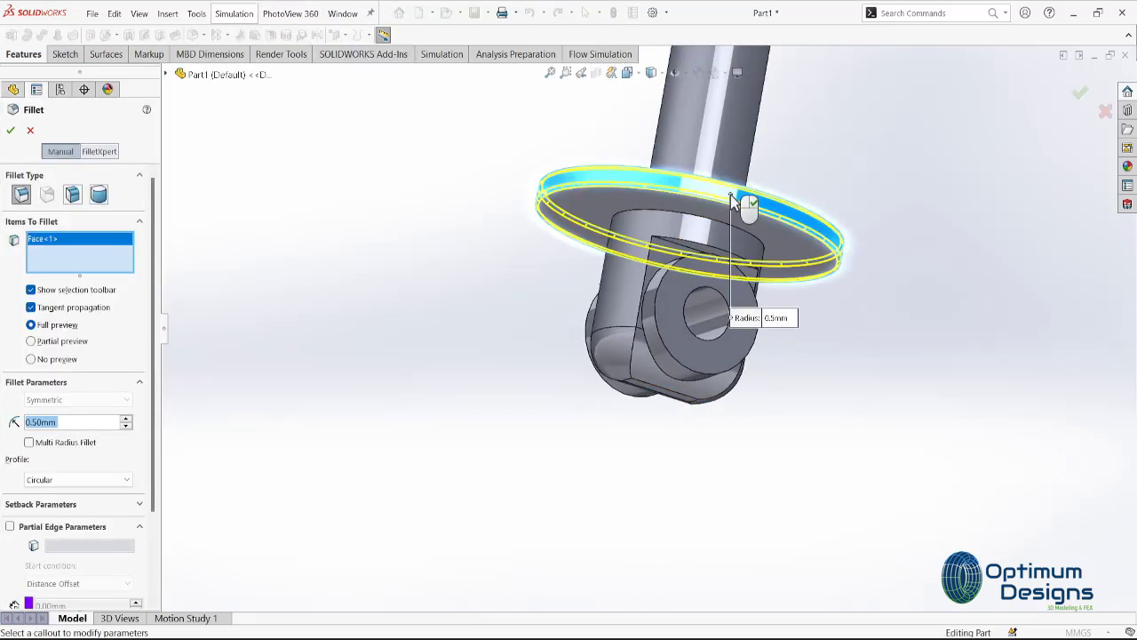
left_click(666, 311)
mouse_move(667, 311)
middle_mouse_down()
mouse_move(779, 324)
mouse_move(711, 299)
middle_mouse_up()
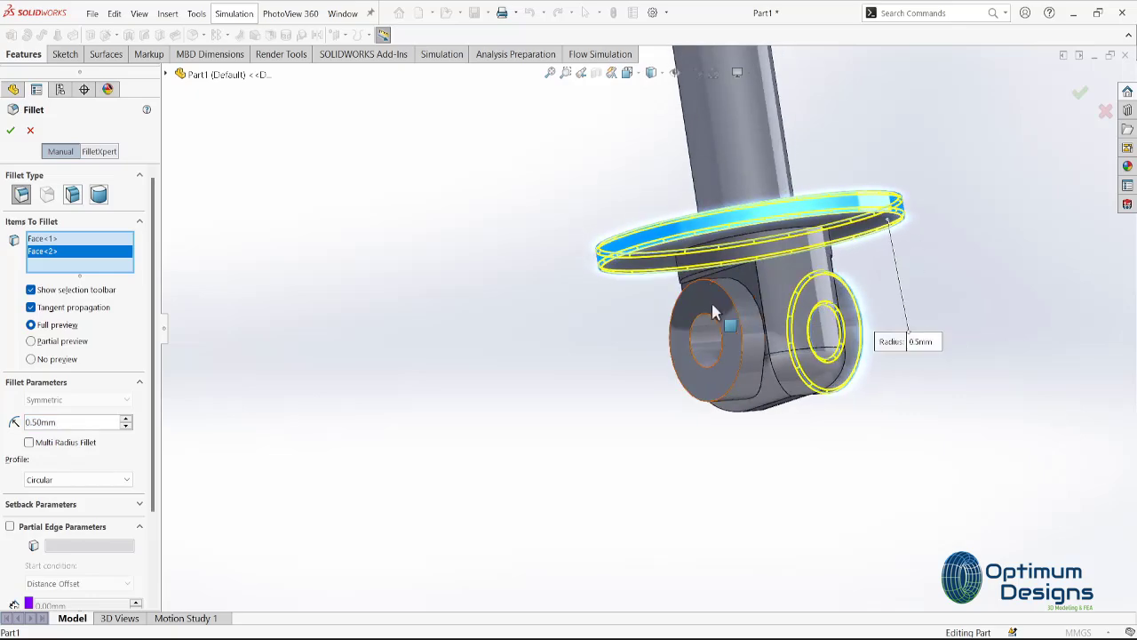
left_click(702, 320)
scroll(711, 302, "up", 5)
scroll(628, 246, "down", 5)
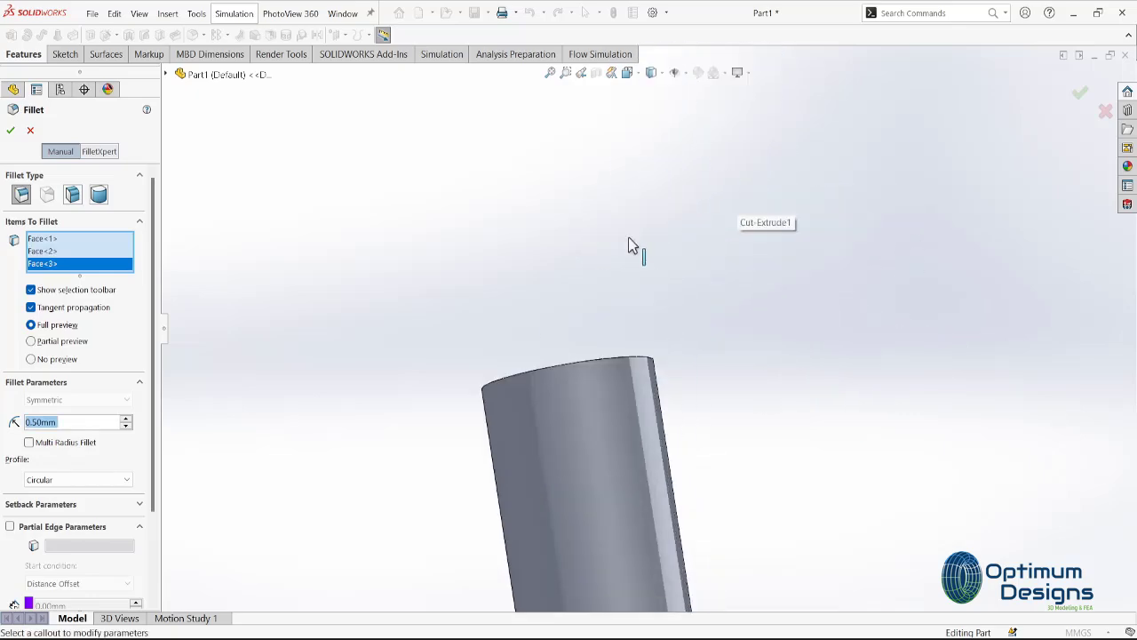
- Add the shaft's top edge and two hidden edges, then confirm the 0.5 mm fillet
left_click(619, 366)
scroll(631, 391, "up", 5)
scroll(636, 400, "down", 6)
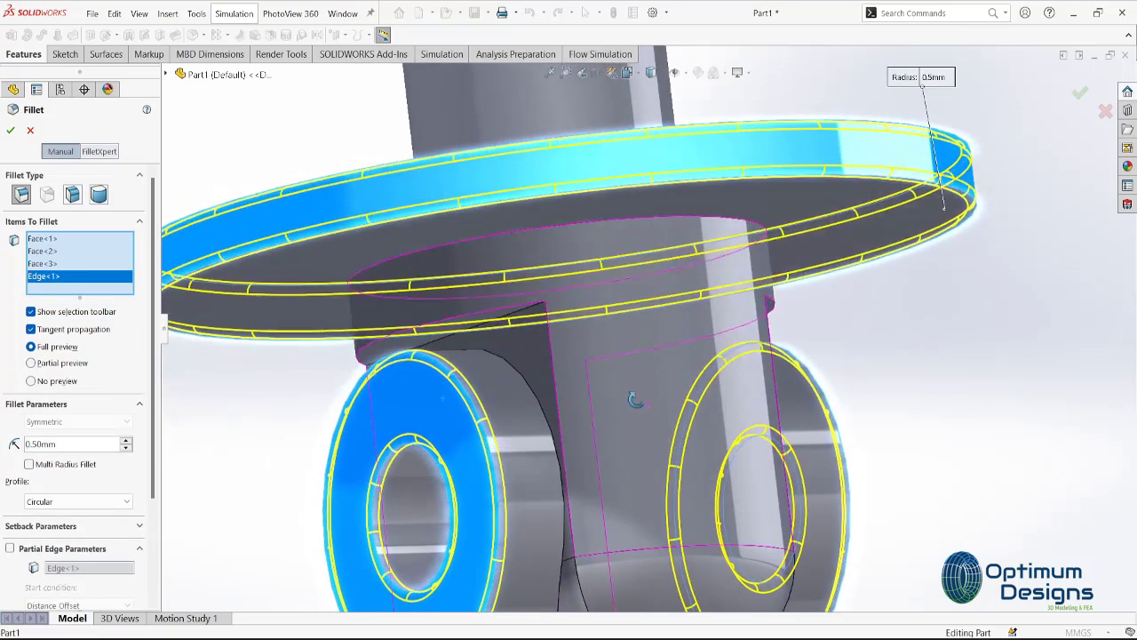
mouse_move(636, 399)
middle_mouse_down()
mouse_move(749, 234)
mouse_move(536, 299)
mouse_move(602, 287)
mouse_move(199, 337)
middle_mouse_up()
left_click(515, 306)
left_click(310, 298)
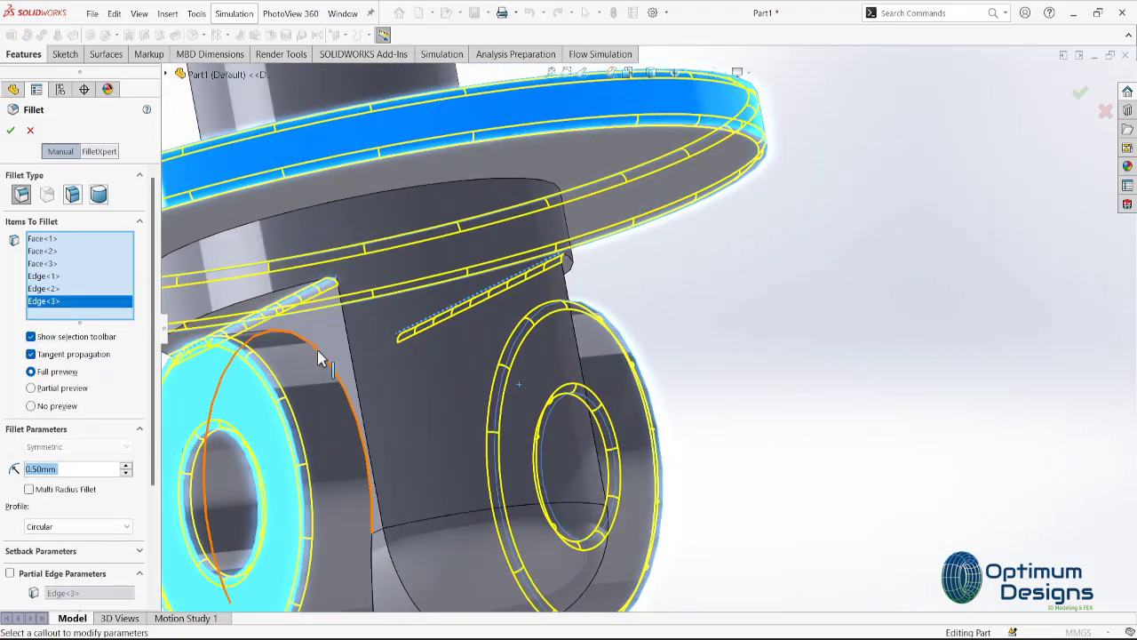
left_click(10, 129)
- Reset the model to a standard shaded view orientation
mouse_move(479, 355)
middle_mouse_down()
mouse_move(539, 439)
mouse_move(534, 421)
mouse_move(584, 355)
mouse_move(639, 352)
mouse_move(594, 385)
middle_mouse_up()
key("space")
left_click(594, 386)
- Assign Alloy Steel (SS) as the part's material
right_click(85, 203)
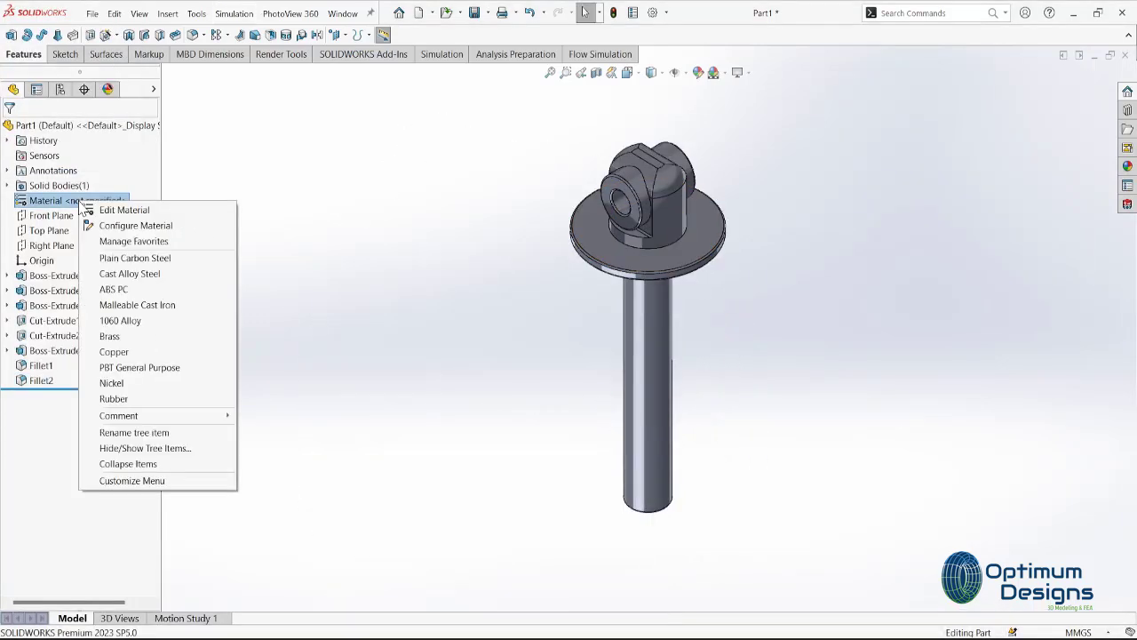
left_click(128, 217)
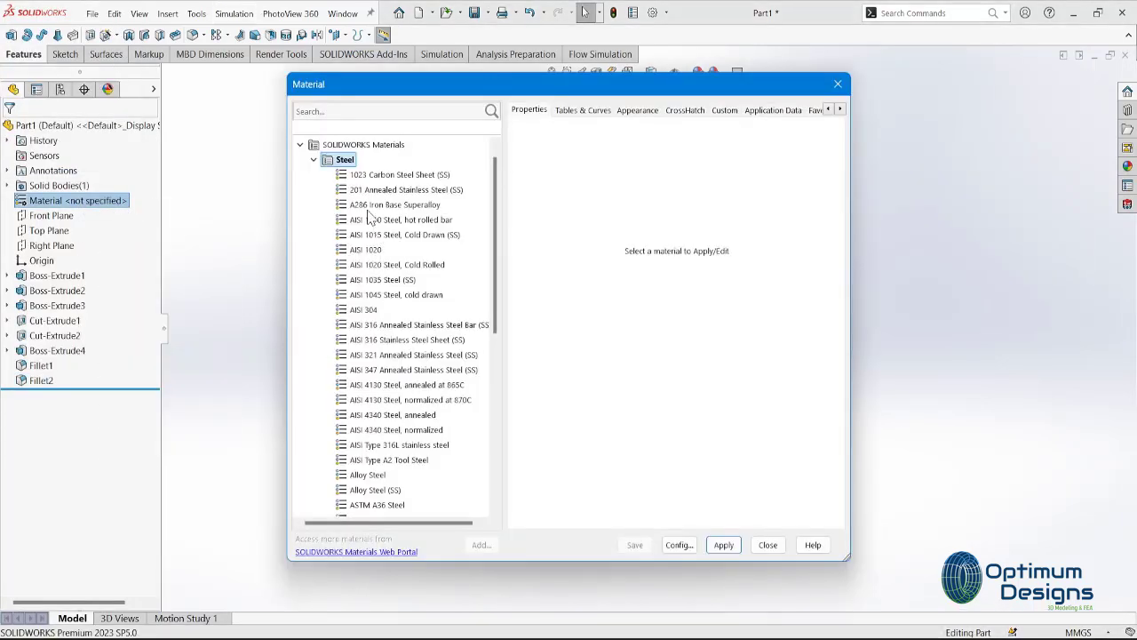
left_click(373, 489)
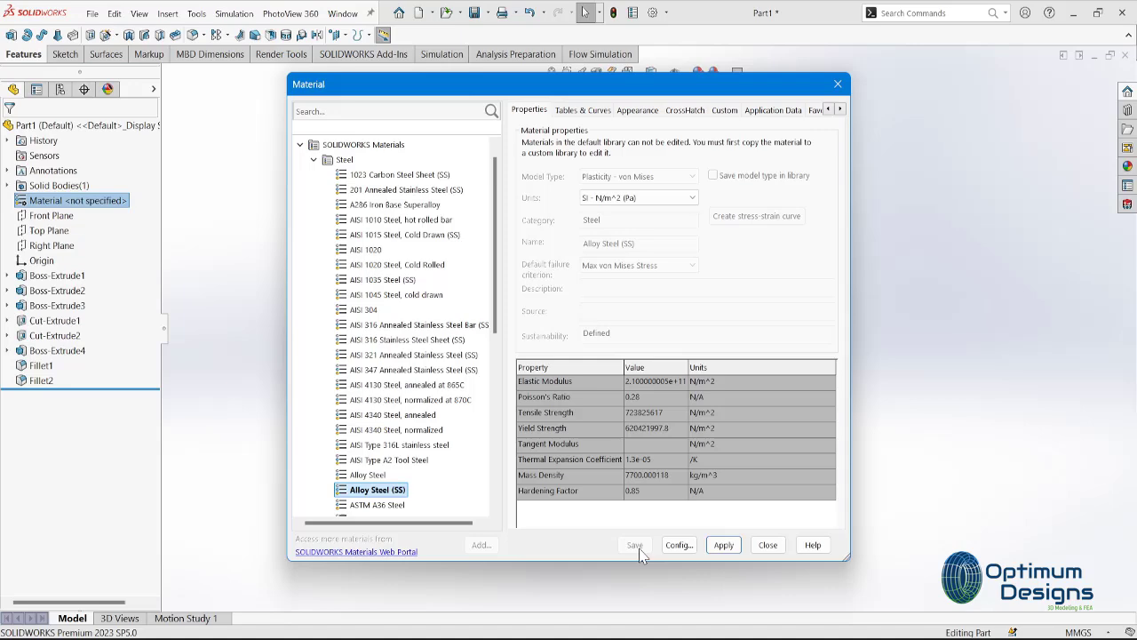
left_click(764, 547)
- Apply the Metal > Chrome chromium plate appearance to the whole part
right_click(53, 186)
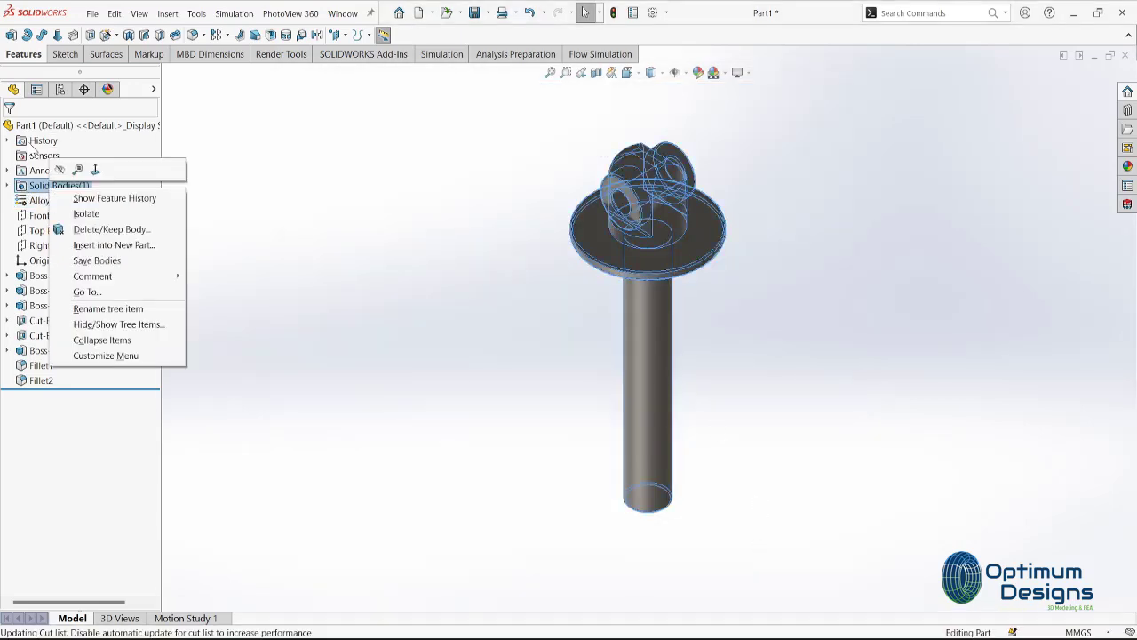
left_click(105, 90)
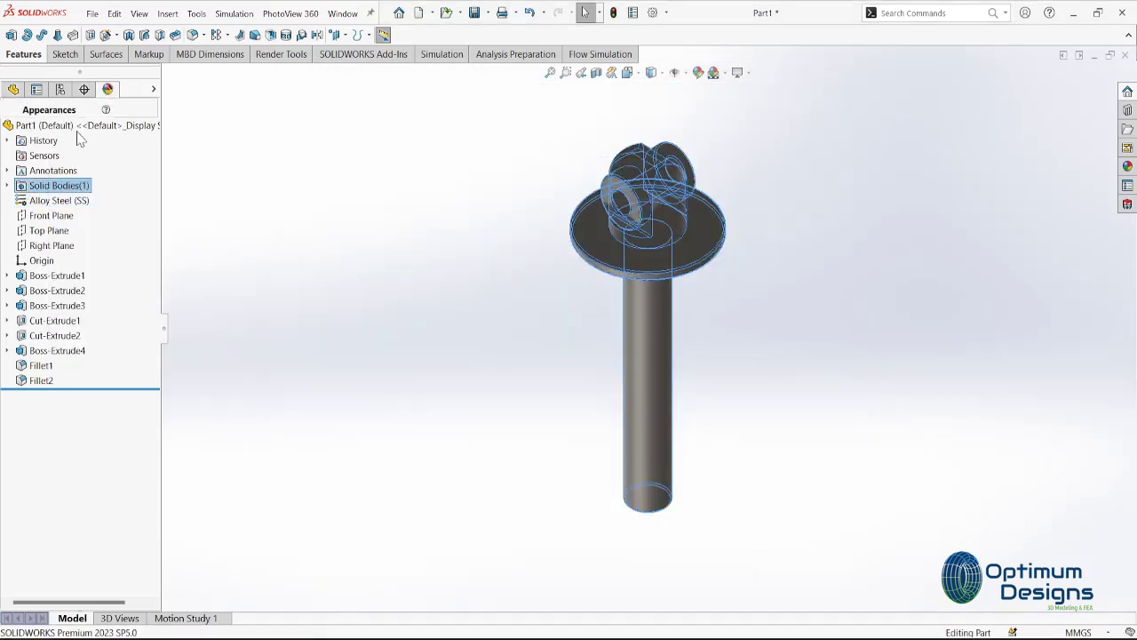
left_click(1128, 171)
left_click(980, 97)
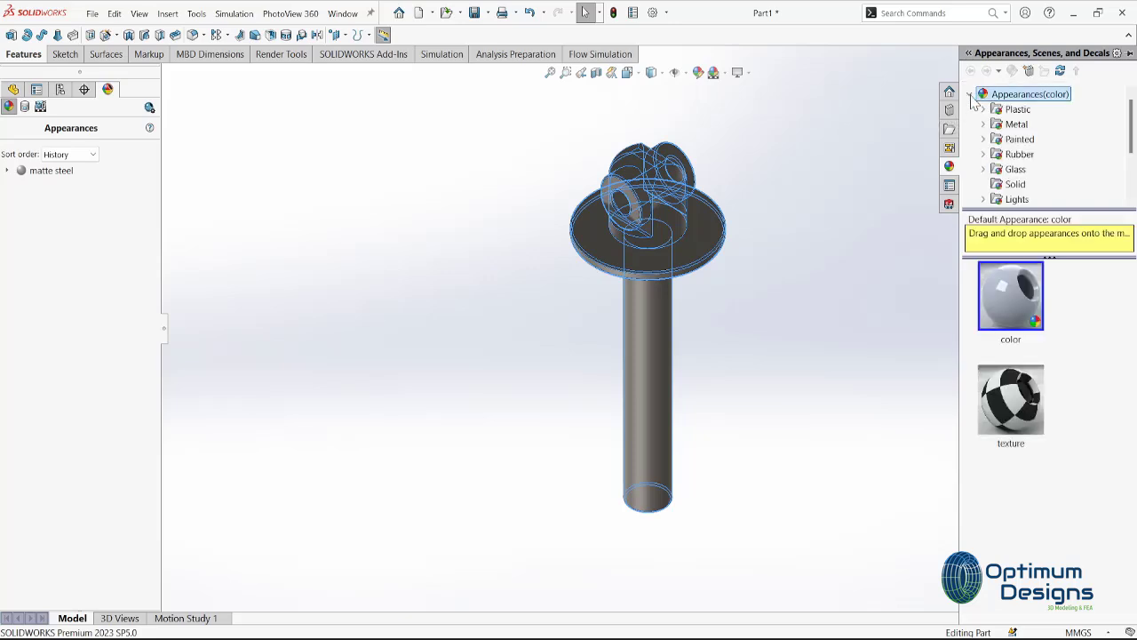
left_click(983, 125)
left_click(1029, 121)
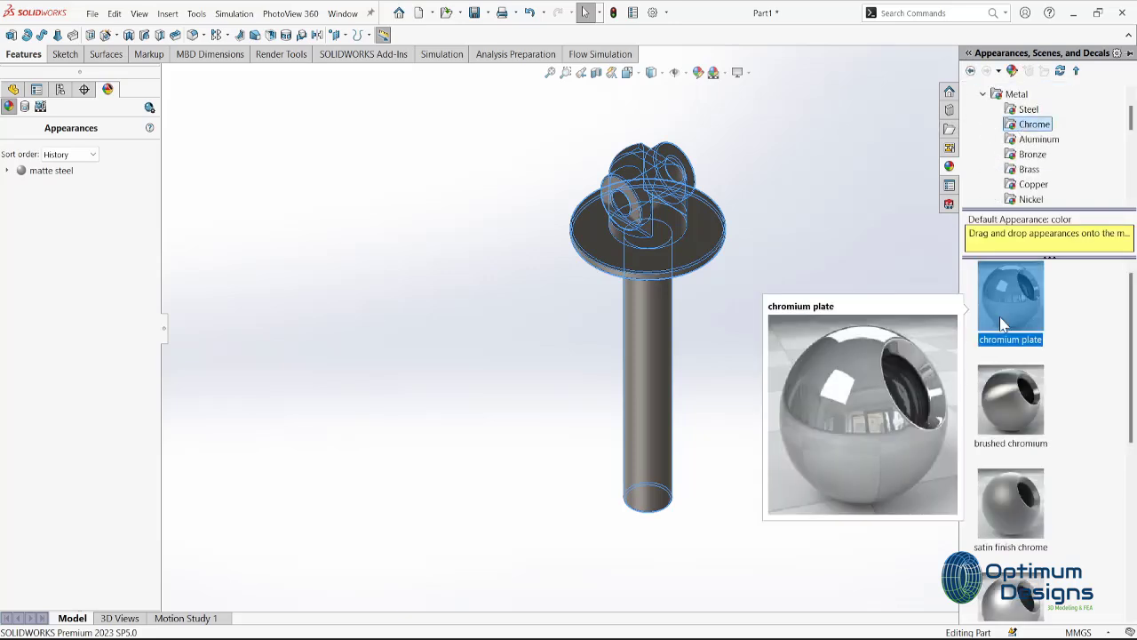
mouse_move(999, 316)
left_mouse_down()
mouse_move(684, 322)
mouse_move(655, 247)
left_mouse_up()
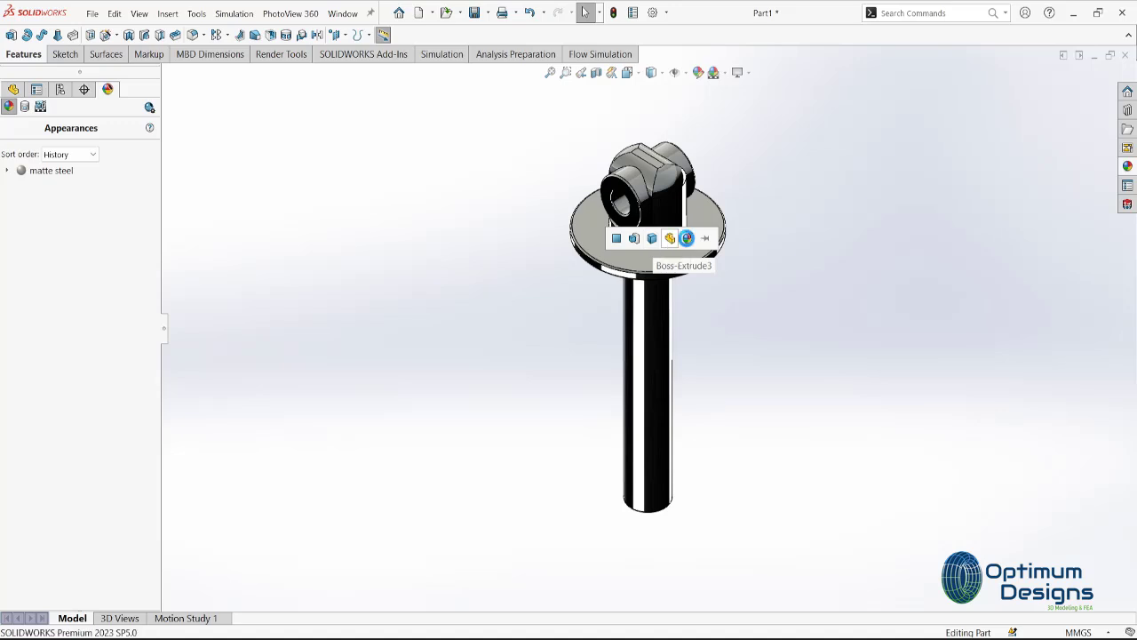
left_click(670, 238)
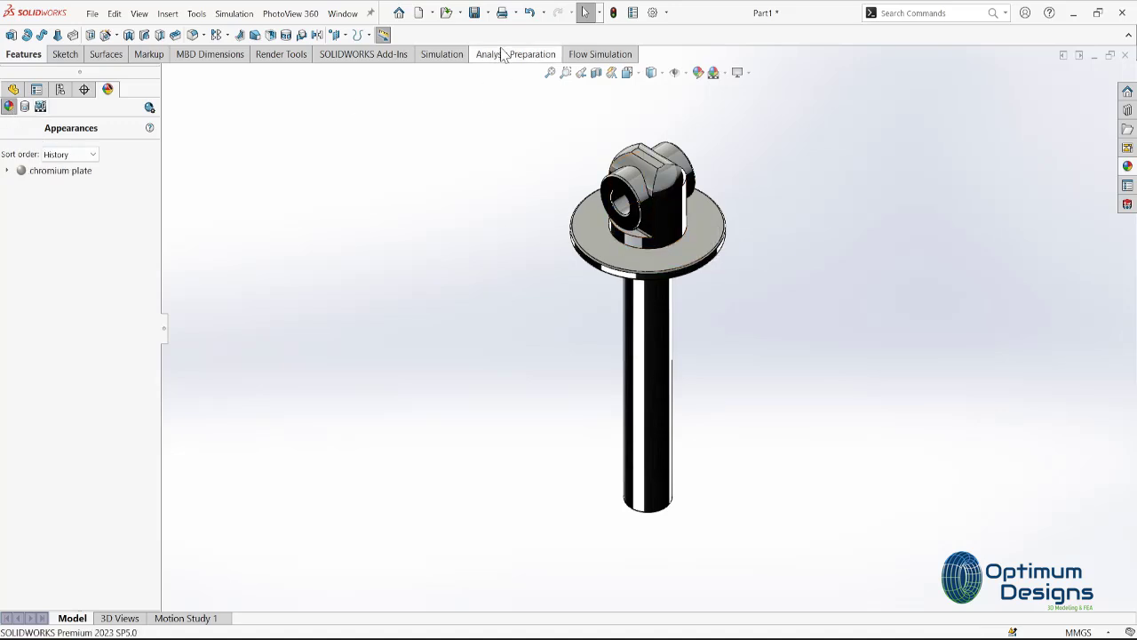
- Save the finished part as Piston-1 in the Schock Absorber folder
left_click(476, 13)
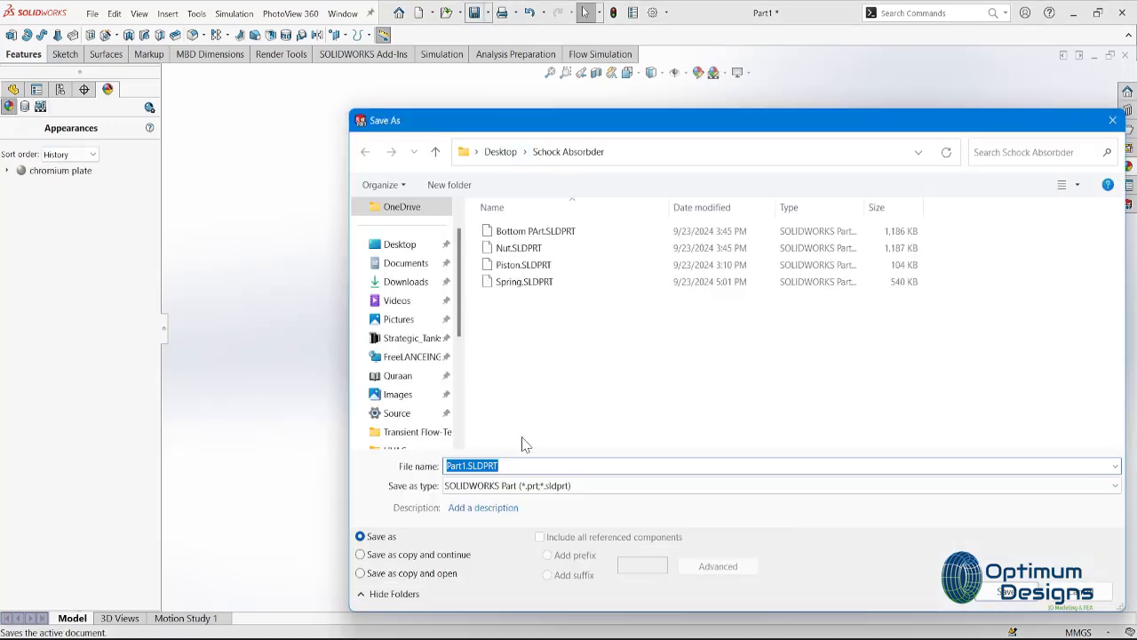
type("Pist")
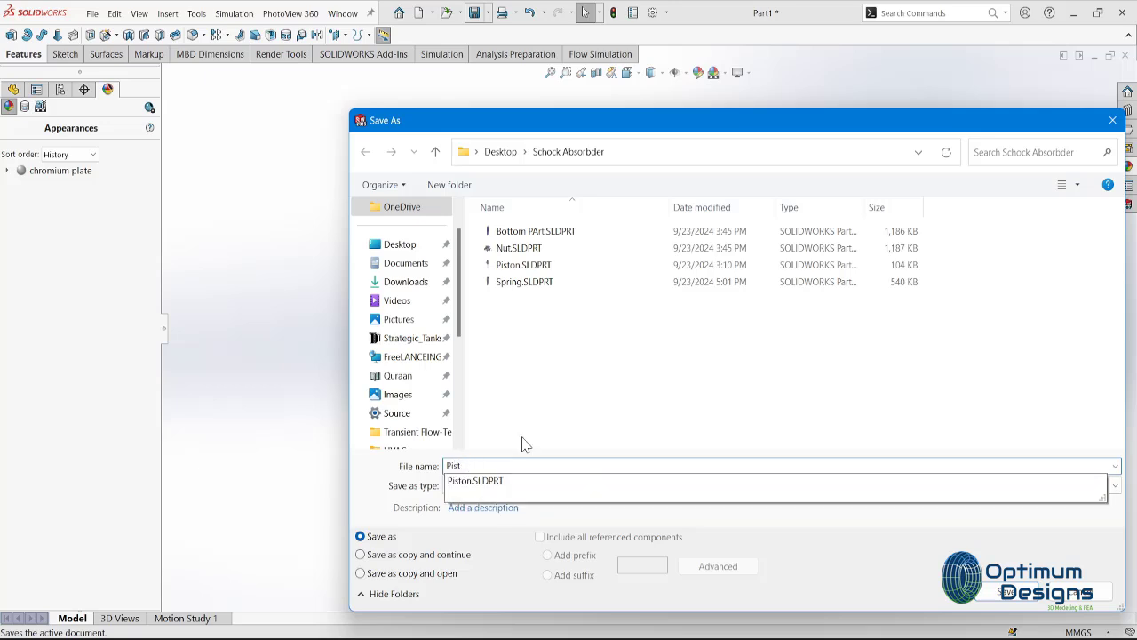
type("-1")
key("Return")
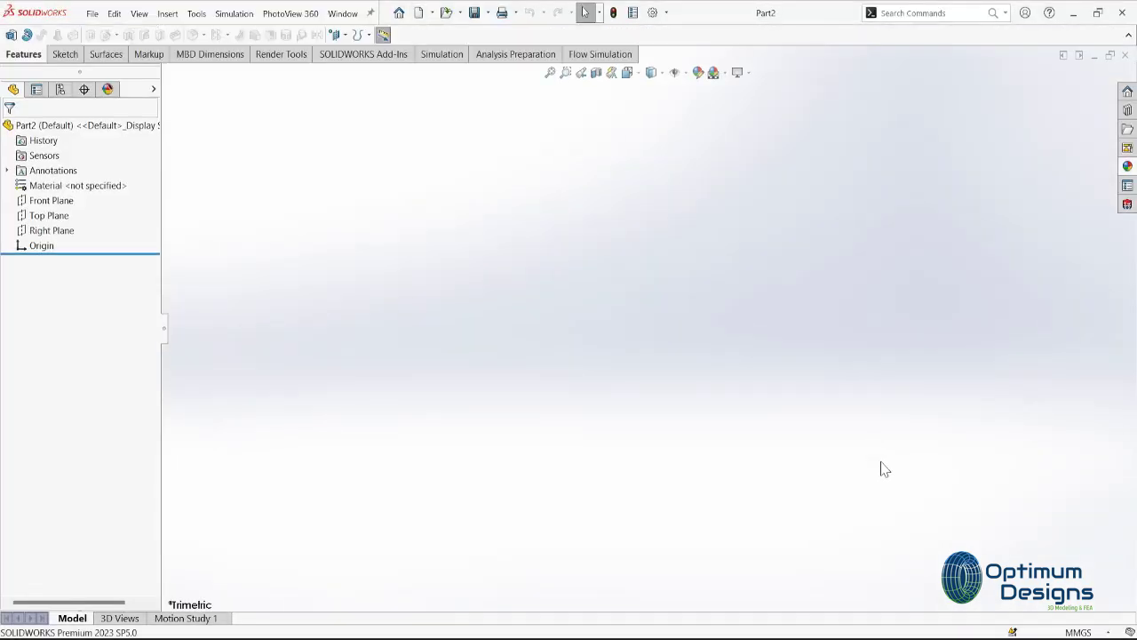
- Sketch a circle centred at the origin on the Front Plane
left_click(66, 200)
left_click(80, 185)
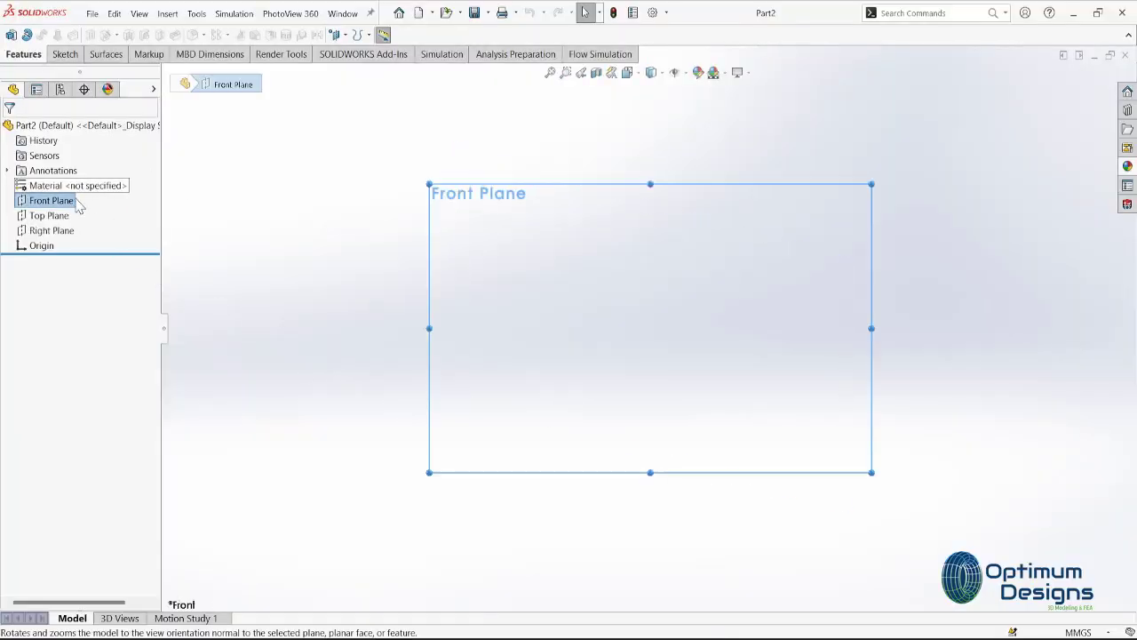
right_click(79, 204)
left_click(84, 185)
left_click(132, 34)
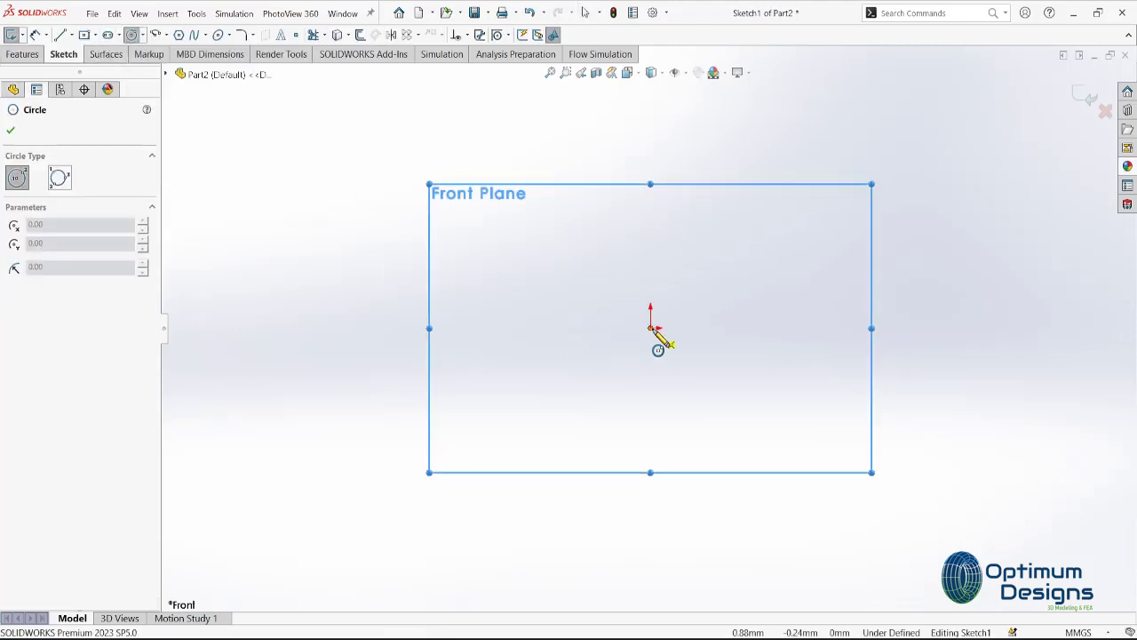
left_click(650, 328)
left_click(571, 398)
type("2")
key("Return")
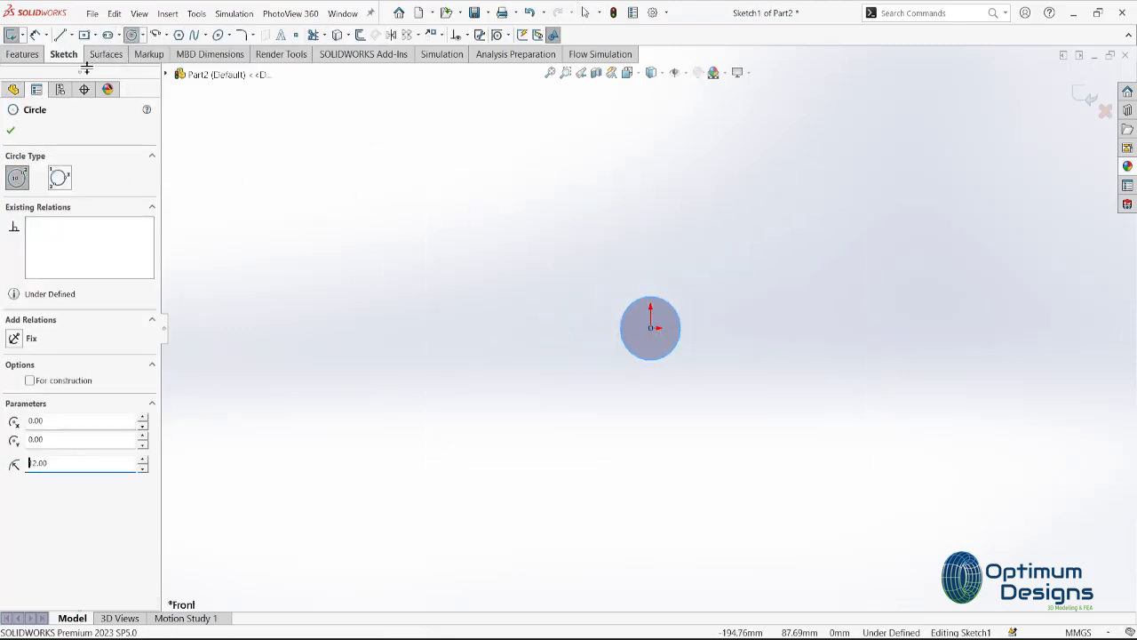
- Dimension the circle to a 24 mm diameter
left_click(35, 34)
left_click(622, 317)
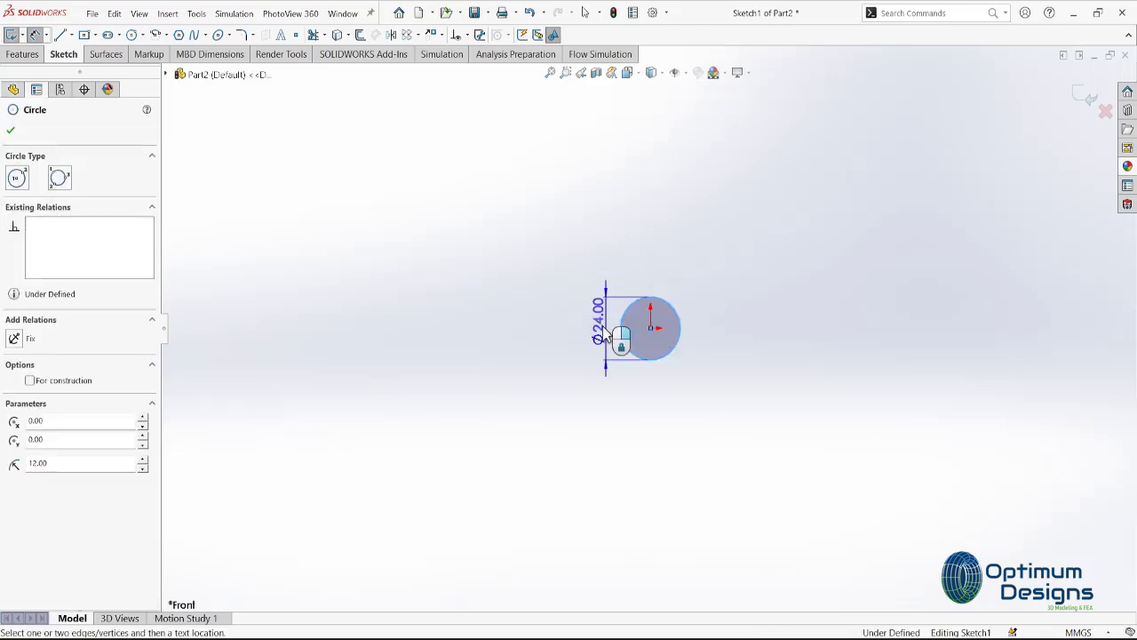
left_click(596, 331)
left_click(595, 339)
key("Return")
- Extrude the circle mid-plane 200 mm into a solid rod
left_click(26, 55)
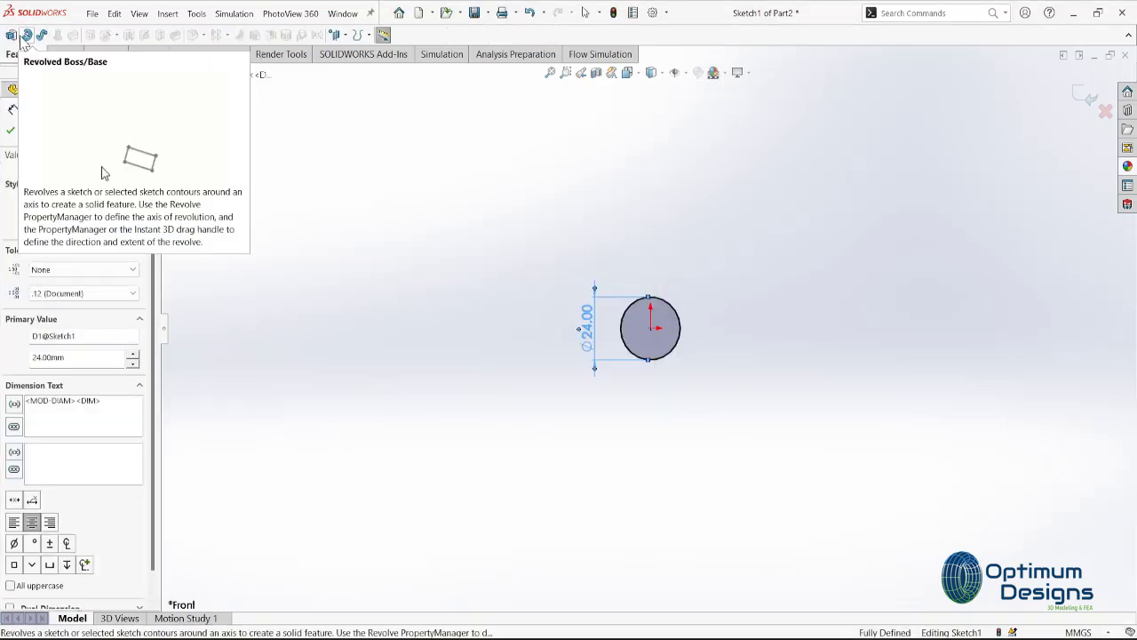
type("200")
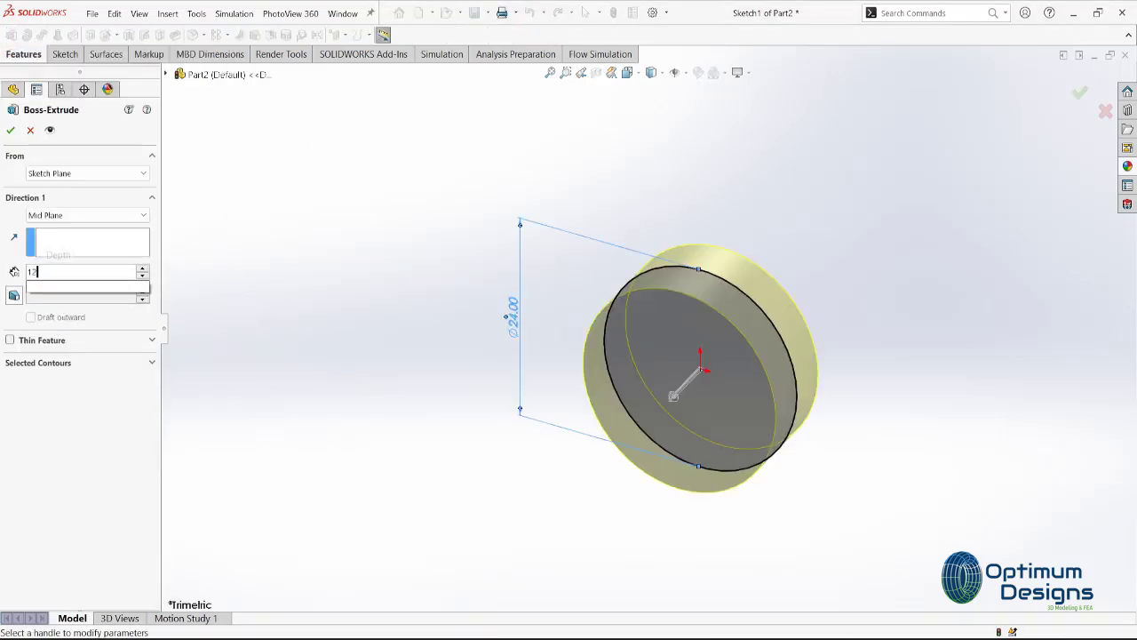
key("Return")
- Start a Right Plane sketch with a centreline along the shaft axis
right_click(53, 248)
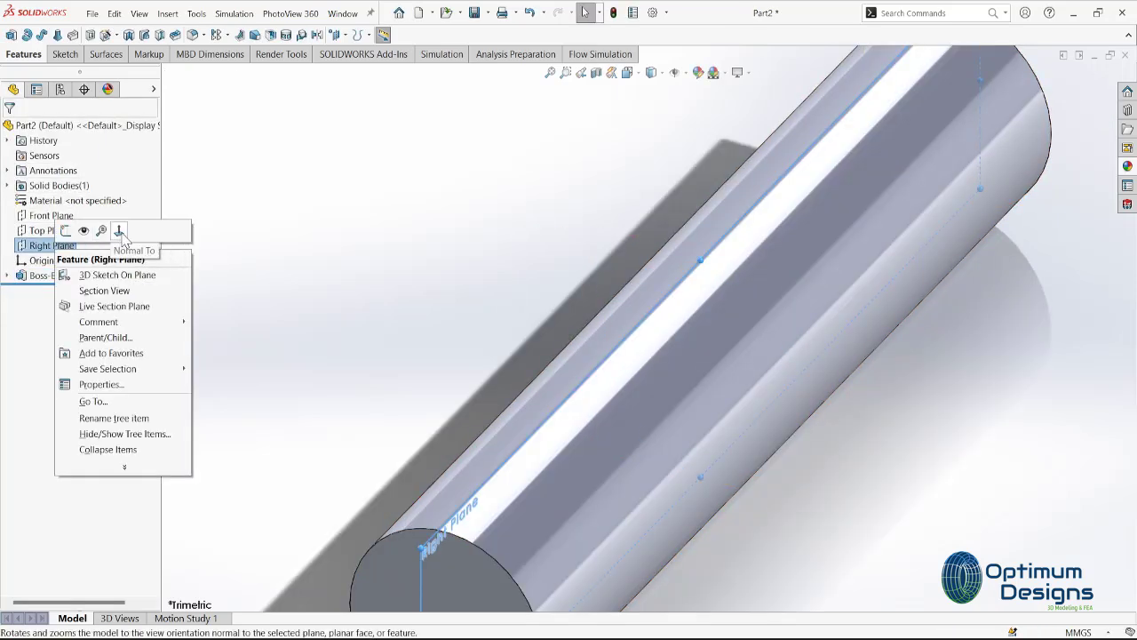
left_click(53, 246)
right_click(54, 246)
left_click(112, 231)
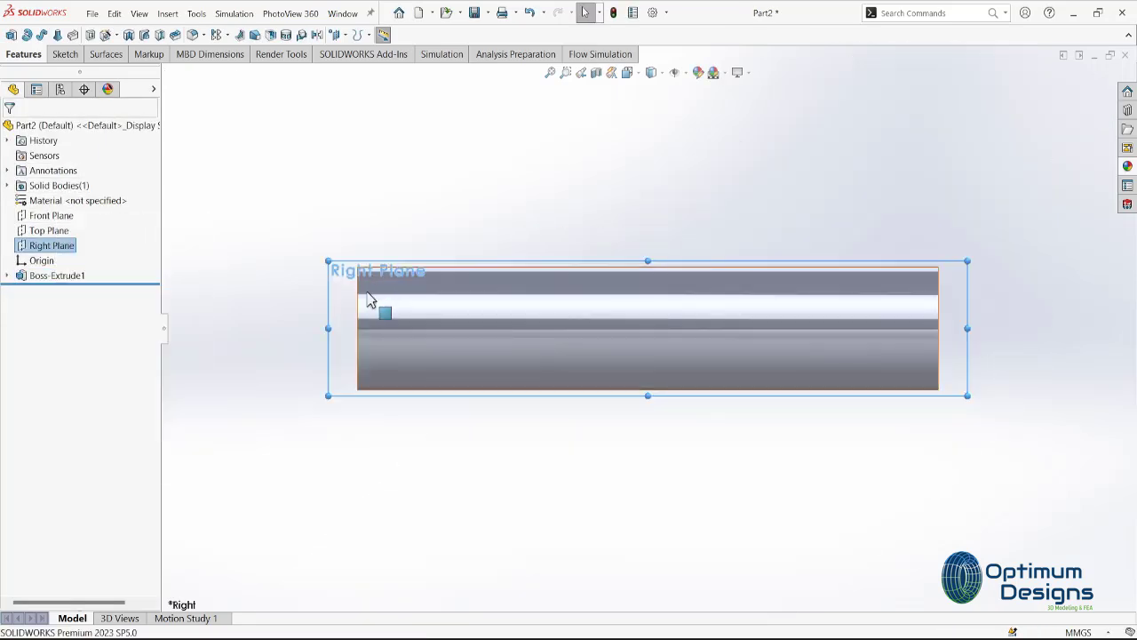
right_click(66, 248)
left_click(113, 227)
left_click(73, 35)
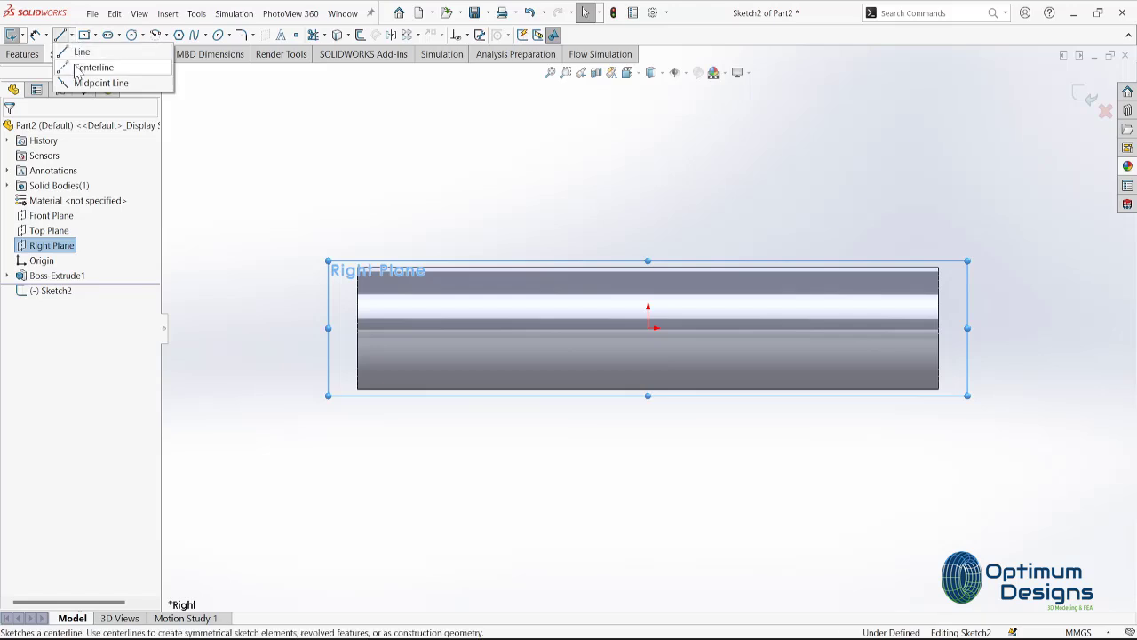
left_click(87, 66)
scroll(294, 384, "down", 2)
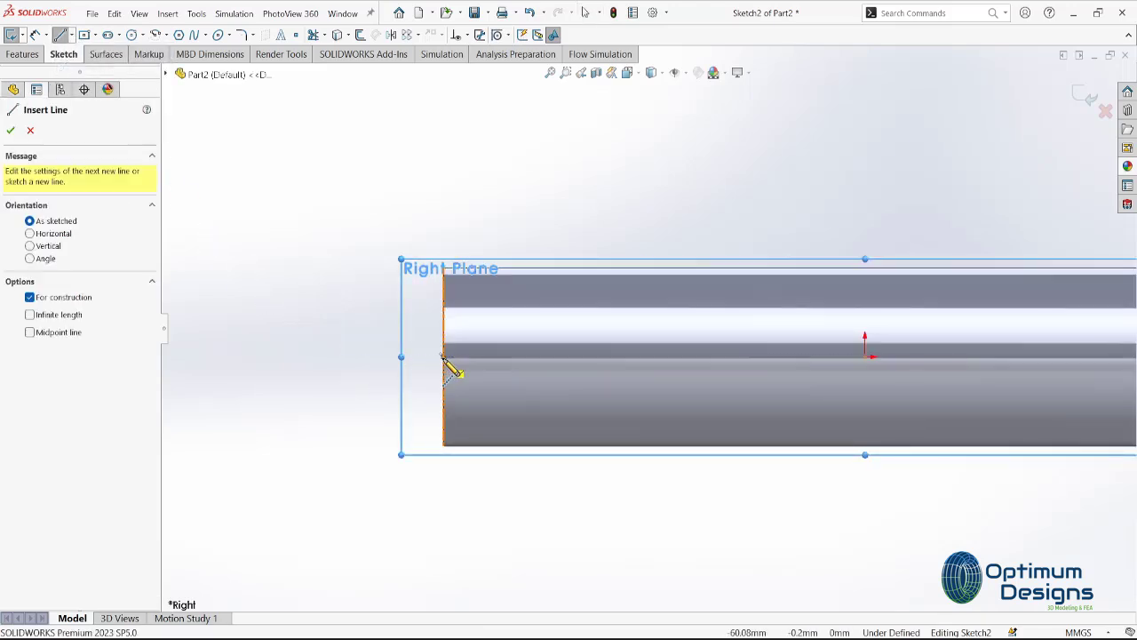
left_click(405, 356)
left_click(651, 356)
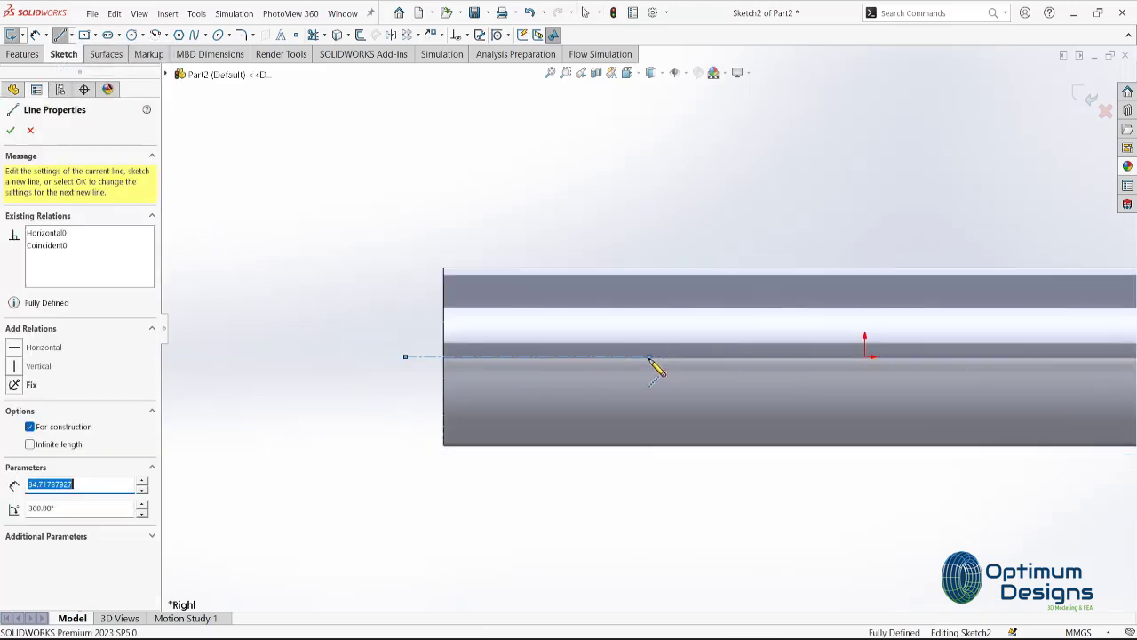
key("Escape")
- Offset the centreline 7.50 to both sides and the end edge by 20.00
left_click(594, 358)
left_click(359, 35)
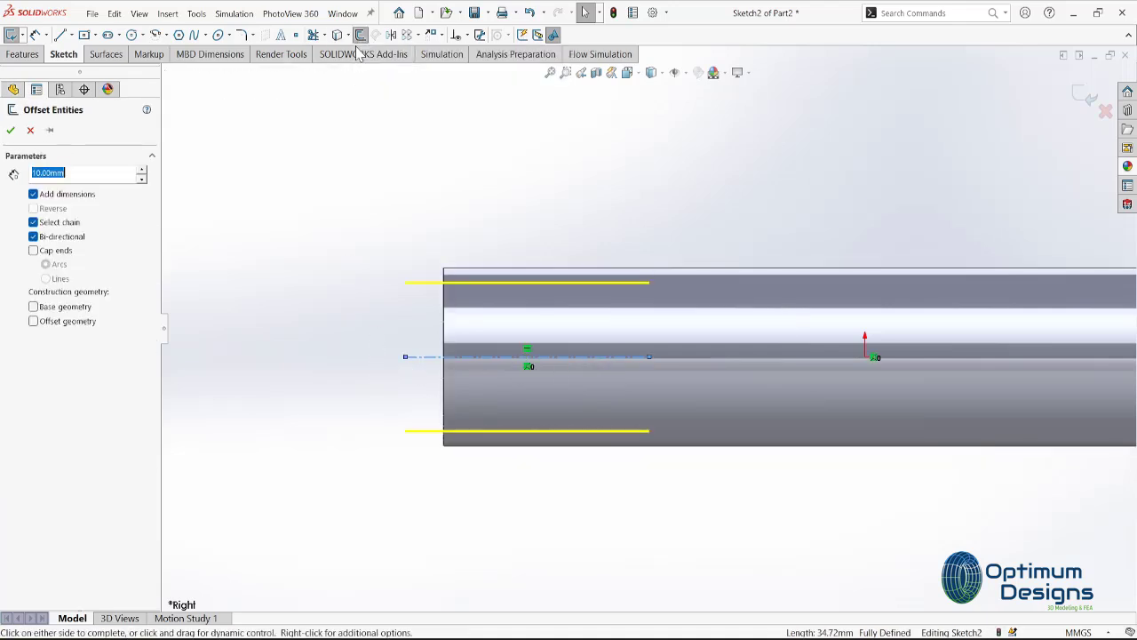
left_click(11, 131)
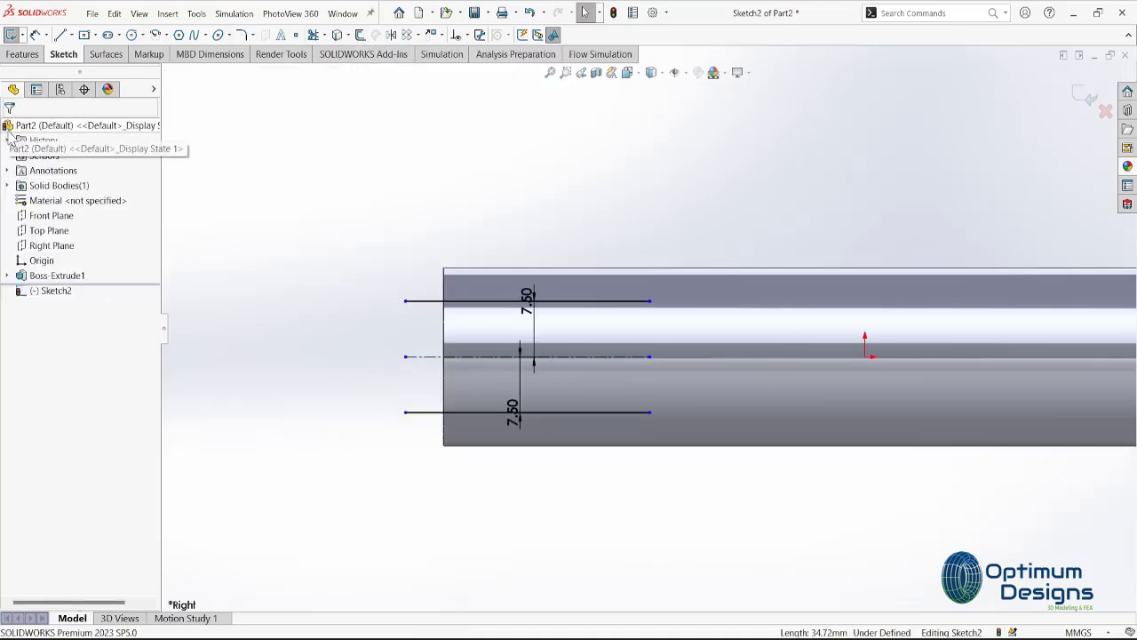
left_click(60, 34)
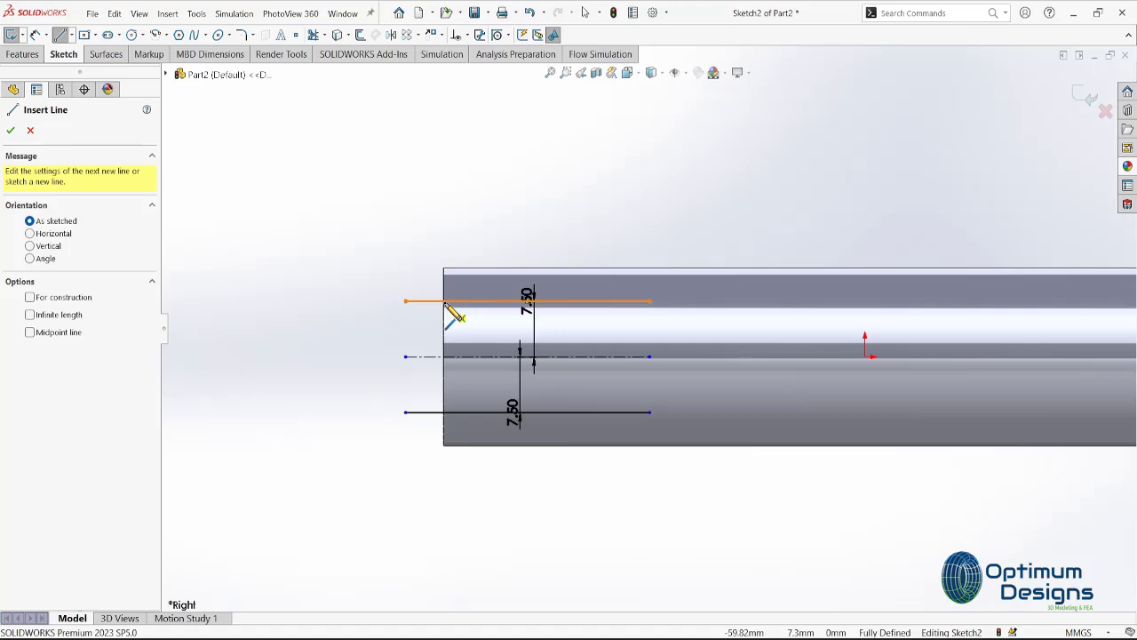
key("Escape")
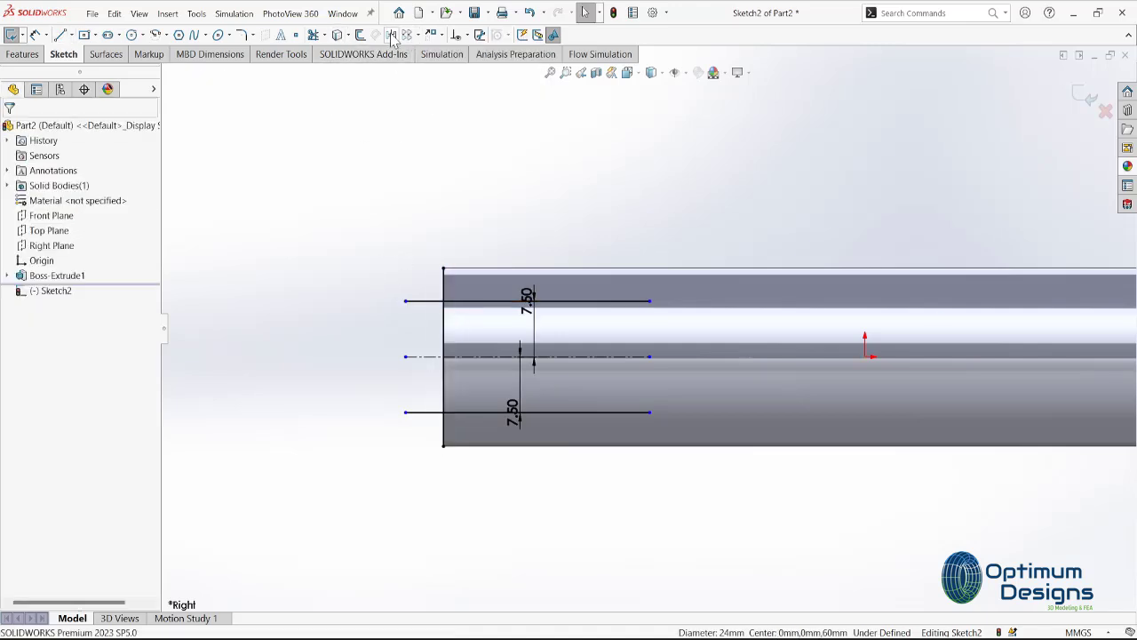
left_click(360, 35)
left_click(445, 325)
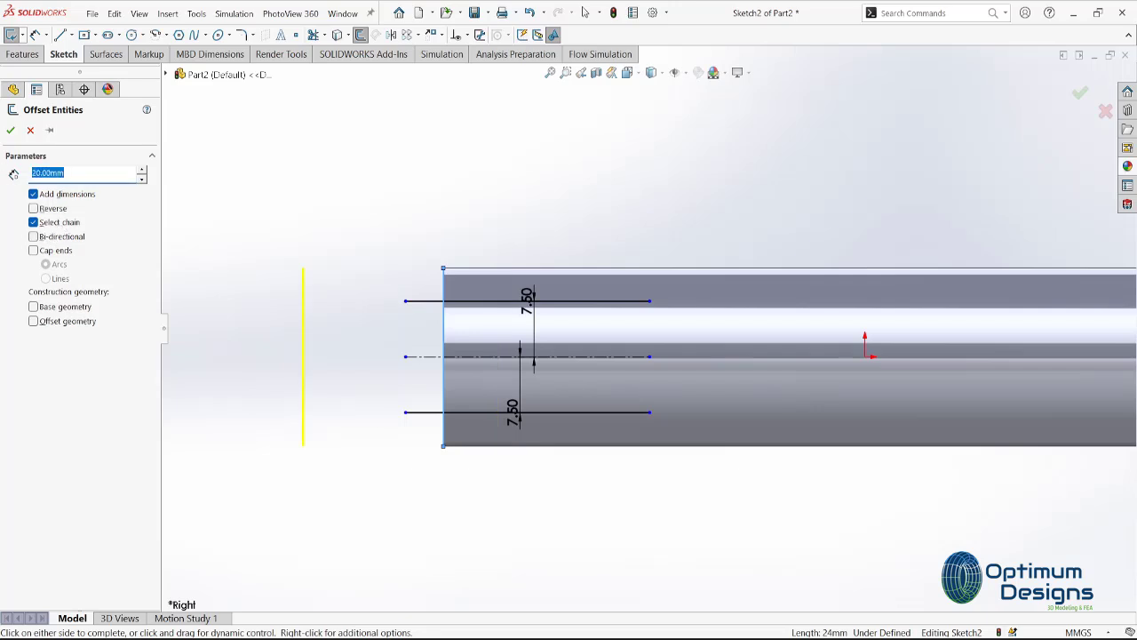
left_click(10, 129)
- Draw the upper and lower cut profiles beyond the offset lines and trim the stray line
left_click(60, 34)
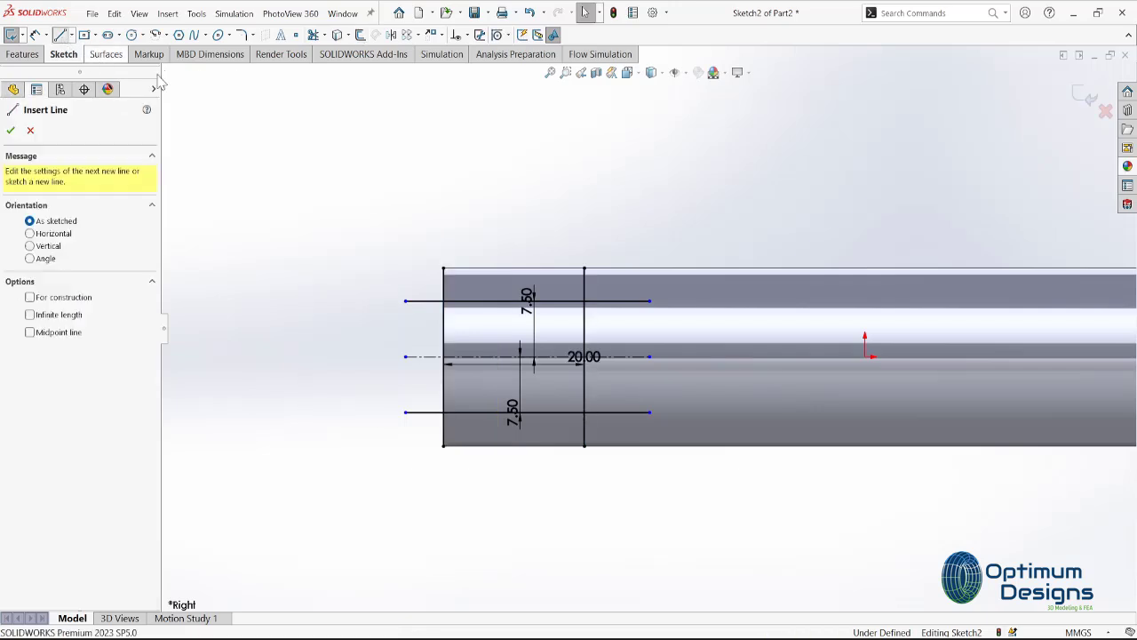
left_click(583, 268)
left_click(584, 189)
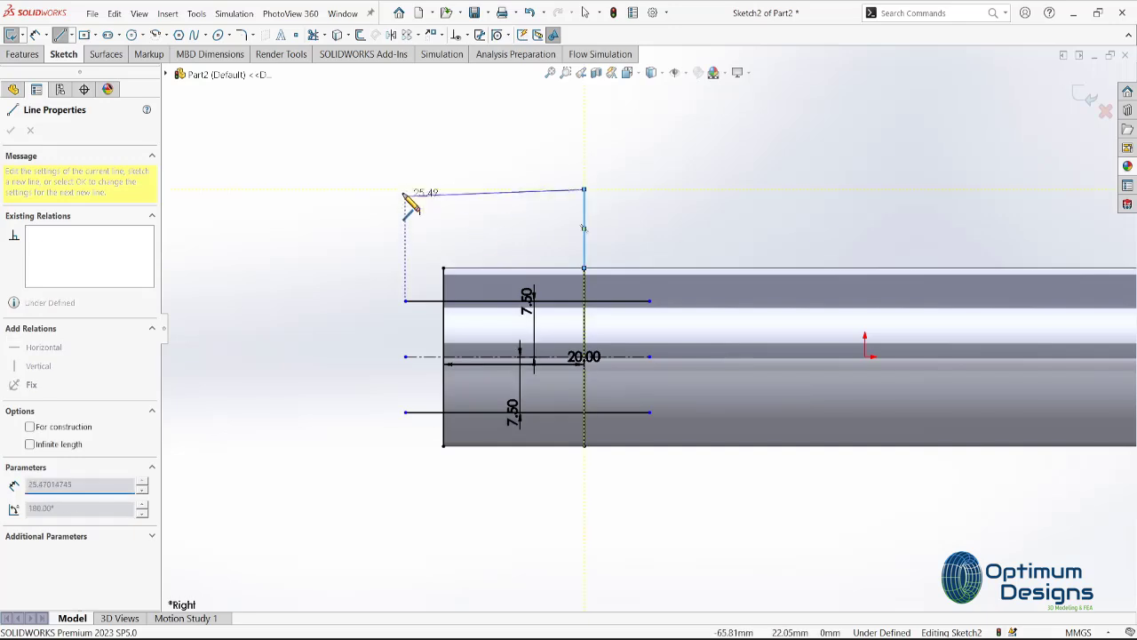
left_click(405, 189)
left_click(406, 300)
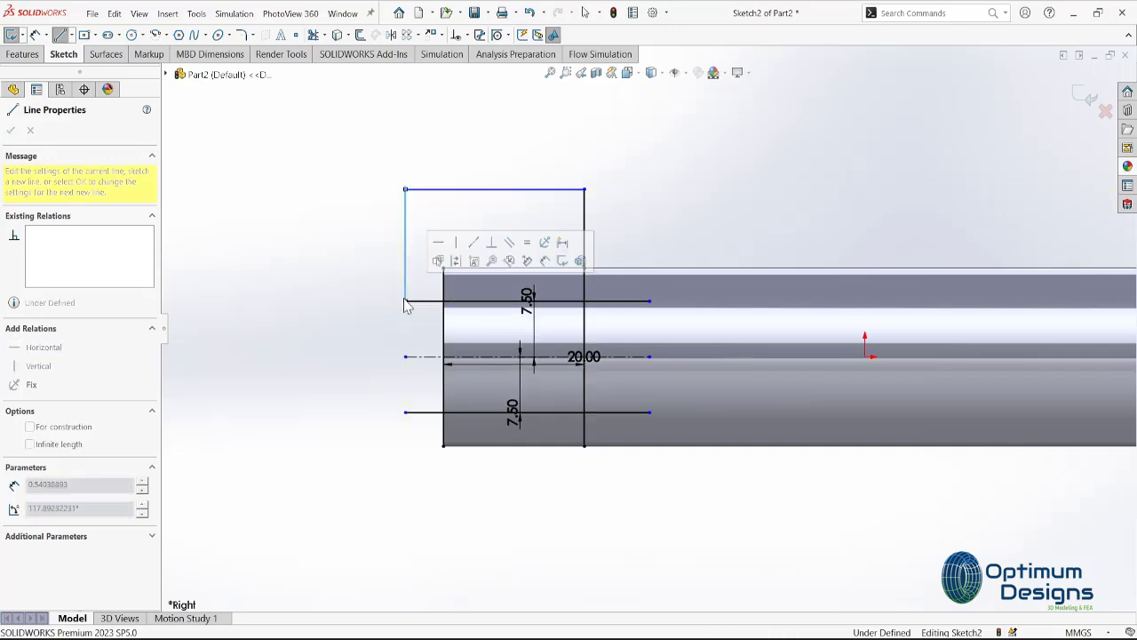
left_click(405, 412)
left_click(405, 527)
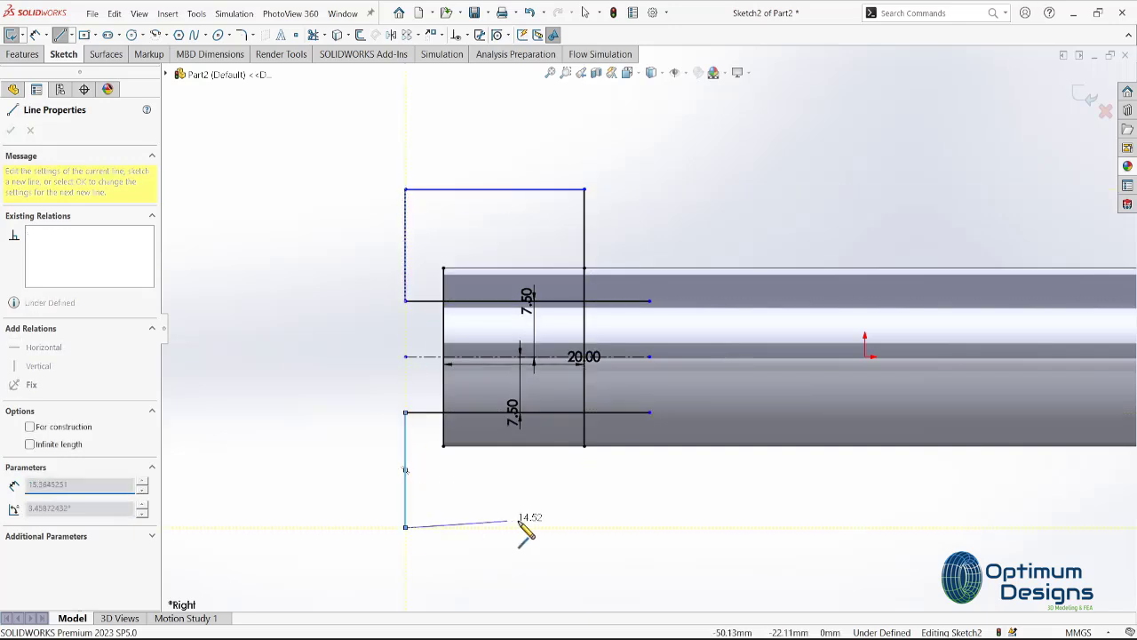
left_click(584, 527)
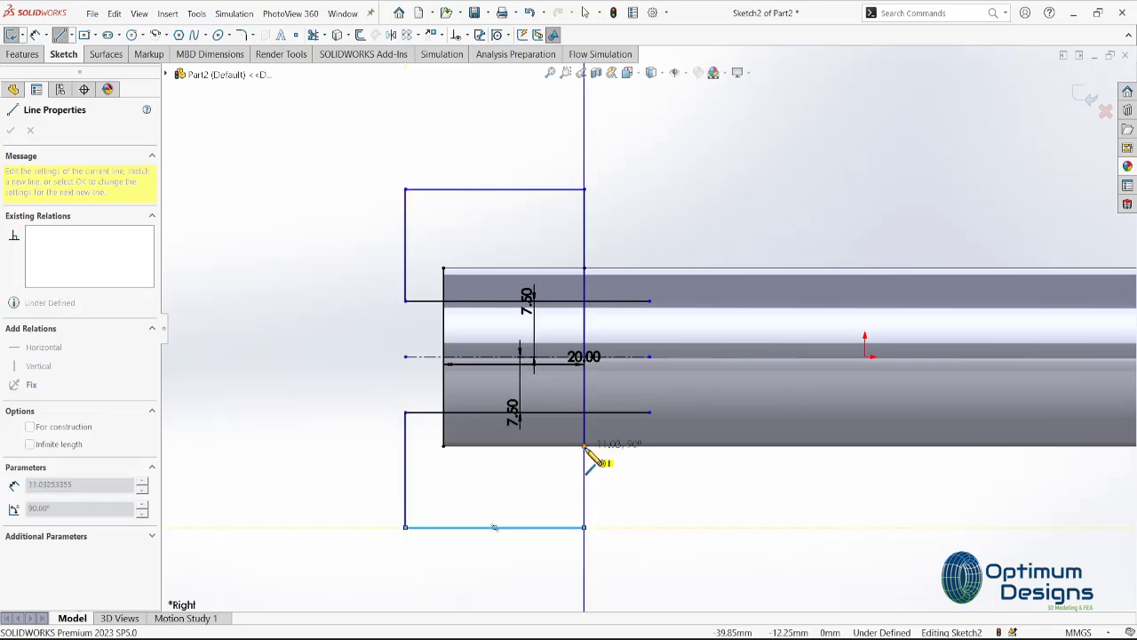
left_click(584, 445)
left_click(312, 33)
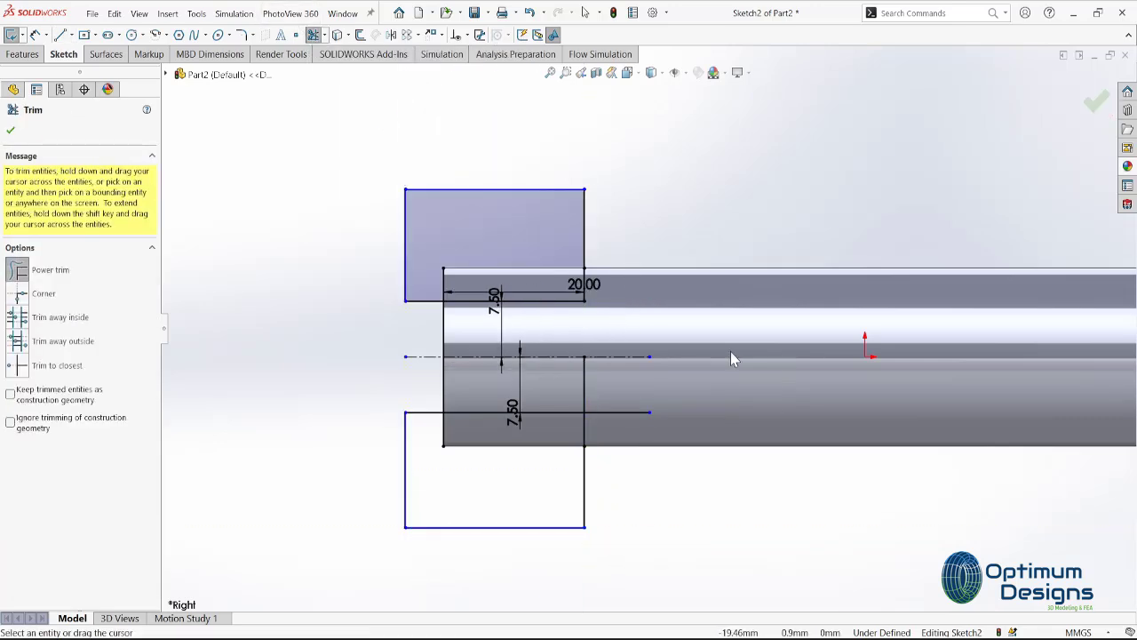
left_click_drag(600, 391, 609, 423)
- Cut-extrude the profiles Through All in both directions
left_click(26, 55)
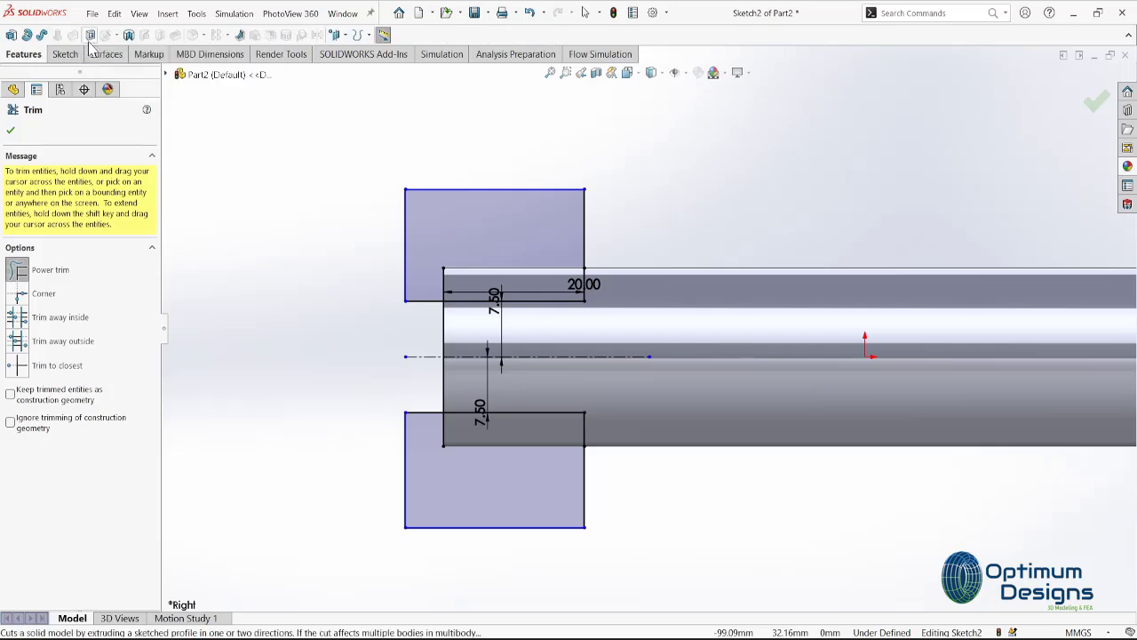
left_click(89, 36)
left_click(86, 217)
left_click(89, 252)
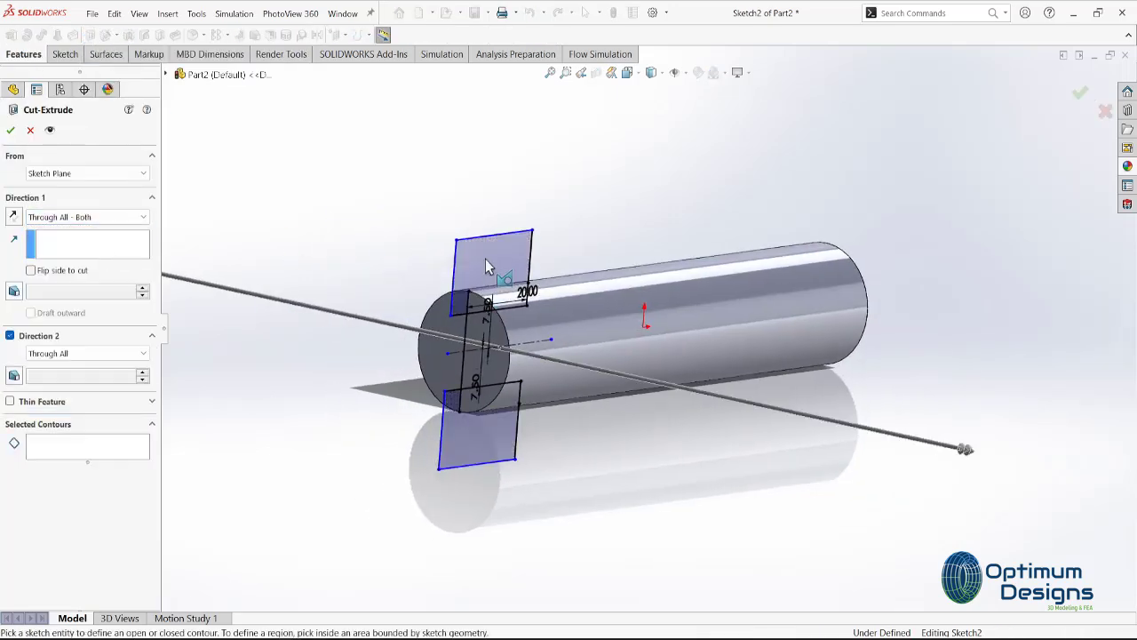
key("Return")
- Start a sketch on the flat face with a centreline across the flat
middle_click_drag(518, 422, 484, 436)
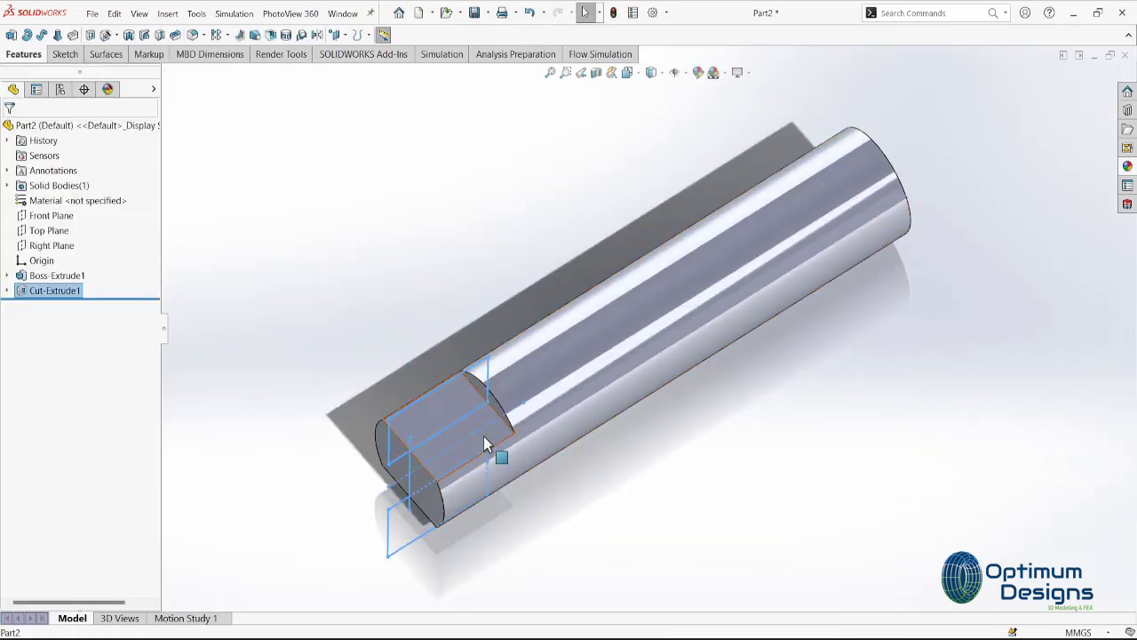
right_click(484, 437)
left_click(566, 318)
right_click(645, 531)
left_click(672, 318)
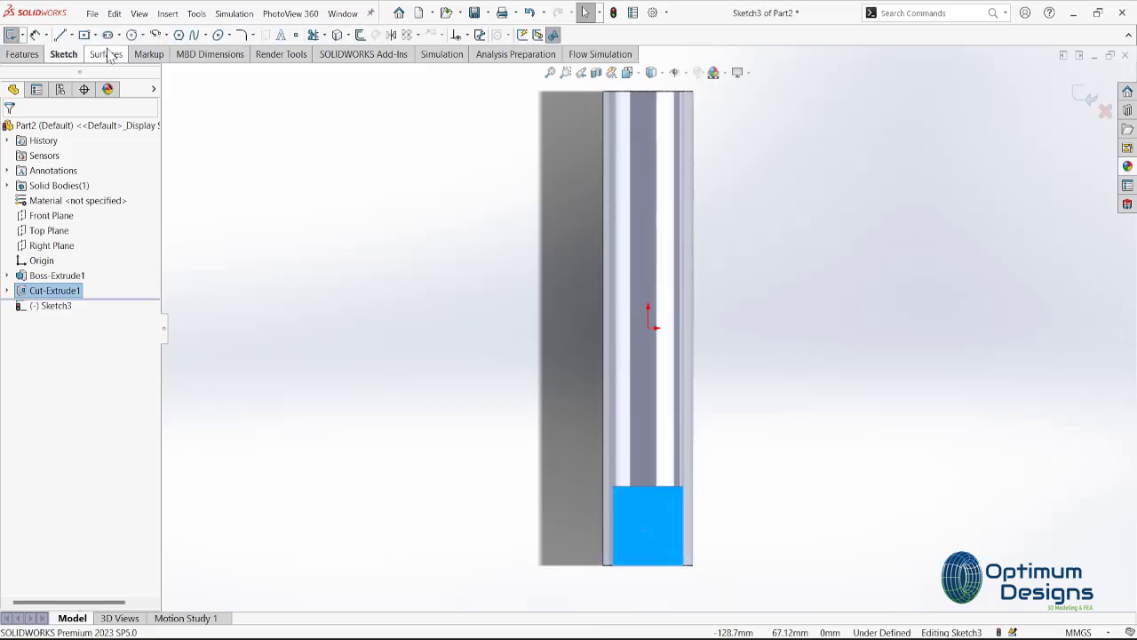
left_click(62, 35)
scroll(616, 533, "down", 5)
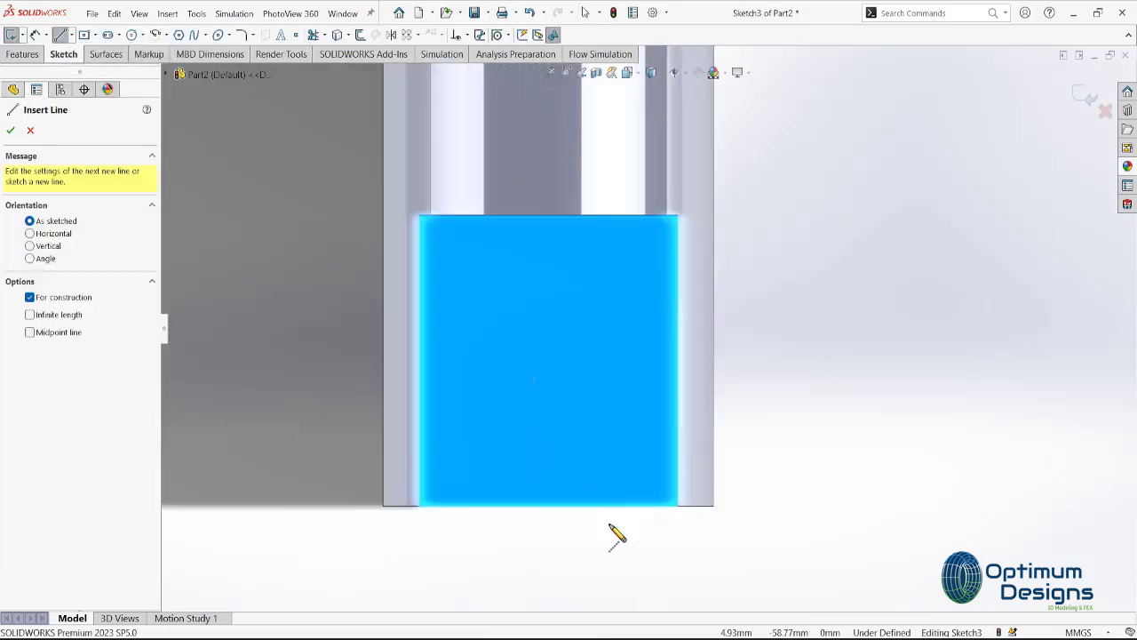
left_click(538, 492)
left_click(538, 142)
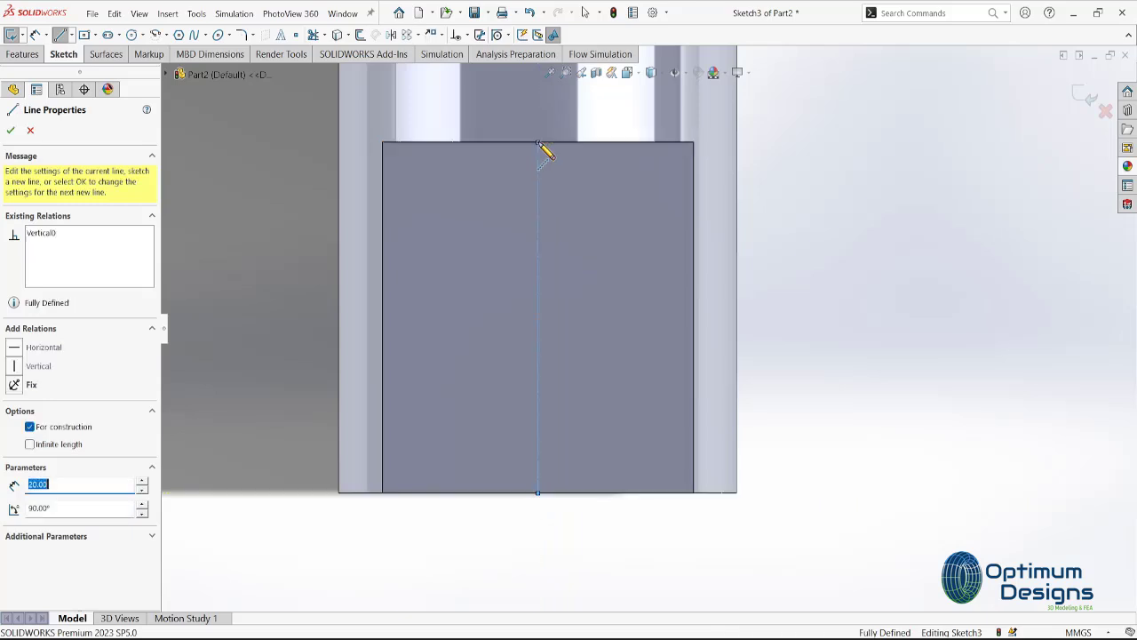
key("Escape")
- Draw a circle on the centreline, 10.00 from the tip with Ø8.00 diameter
key("c")
left_click(538, 342)
left_click(582, 393)
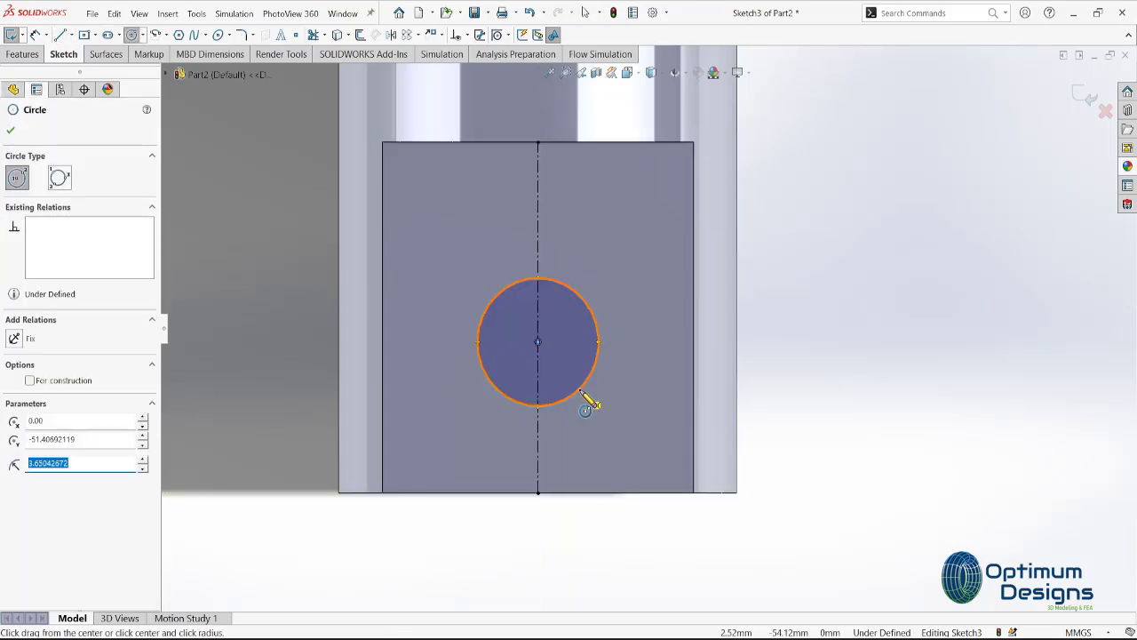
key("Return")
left_click(35, 34)
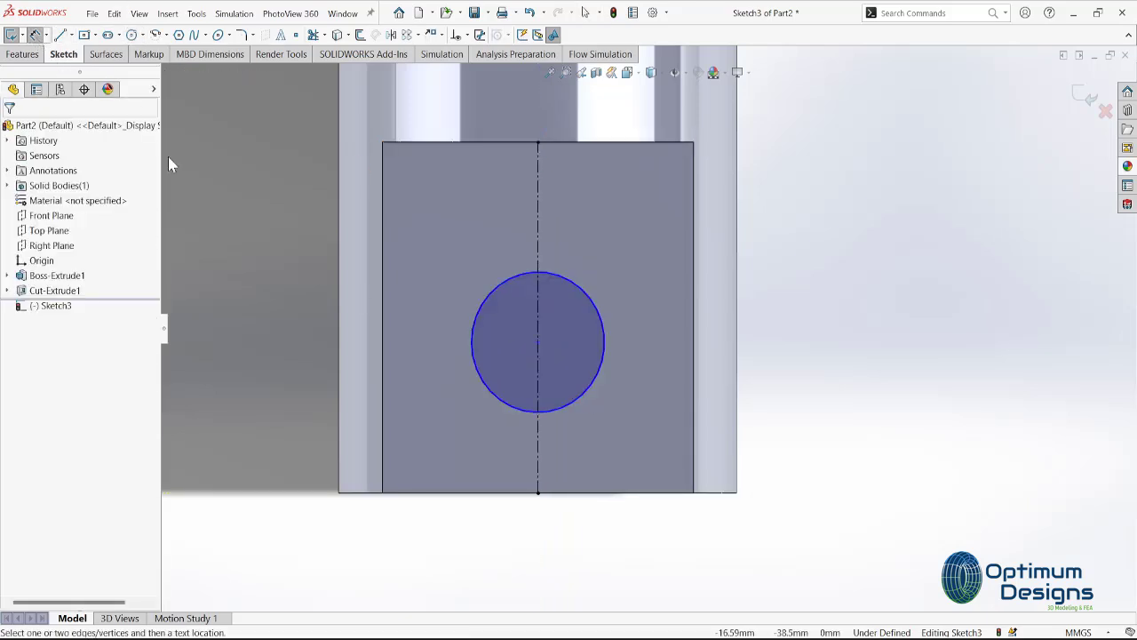
left_click(538, 342)
left_click(538, 491)
left_click(631, 469)
type("1")
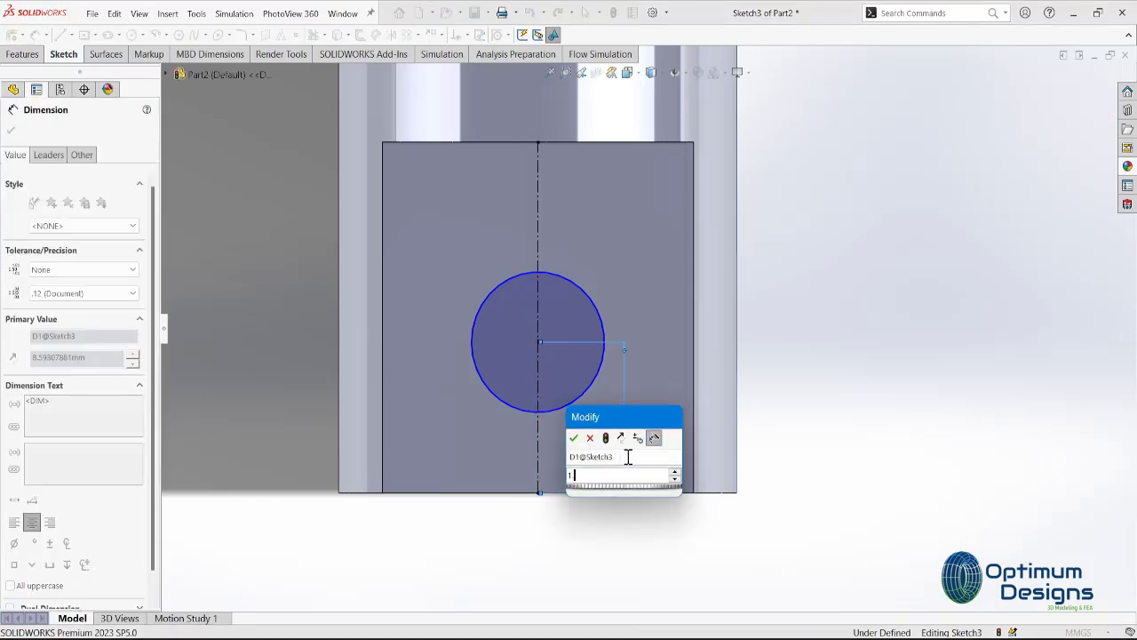
key("Return")
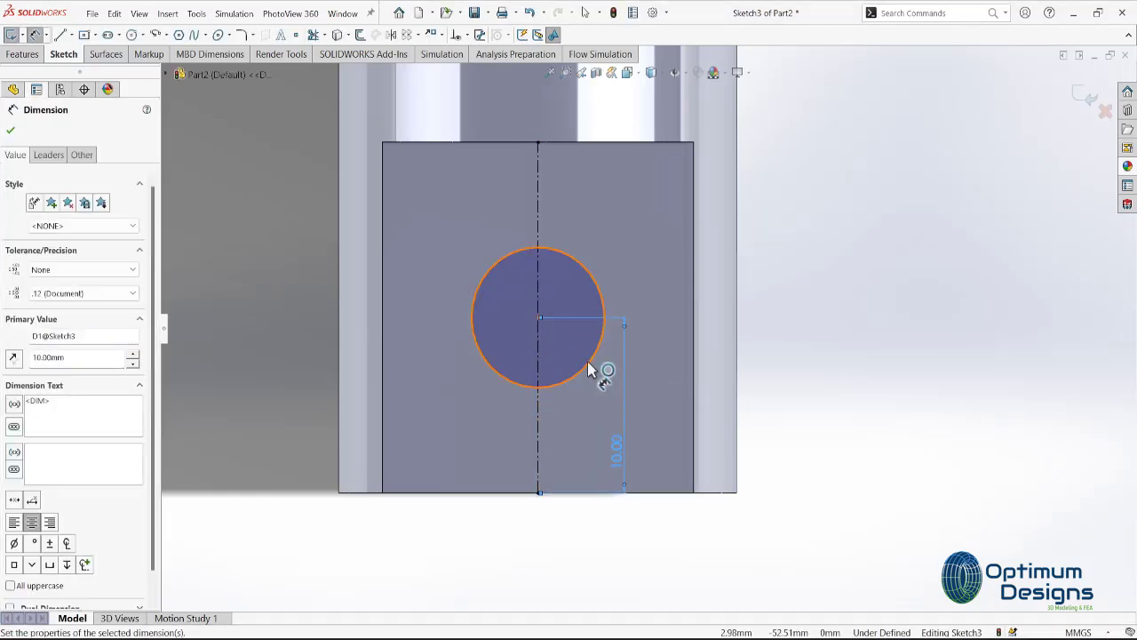
left_click(587, 361)
left_click(663, 300)
left_click(616, 271)
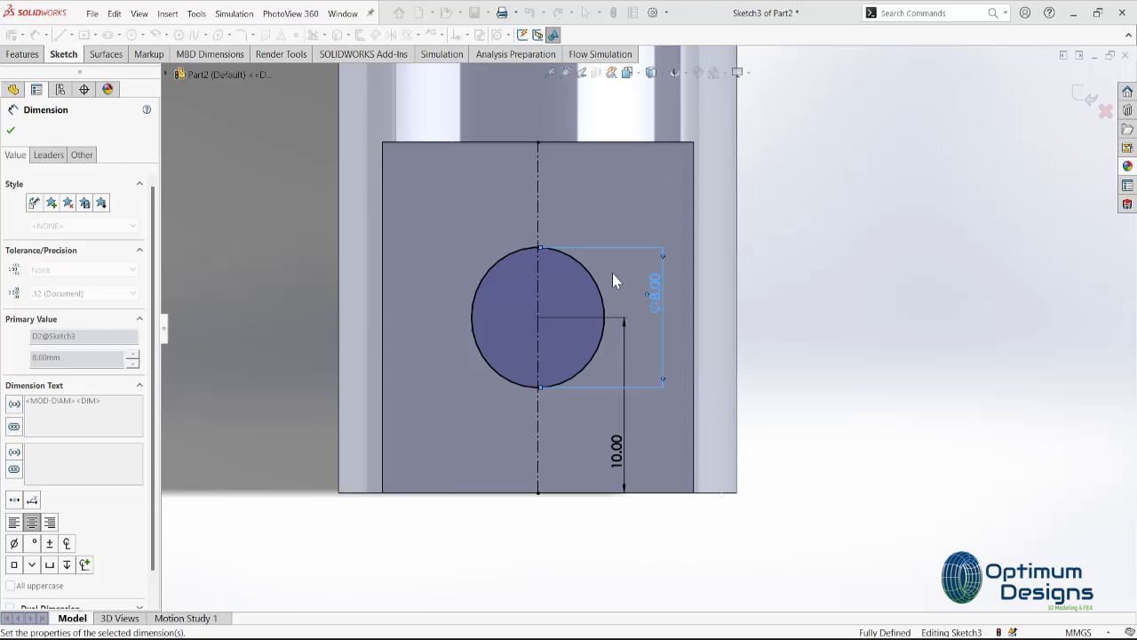
- Extrude-cut the circle Through All in both directions
left_click(23, 54)
left_click(90, 35)
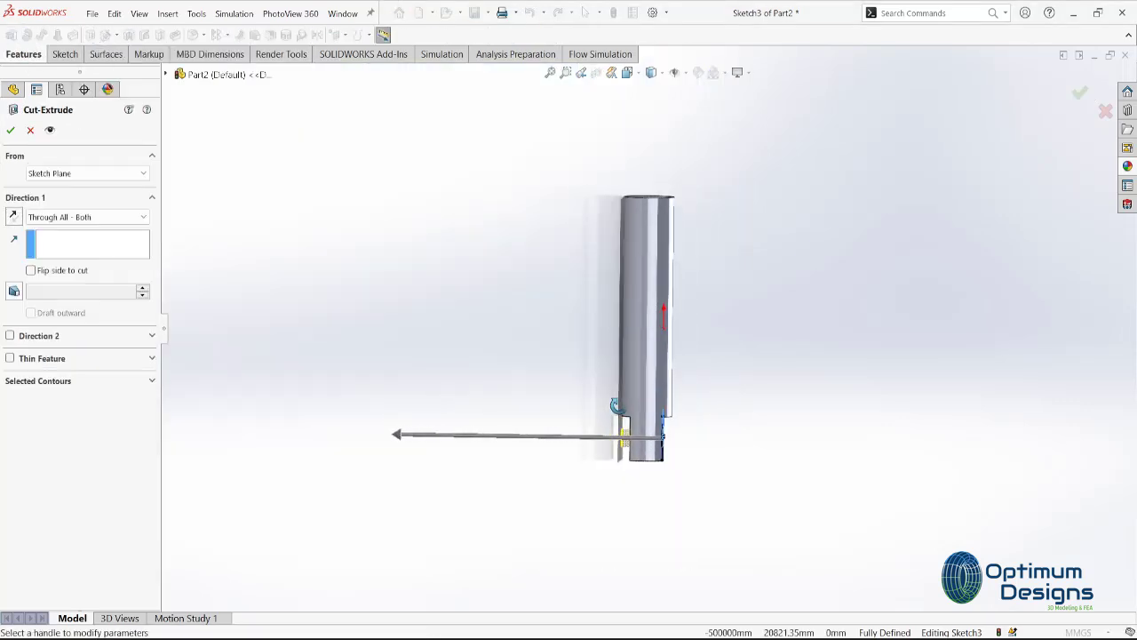
left_click(122, 217)
left_click(122, 221)
left_click(10, 130)
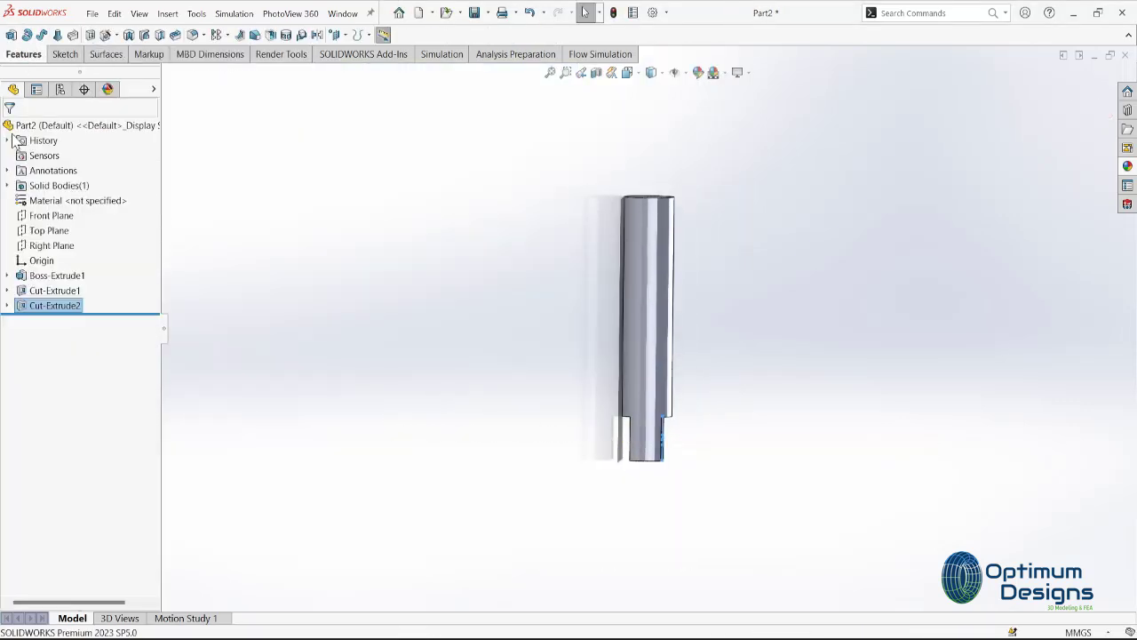
- Switch to a top view and begin a sketch on the Top Plane
left_click(51, 246)
left_click(114, 233)
right_click(66, 253)
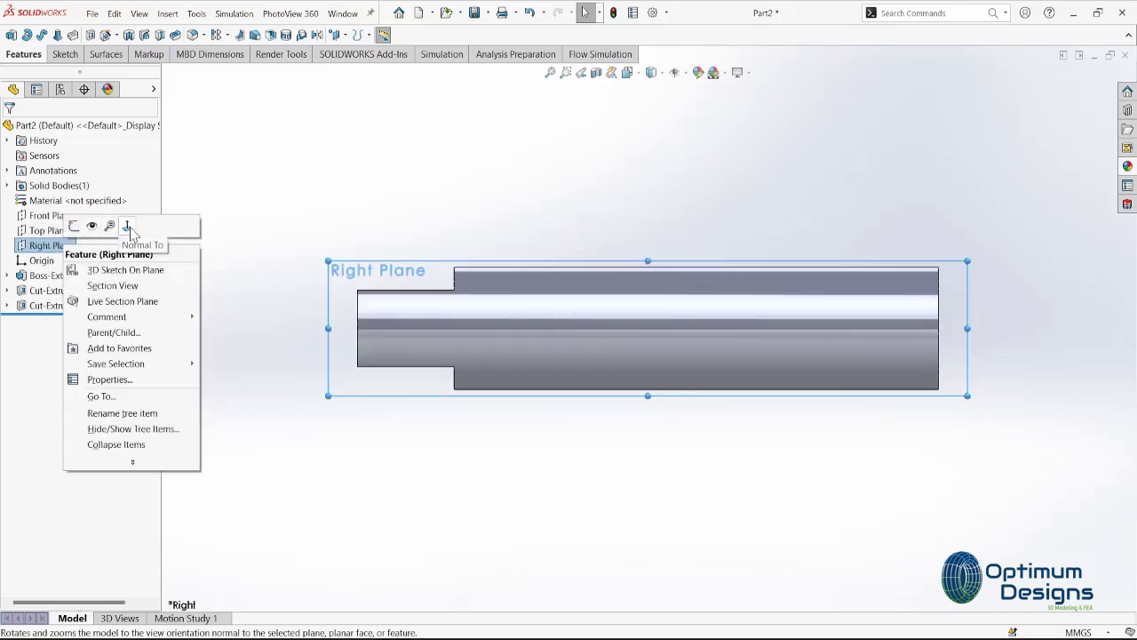
left_click(133, 223)
right_click(62, 217)
left_click(132, 190)
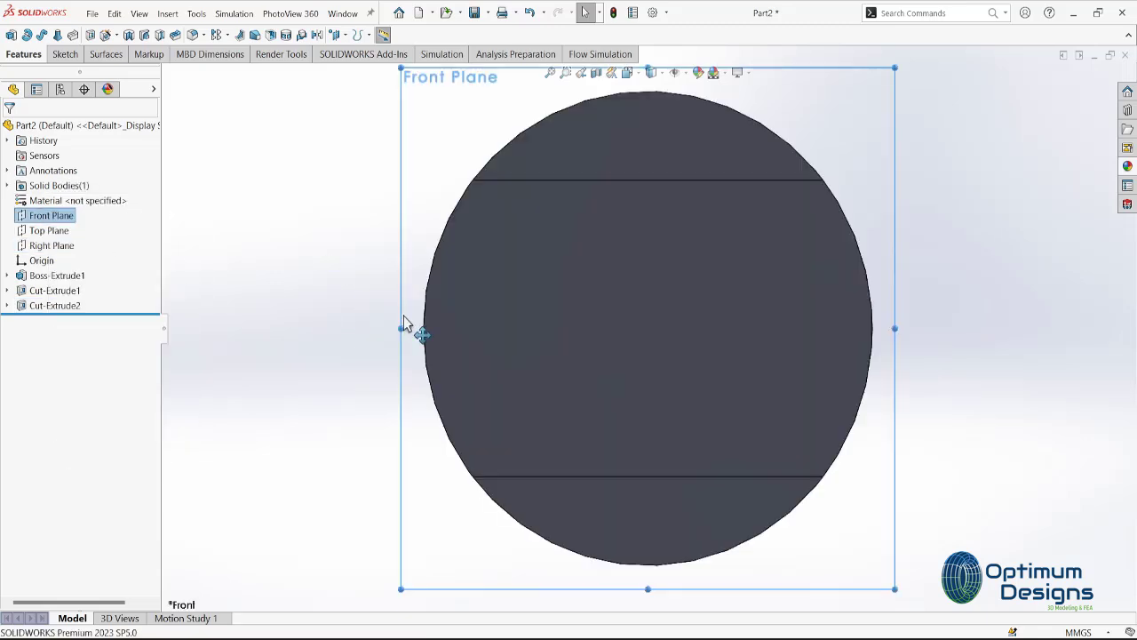
key("ctrl+5")
left_click(62, 231)
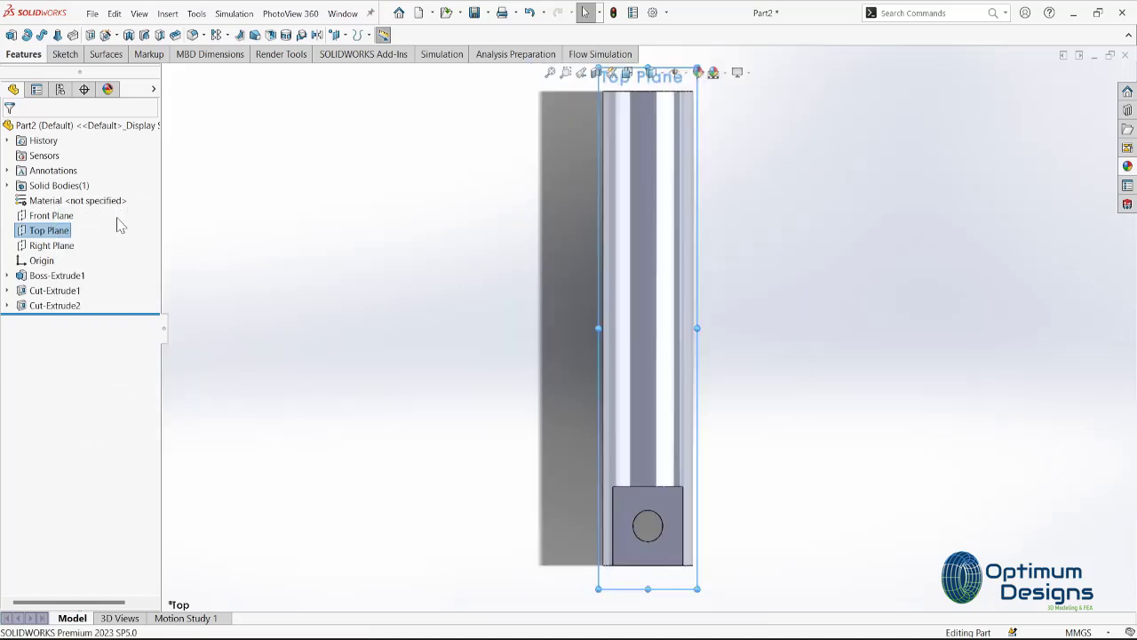
right_click(53, 230)
left_click(64, 207)
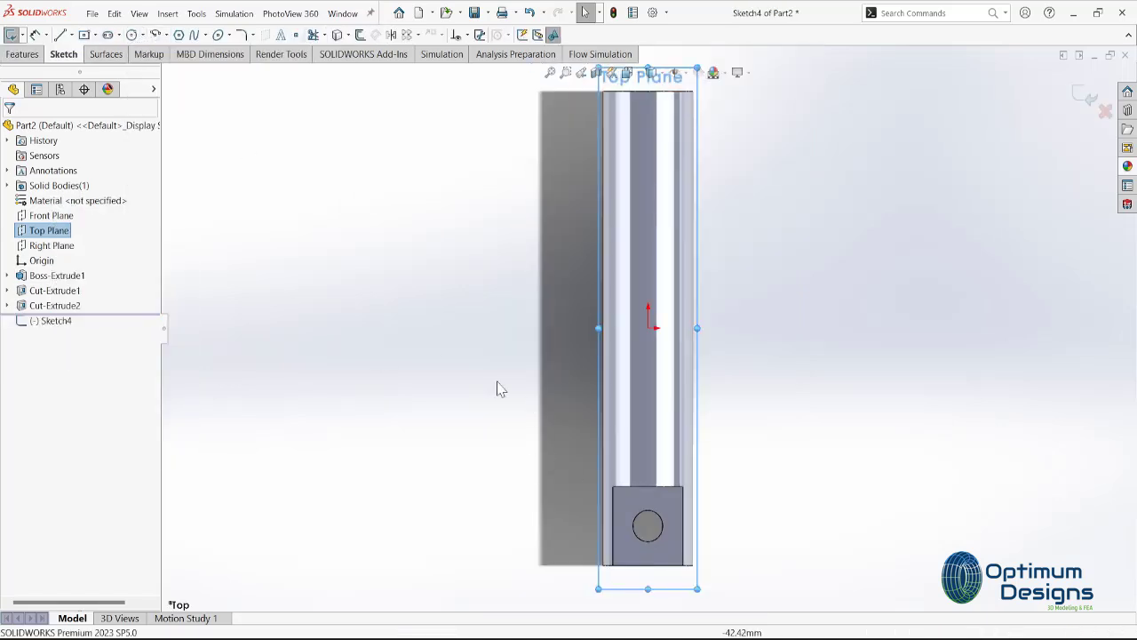
- Draw two concentric circles centred on the hole
left_click(133, 35)
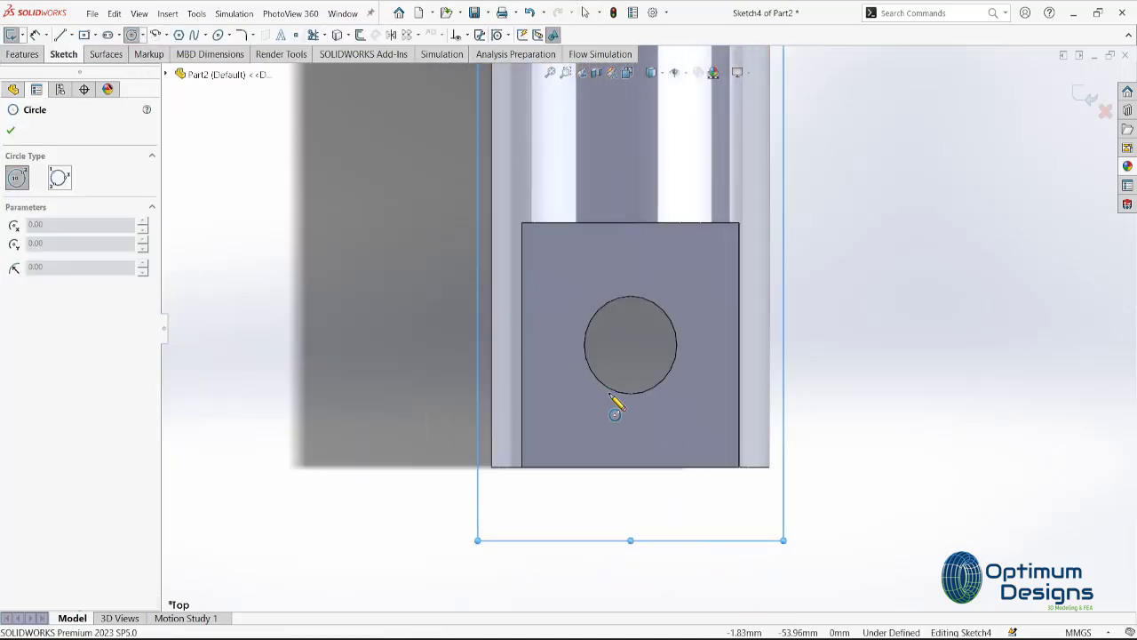
left_click(630, 345)
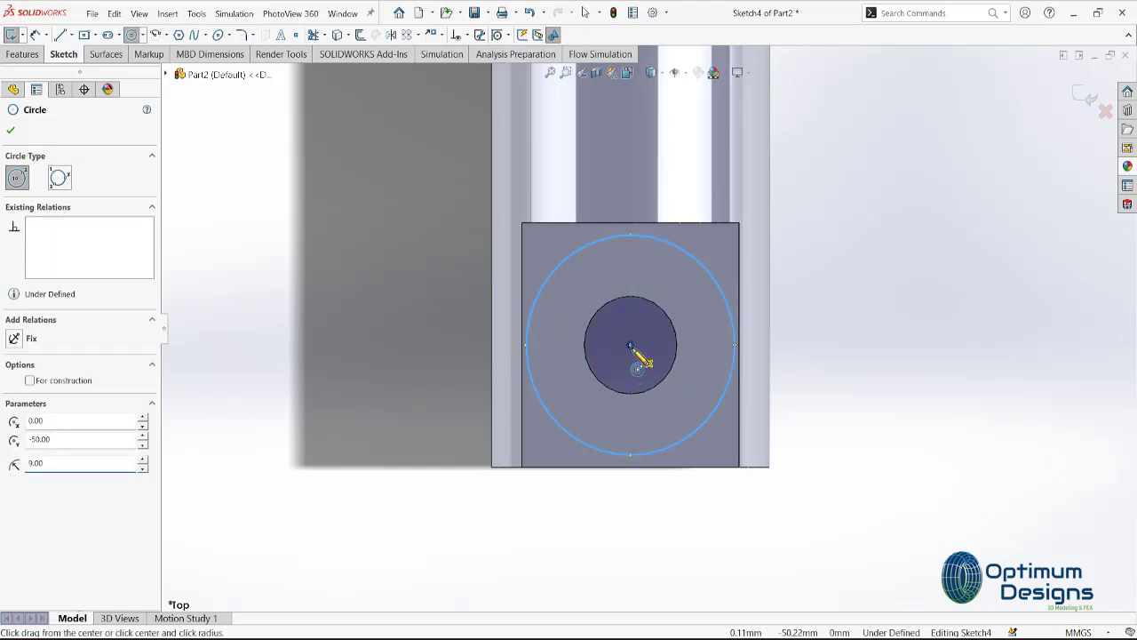
left_click(630, 344)
left_click(625, 407)
- Extrude the ring sketch as a 24 mm mid-plane boss
left_click(23, 54)
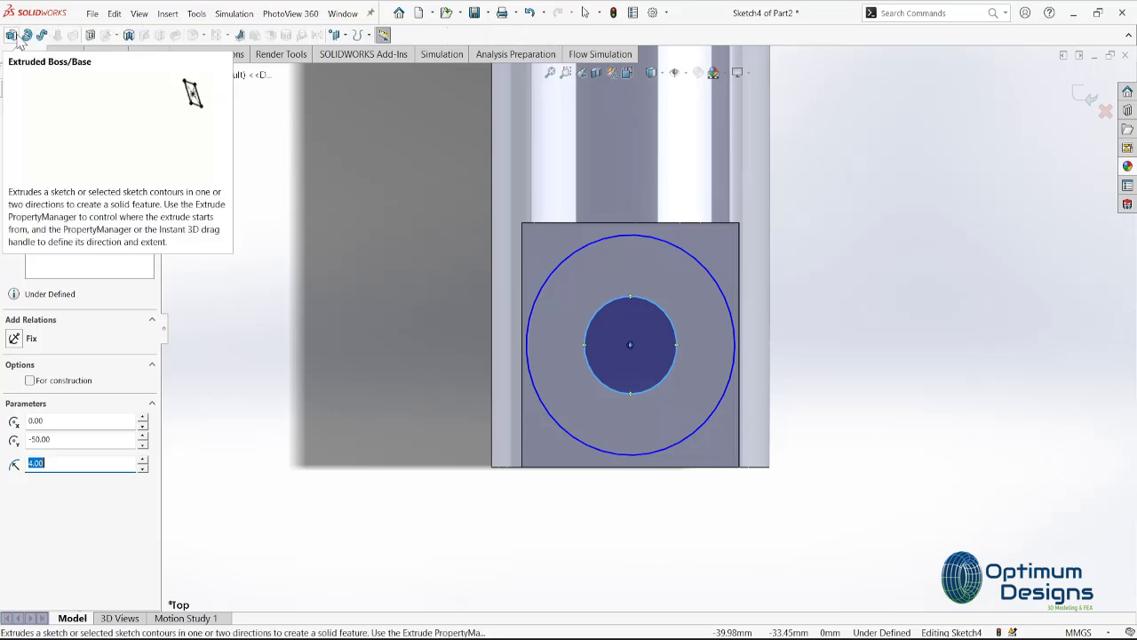
left_click(18, 34)
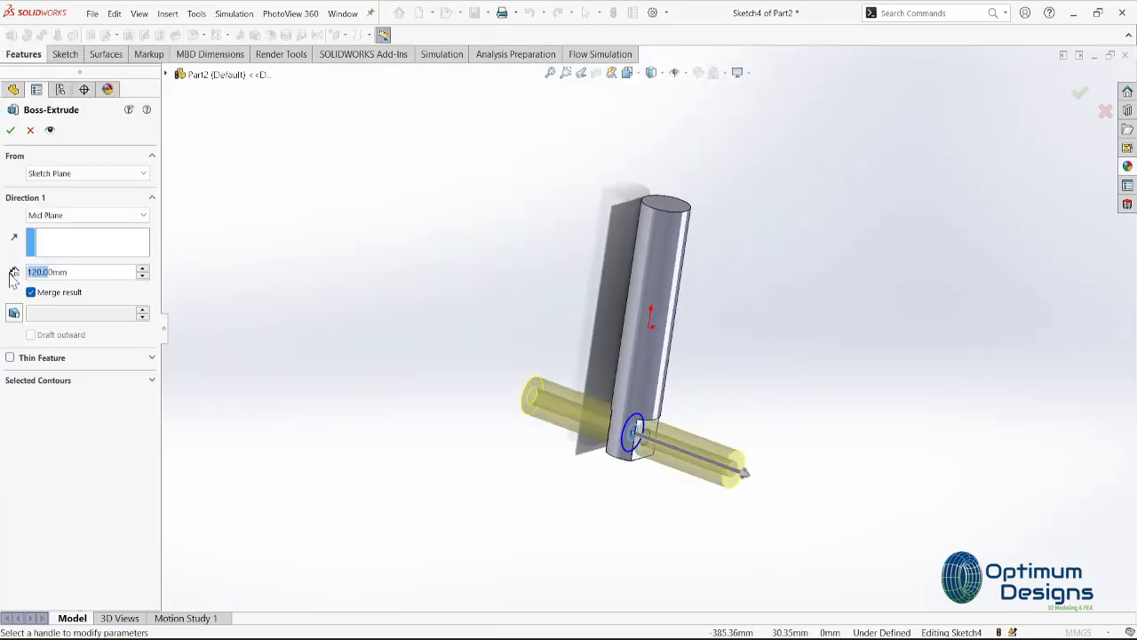
type("24")
key("Return")
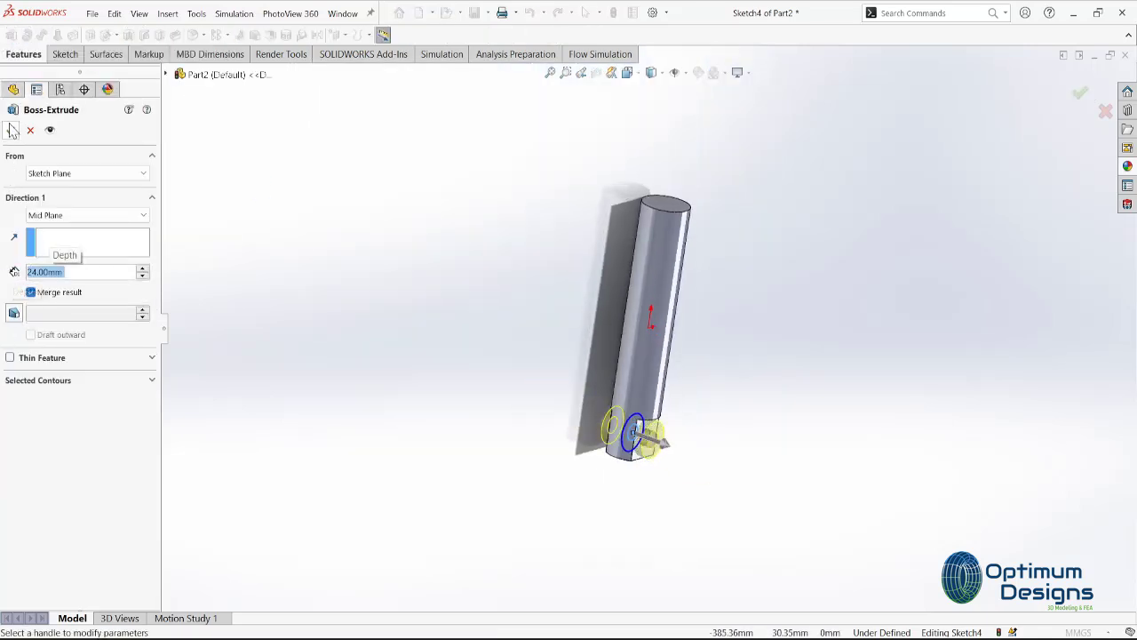
left_click(13, 131)
scroll(641, 384, "down", 3)
- Round off the lug's end face with a fillet
scroll(633, 430, "down", 3)
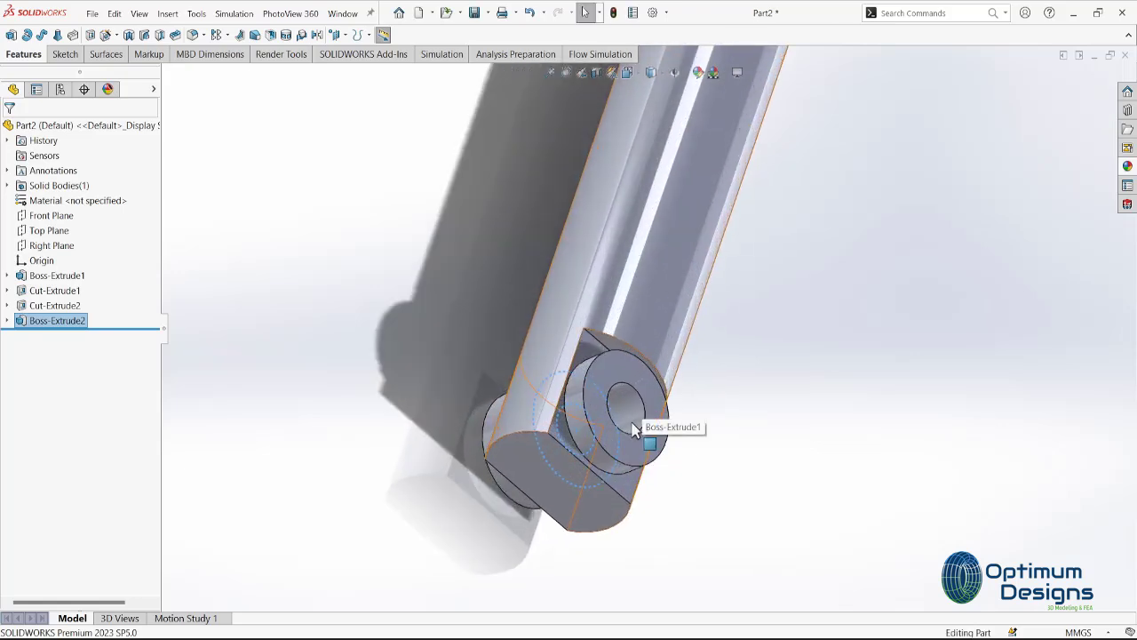
scroll(631, 430, "up", 2)
left_click(184, 33)
scroll(609, 434, "down", 2)
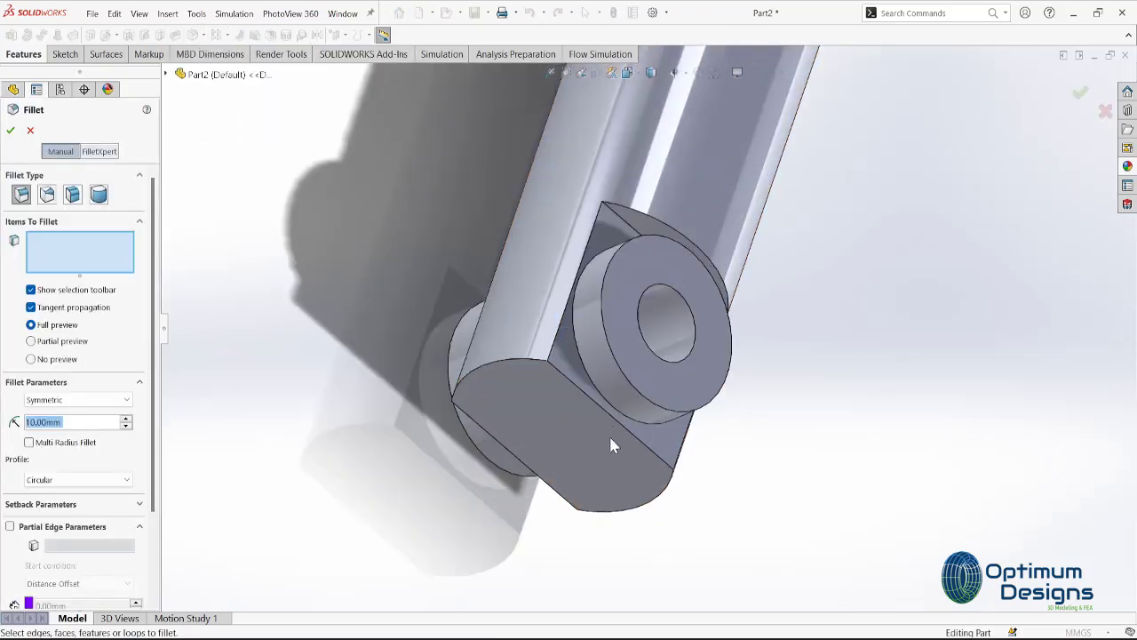
left_click(527, 414)
key("Return")
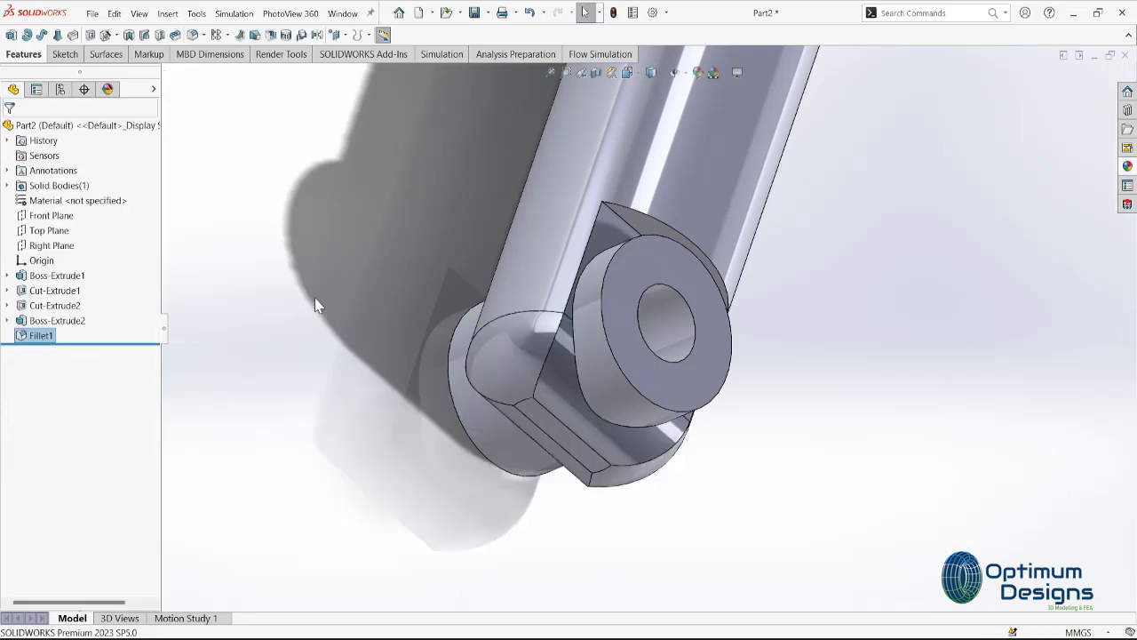
- Put a 0.5 mm fillet on both ring boss faces and the ring edge
left_click(192, 37)
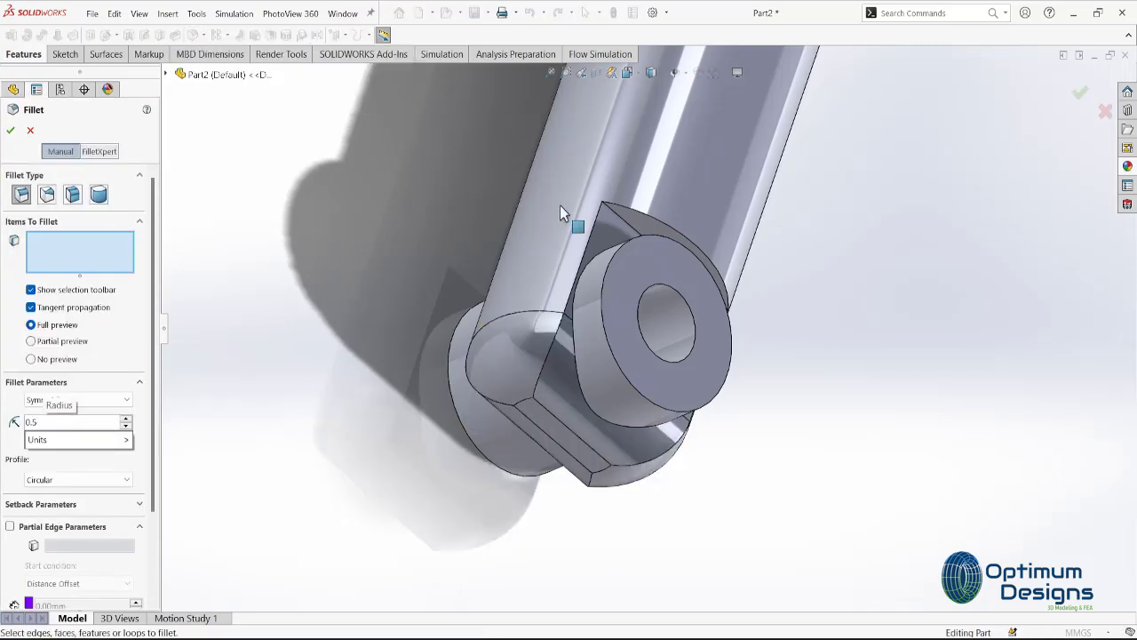
left_click(635, 269)
left_click(613, 225)
middle_click_drag(613, 225, 449, 320)
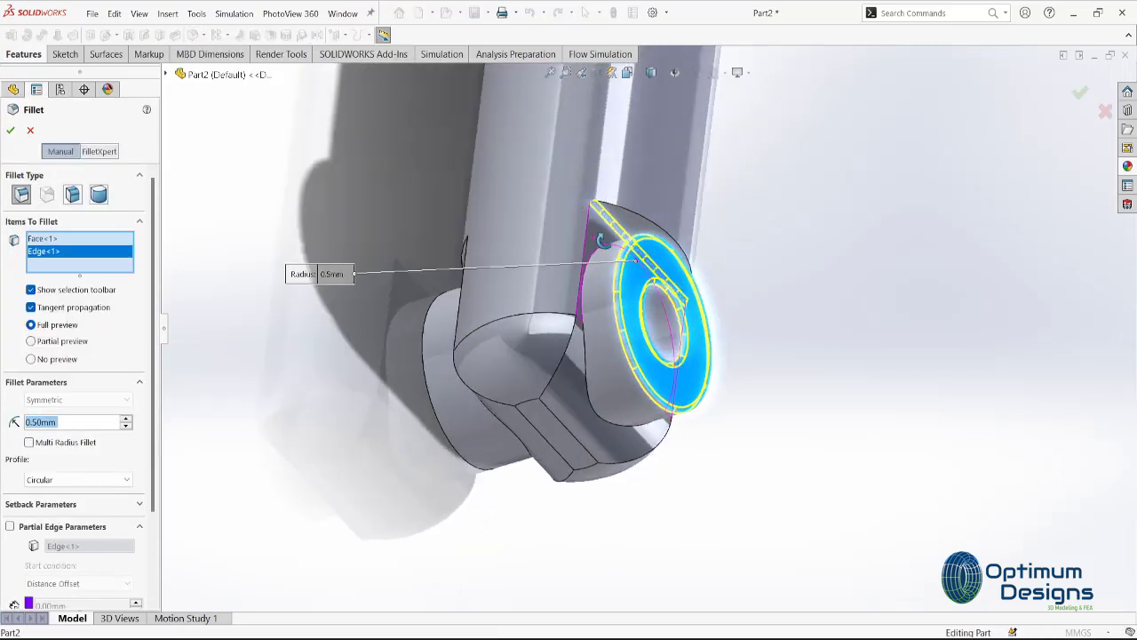
left_click(449, 320)
right_click(473, 241)
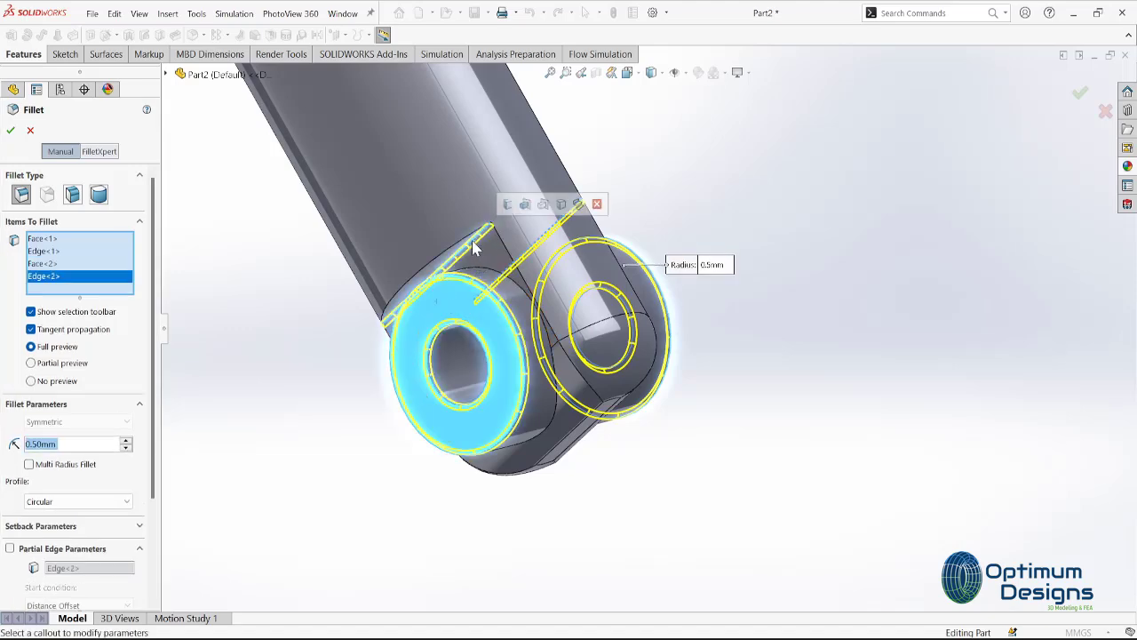
- Bring the shaft's end into view and select the cut face there
key("f")
mouse_move(472, 240)
middle_mouse_down()
mouse_move(551, 102)
mouse_move(624, 139)
middle_mouse_up()
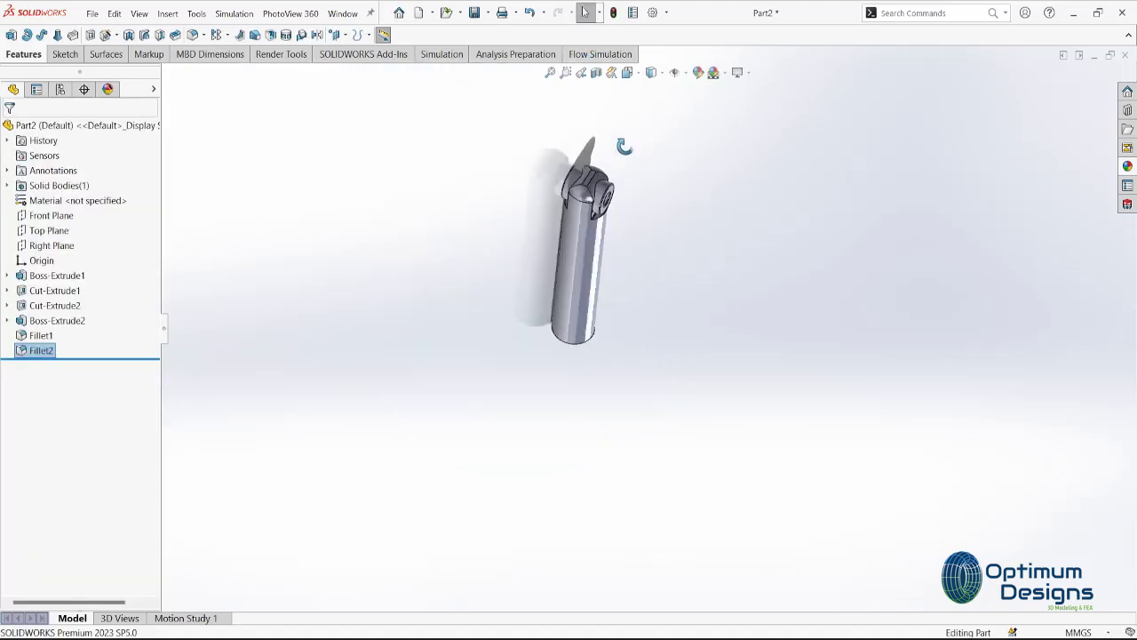
scroll(589, 246, "down", 5)
scroll(551, 293, "down", 5)
left_click(567, 311)
- Sketch on the cut face by converting the shaft's circular bottom edge
left_click(616, 249)
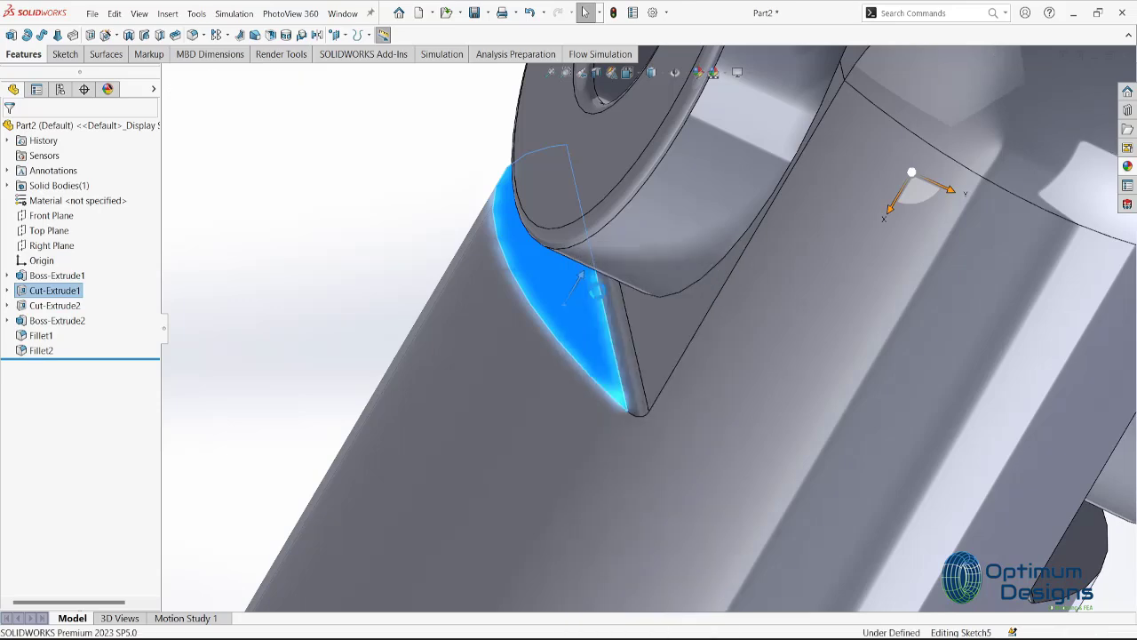
mouse_move(617, 249)
middle_mouse_down()
mouse_move(493, 206)
mouse_move(513, 325)
middle_mouse_up()
key("f")
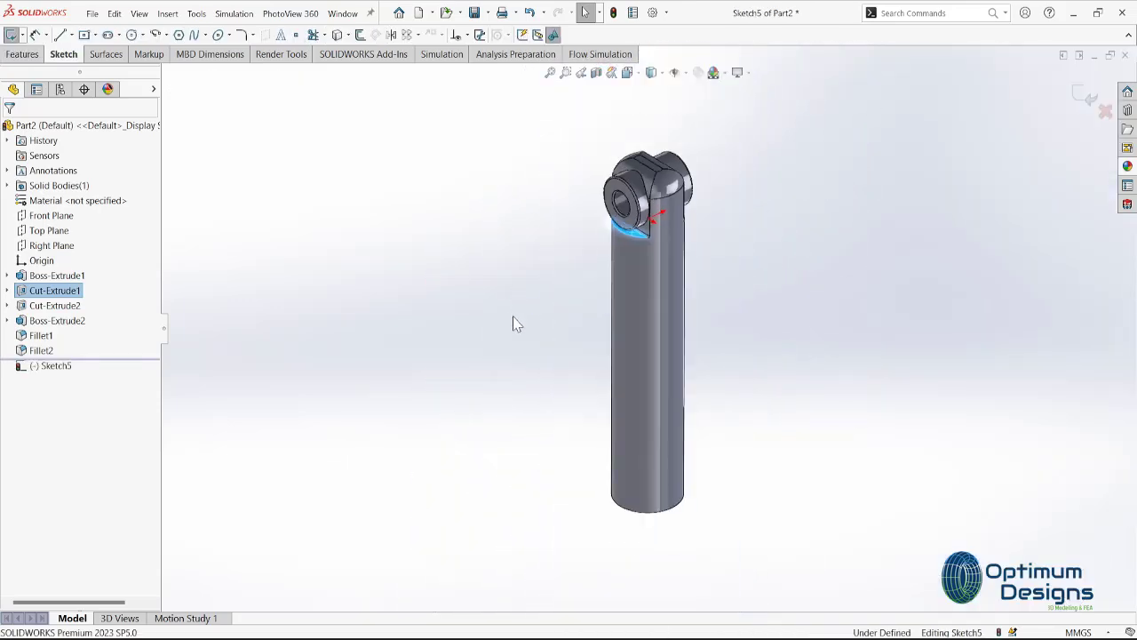
left_click(338, 35)
scroll(525, 506, "down", 3)
left_click(749, 486)
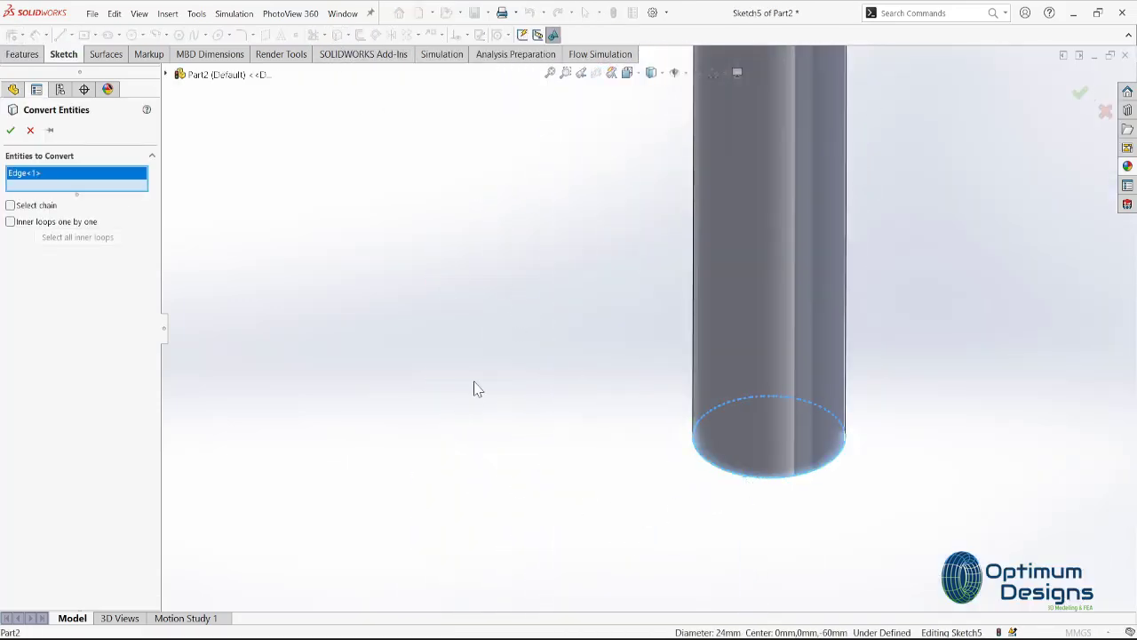
left_click(14, 129)
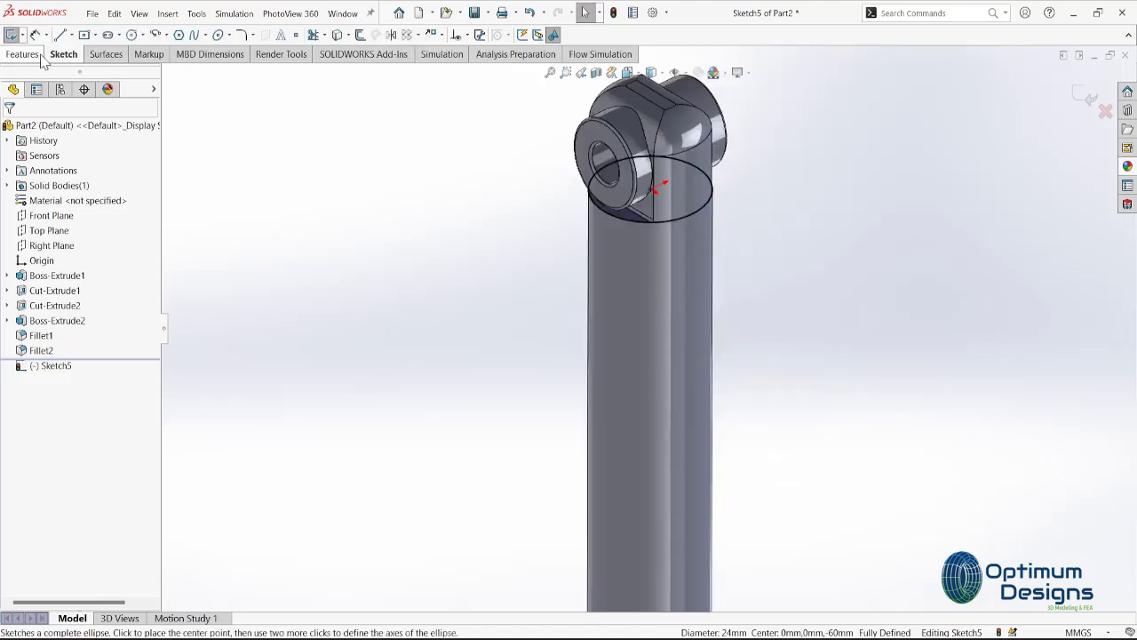
- Build a helix from the circle, defined by height and pitch: 70 mm height, 3 mm pitch
left_click(23, 54)
left_click(359, 34)
left_click(395, 68)
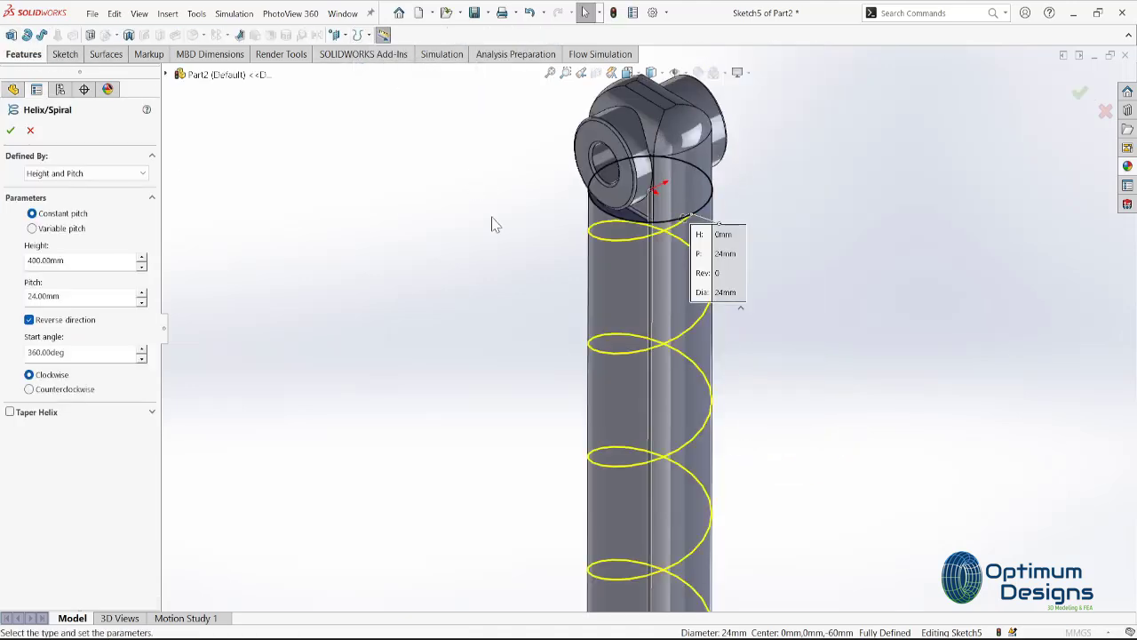
left_click(97, 174)
left_click(89, 197)
type("5")
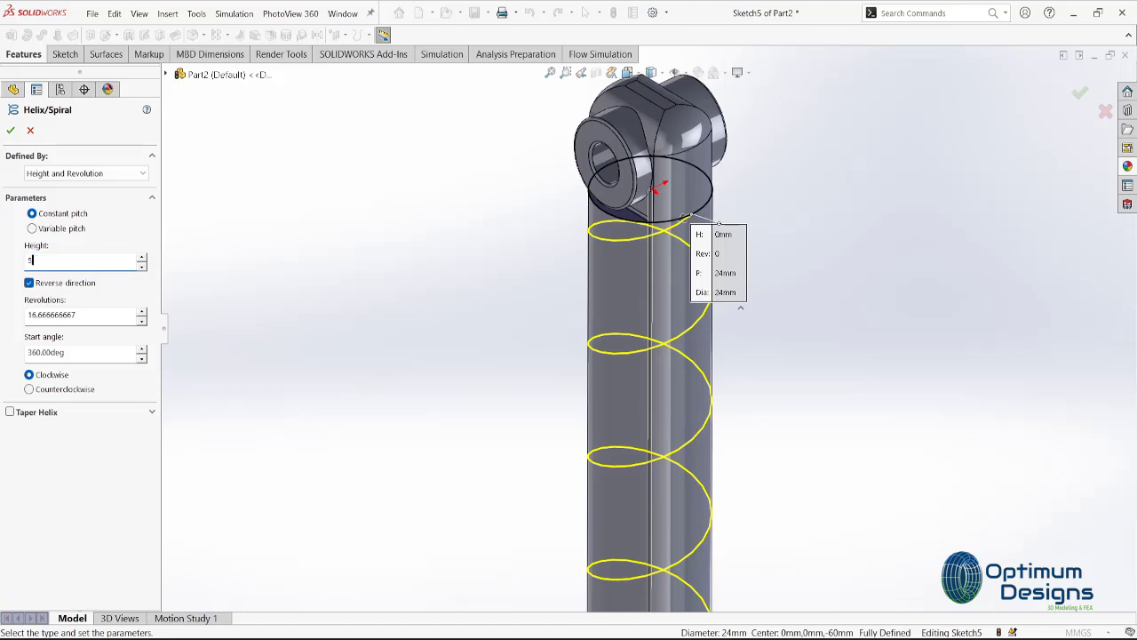
type("0")
key("Tab")
left_click(89, 173)
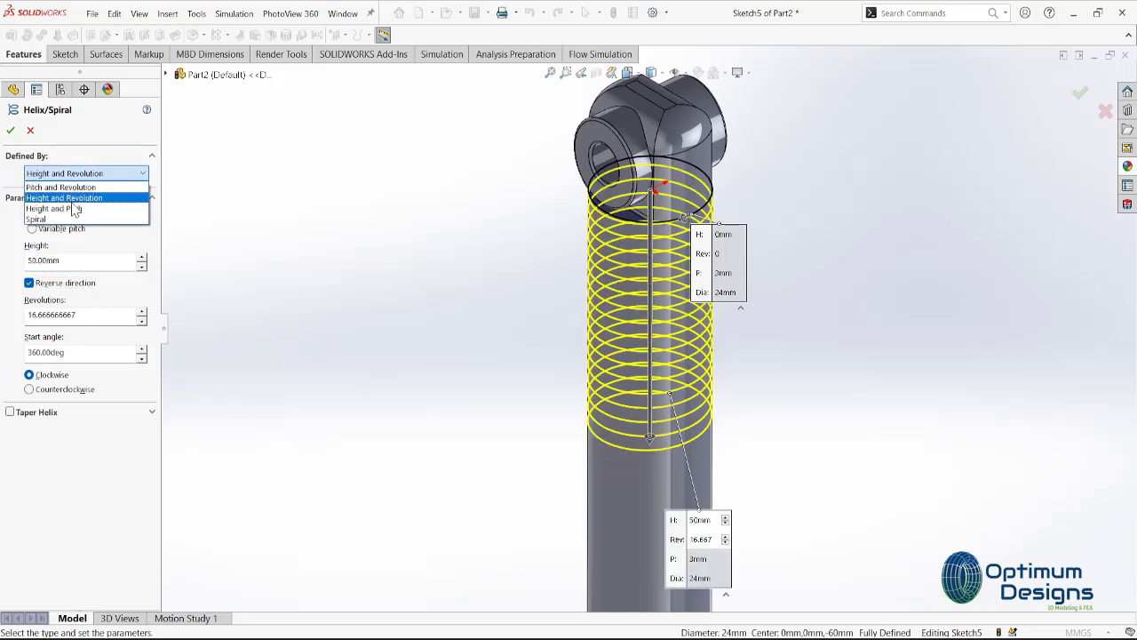
left_click(89, 208)
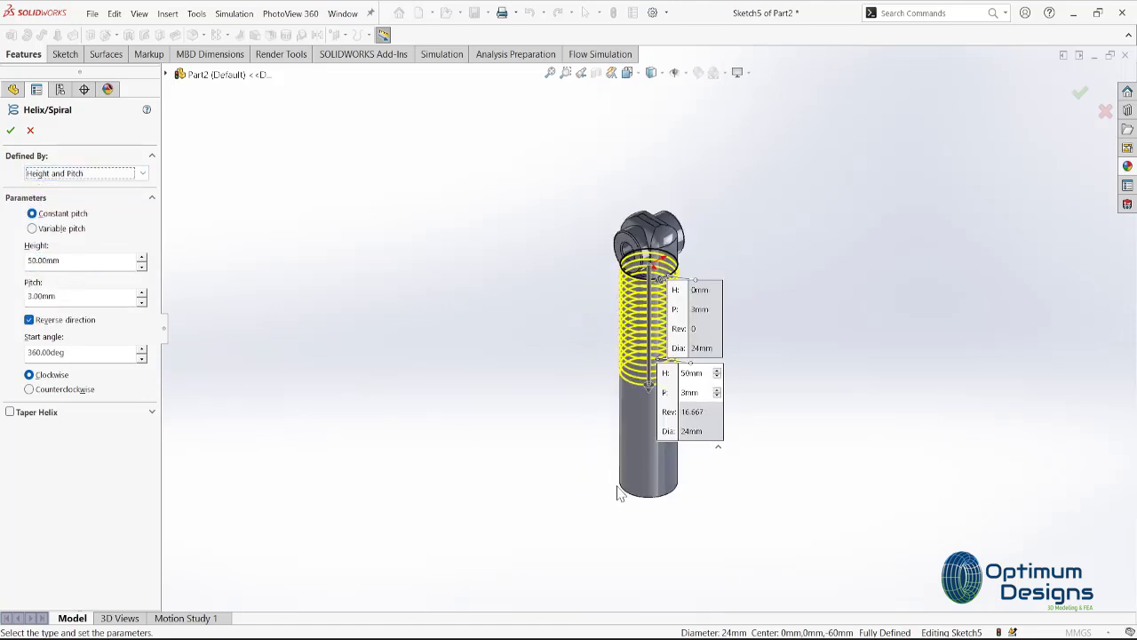
left_click(142, 257)
left_click(539, 449)
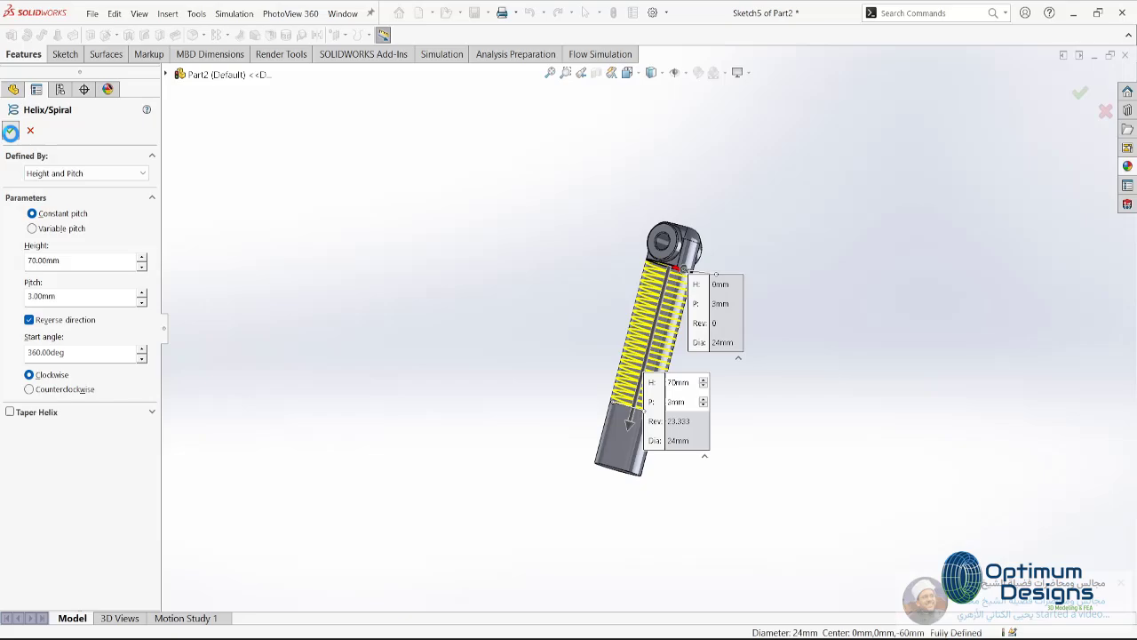
- Accept the helix and clear the selection
left_click(11, 131)
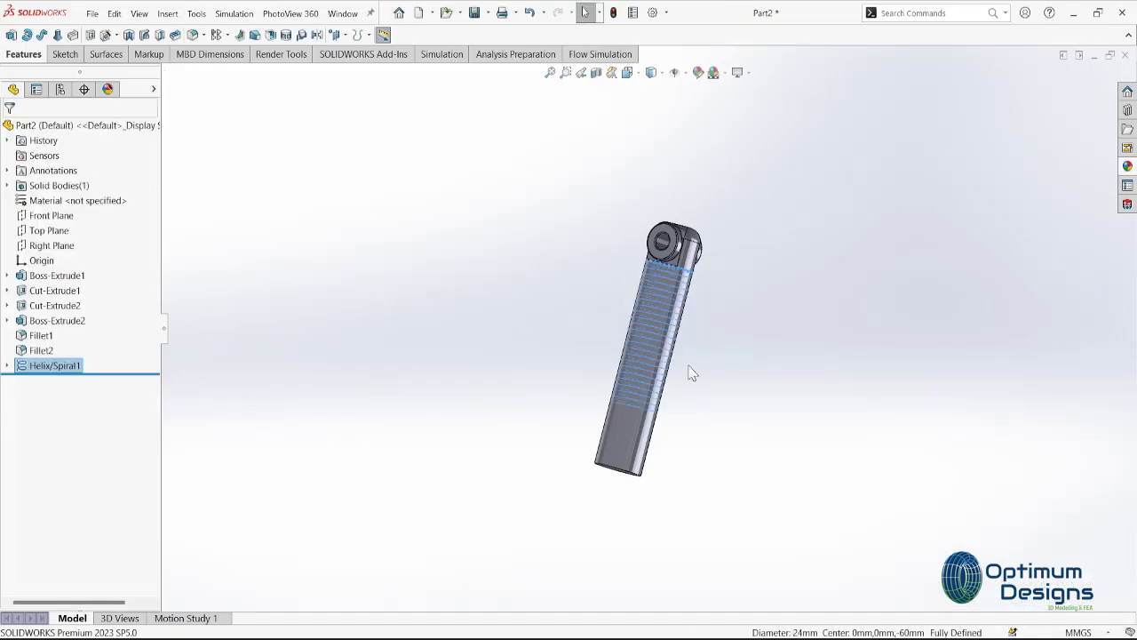
scroll(686, 368, "down", 5)
scroll(681, 355, "down", 3)
left_click(523, 373)
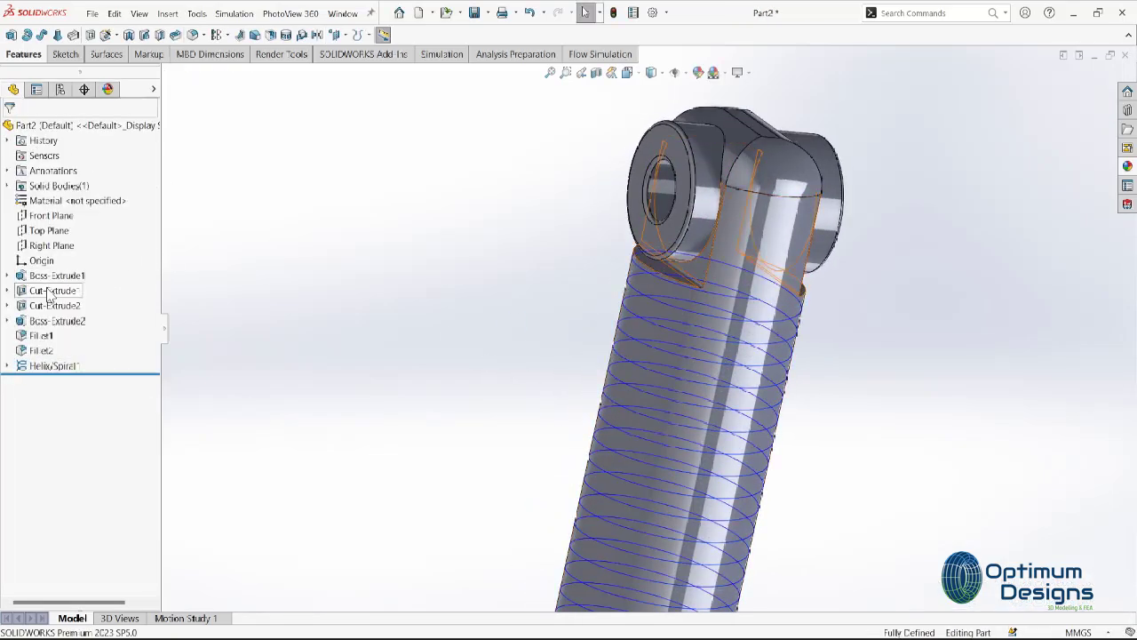
scroll(546, 310, "down", 5)
- Create Plane1 through the helix and its endpoint, then view it normal-to
left_click(169, 13)
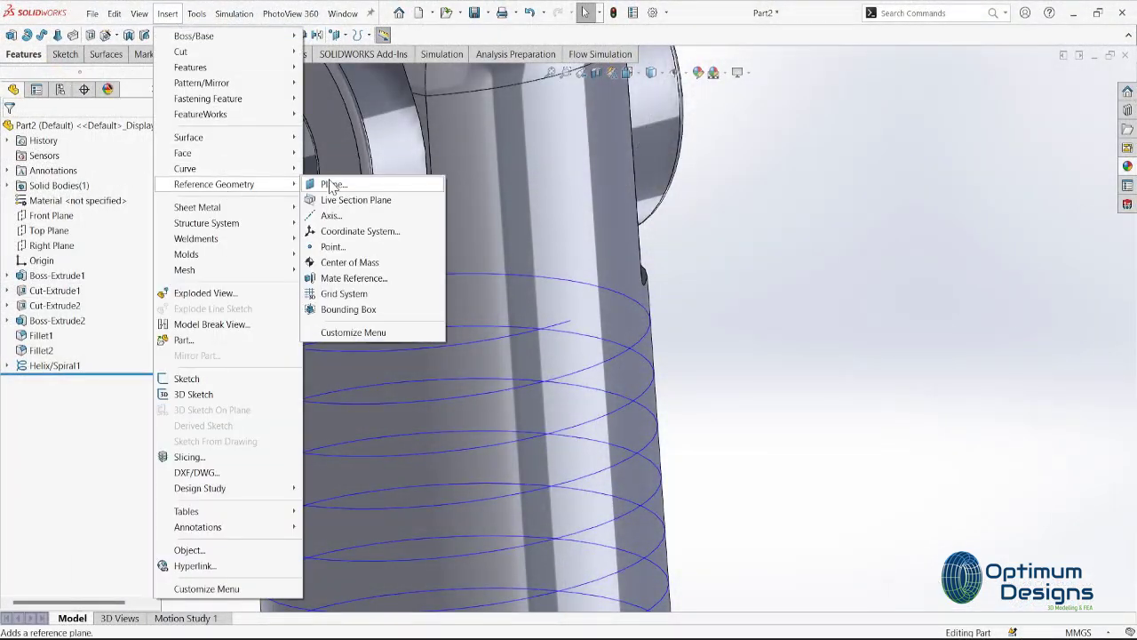
left_click(316, 184)
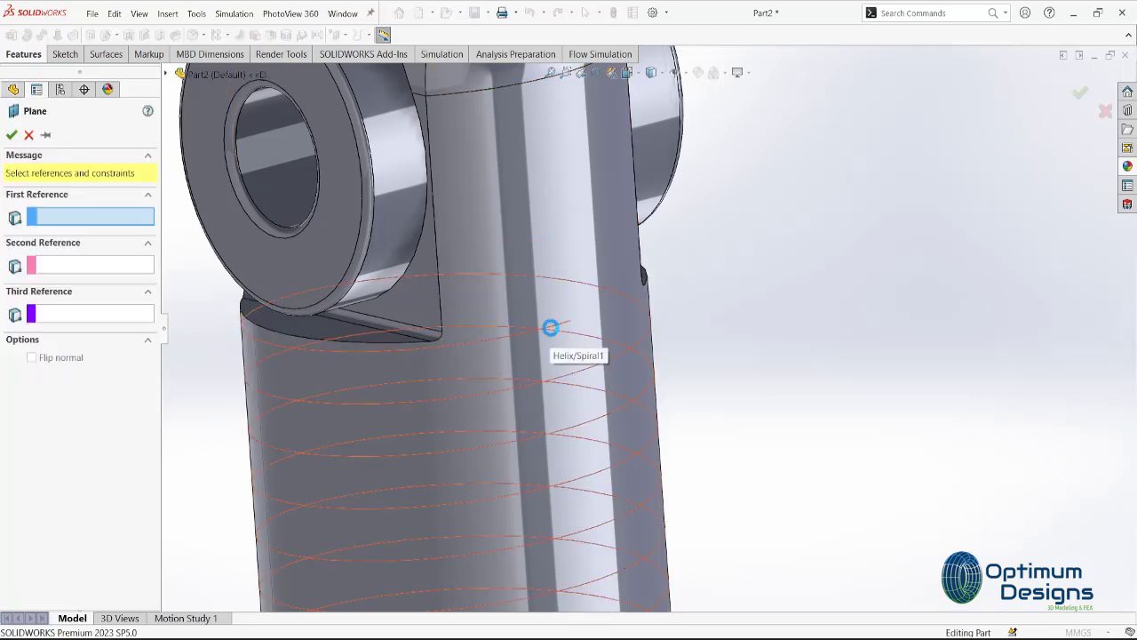
left_click(551, 328)
left_click(573, 324)
key("Return")
right_click(71, 387)
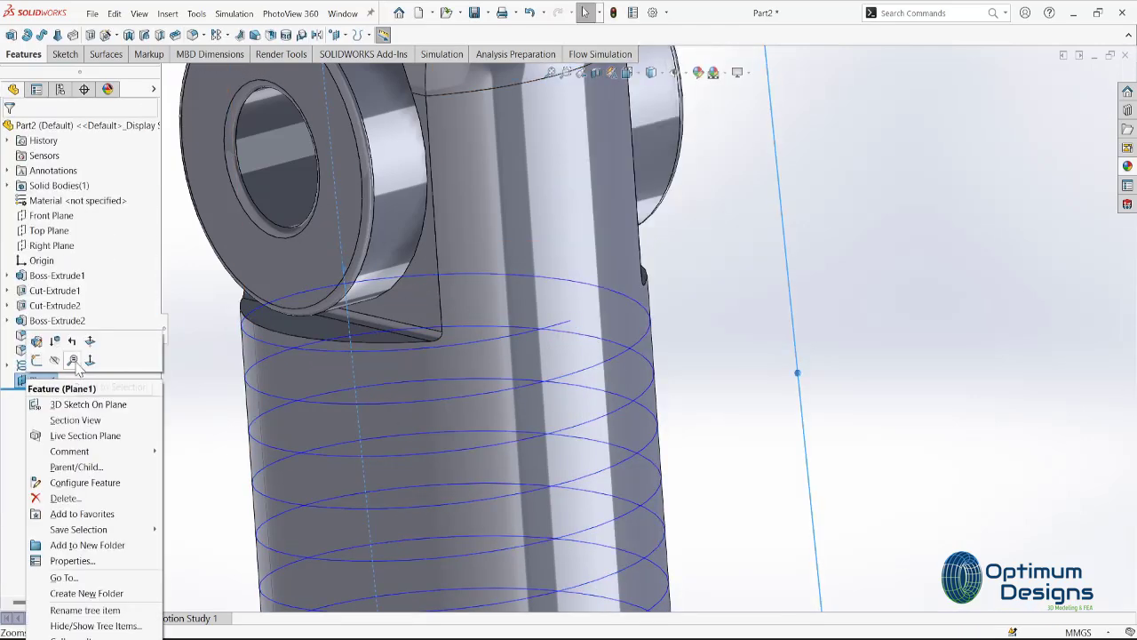
left_click(73, 360)
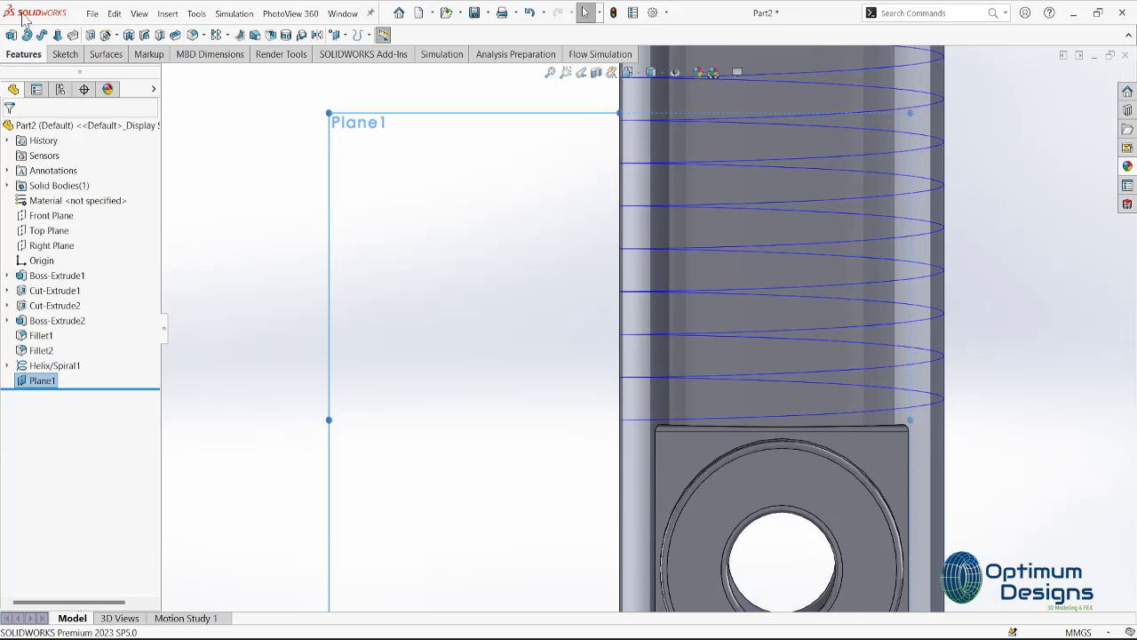
- Draw a closed three-line triangle in a new sketch on Plane1
right_click(42, 380)
left_click(52, 366)
key("l")
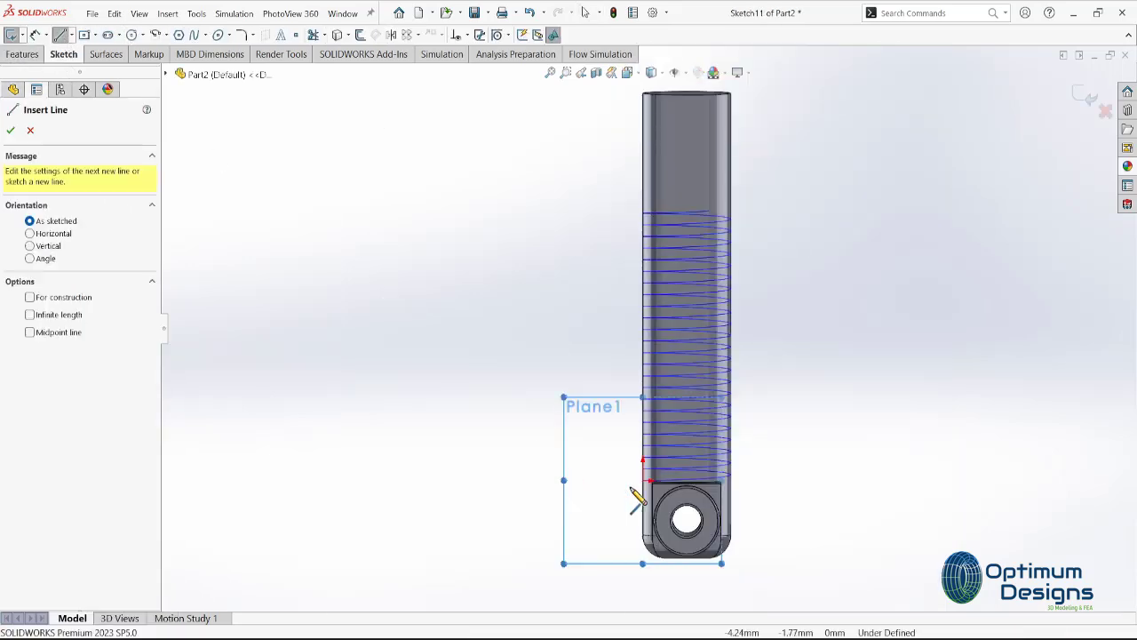
scroll(688, 422, "down", 4)
scroll(680, 414, "down", 3)
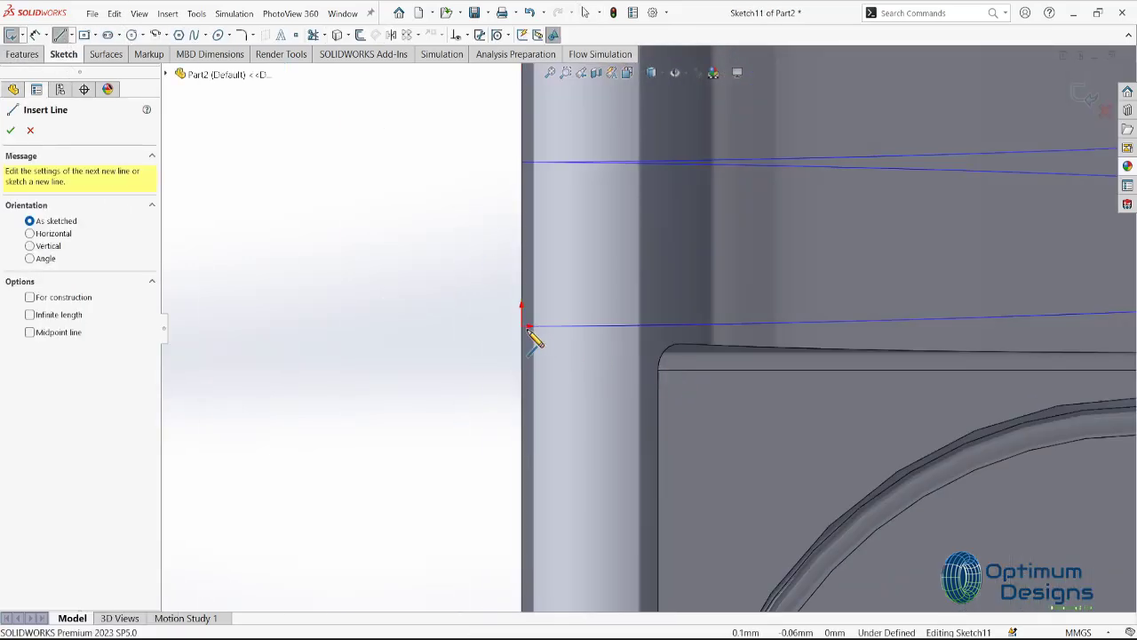
left_click(441, 332)
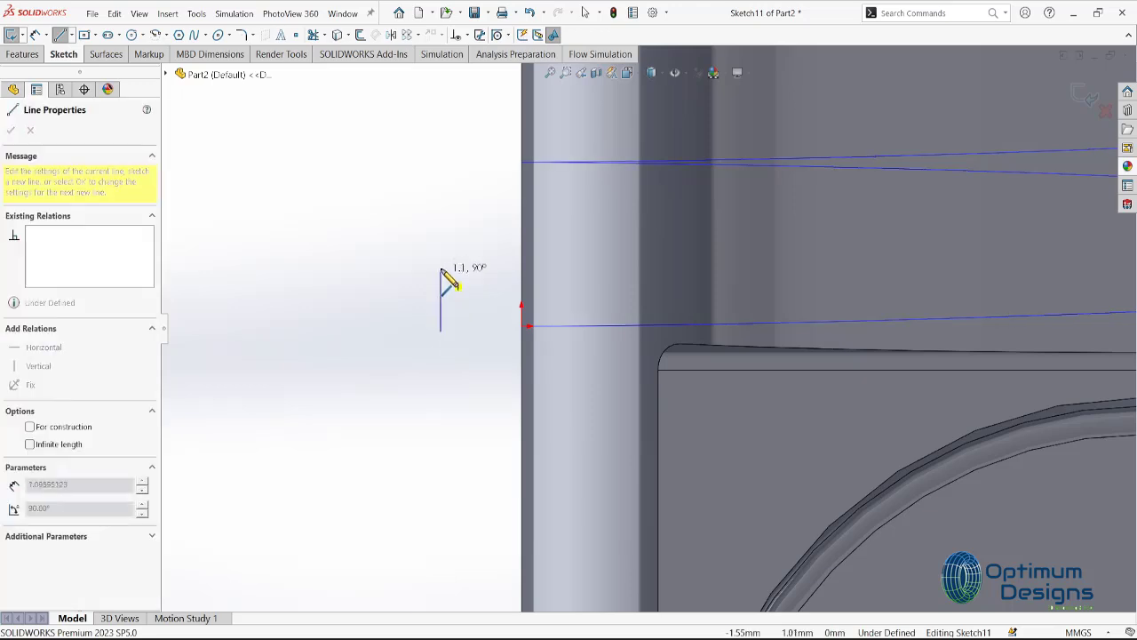
left_click(504, 316)
left_click(441, 330)
key("Escape")
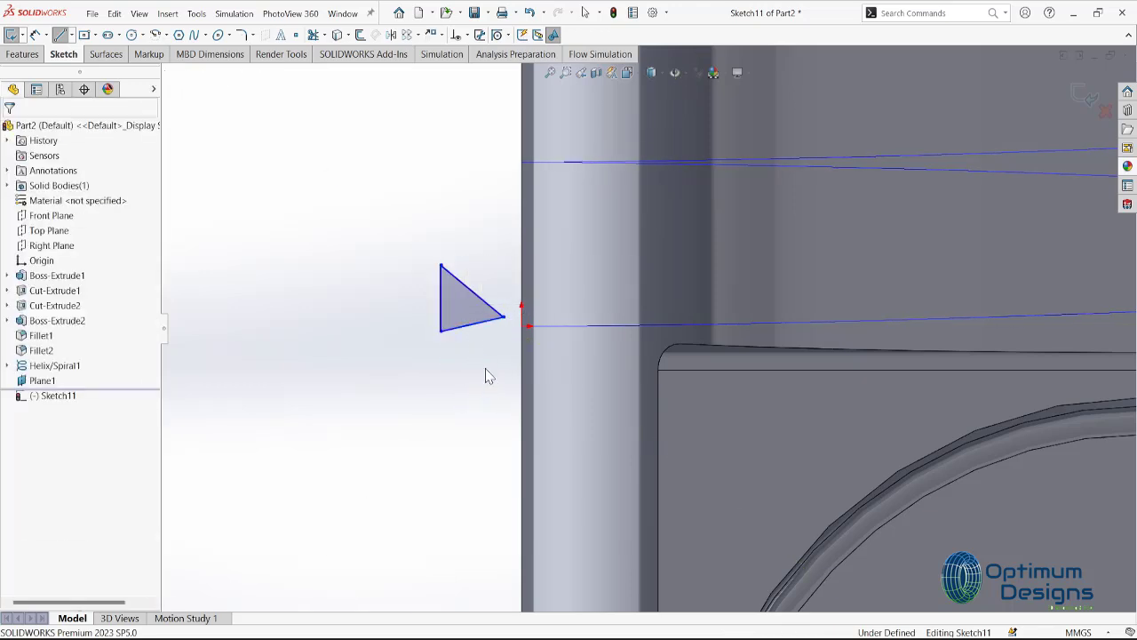
left_click_drag(508, 335, 394, 256)
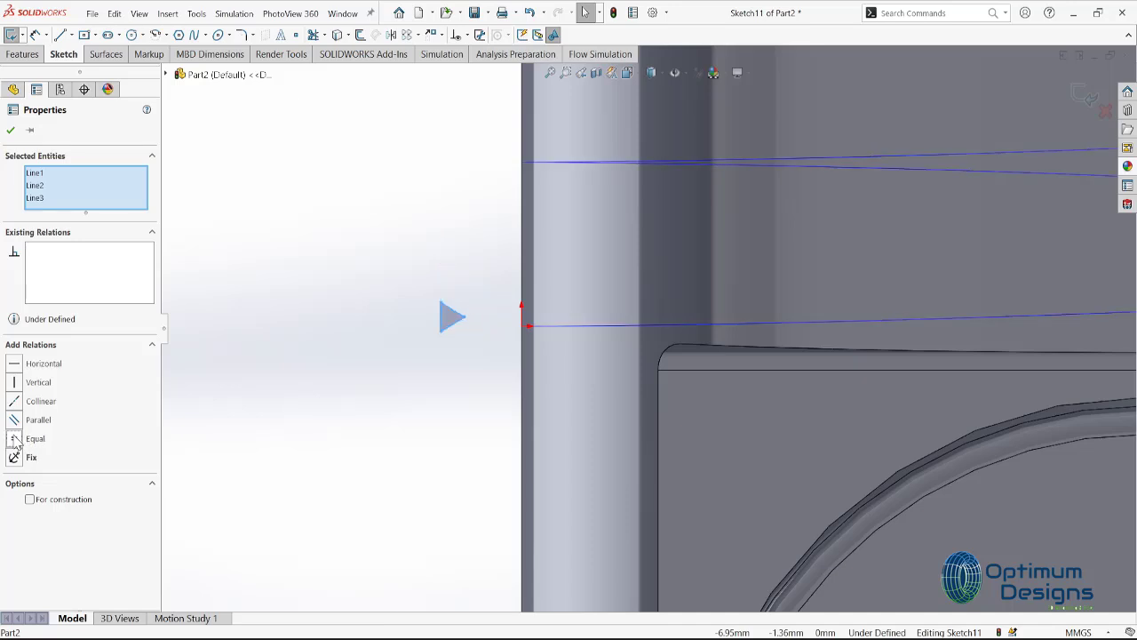
- Dimension the triangle's vertical edge to 1.75, discarding a redundant sloped-edge dimension
left_click(35, 34)
left_click(475, 321)
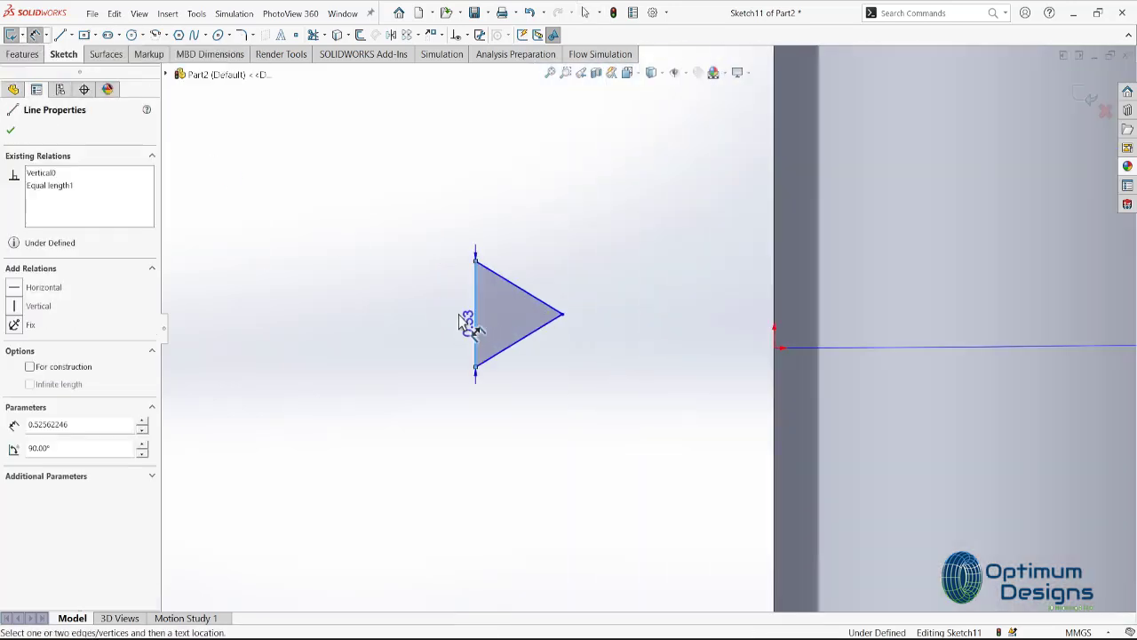
left_click(455, 325)
type("1.75")
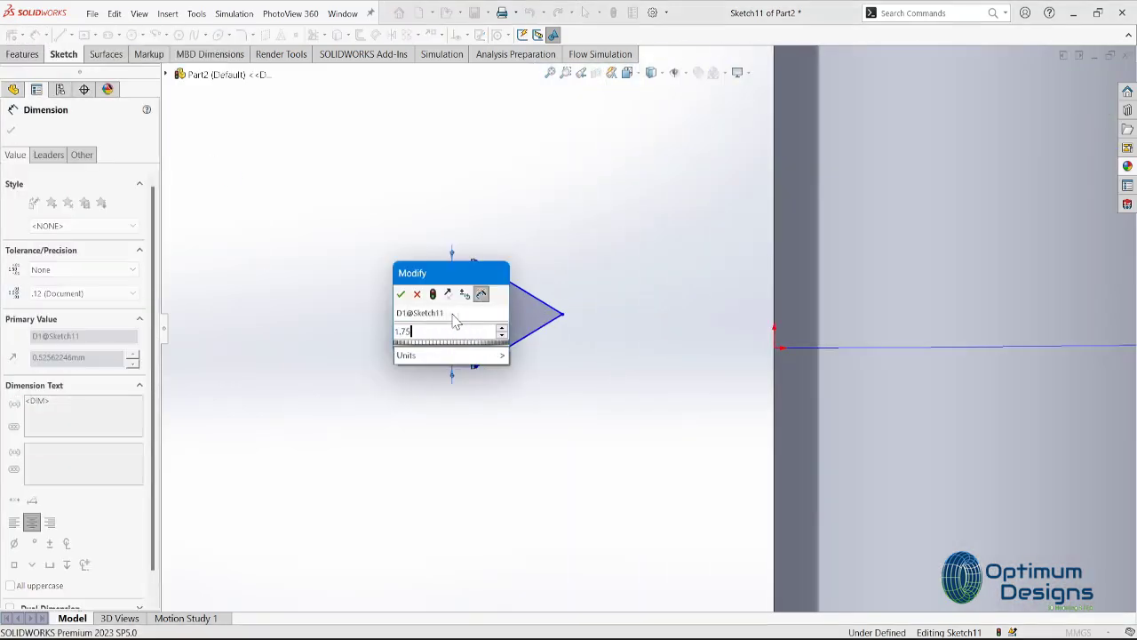
key("Return")
left_click(633, 284)
left_click(665, 325)
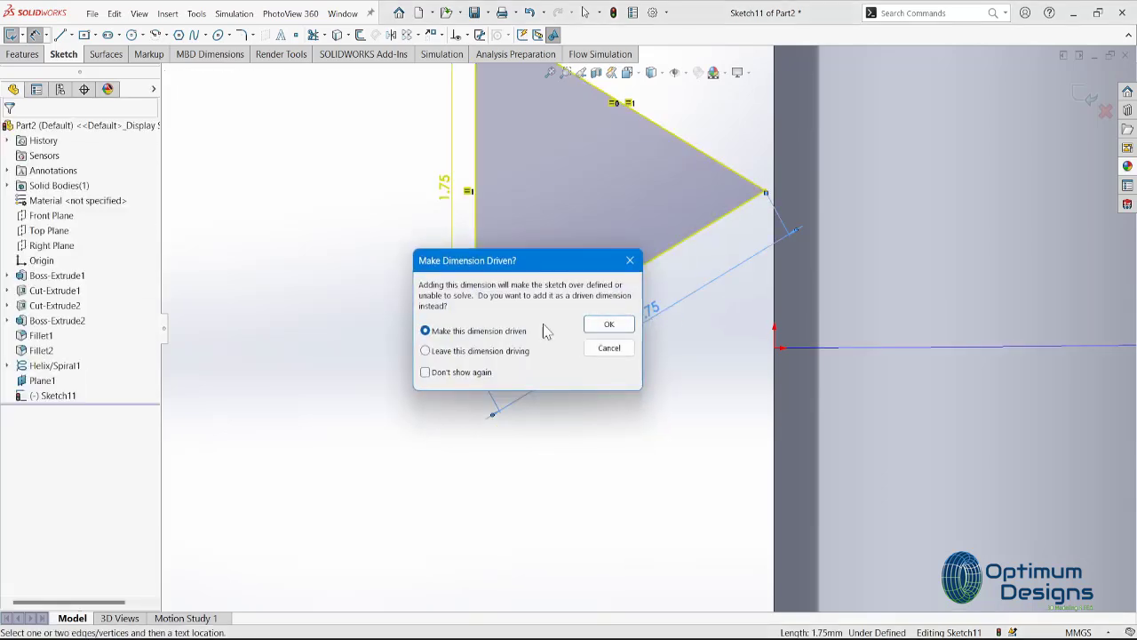
left_click(610, 348)
- Add a Pierce relation between the vertical edge's midpoint and the helix, then exit the sketch
scroll(595, 351, "up", 3)
left_click(549, 263)
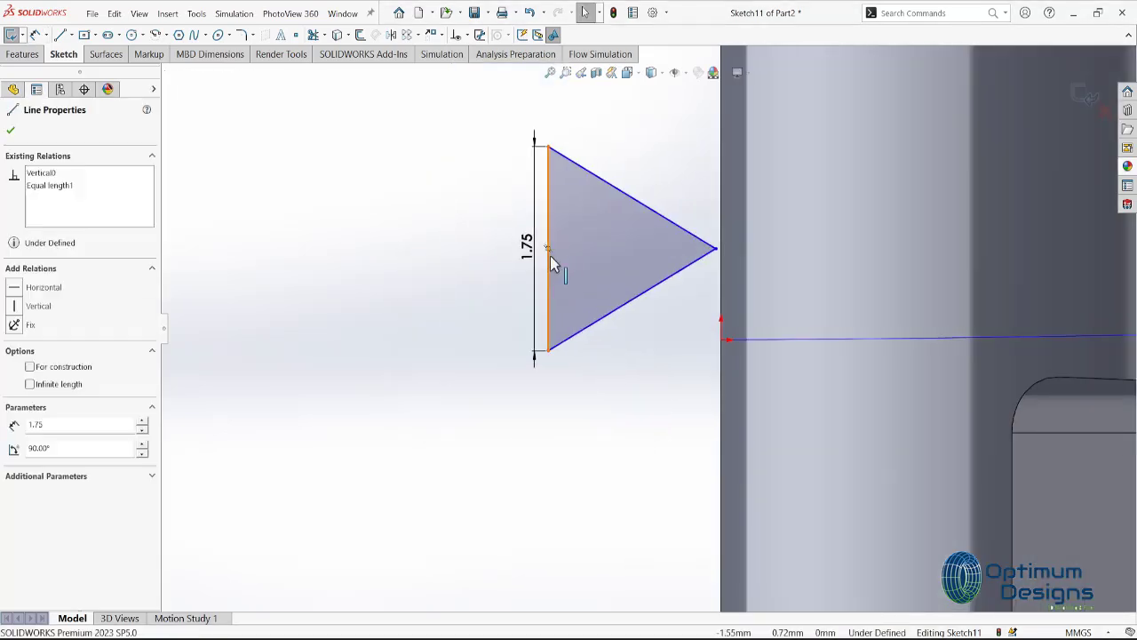
left_click(764, 339, "ctrl")
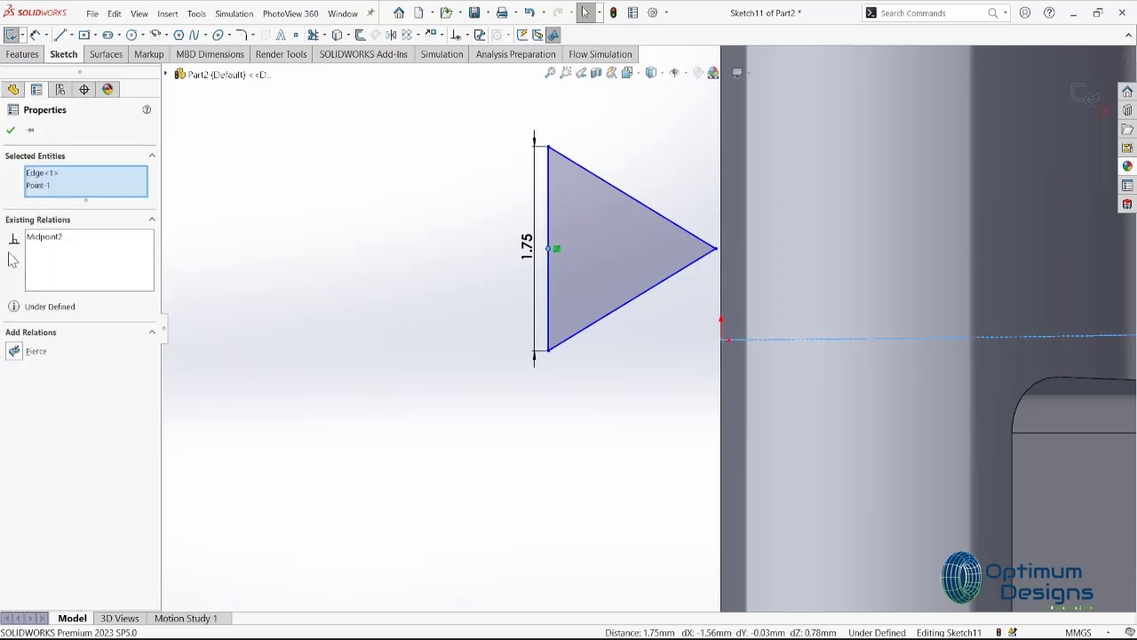
left_click(22, 353)
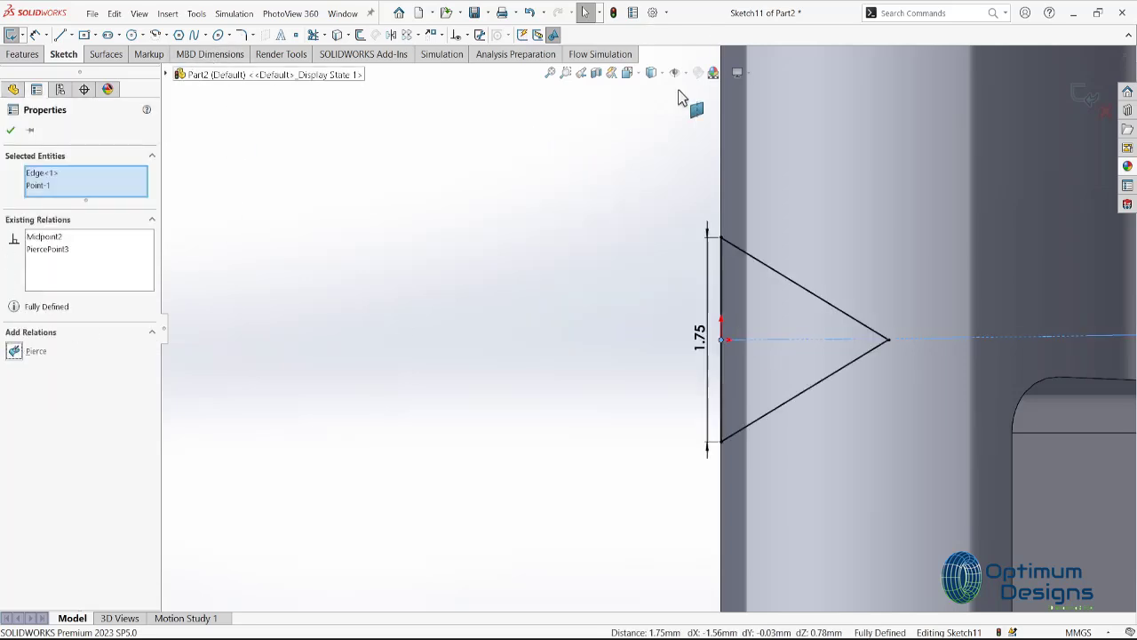
left_click(1082, 96)
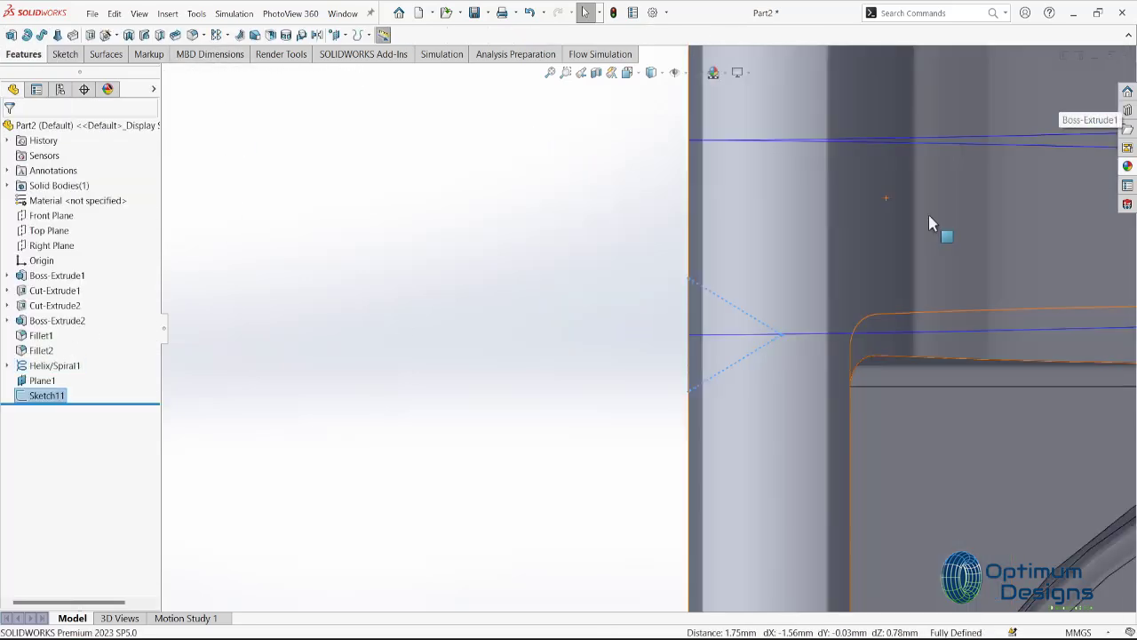
- Swept-cut the triangle profile along Helix/Spiral1 to form the thread
left_click(146, 37)
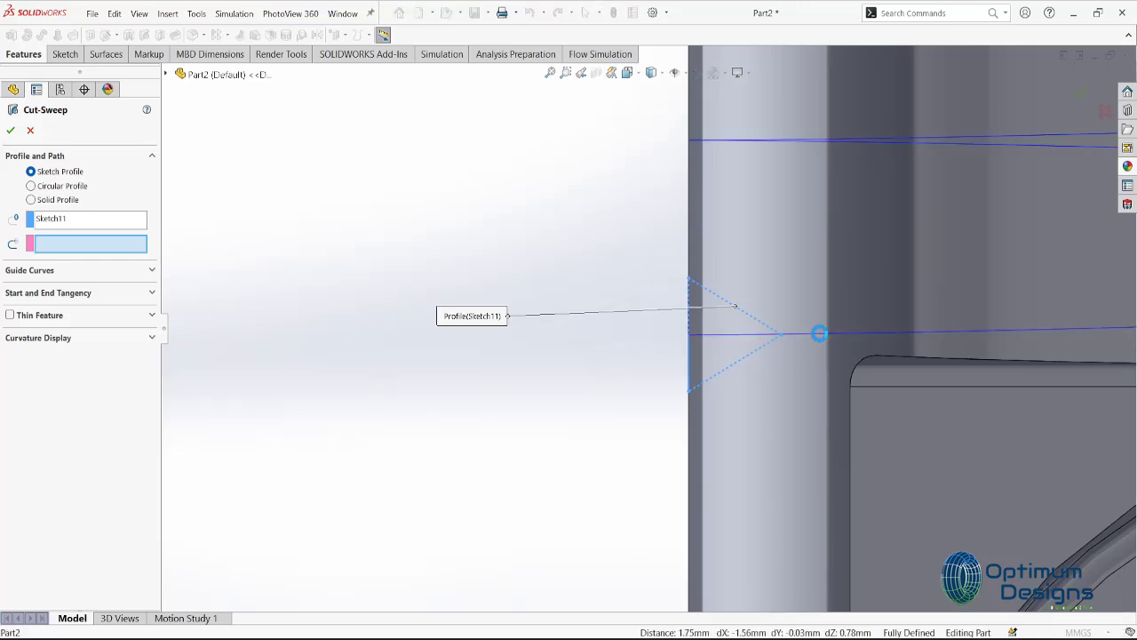
left_click(818, 333)
scroll(814, 270, "up", 10)
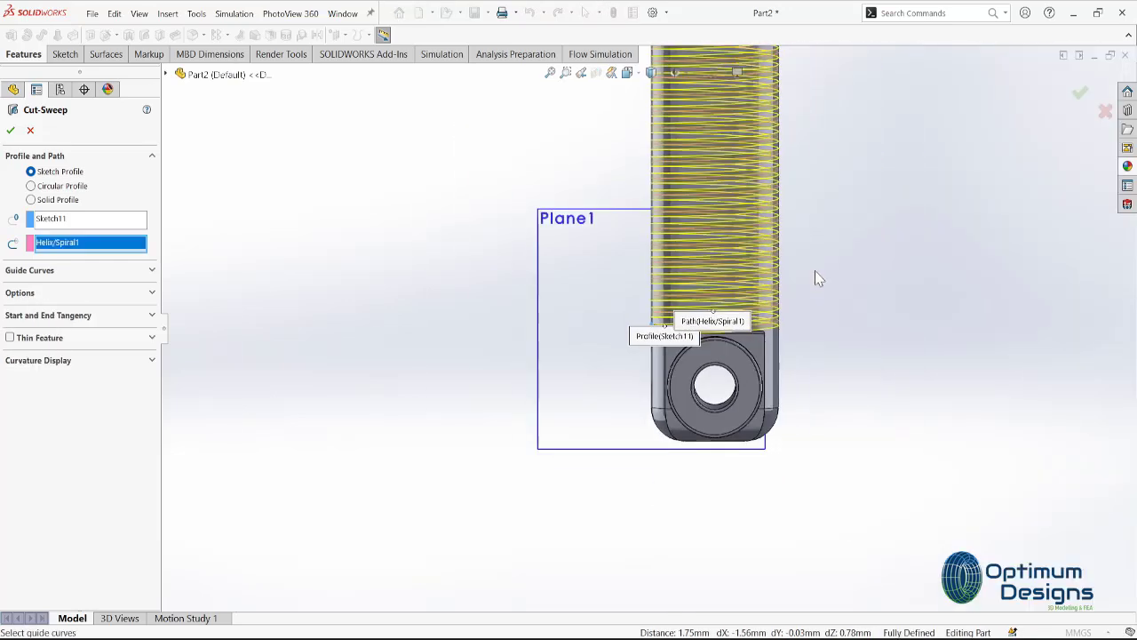
left_click(1081, 94)
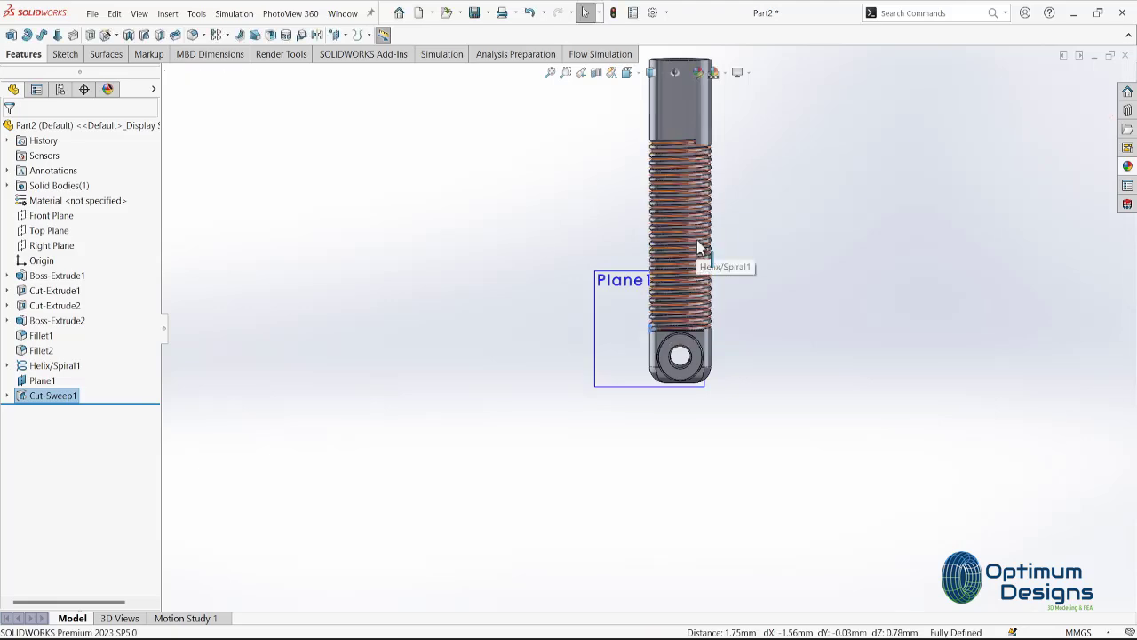
scroll(672, 266, "down", 2)
mouse_move(672, 346)
middle_mouse_down()
mouse_move(542, 355)
mouse_move(699, 392)
middle_mouse_up()
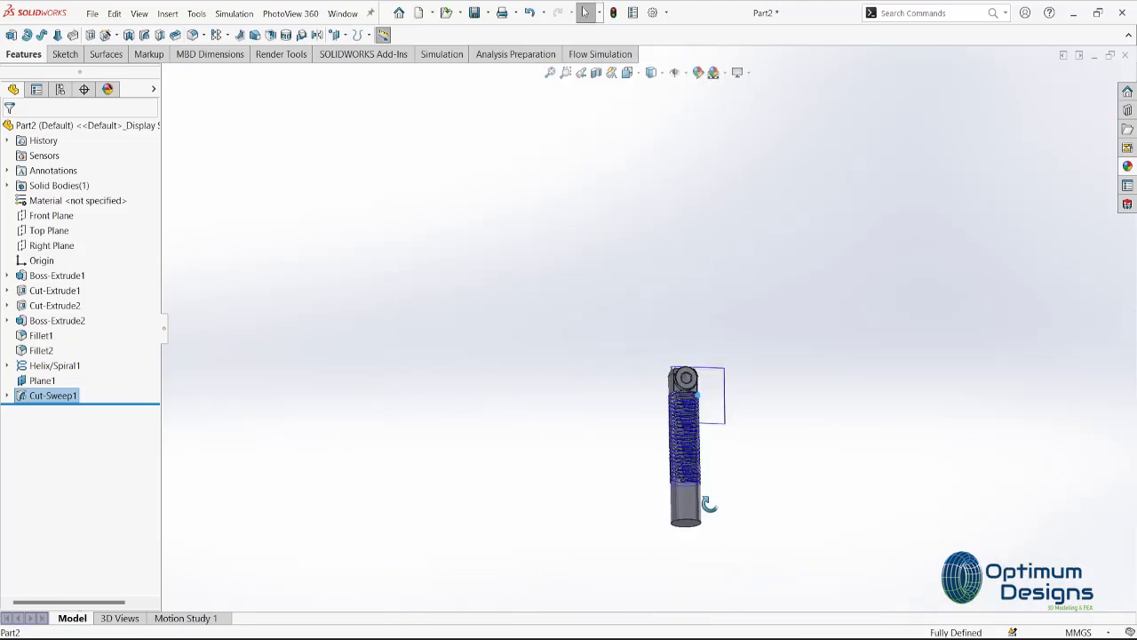
scroll(699, 392, "down", 5)
- Hide Helix/Spiral1
right_click(31, 380)
key("Escape")
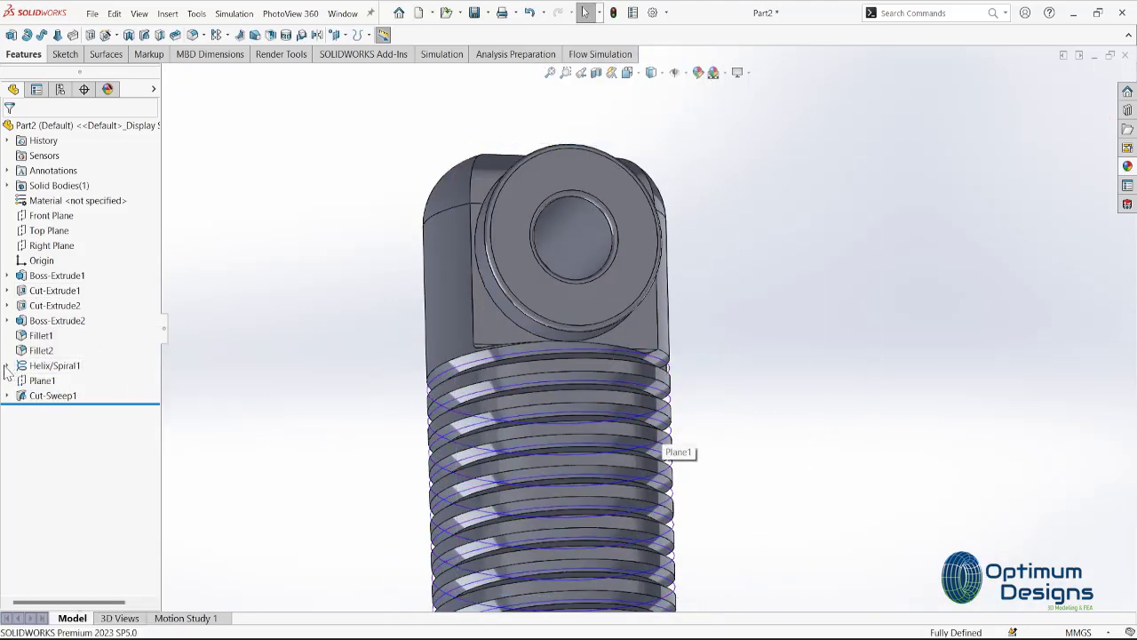
right_click(51, 365)
left_click(66, 351)
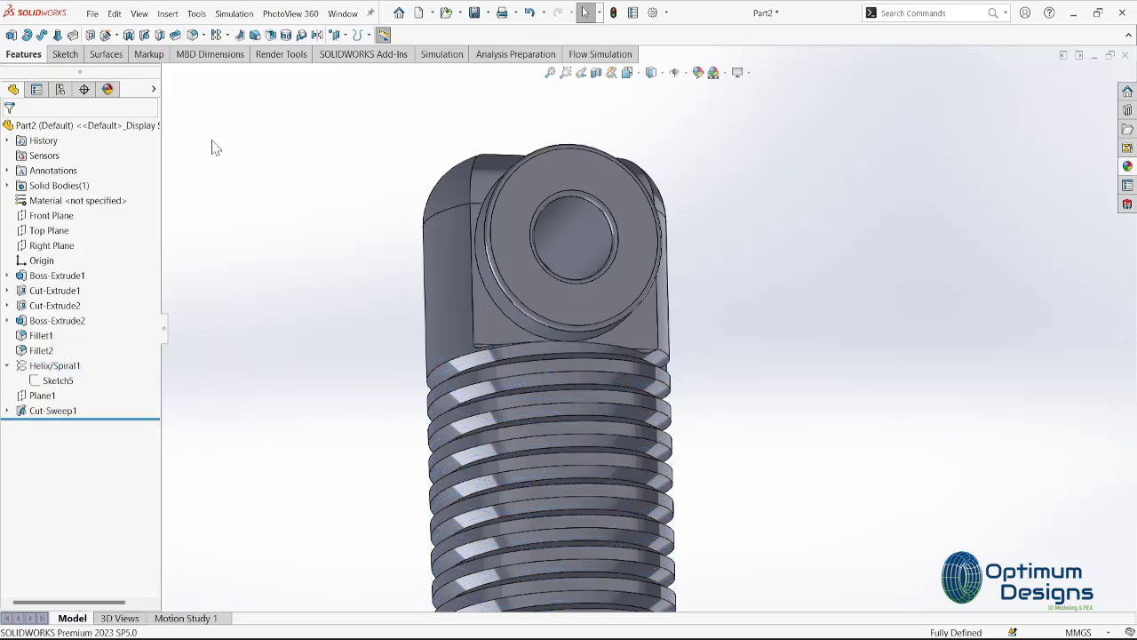
left_click(255, 35)
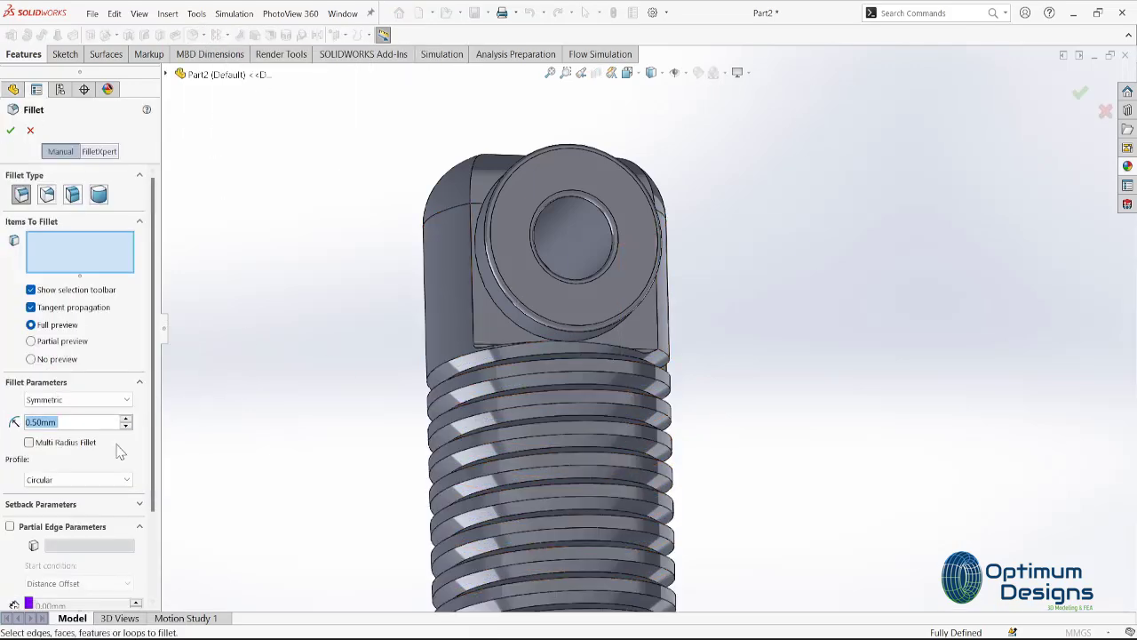
type("0.25")
scroll(650, 369, "down", 5)
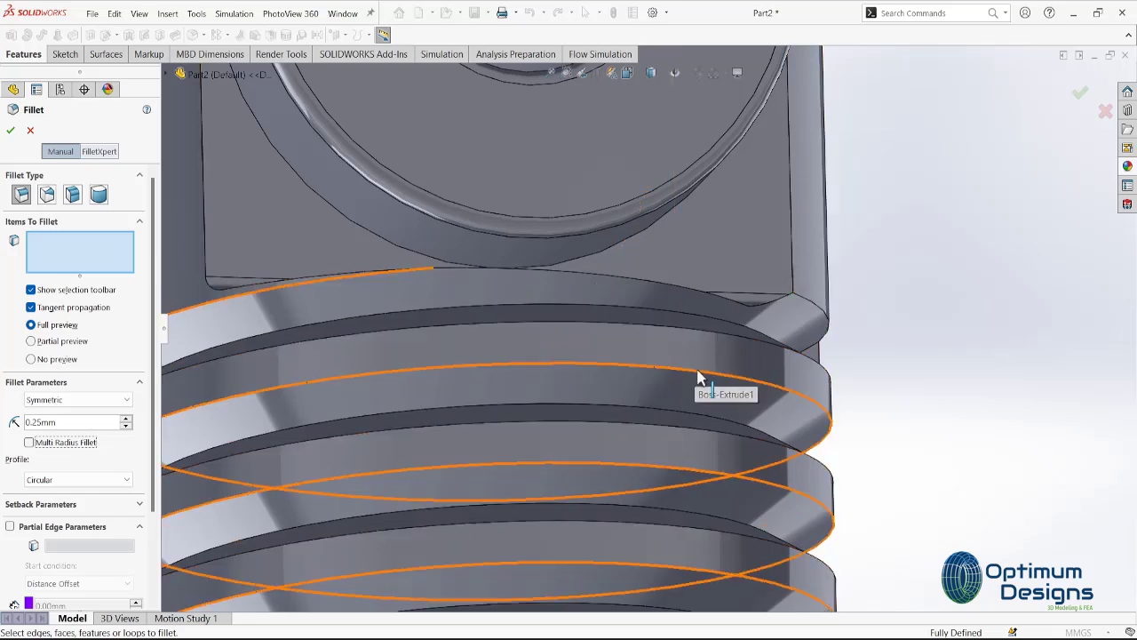
left_click(698, 370)
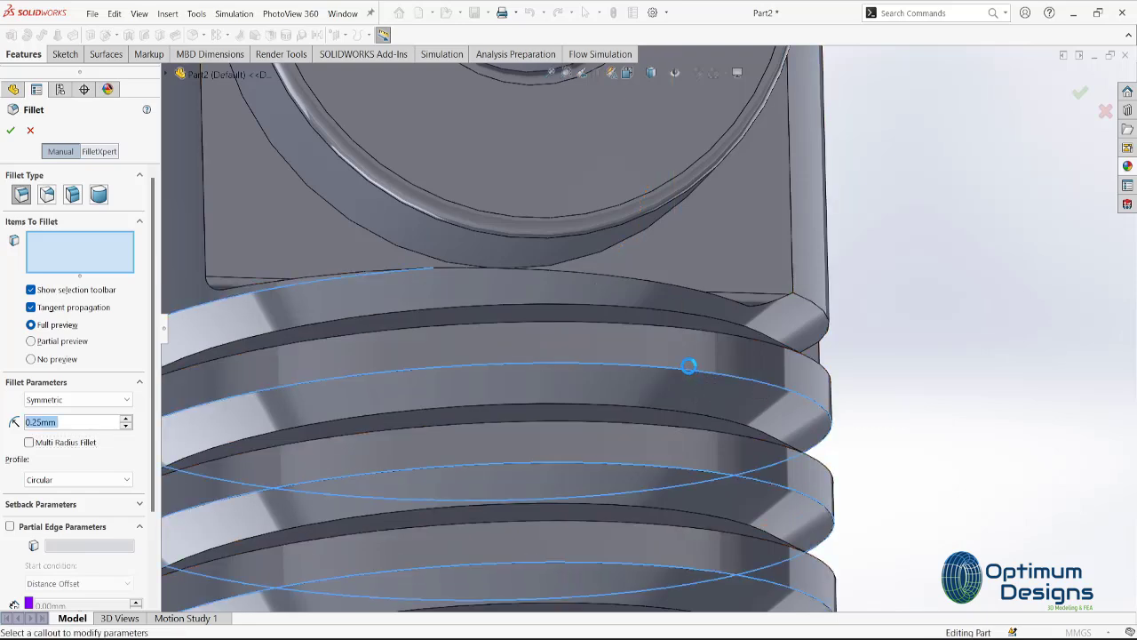
left_click(688, 365)
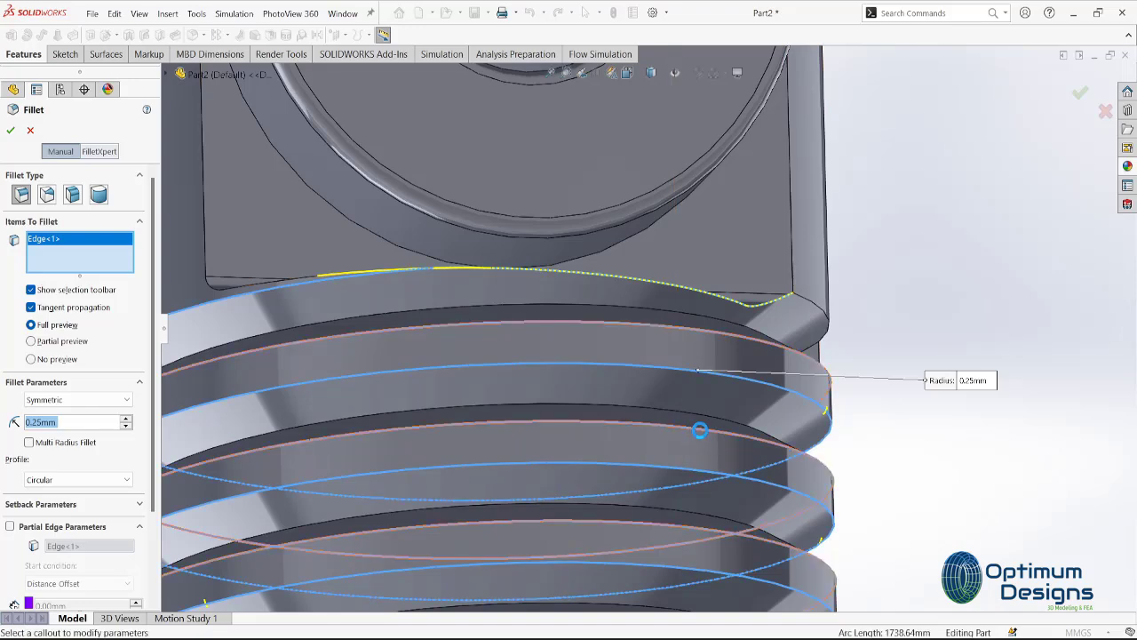
left_click(700, 430)
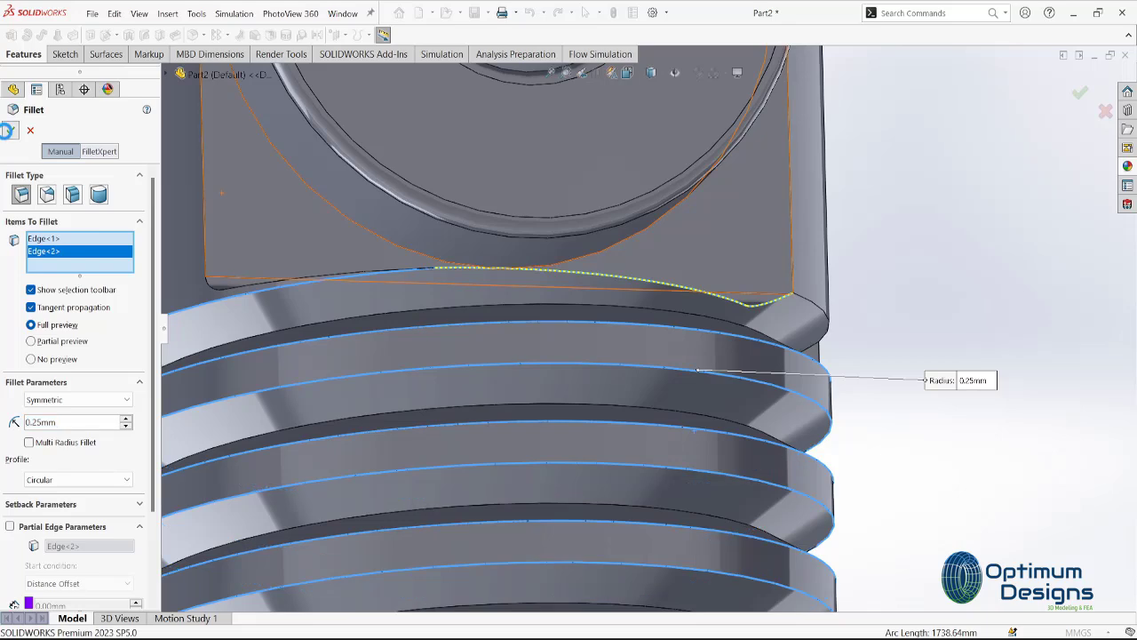
key("Return")
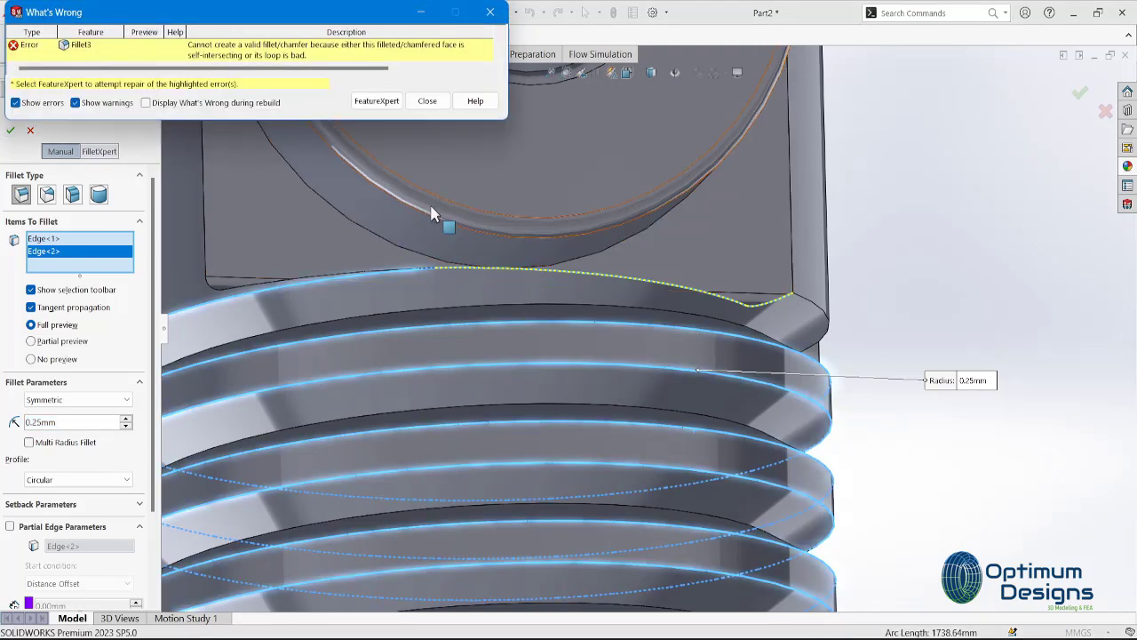
left_click(432, 101)
key("Escape")
scroll(884, 362, "up", 10)
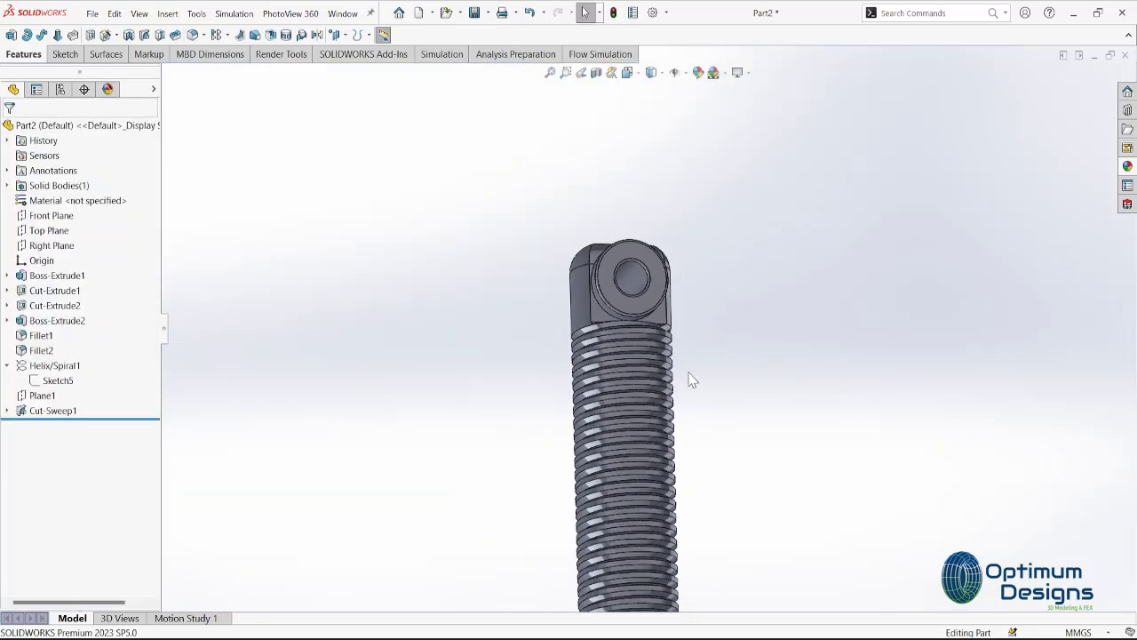
mouse_move(688, 376)
middle_mouse_down()
mouse_move(612, 464)
mouse_move(640, 444)
mouse_move(645, 216)
middle_mouse_up()
- Sketch a radius-10 circle centred on the origin on the shaft's end face
scroll(622, 374, "down", 5)
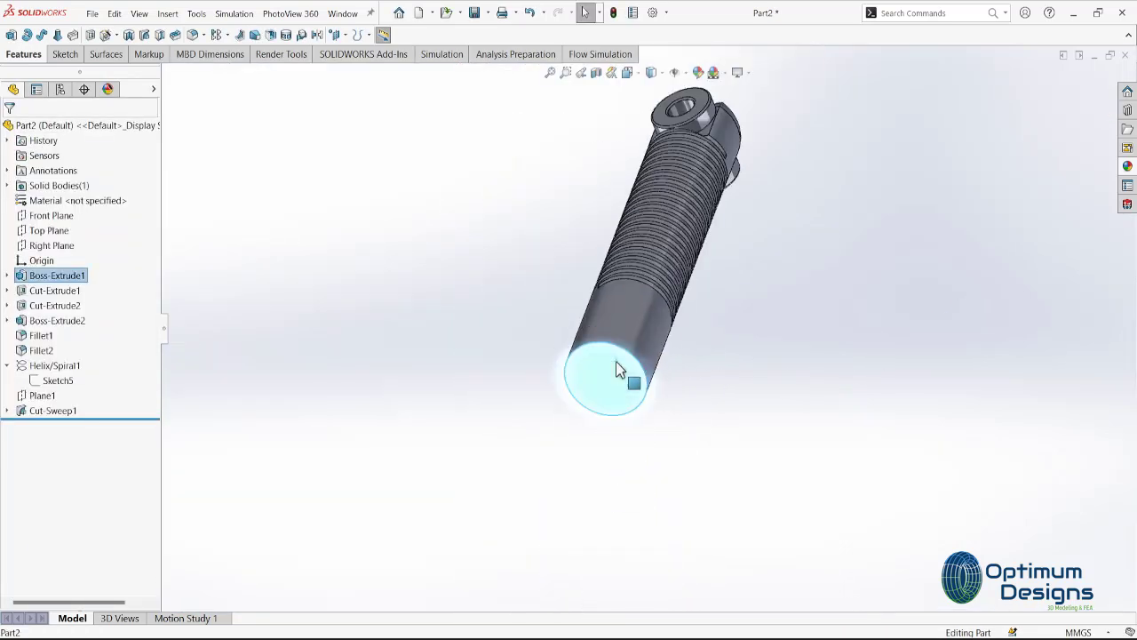
right_click(618, 342)
left_click(693, 313)
left_click(131, 34)
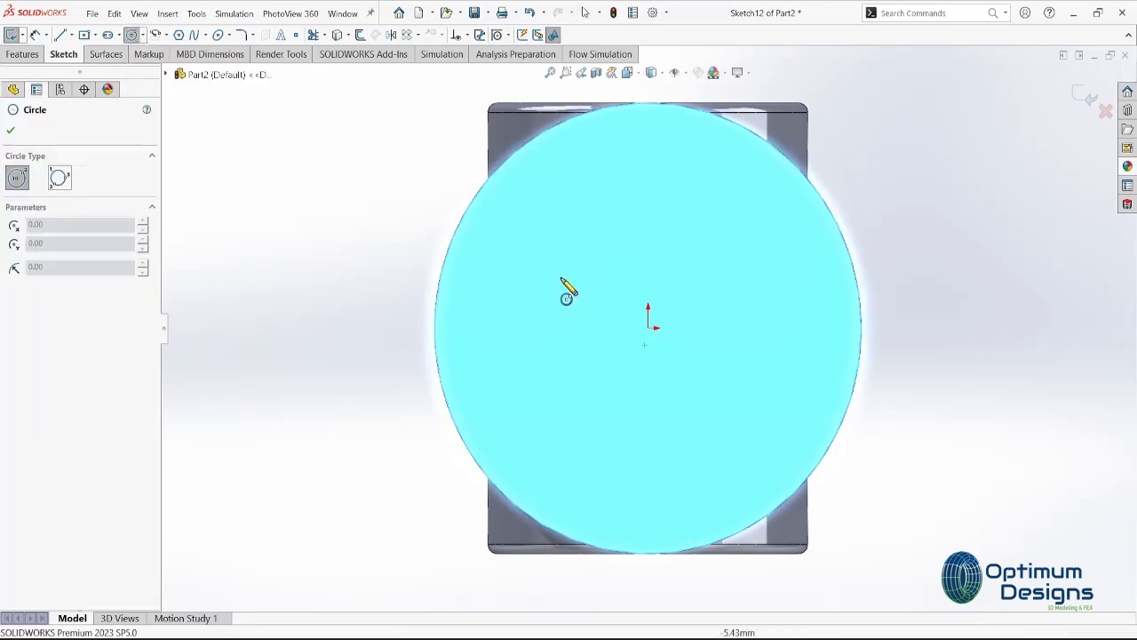
left_click(648, 327)
left_click(623, 380)
type("10")
key("Return")
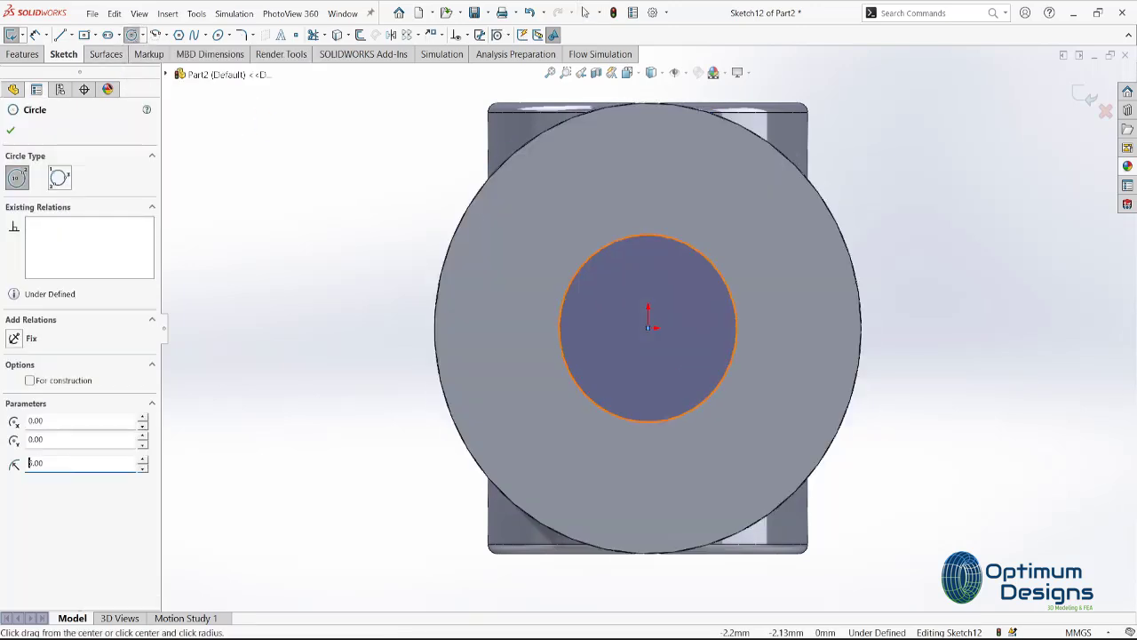
- Extrude-cut the circle Blind to a 95 mm depth
left_click(24, 54)
left_click(90, 35)
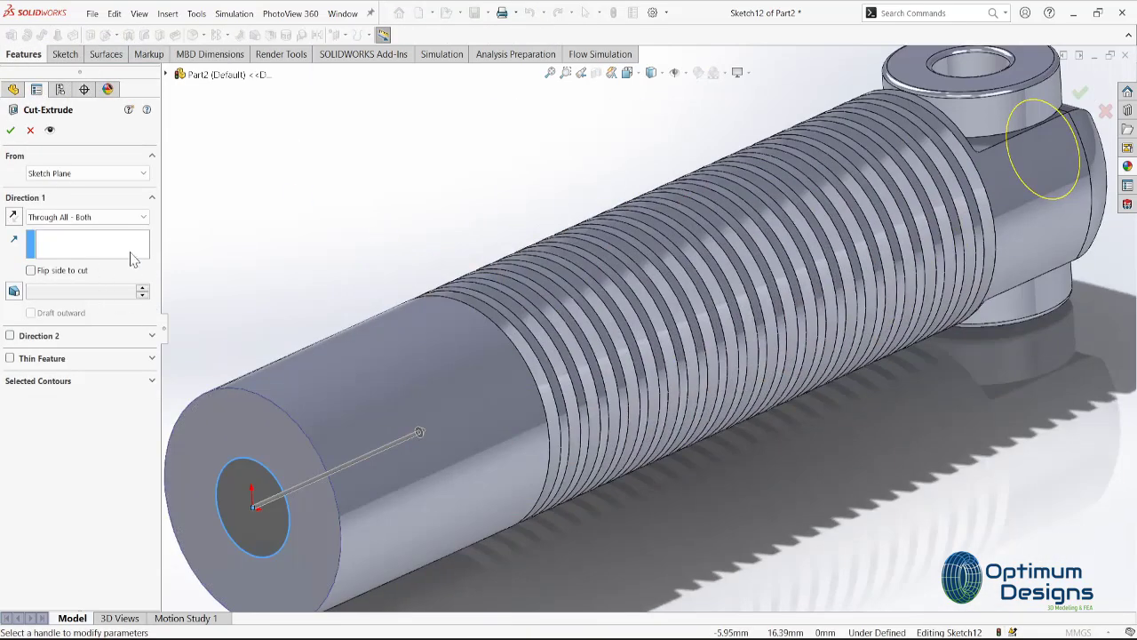
left_click(86, 217)
left_click(53, 230)
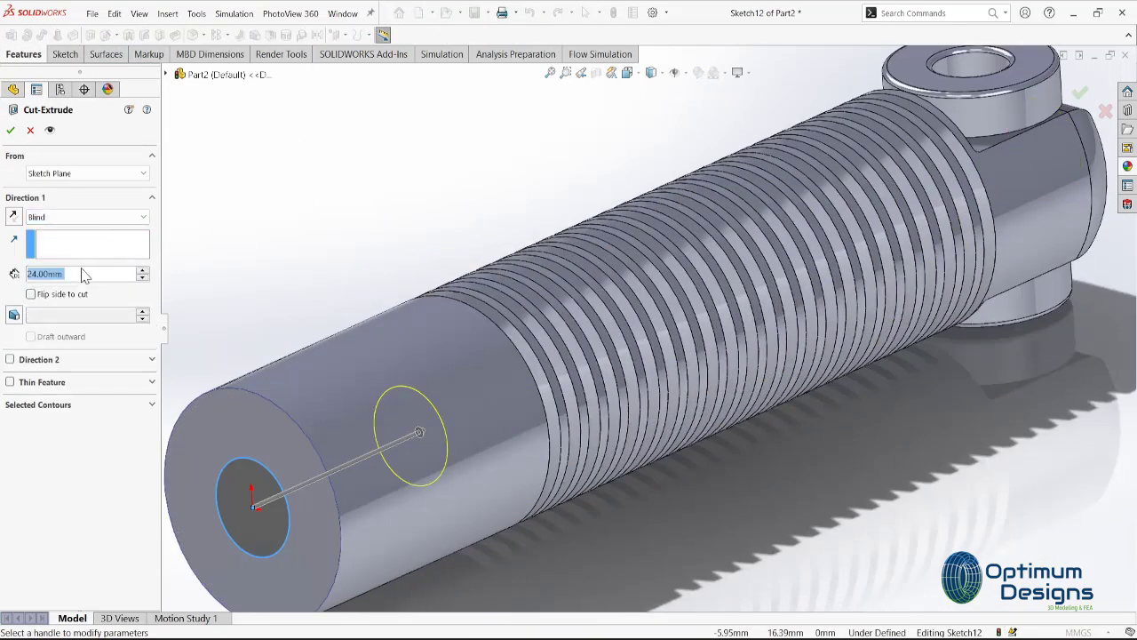
type("95")
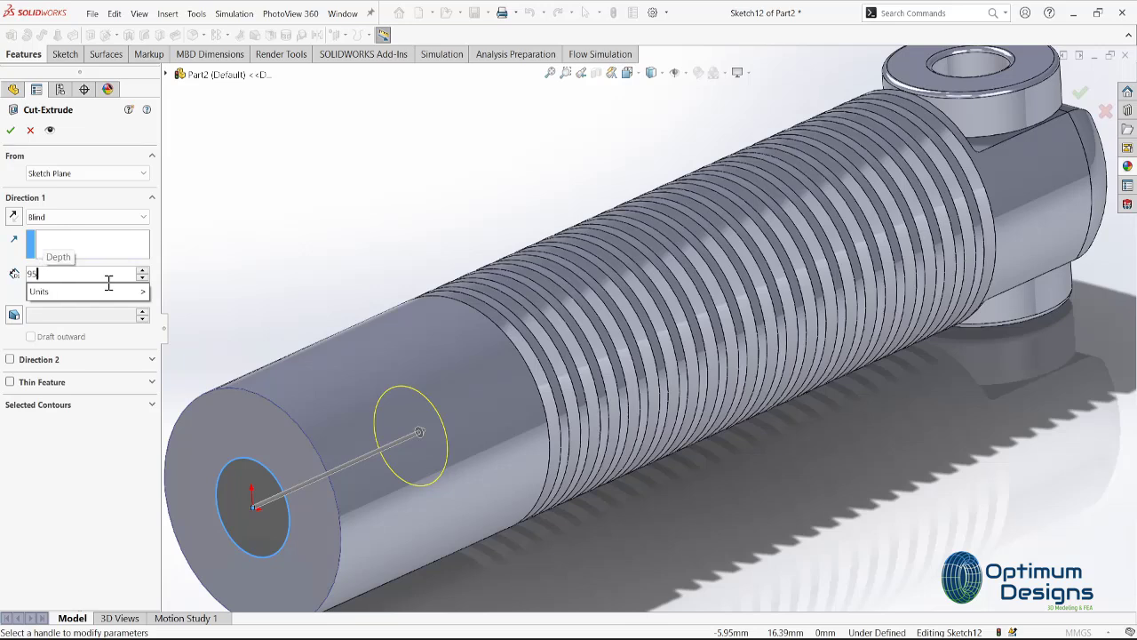
key("Return")
left_click(11, 131)
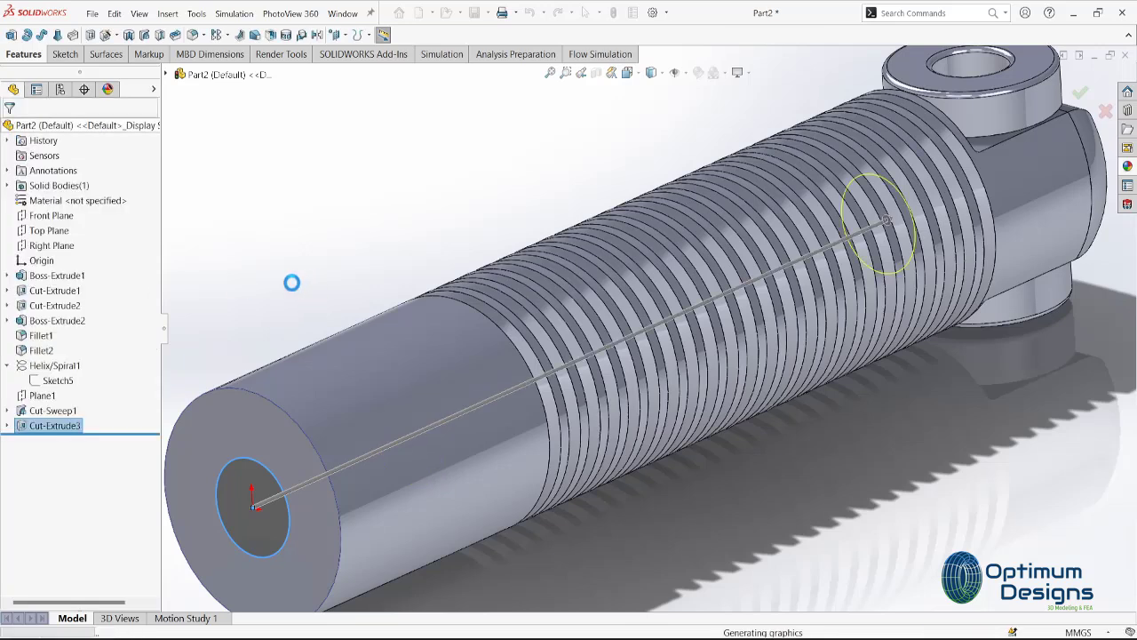
- Chamfer the shaft's front outer edge 5 mm
left_click(221, 35)
left_click(233, 66)
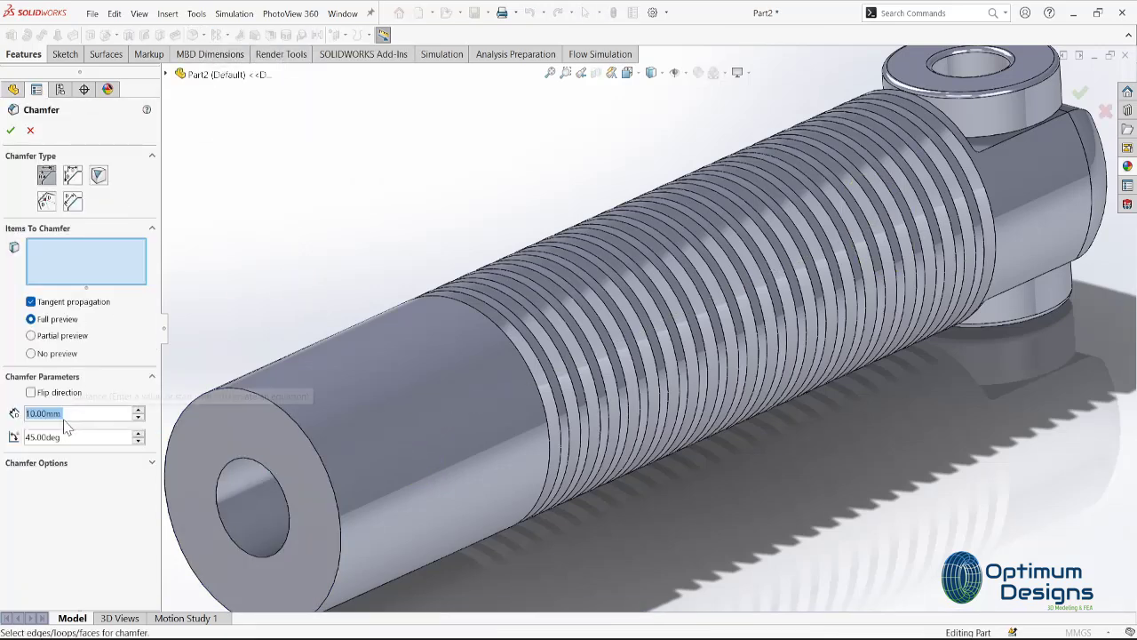
type("5")
left_click(277, 409)
right_click(277, 409)
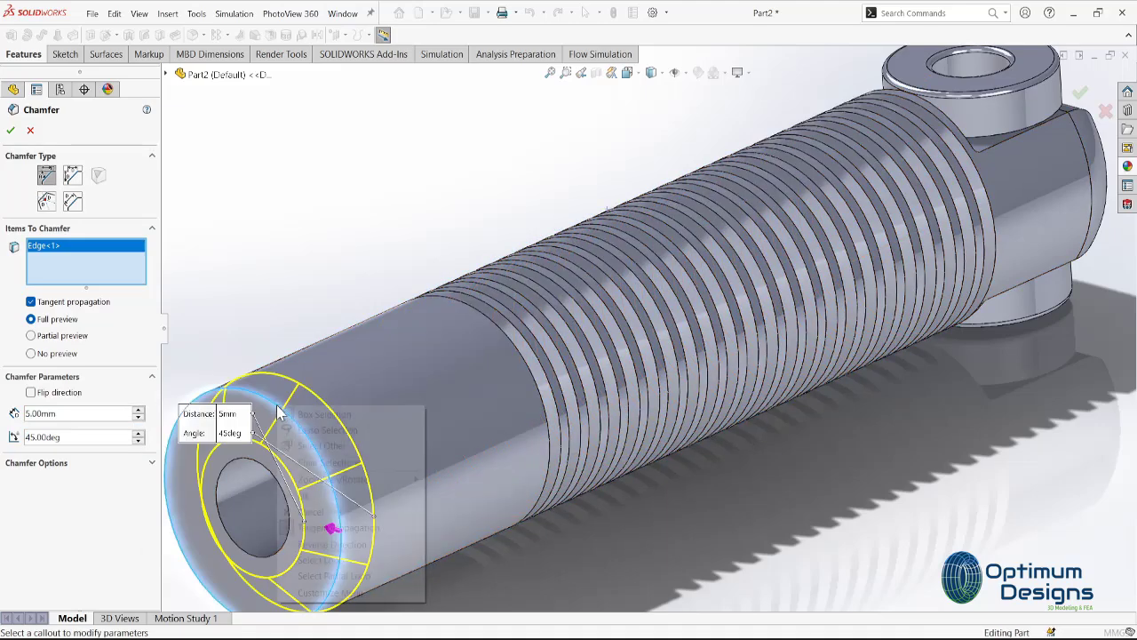
left_click(297, 495)
- Inspect the chamfered part from tilted, front and side-on views
key("f")
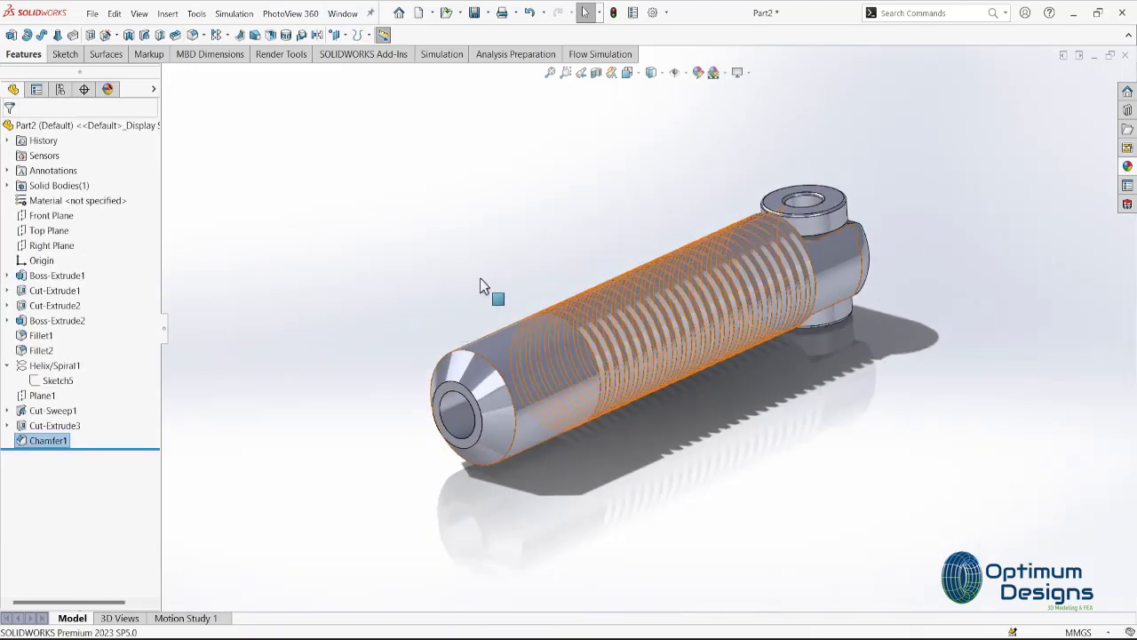
key("space")
left_click(551, 472)
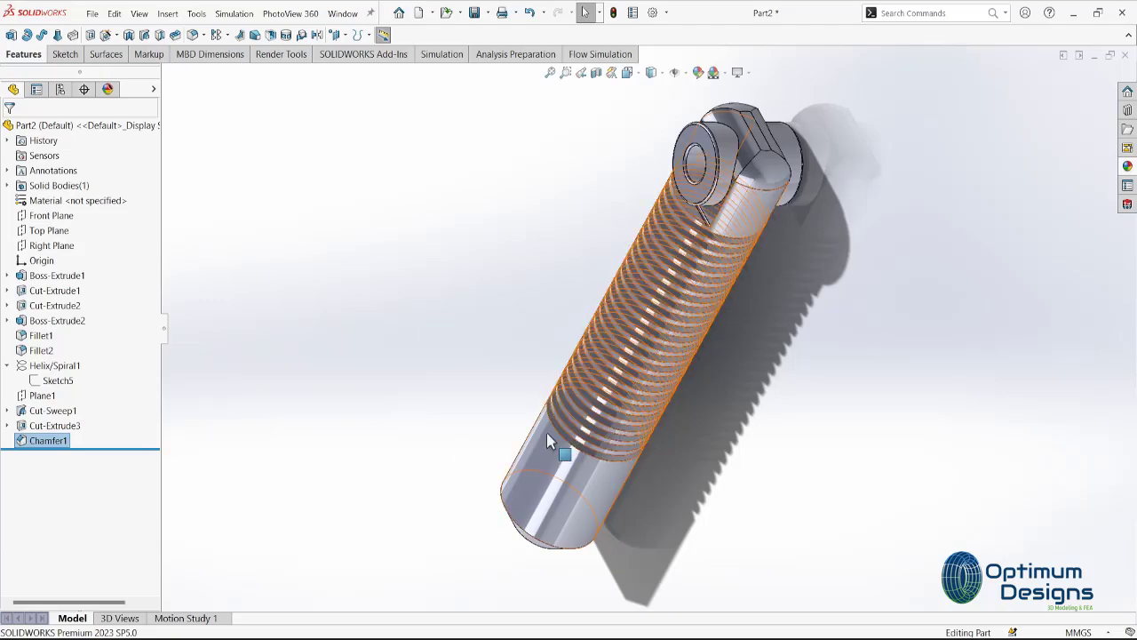
key("space")
left_click(444, 469)
key("space")
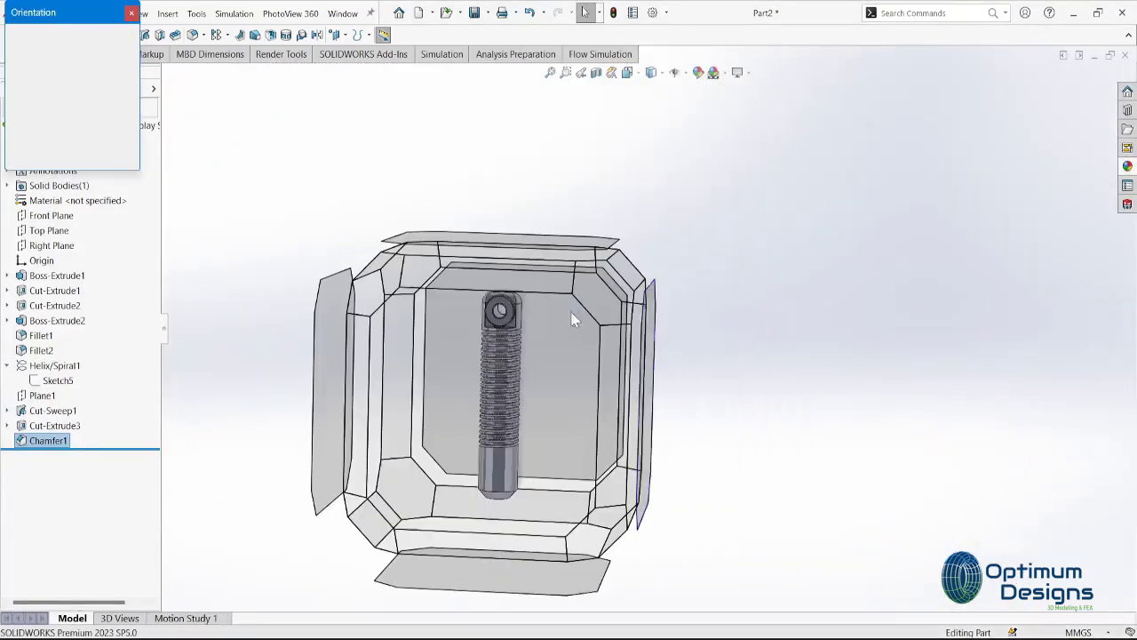
left_click(363, 340)
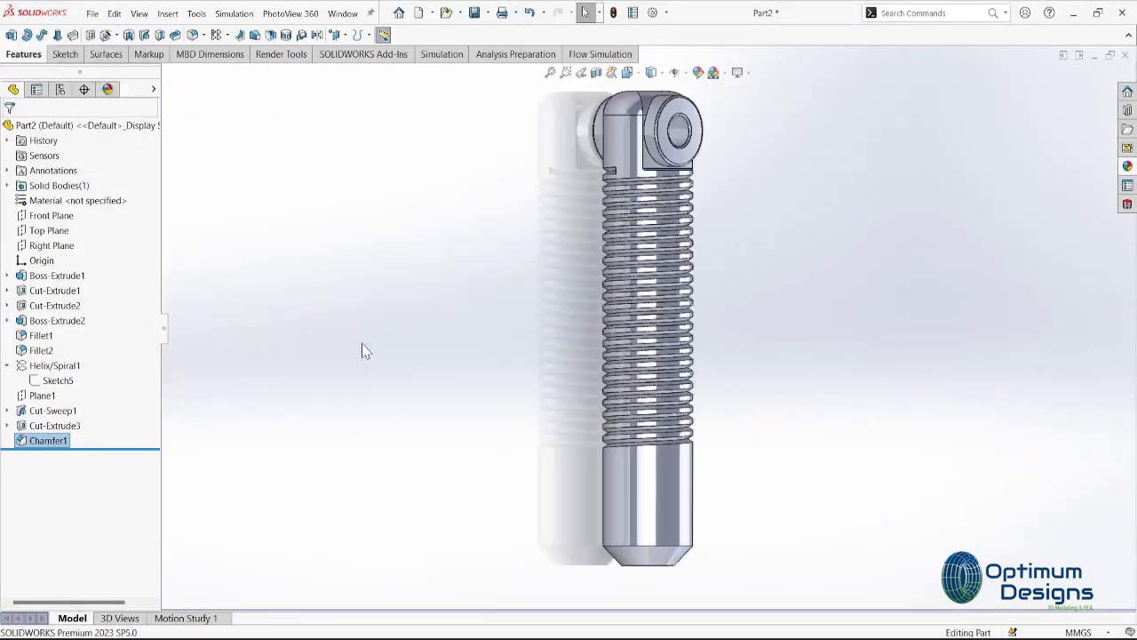
- Assign Alloy Steel (SS) as the part's material
left_click(71, 204)
left_click(105, 222)
left_click(377, 489)
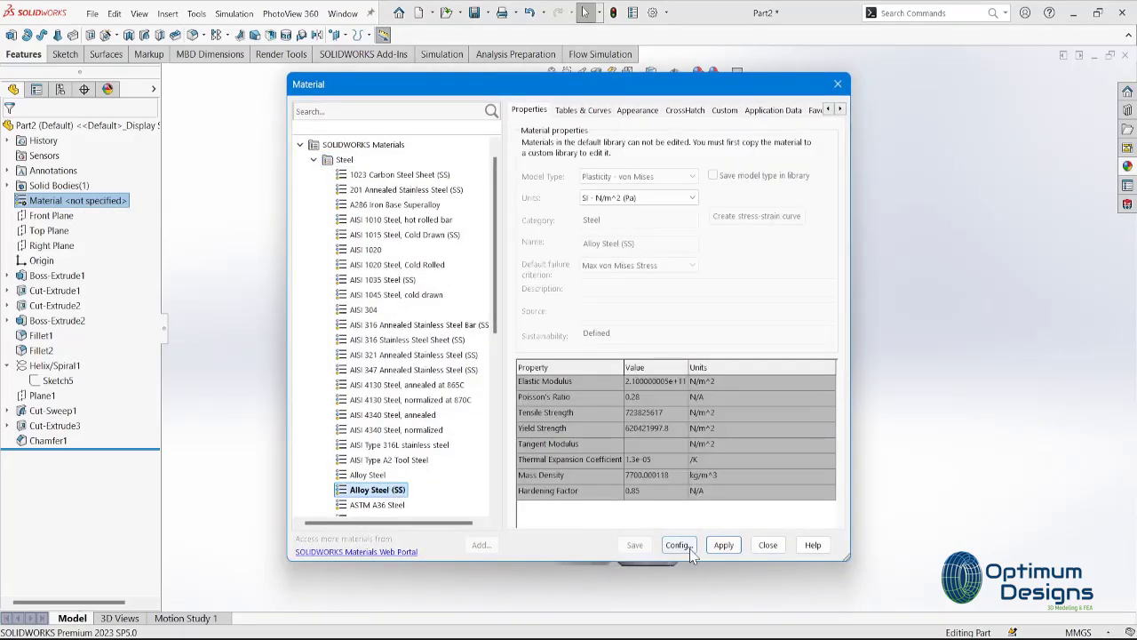
left_click(681, 545)
left_click(565, 432)
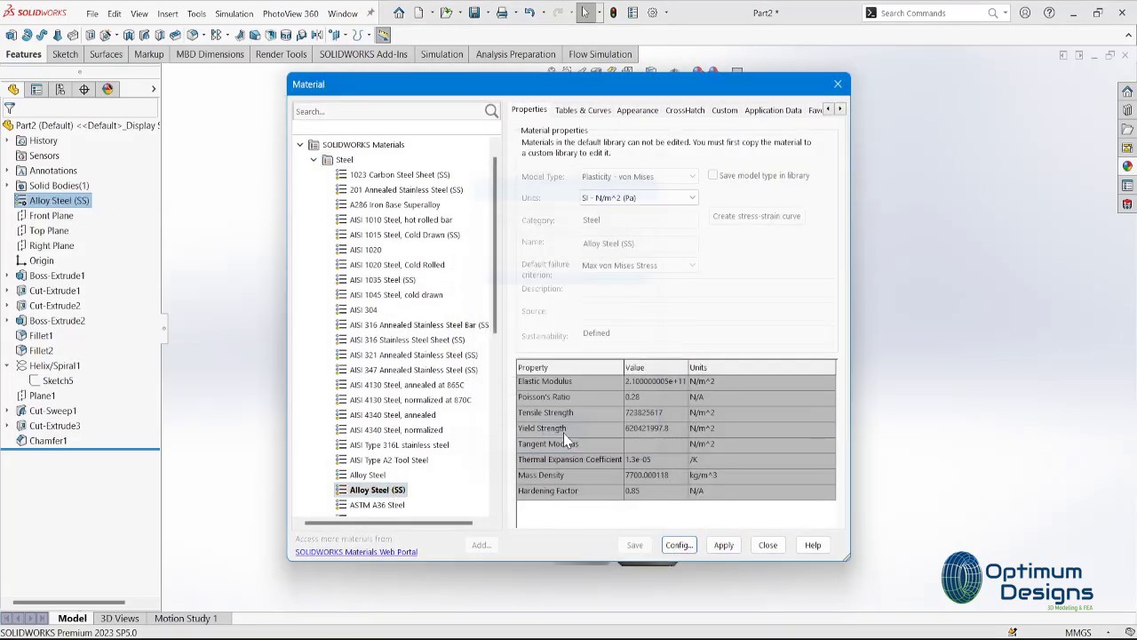
left_click(736, 551)
left_click(767, 545)
left_click(1128, 168)
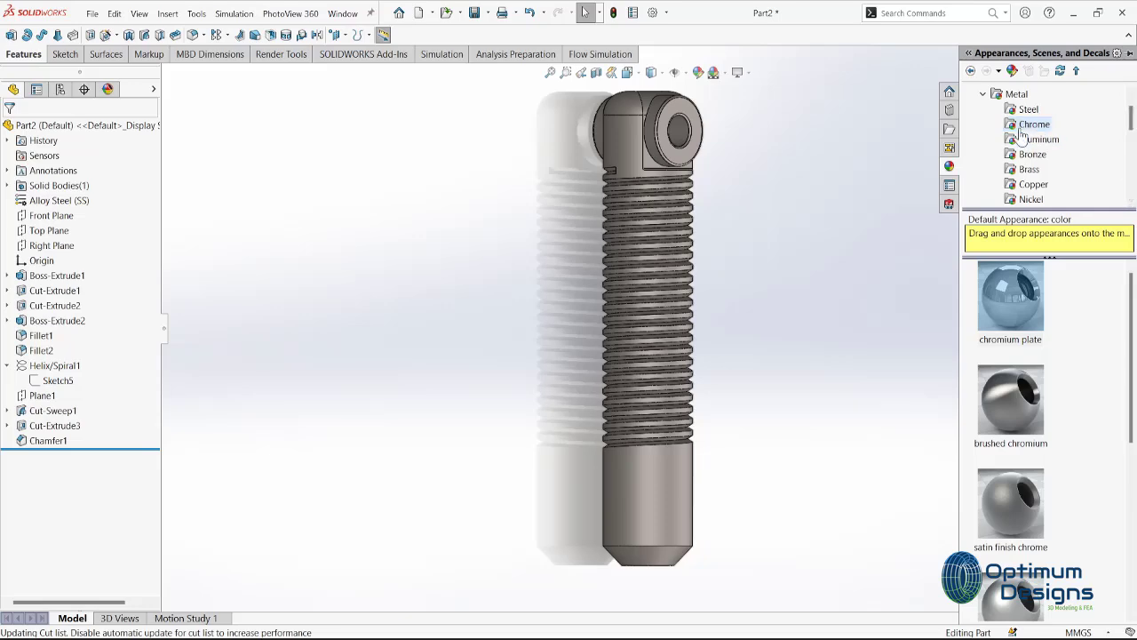
- Apply a chrome appearance to the whole shaft body
left_click_drag(1010, 400, 625, 131)
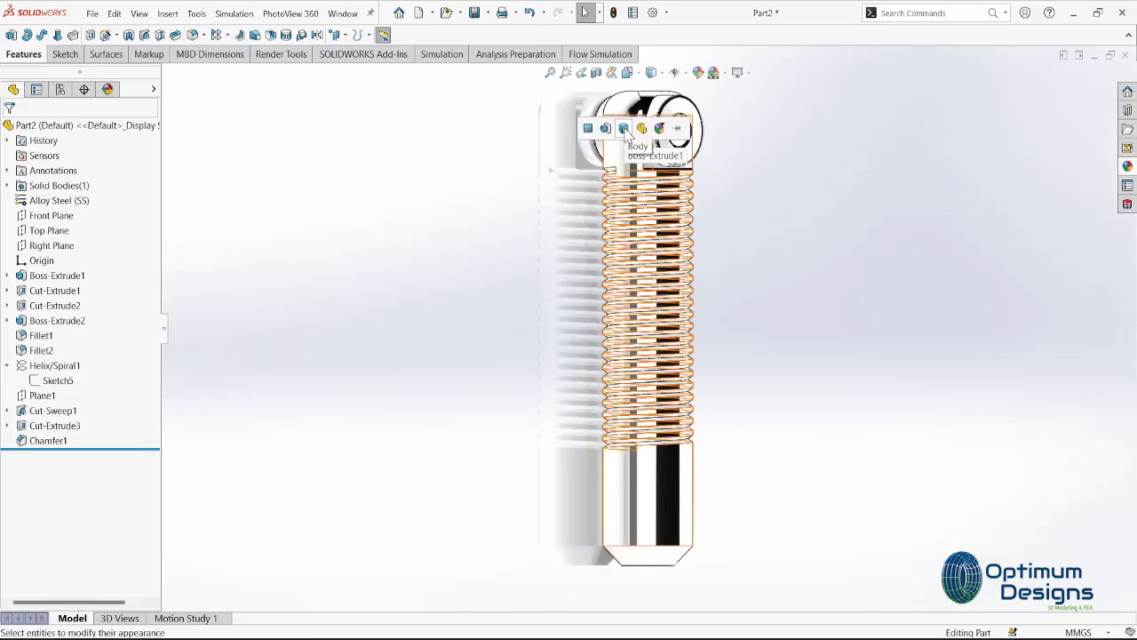
left_click(625, 129)
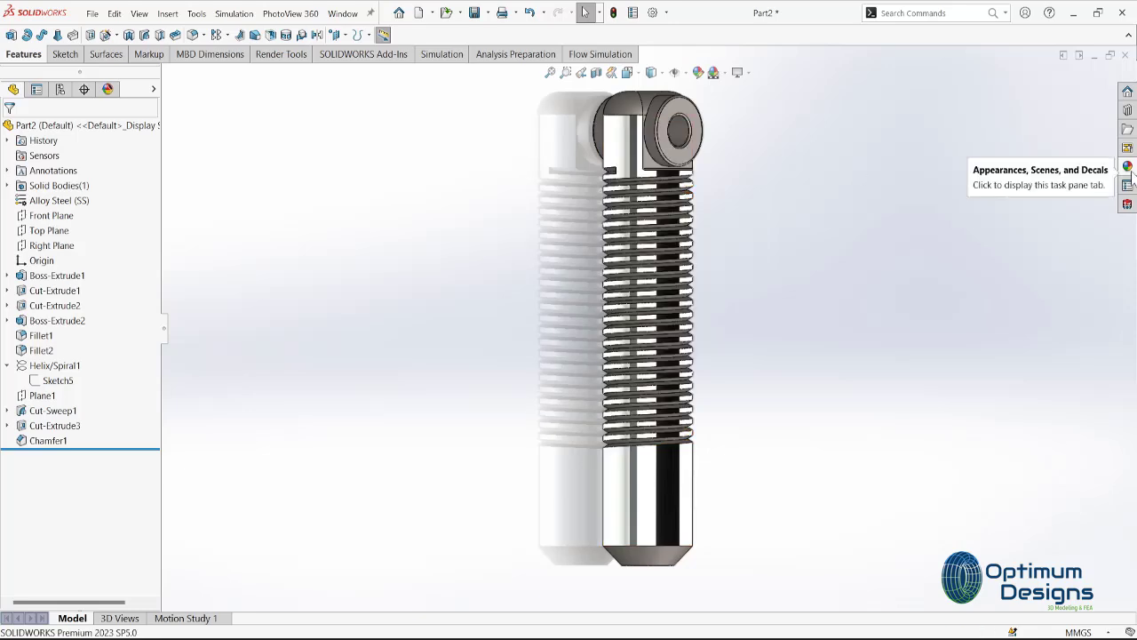
left_click(1129, 167)
left_click_drag(1013, 298, 681, 130)
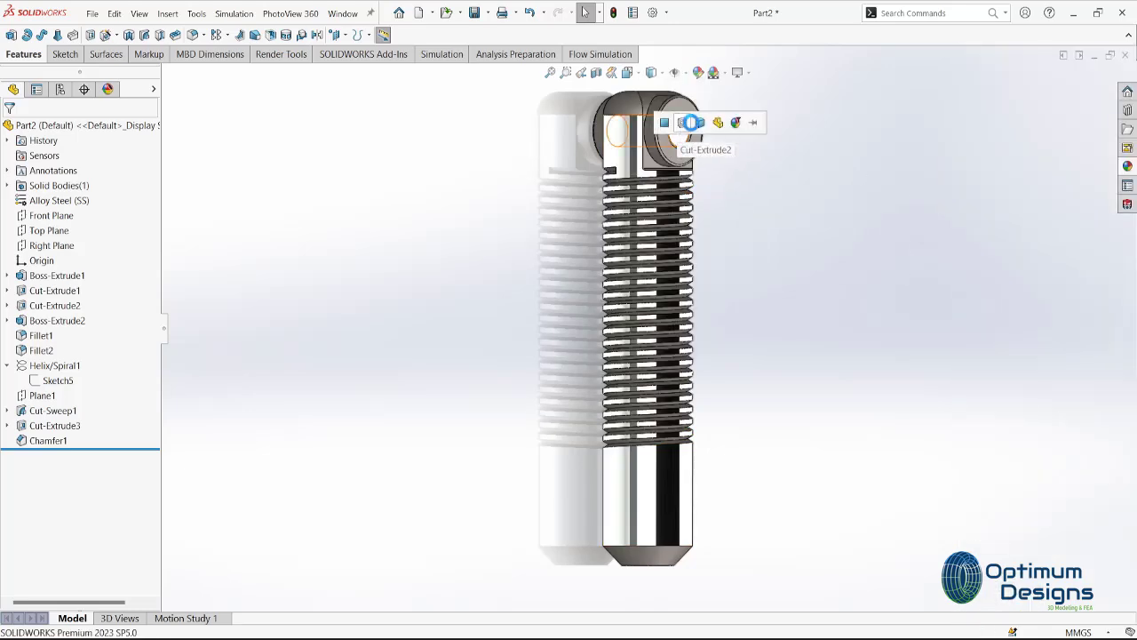
left_click(690, 123)
- Apply the matte rubber appearance to the whole body
left_click(1128, 167)
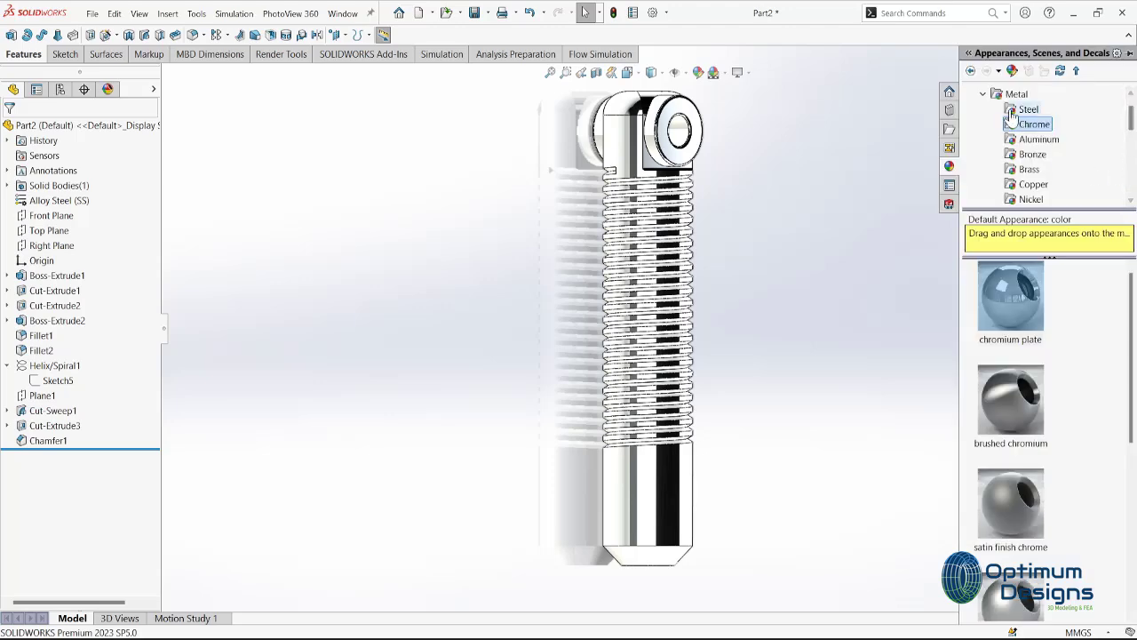
left_click(983, 94)
left_click(1026, 139)
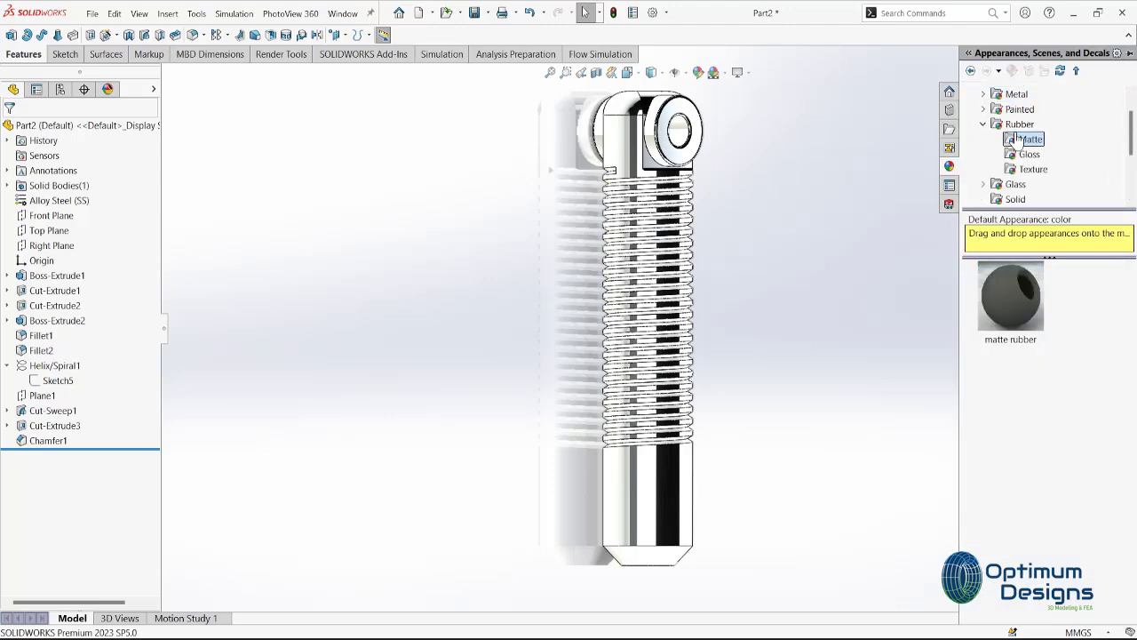
left_click_drag(1010, 295, 666, 514)
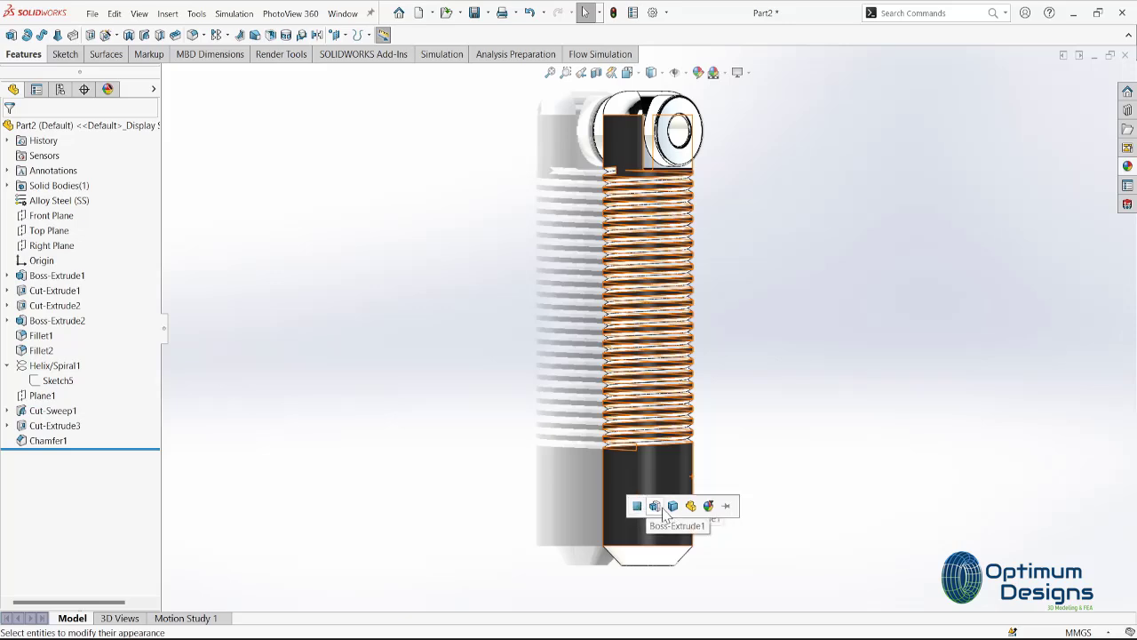
left_click(663, 514)
key("z")
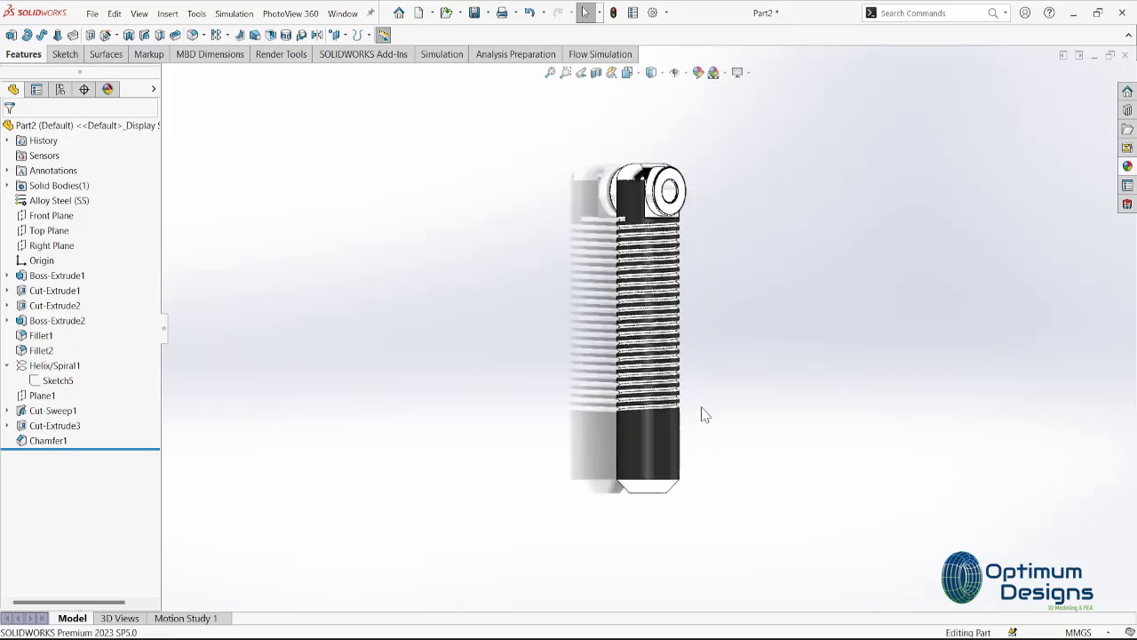
middle_click_drag(702, 415, 589, 233)
- Apply the rubber appearance to just the front end face and the bore face
left_click(1127, 167)
mouse_move(1010, 303)
left_mouse_down()
mouse_move(767, 399)
mouse_move(603, 368)
left_mouse_up()
scroll(609, 380, "down", 5)
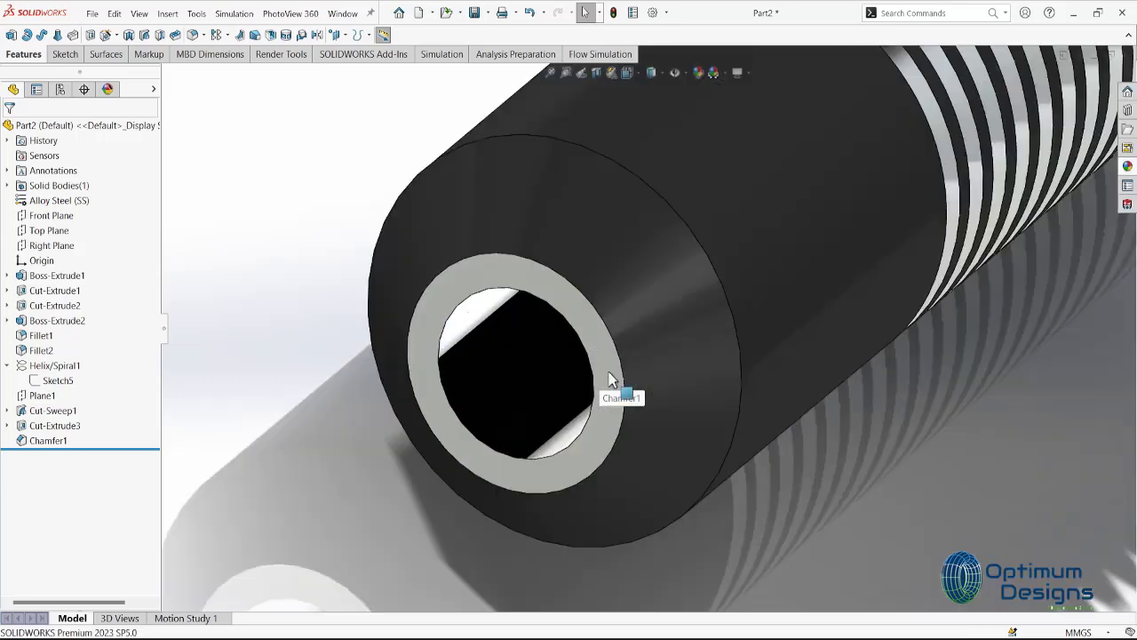
left_click(1128, 166)
left_click_drag(1013, 300, 599, 381)
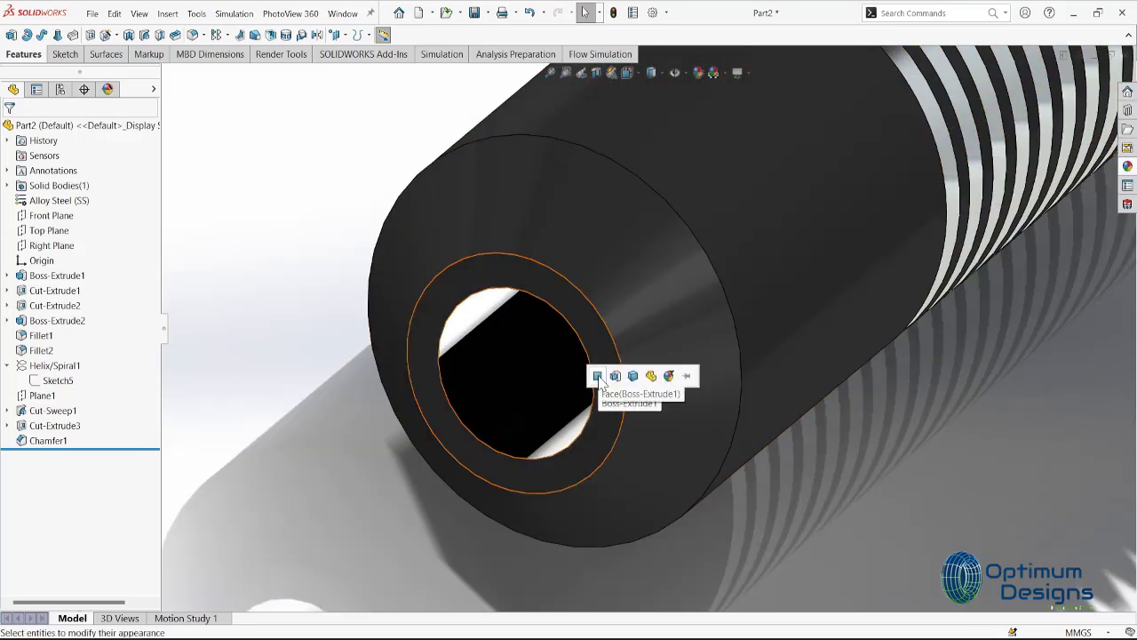
left_click(597, 376)
left_click(1127, 166)
left_click_drag(1013, 300, 484, 336)
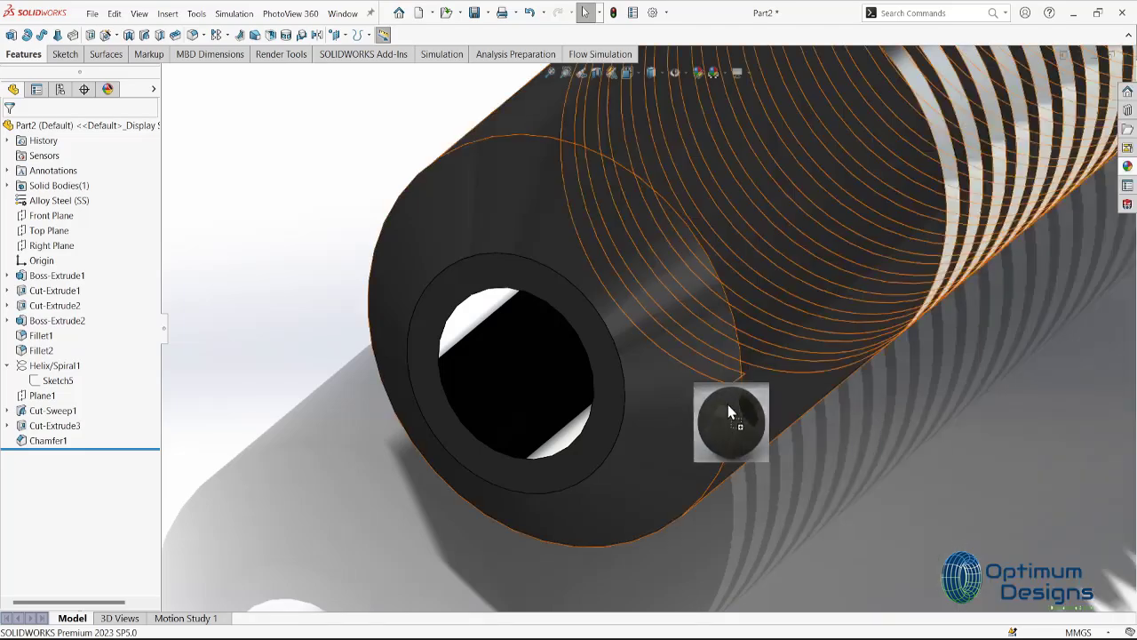
left_click(485, 327)
middle_click_drag(643, 317, 657, 404)
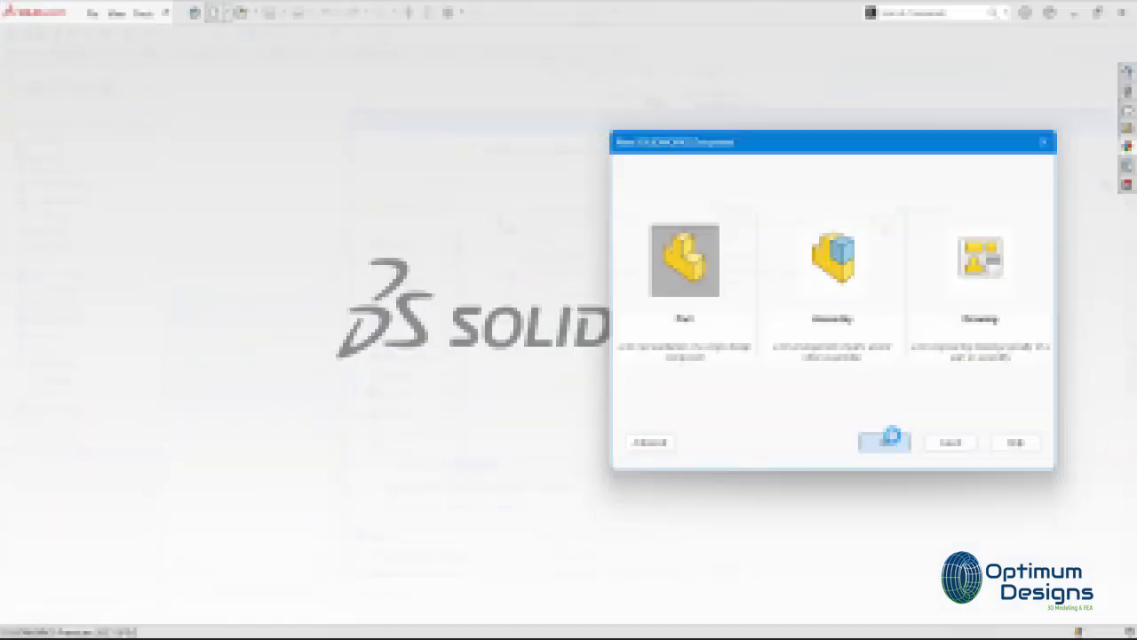
- Create a new part and draw a vertical centerline through the origin on the Front Plane
left_click(889, 440)
right_click(54, 201)
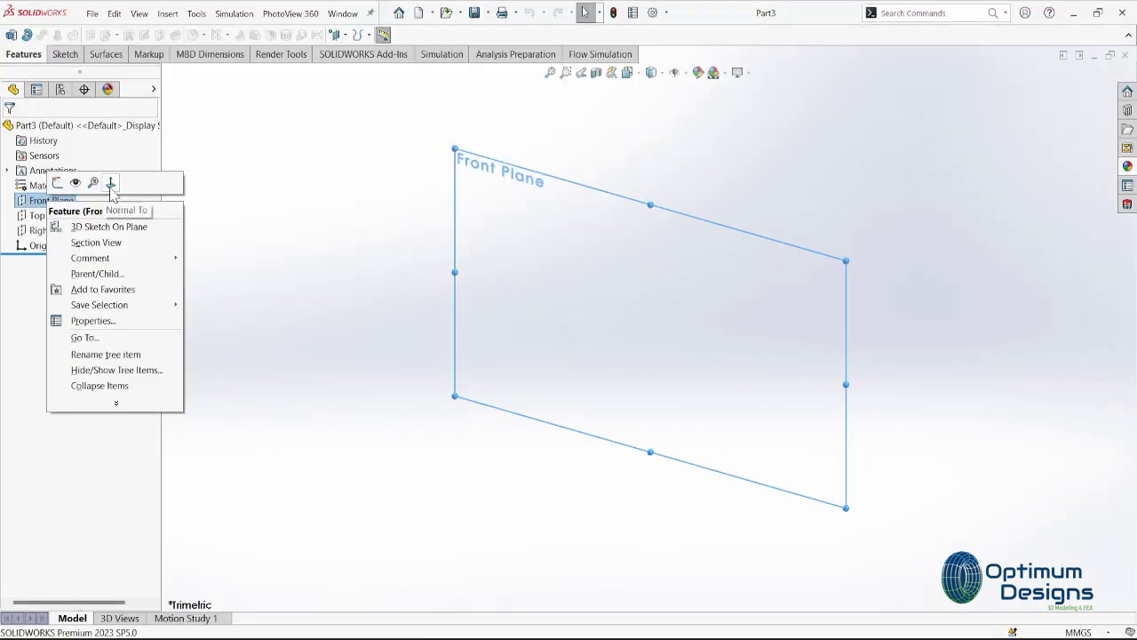
left_click(67, 181)
left_click(61, 35)
left_click(650, 144)
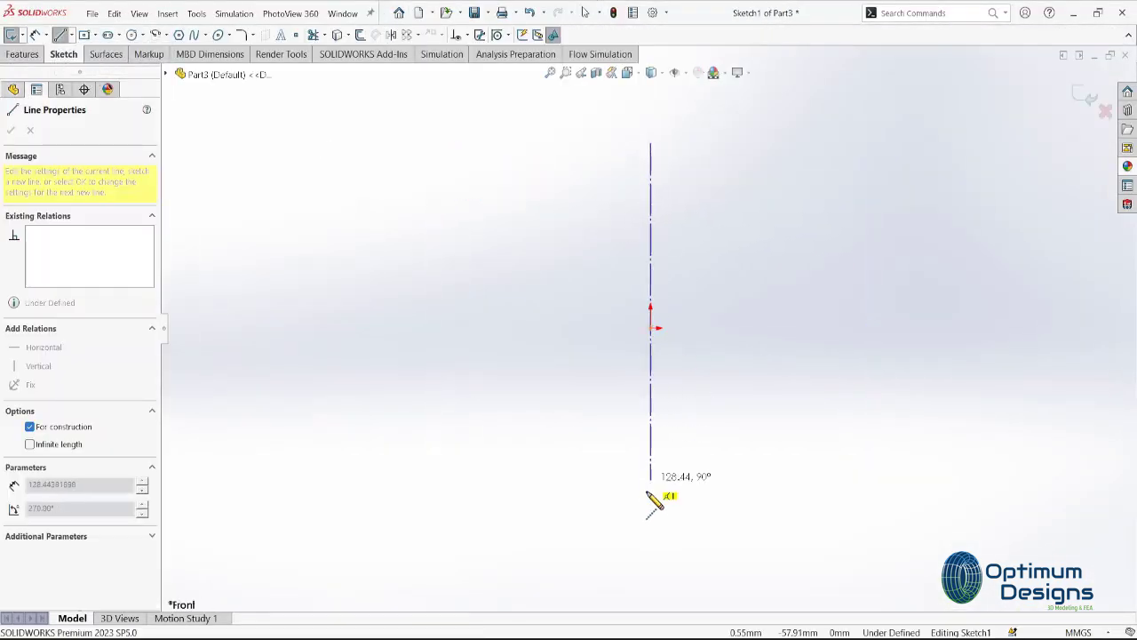
left_click(651, 504)
key("Escape")
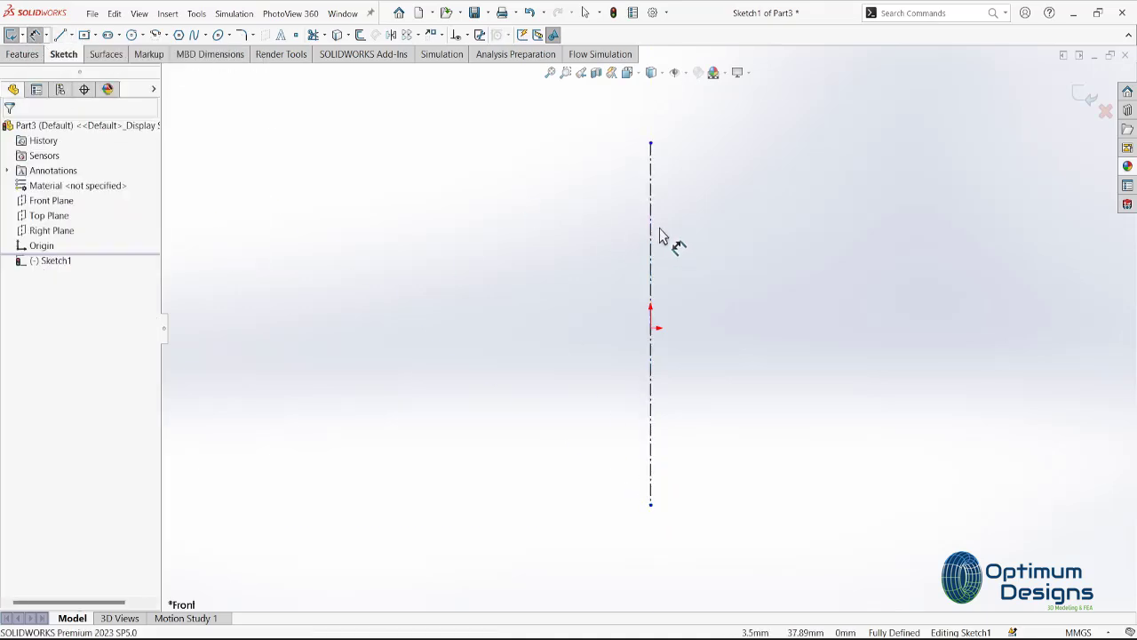
- Dimension the centerline 125 mm and make its midpoint coincident with the origin
left_click(536, 286)
type("125")
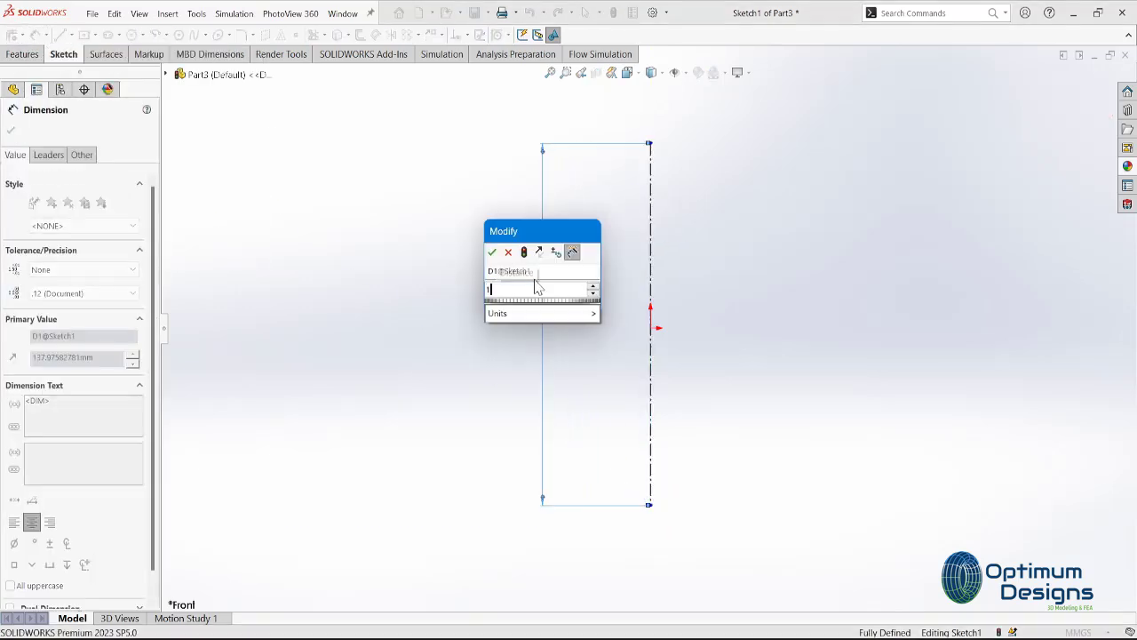
key("Return")
key("Escape")
right_click(654, 345)
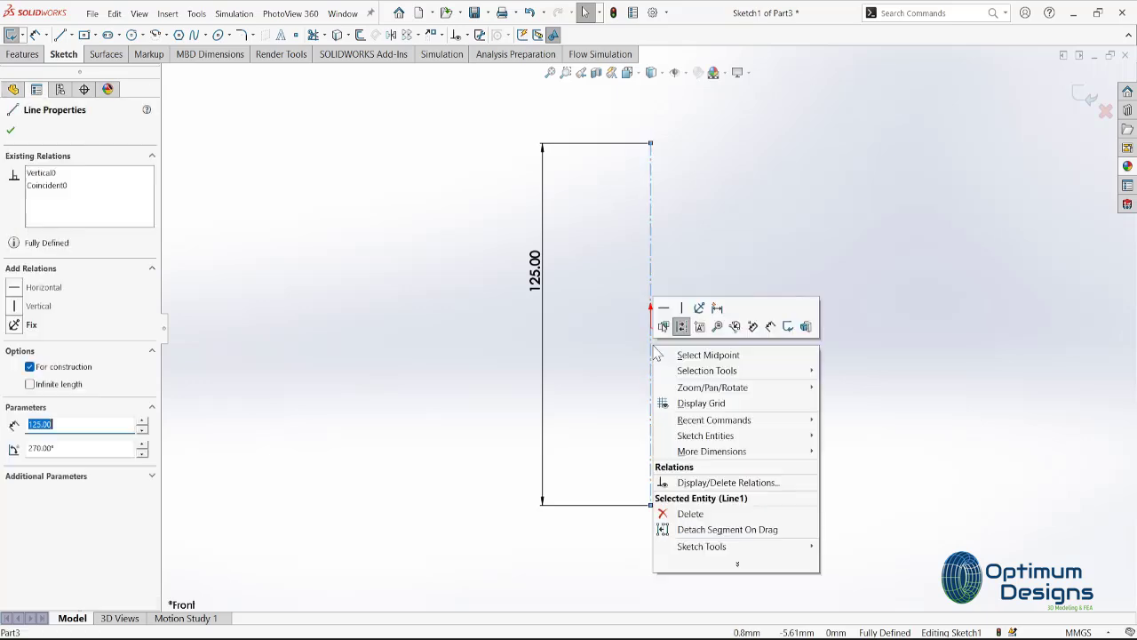
key("Escape")
left_click(649, 327)
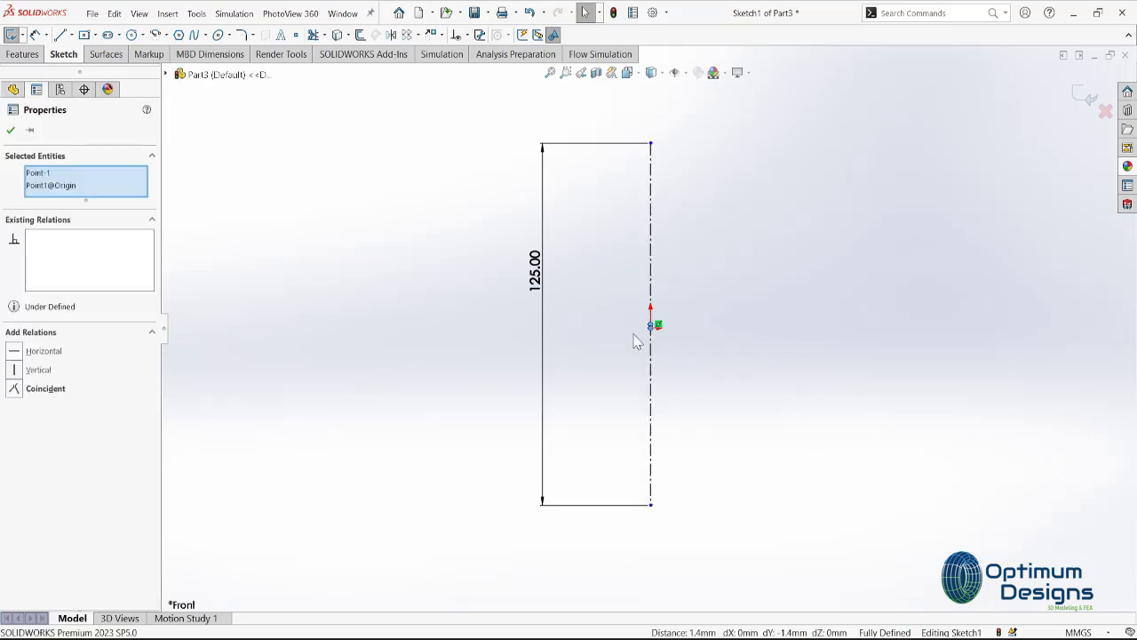
left_click(17, 389)
- Add a horizontal centerline with a circle at its end, dimensioned 15 mm from the axis
left_click(71, 34)
left_click(71, 66)
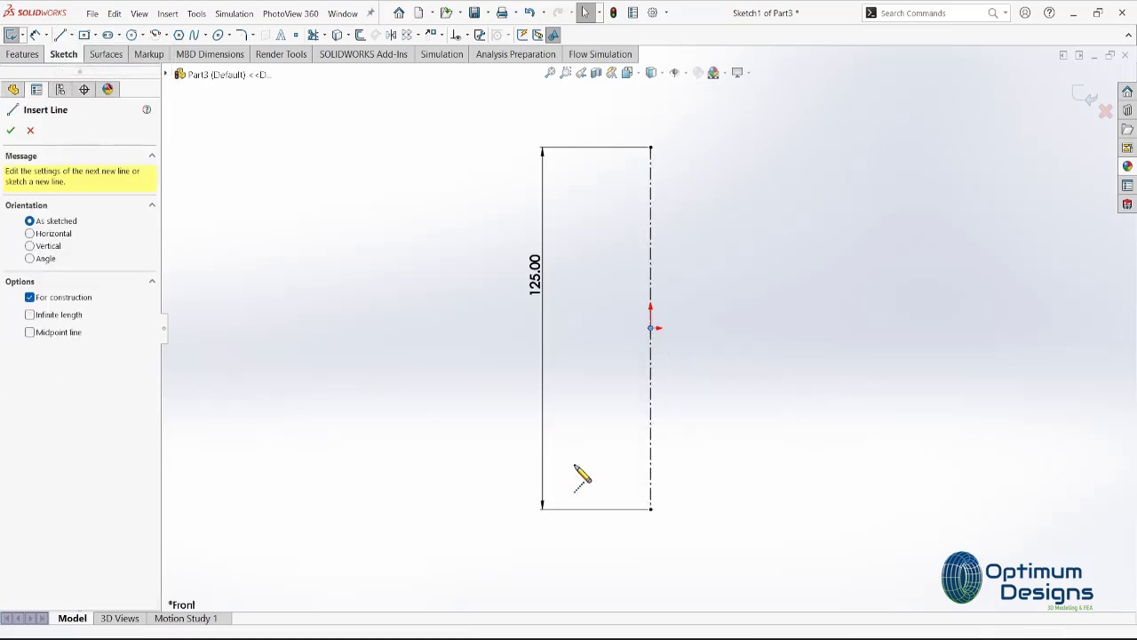
left_click_drag(651, 508, 807, 508)
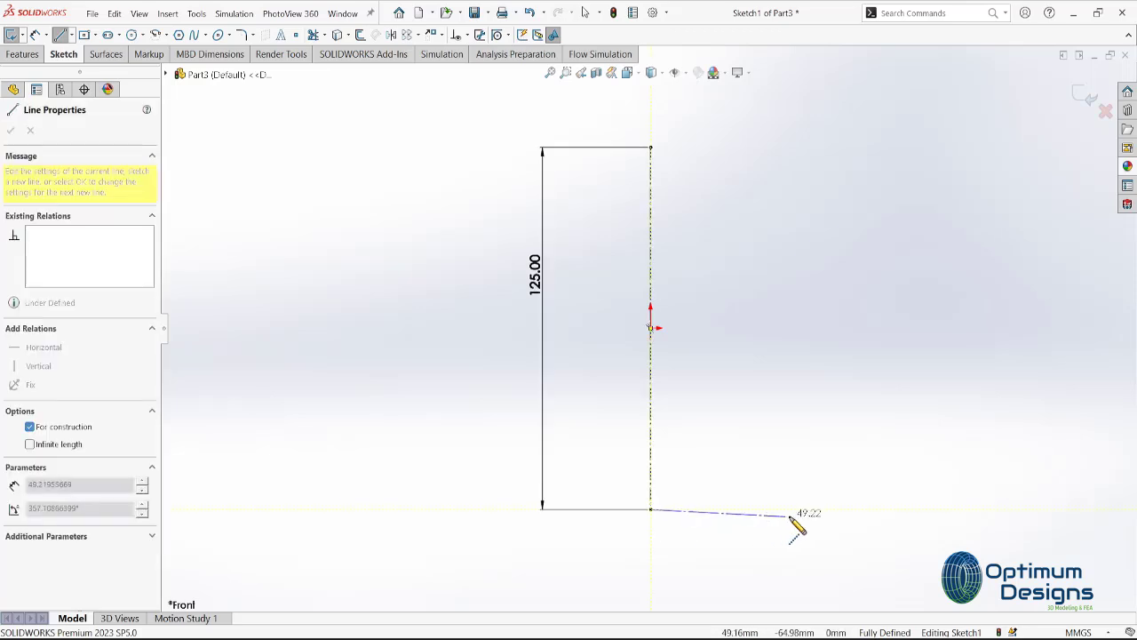
key("Escape")
left_click(132, 34)
left_click(807, 508)
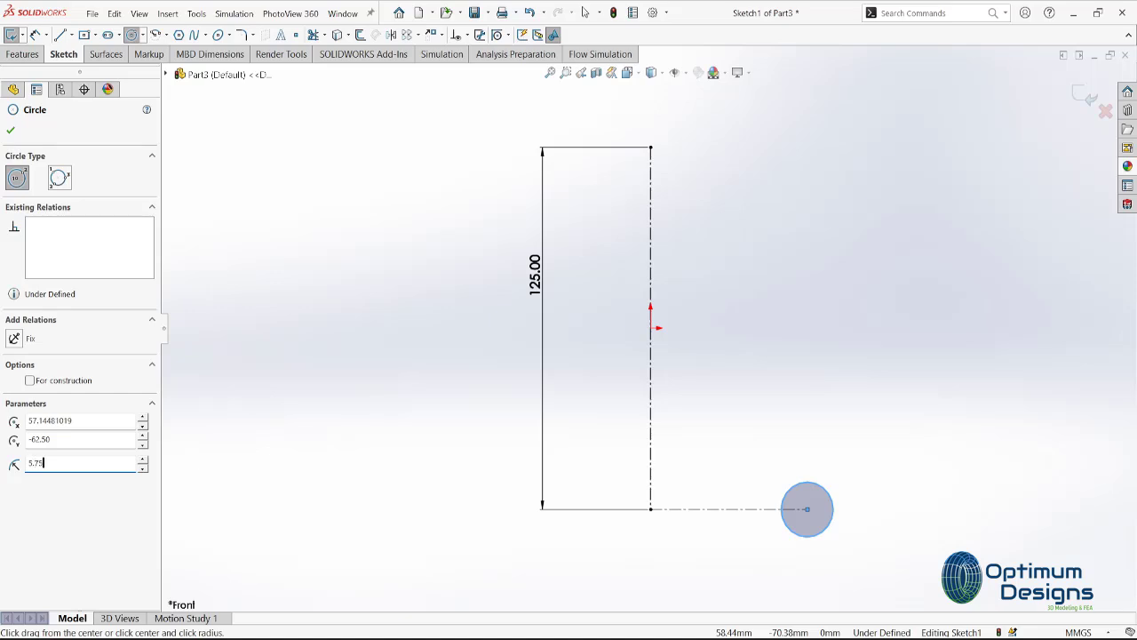
key("Escape")
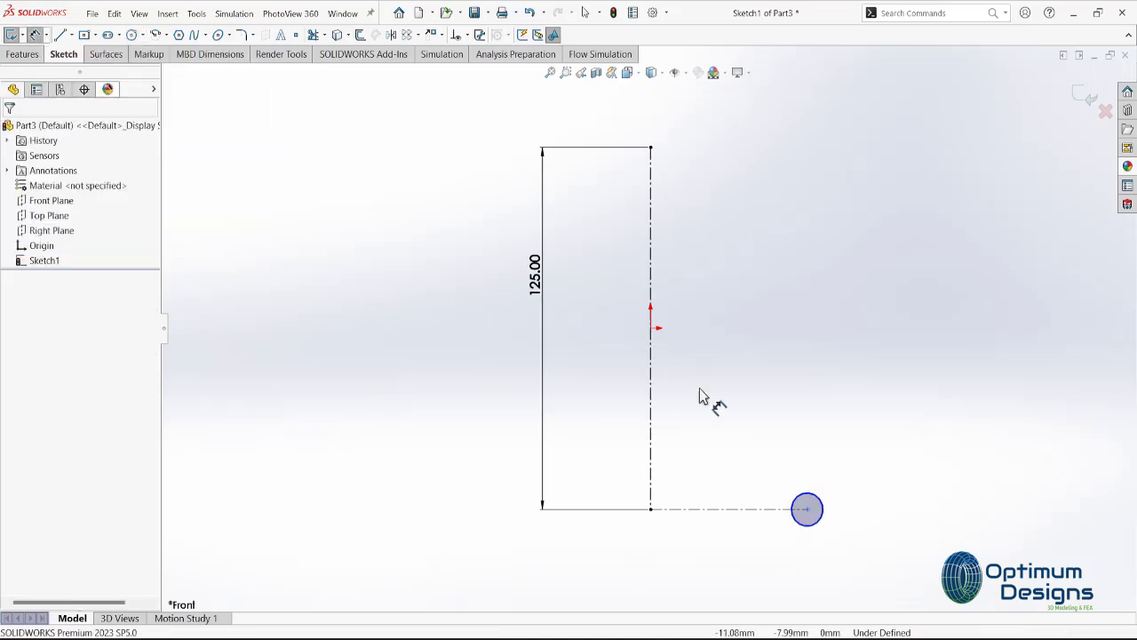
left_click(728, 509)
left_click(746, 475)
key("Return")
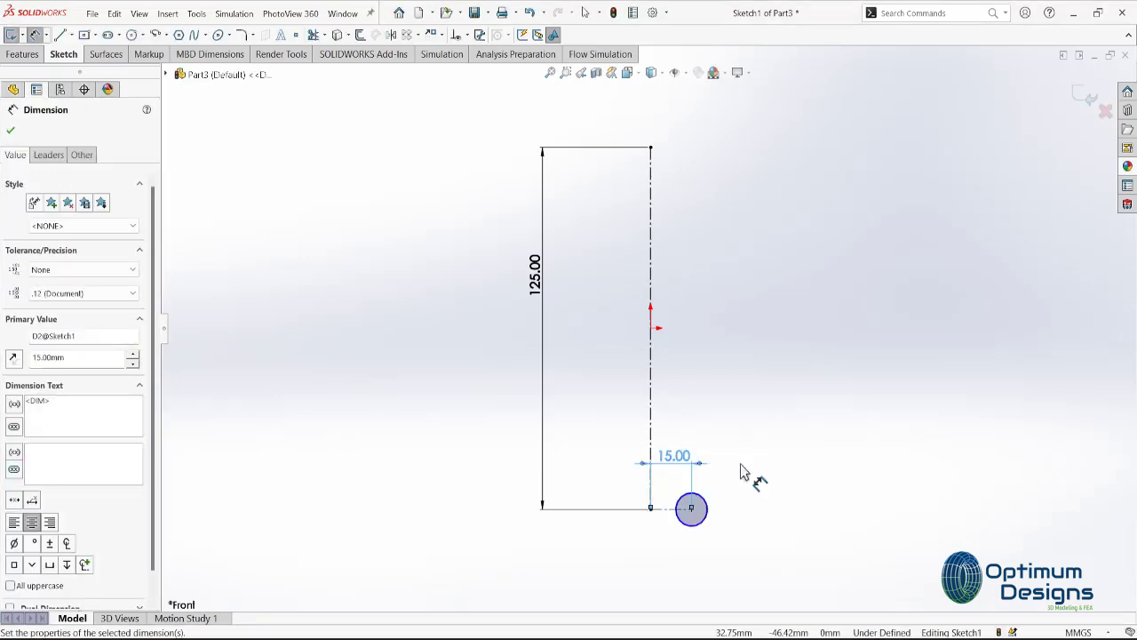
- Exit Sketch1 and begin a new sketch on the Front Plane
scroll(724, 502, "down", 3)
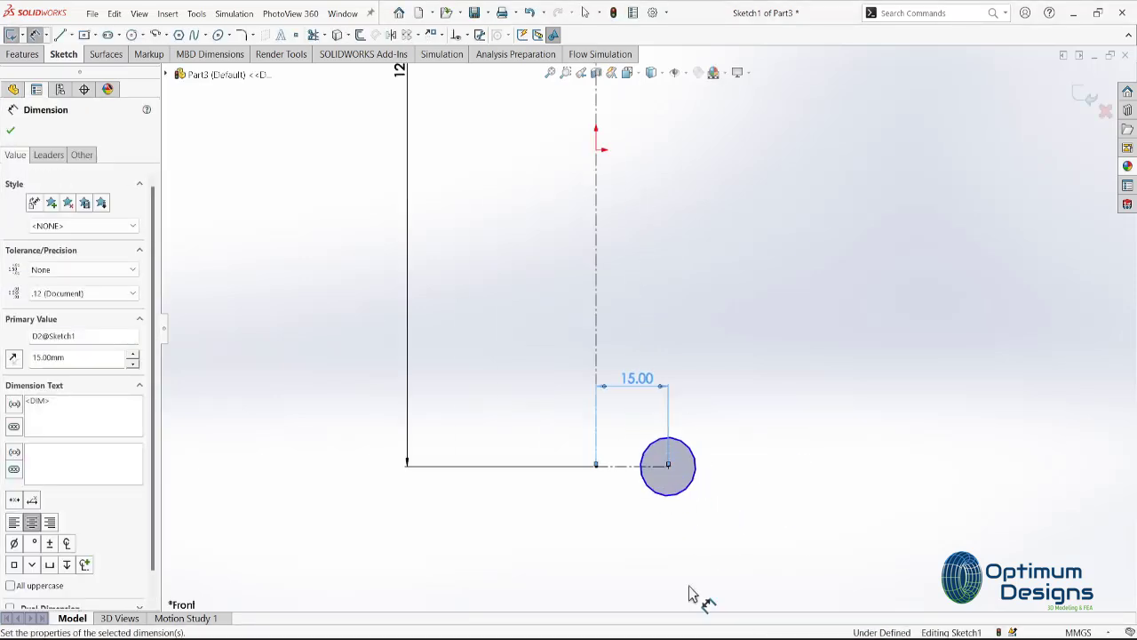
left_click(1085, 102)
right_click(51, 199)
left_click(84, 176)
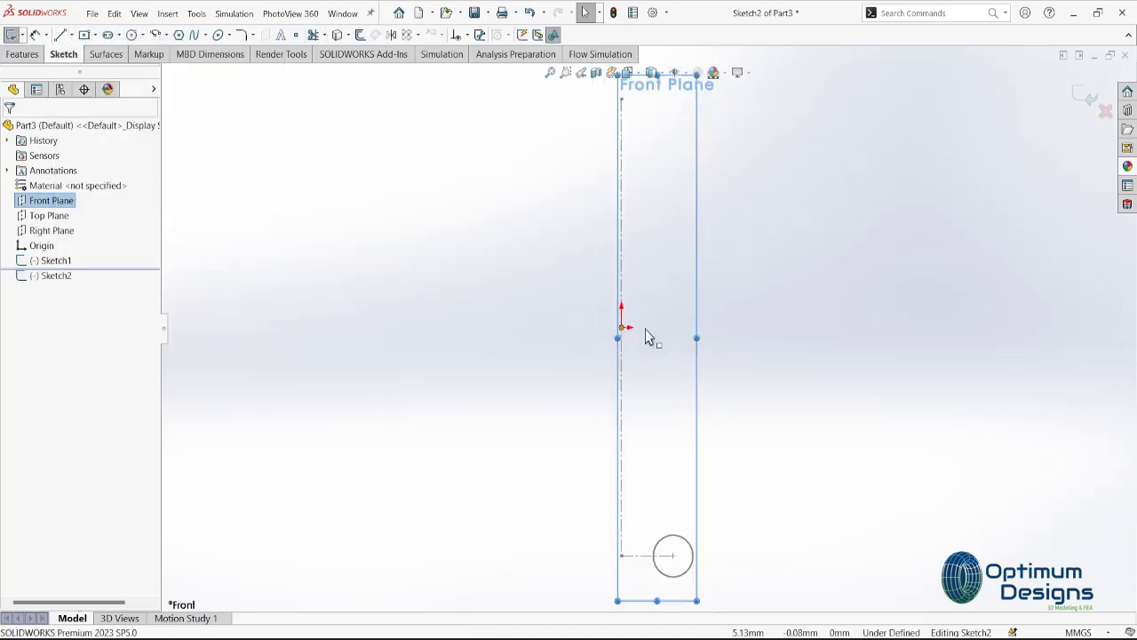
- Draw a vertical path line across the origin in Sketch2
scroll(645, 335, "up", 2)
left_click(61, 34)
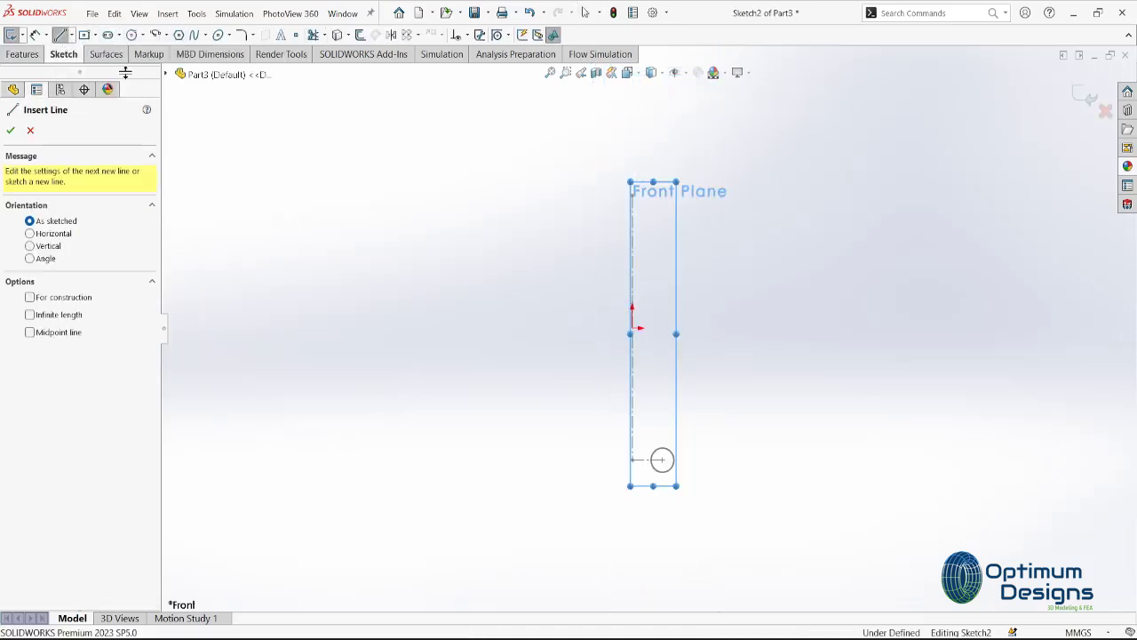
left_click(633, 124)
left_click(633, 561)
key("Escape")
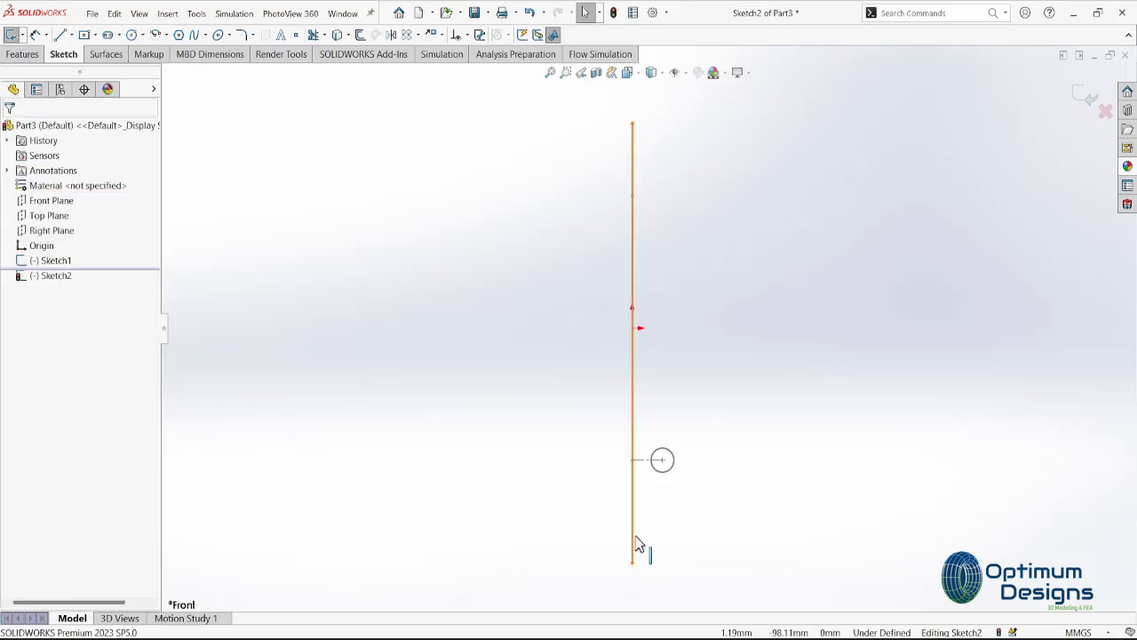
left_click(634, 540)
type("15.0")
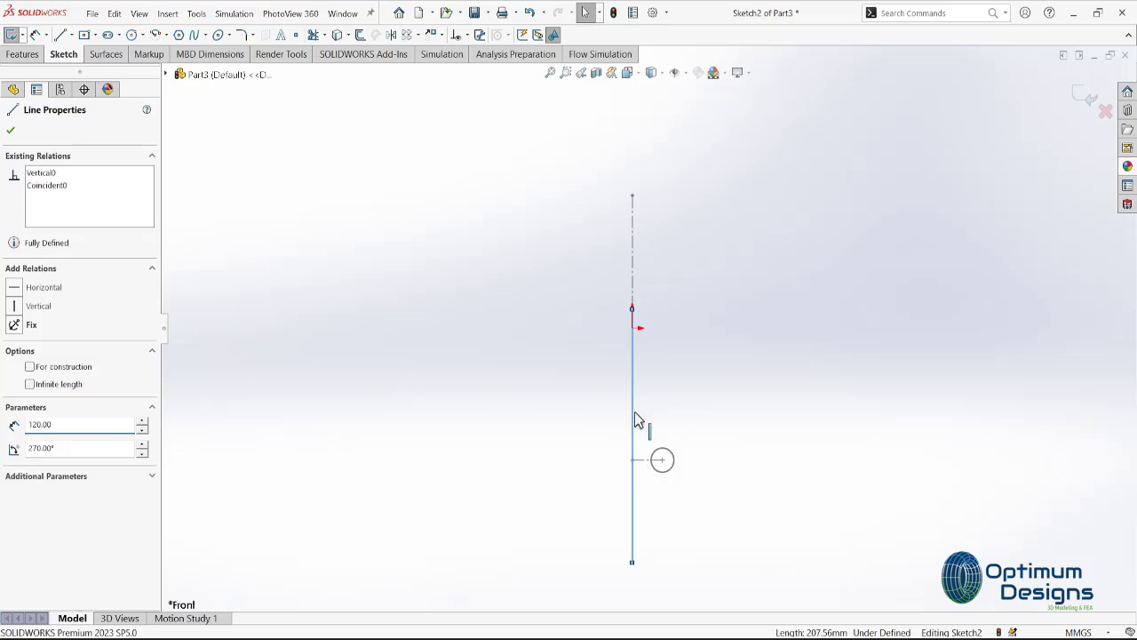
- Dimension the line 120 mm, make its midpoint coincident with the origin, and exit Sketch2
left_click(35, 34)
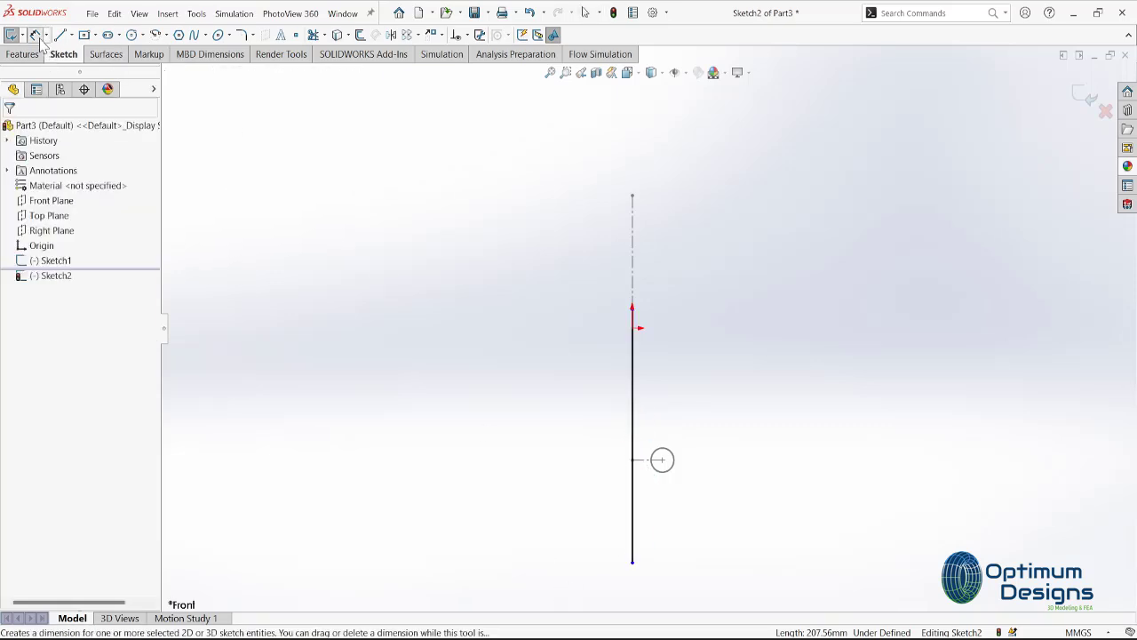
left_click(632, 532)
left_click(552, 493)
key("Return")
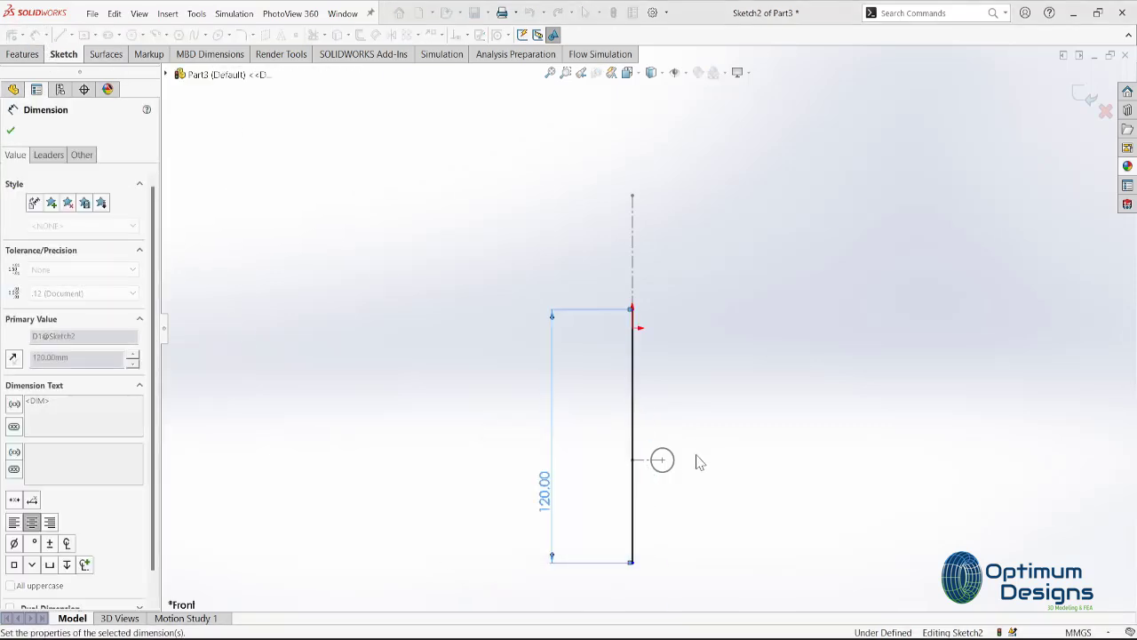
key("Escape")
right_click(622, 391)
left_click(675, 438)
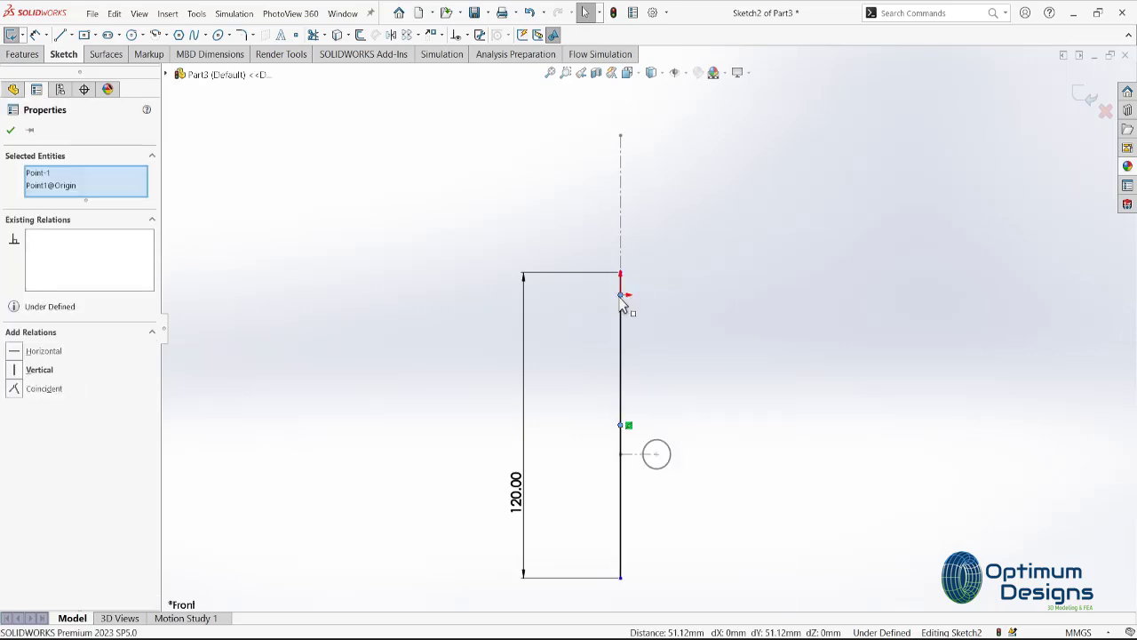
left_click(19, 391)
left_click(844, 72)
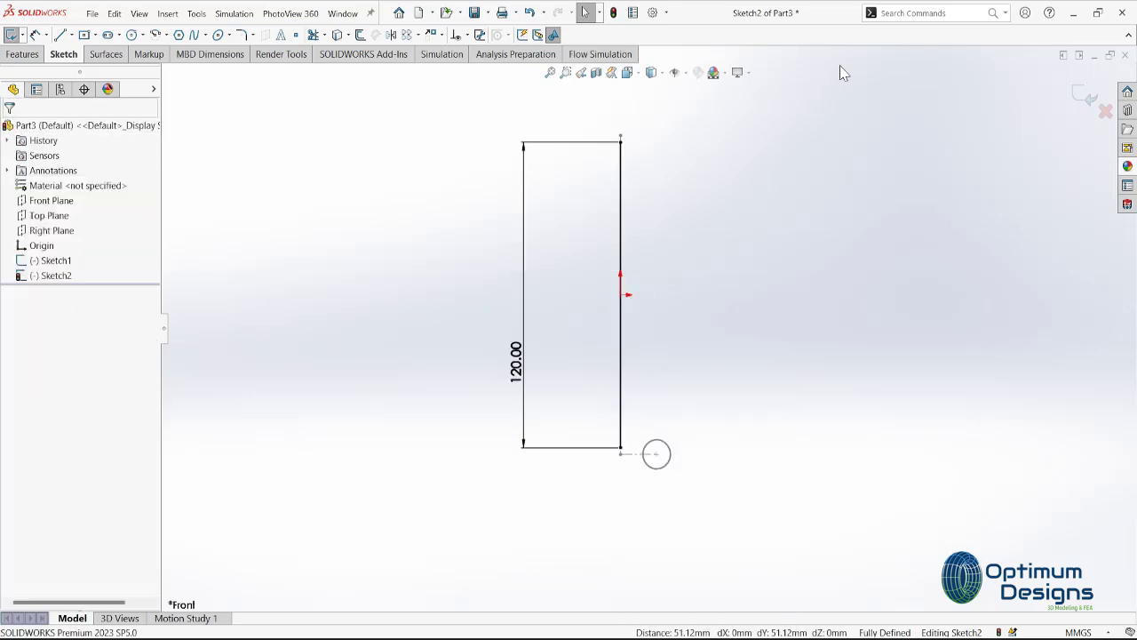
left_click(1066, 99)
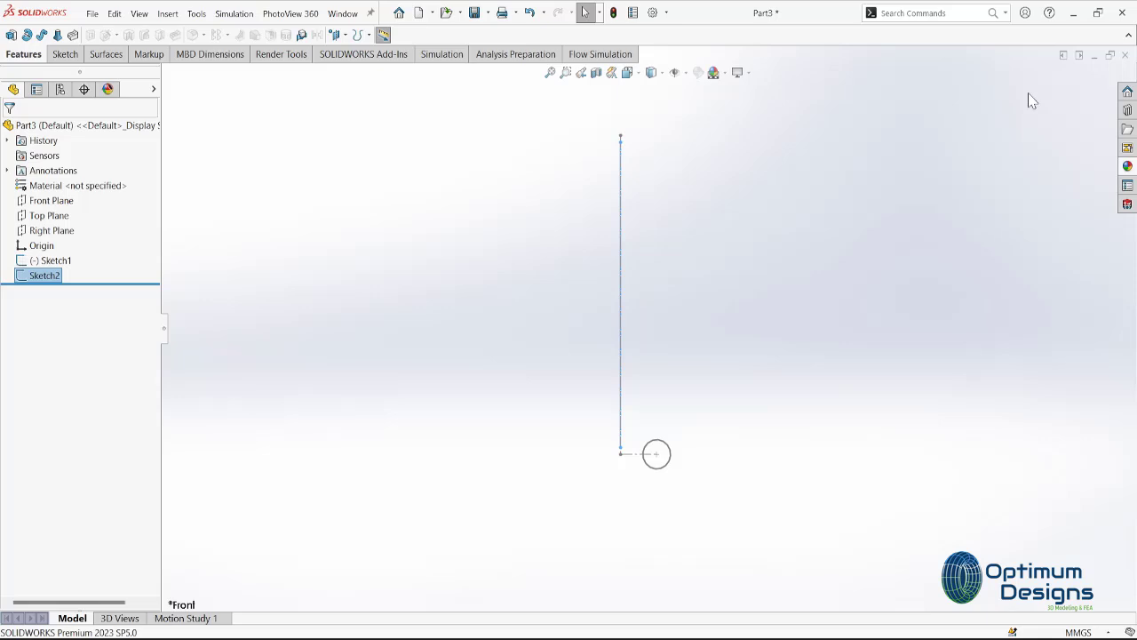
- Try a Swept Boss/Base with the circle as profile, then cancel it
left_click(42, 34)
left_click(662, 467)
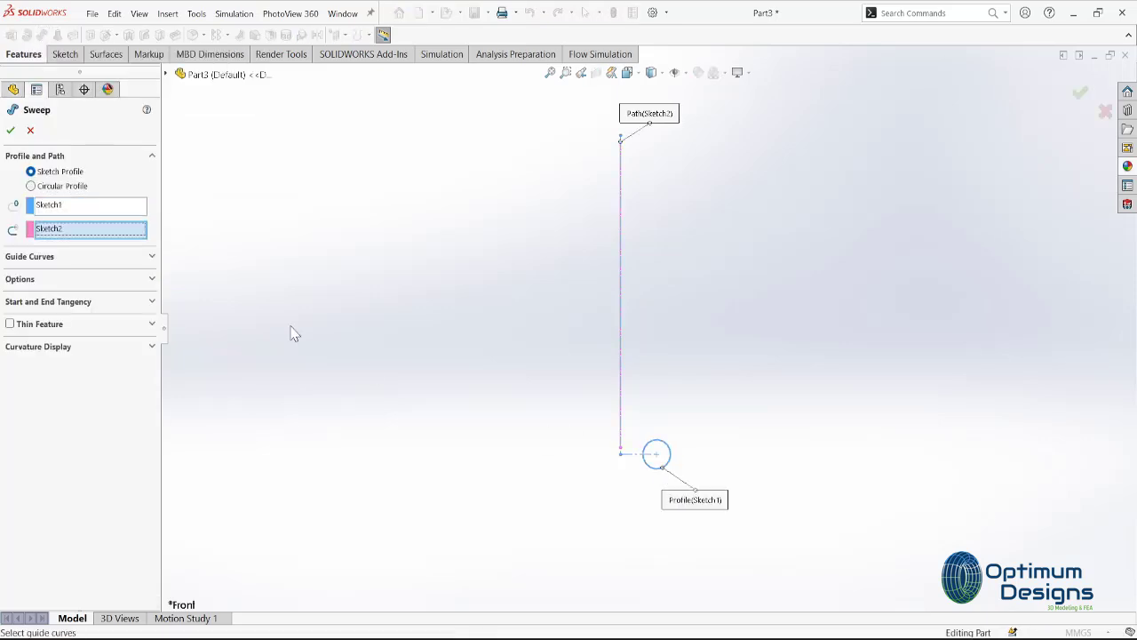
left_click(103, 210)
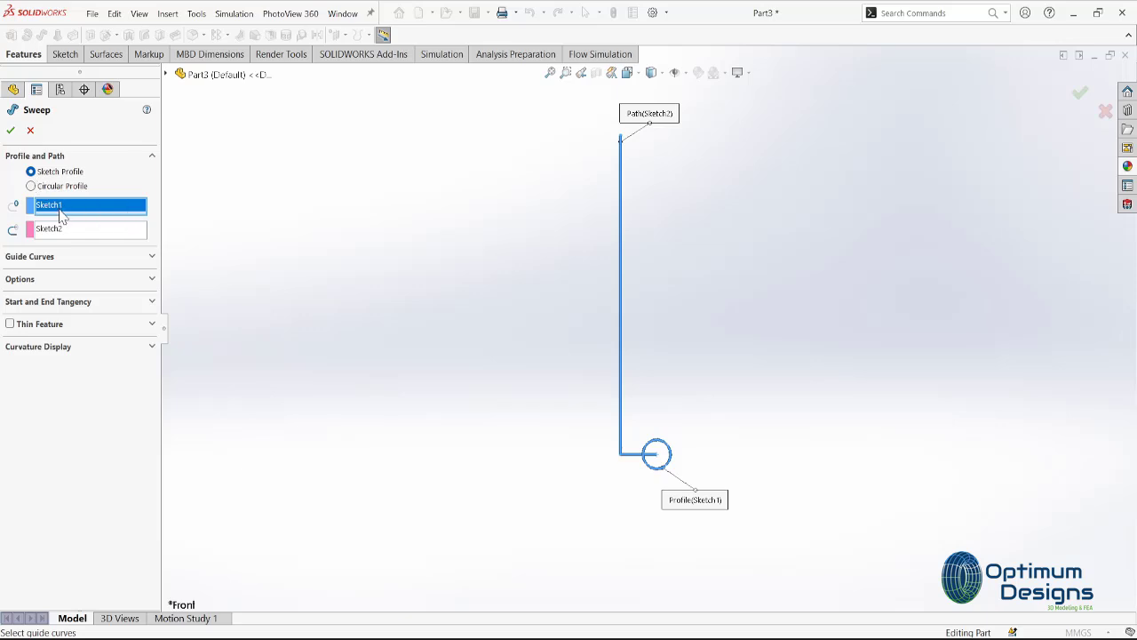
left_click(31, 130)
- Edit Sketch1, attempt to delete the horizontal centerline but keep it, and exit
right_click(45, 260)
left_click(74, 231)
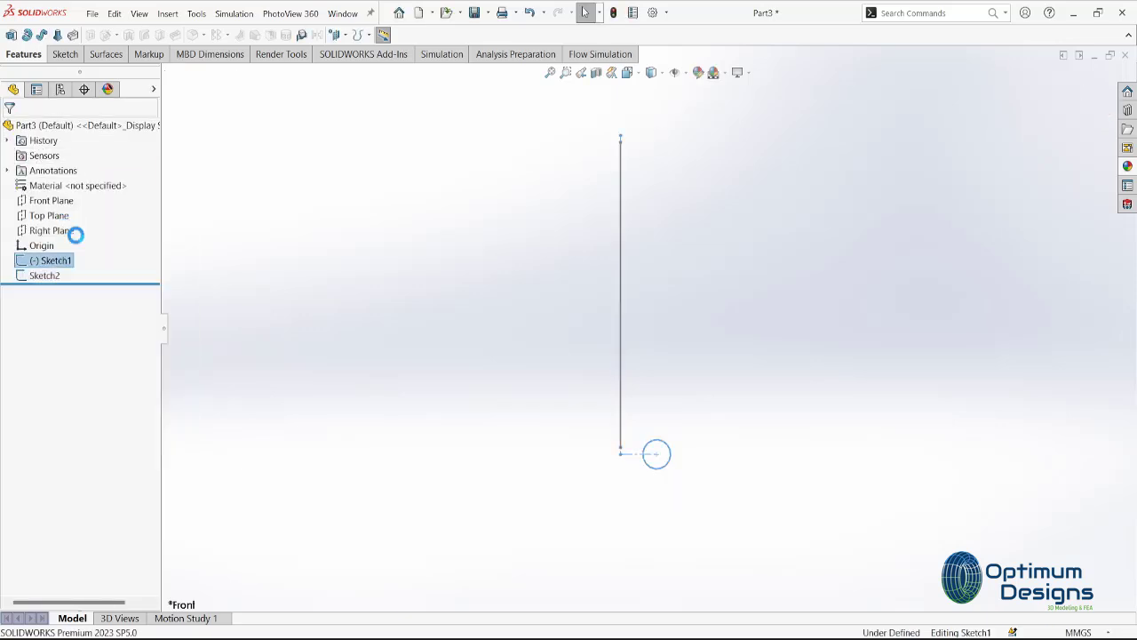
scroll(633, 550, "down", 3)
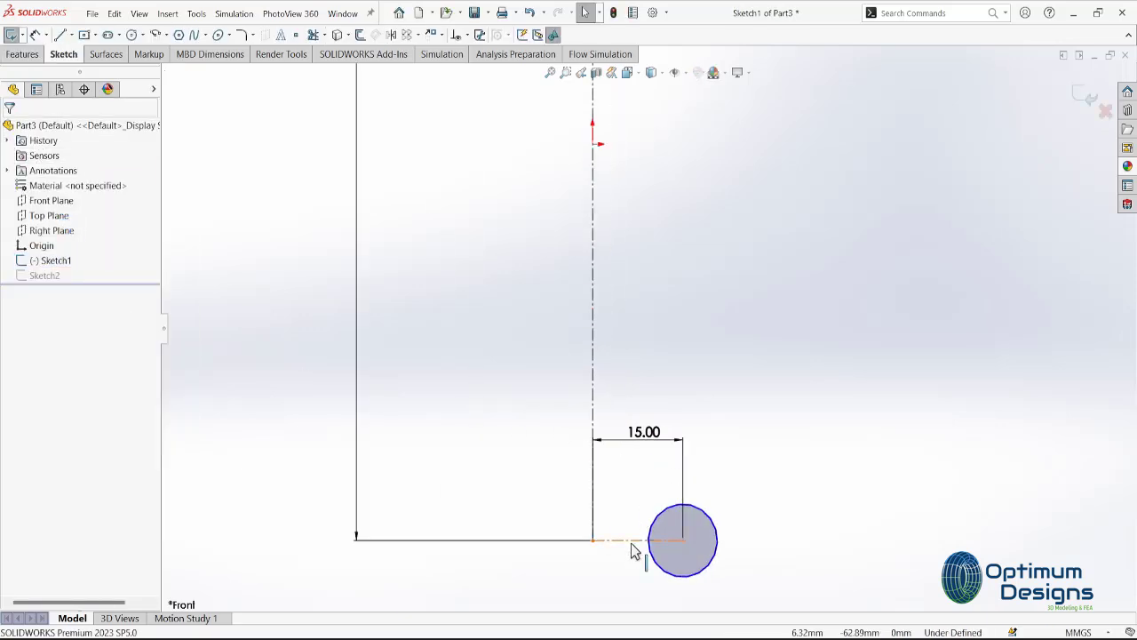
left_click(594, 348)
key("Delete")
left_click(593, 326)
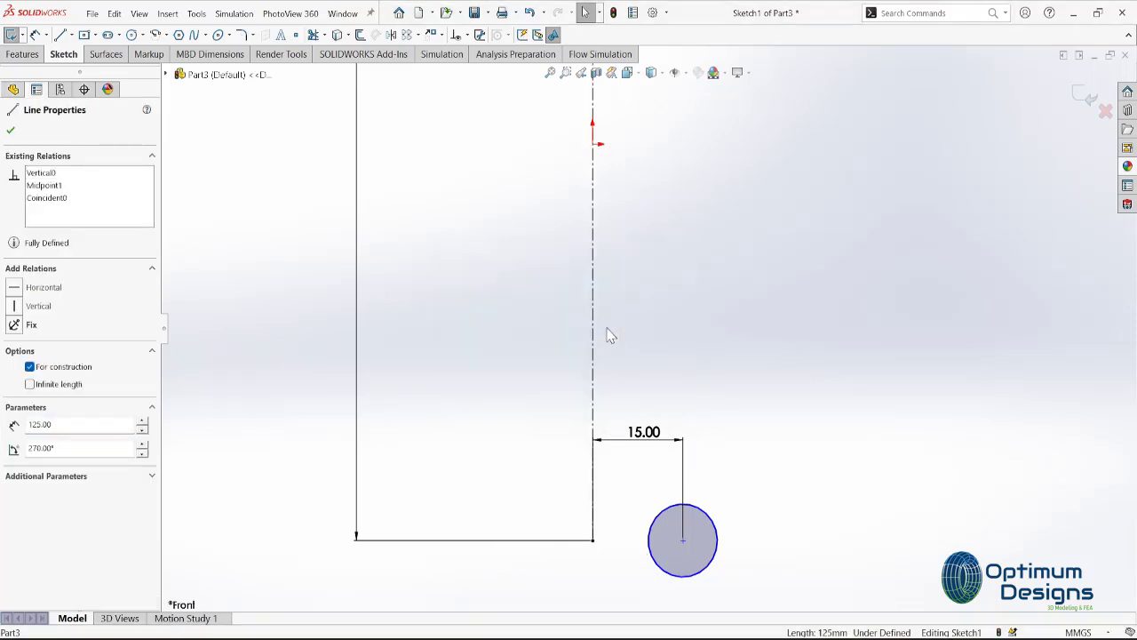
left_click(1084, 99)
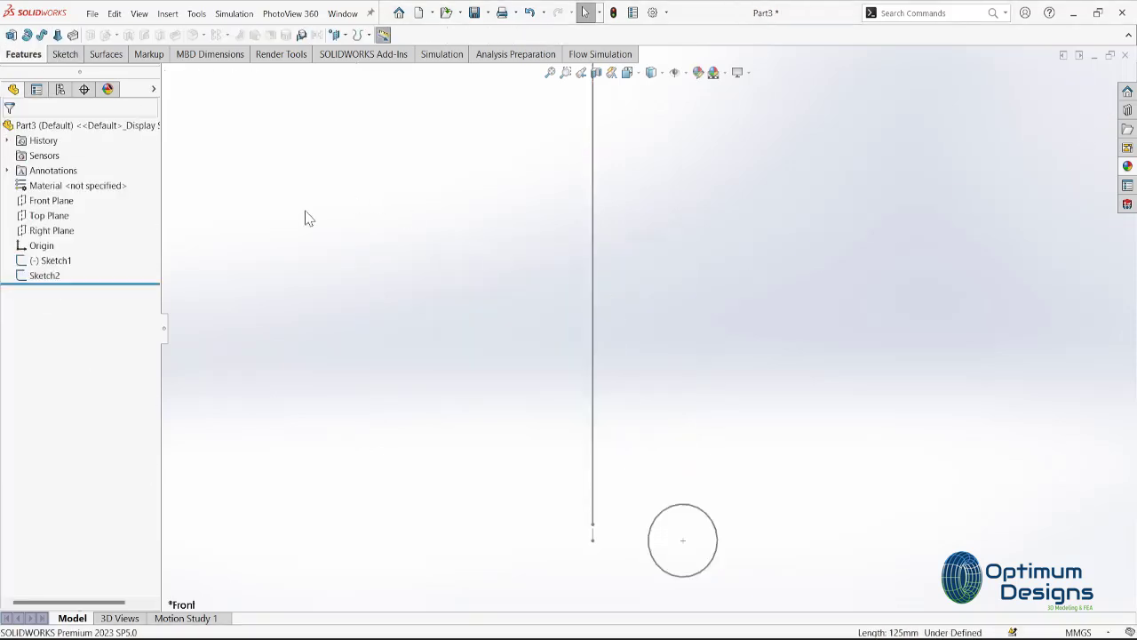
- Restart the sweep with the Sketch1 circle as profile and Sketch2 as path
left_click(42, 35)
left_click(718, 539)
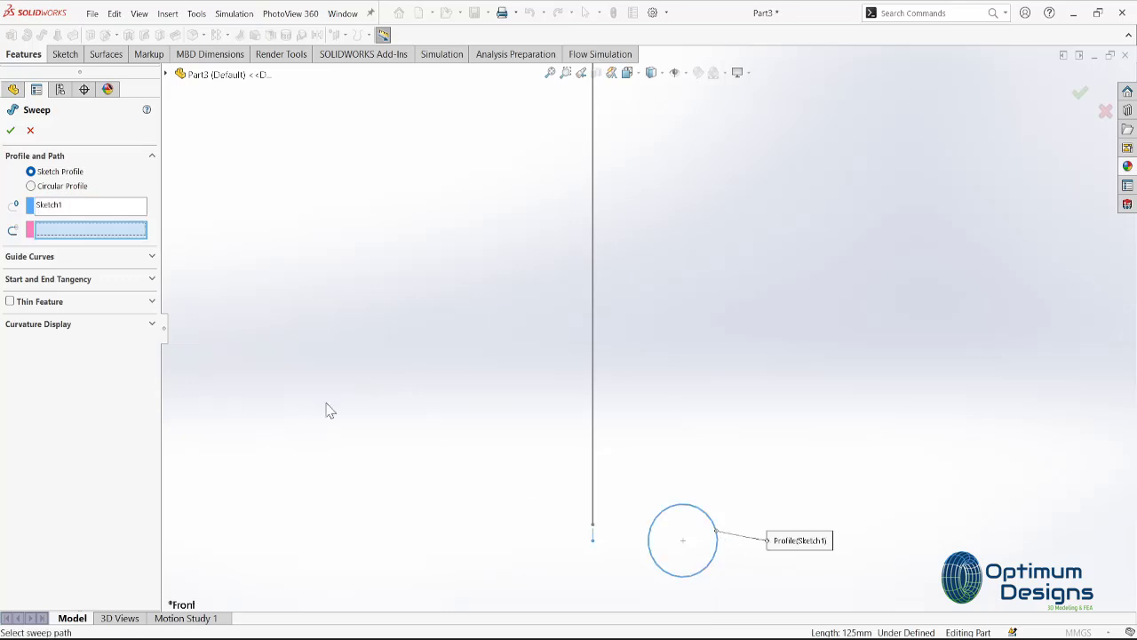
left_click(166, 75)
left_click(216, 226)
- Set profile orientation to Keep Normal Constant and profile twist to Specify Twist Value
left_click(127, 279)
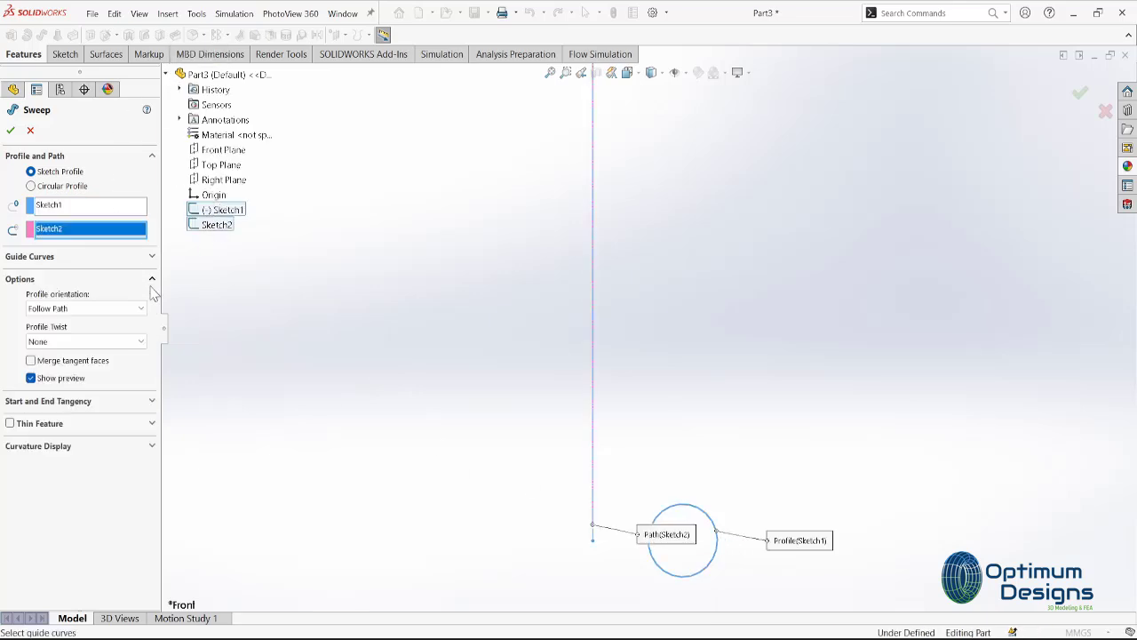
left_click(85, 308)
left_click(67, 321)
left_click(101, 345)
left_click(76, 366)
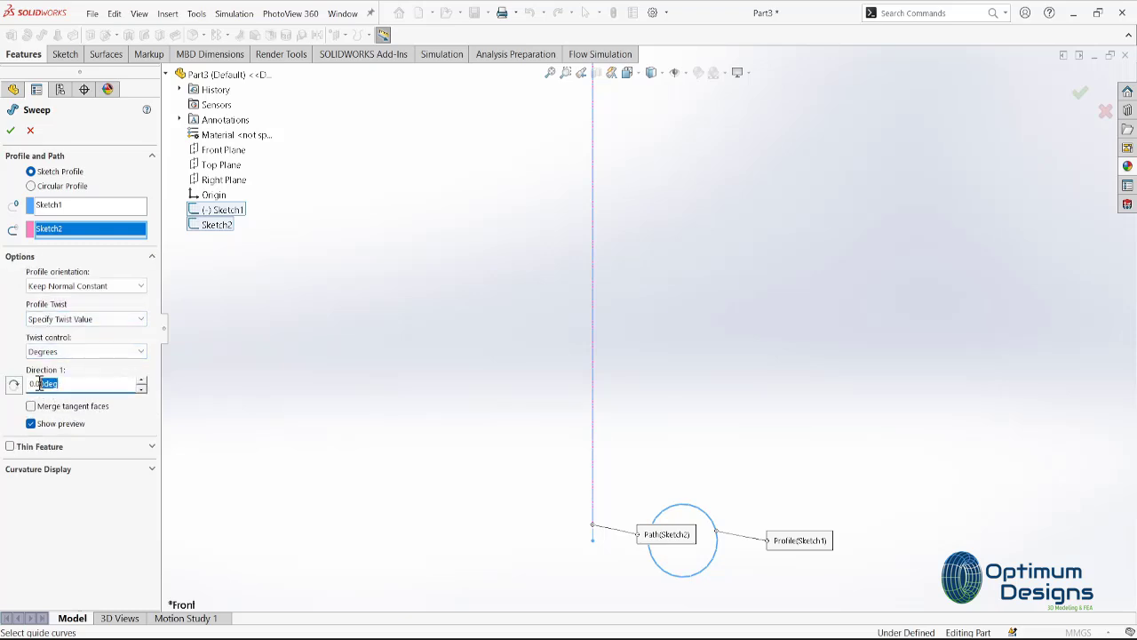
type("8")
- Set the sweep twist to 8 revolutions to form the coil spring
key("Return")
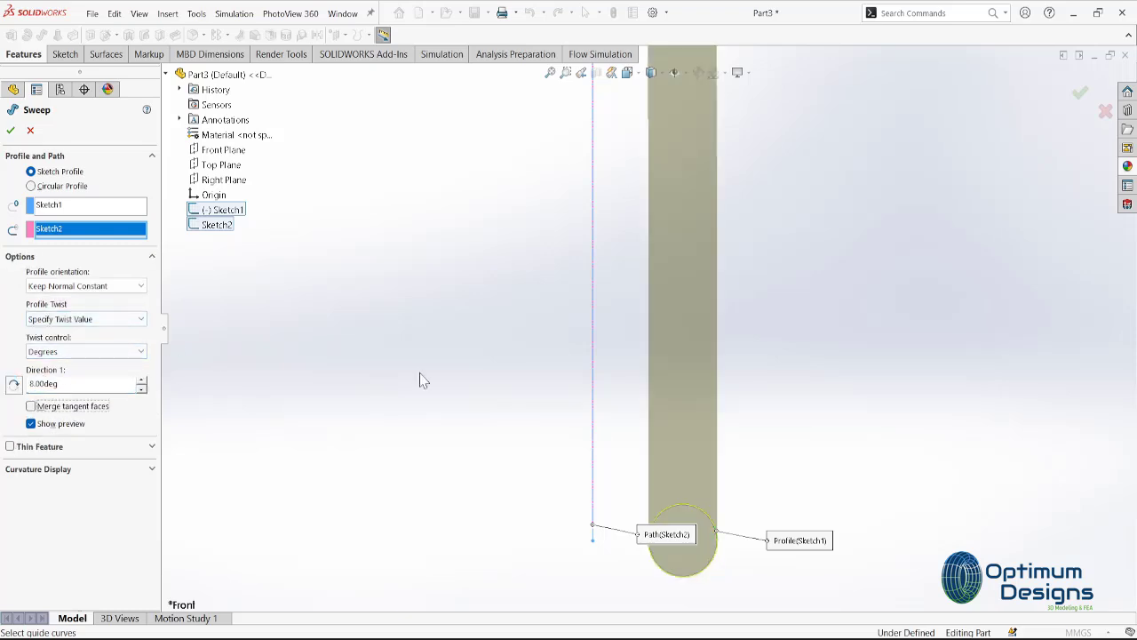
key("z")
key("z")
left_click(85, 351)
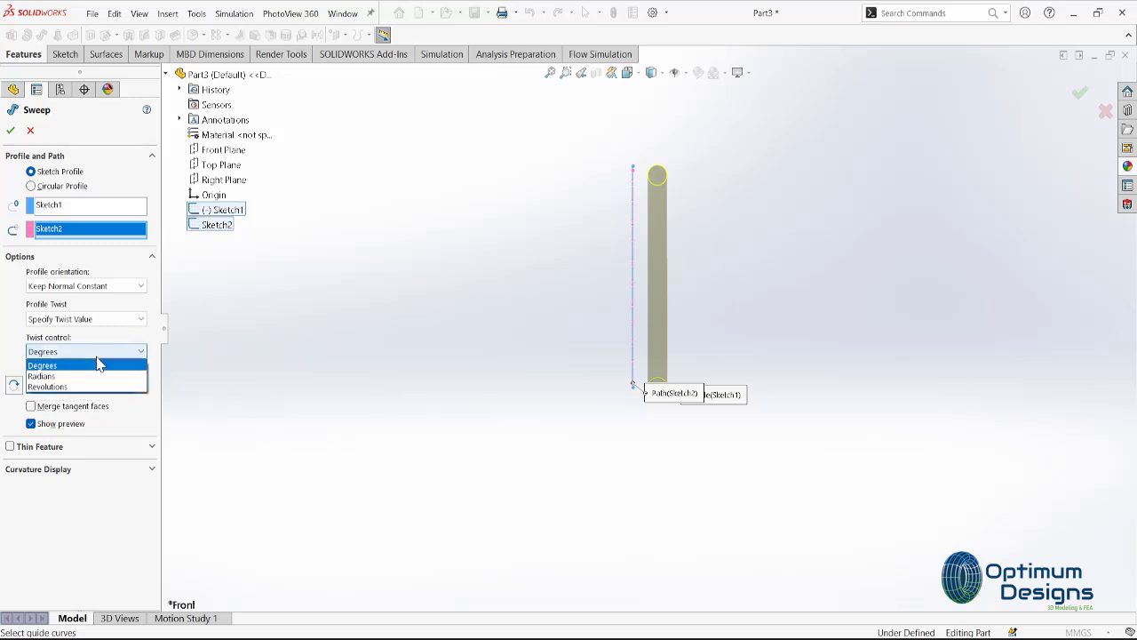
left_click(89, 382)
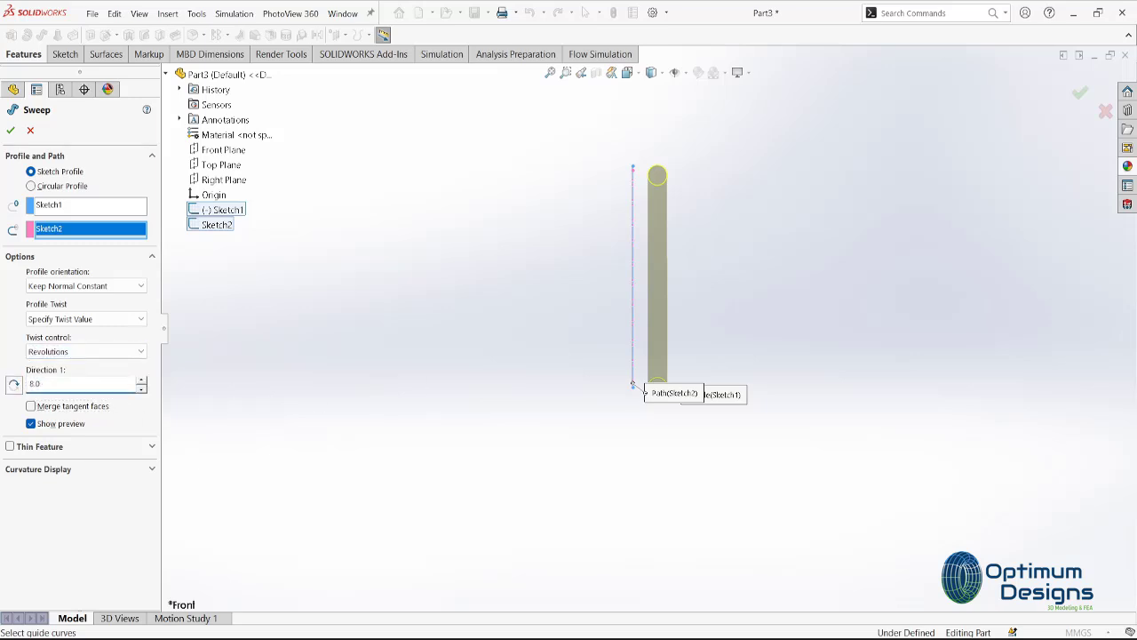
key("Return")
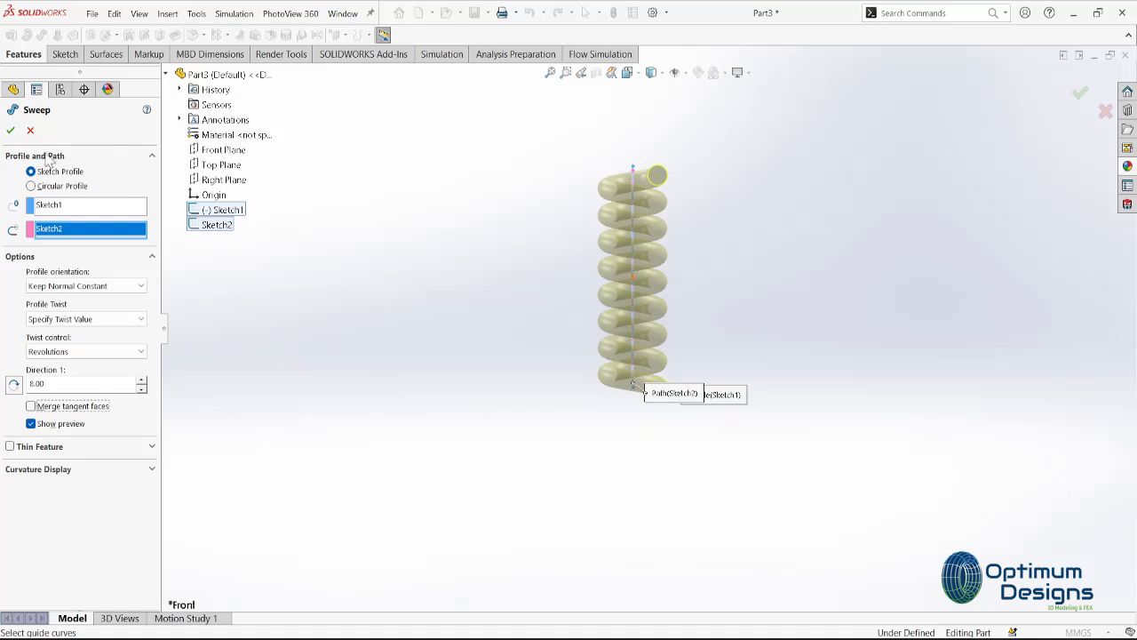
left_click(12, 131)
- Edit Sketch1 and dimension the wire profile circle to a 7.50 diameter
scroll(677, 220, "down", 5)
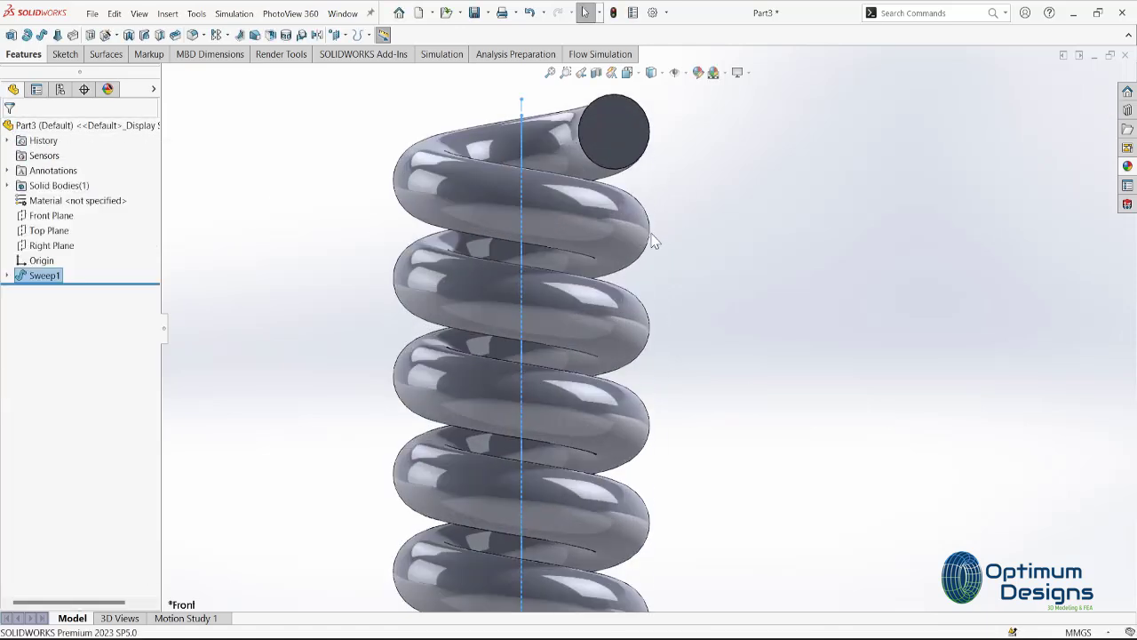
left_click(8, 276)
left_click(64, 290)
left_click(76, 268)
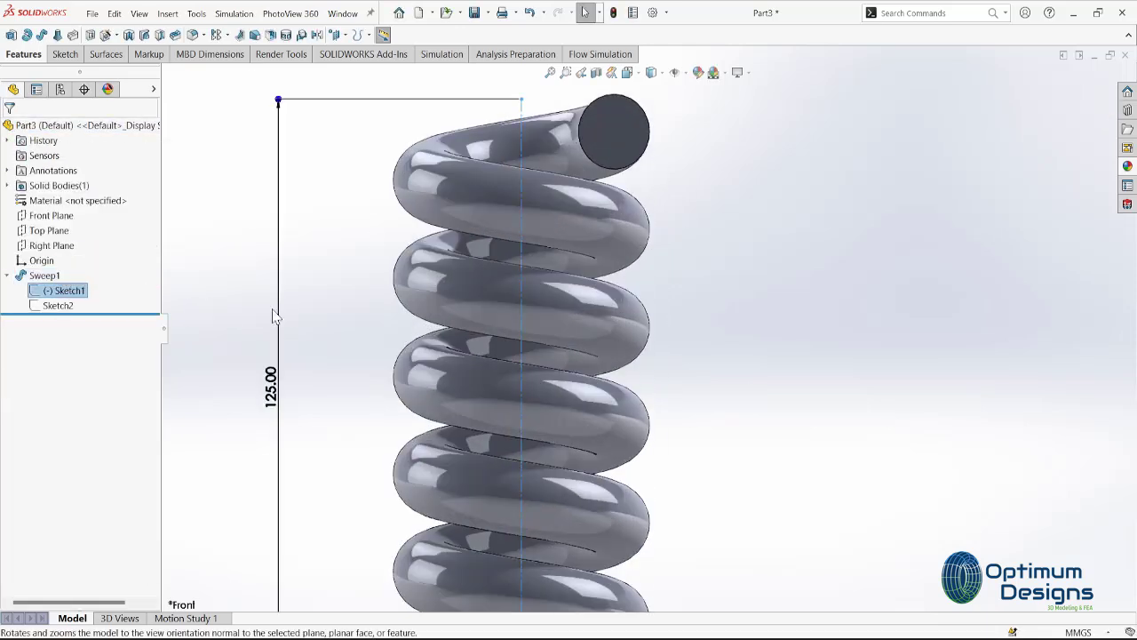
right_click(66, 291)
left_click(72, 250)
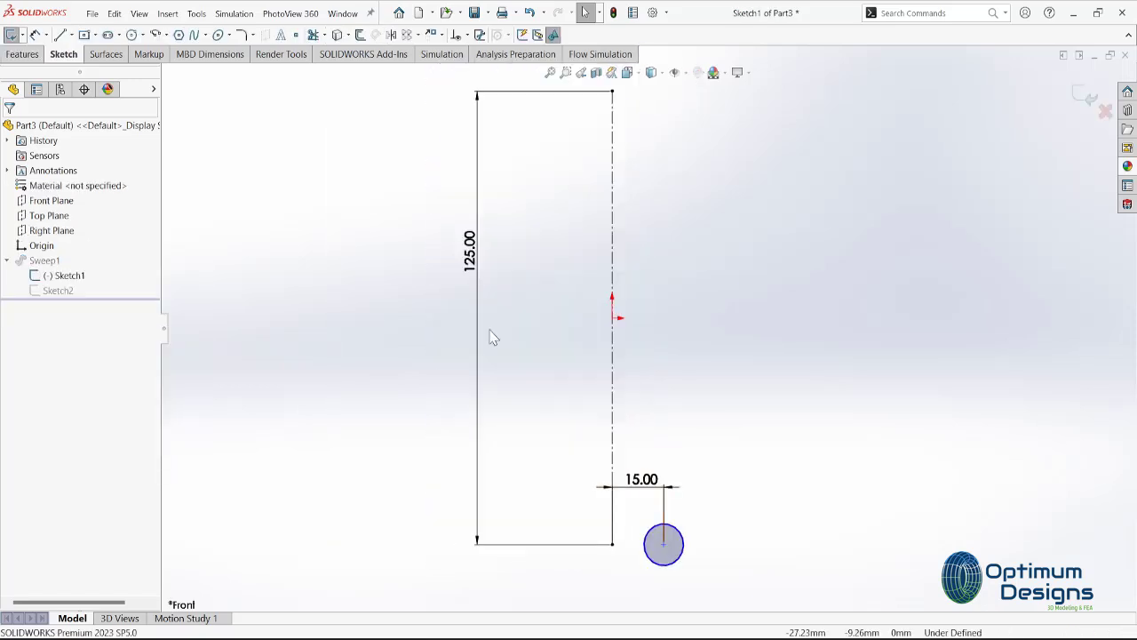
left_click(33, 37)
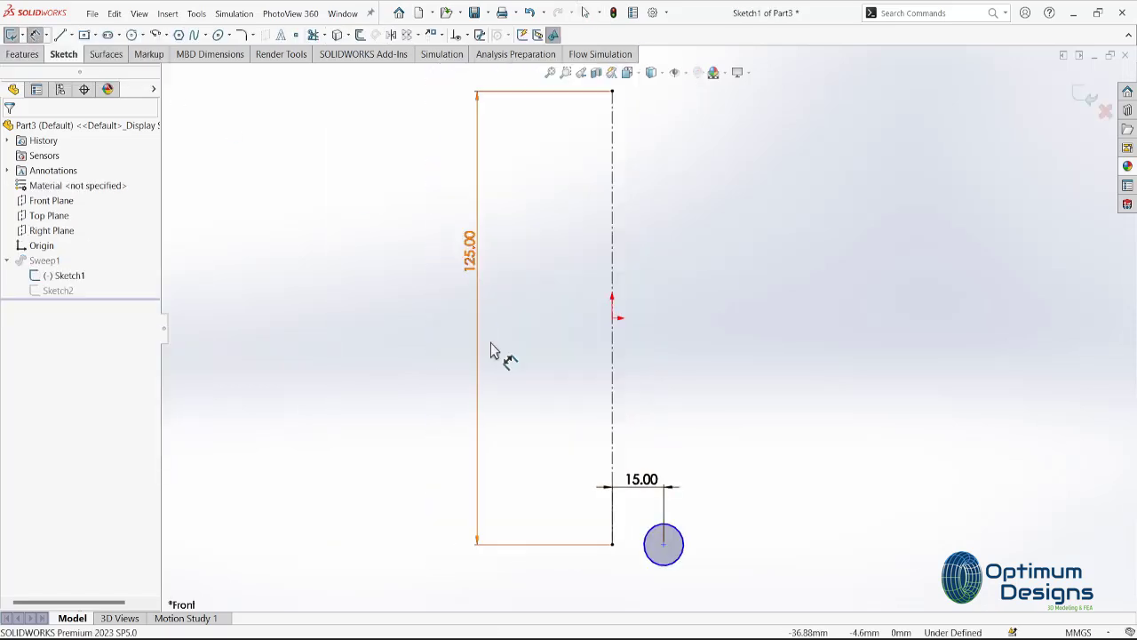
left_click(685, 543)
left_click(737, 558)
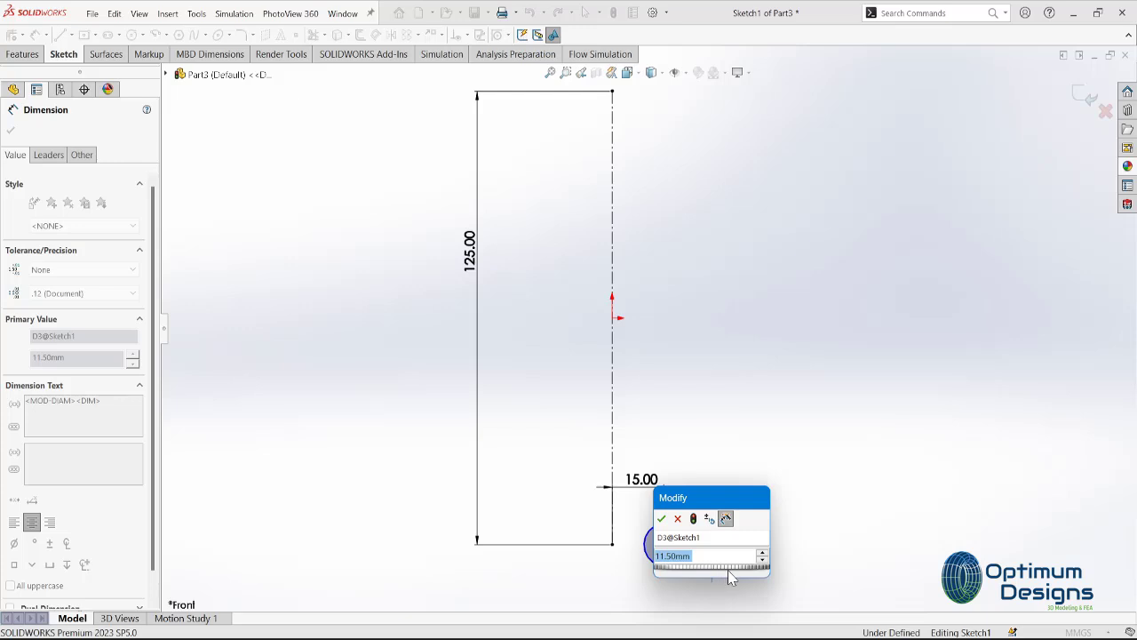
type("7.5")
key("Return")
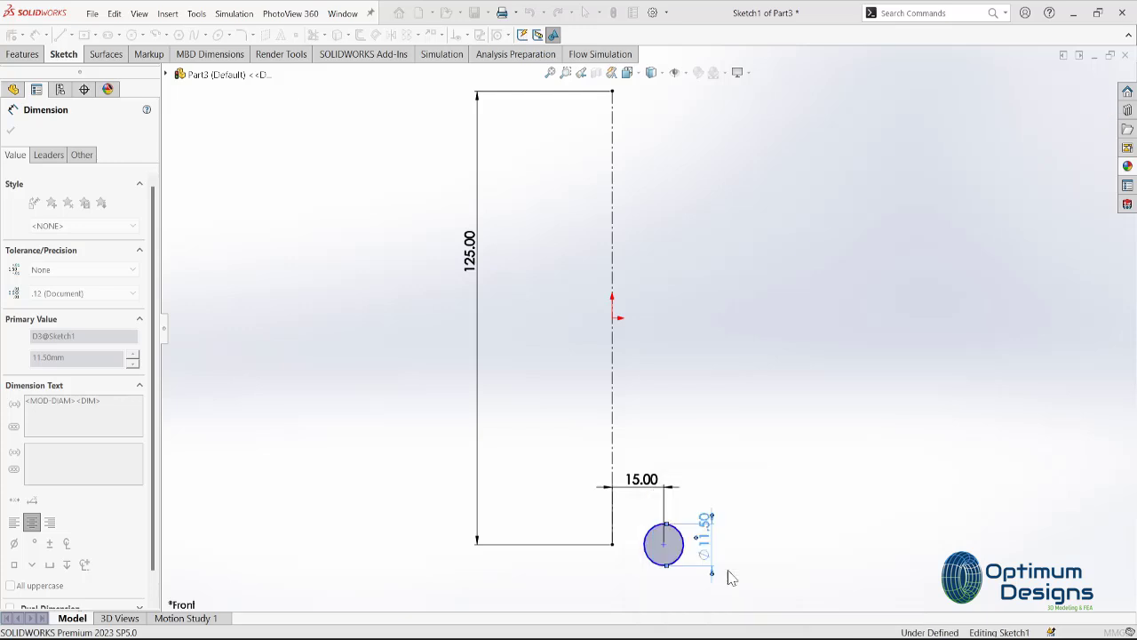
left_click(1086, 96)
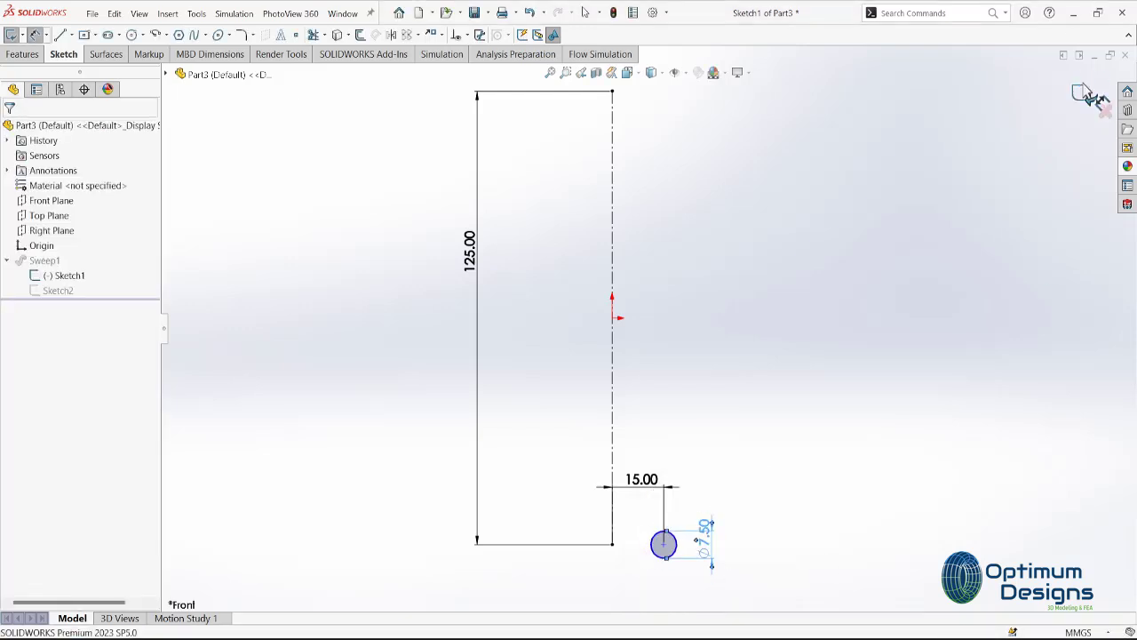
- Sketch a centre rectangle around the spring on the Front Plane
left_click(50, 215)
right_click(51, 215)
left_click(56, 198)
left_click(92, 35)
left_click(133, 70)
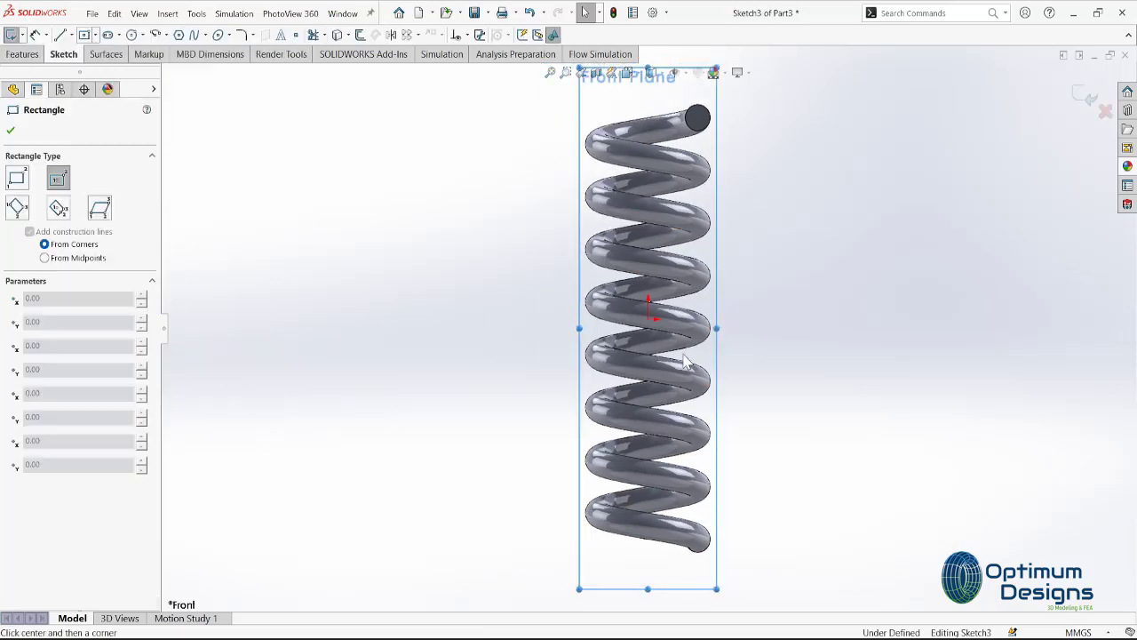
left_click(648, 319)
left_click(711, 118)
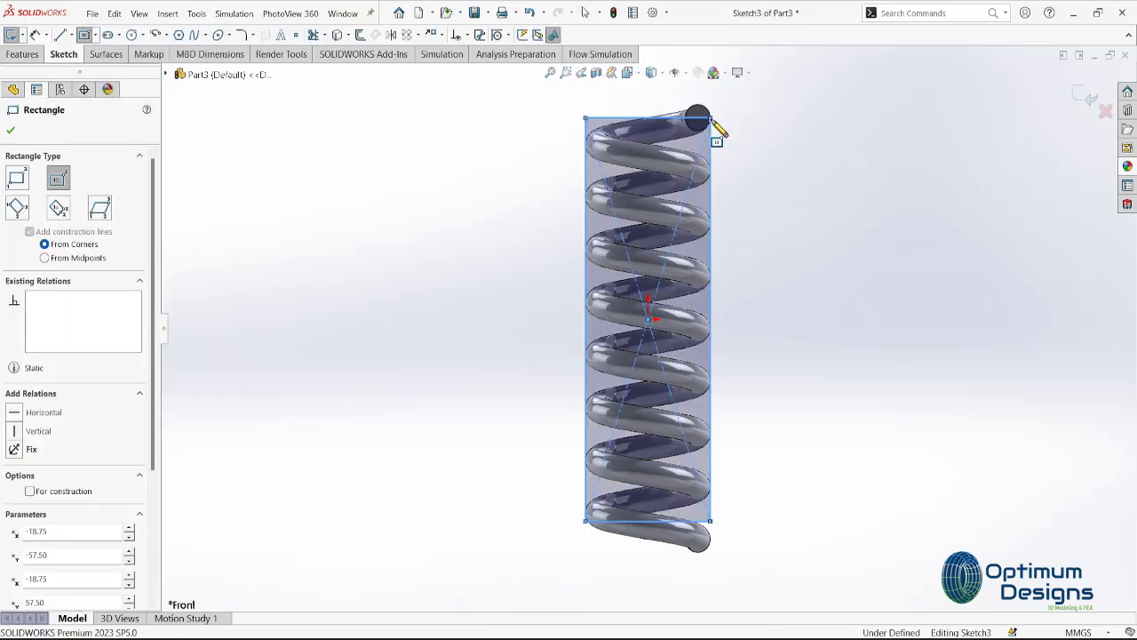
- Add a line along the spring's lower edge and trim its stray part outside the rectangle
left_click(61, 34)
scroll(789, 526, "up", 3)
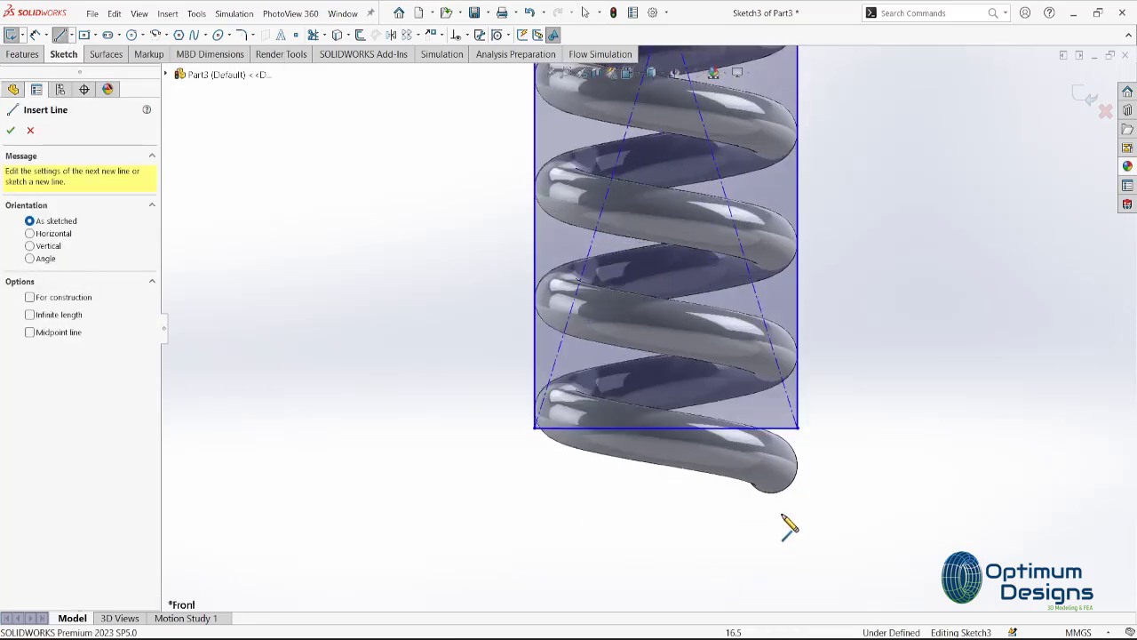
left_click(798, 465)
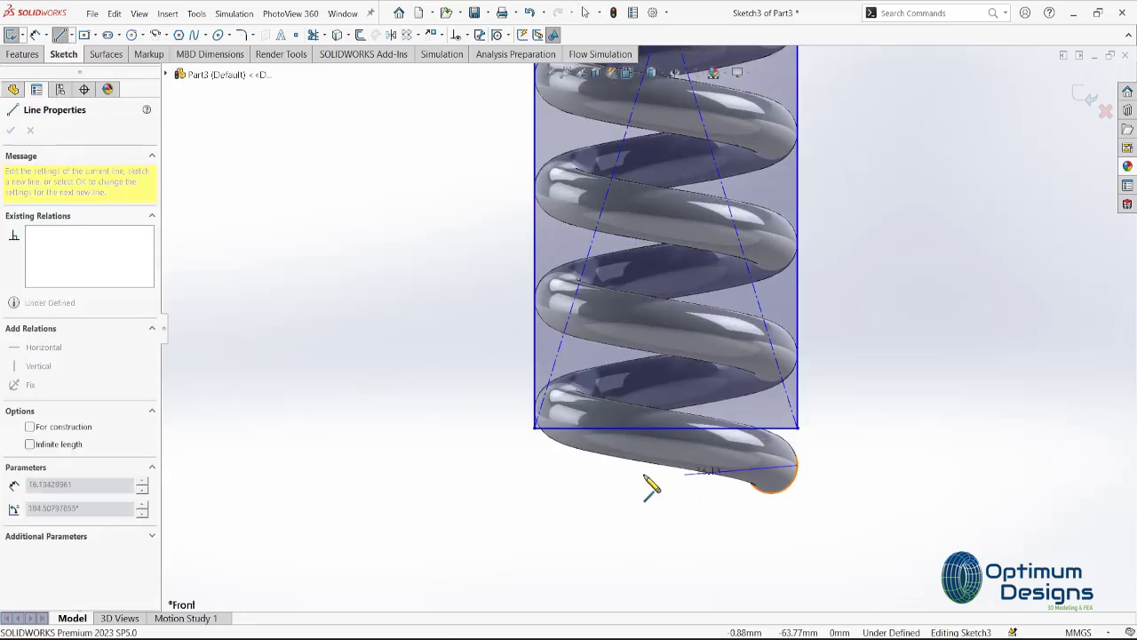
left_click(479, 465)
key("Escape")
left_click(321, 35)
left_click(342, 51)
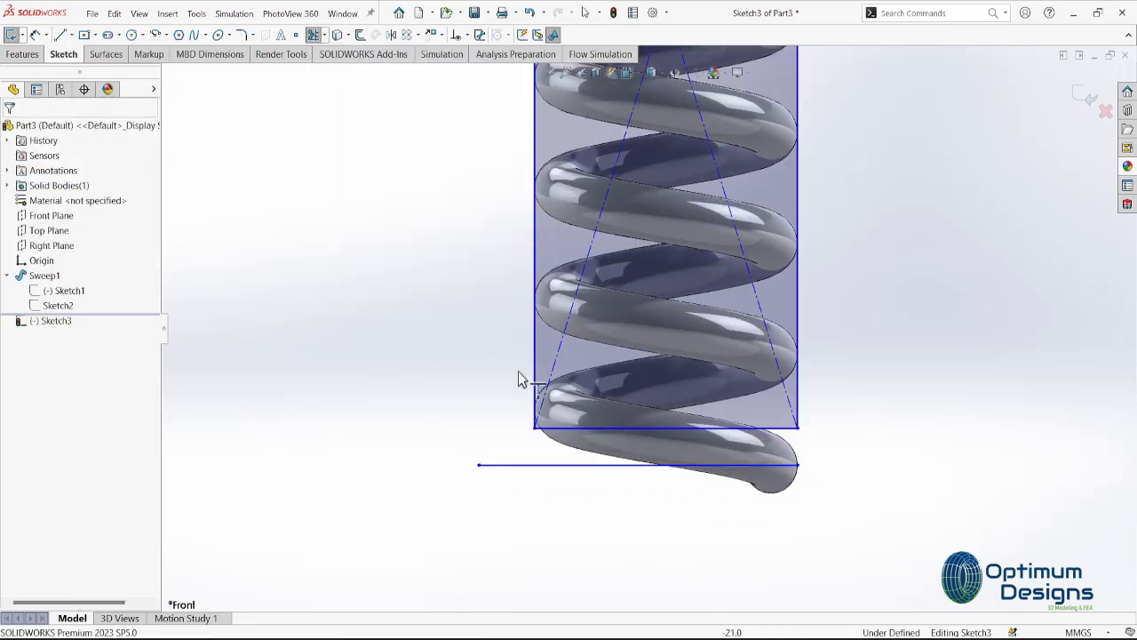
left_click(313, 37)
left_click_drag(487, 504, 612, 383)
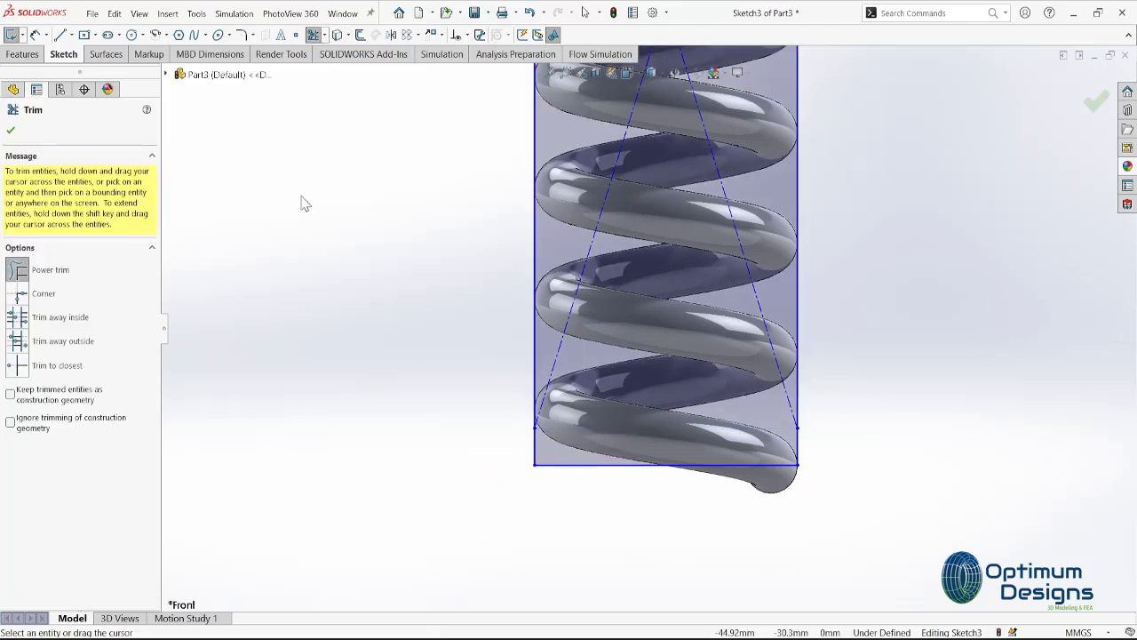
- Cut Through All in both directions, flipped to remove everything outside the rectangle
left_click(23, 55)
left_click(90, 35)
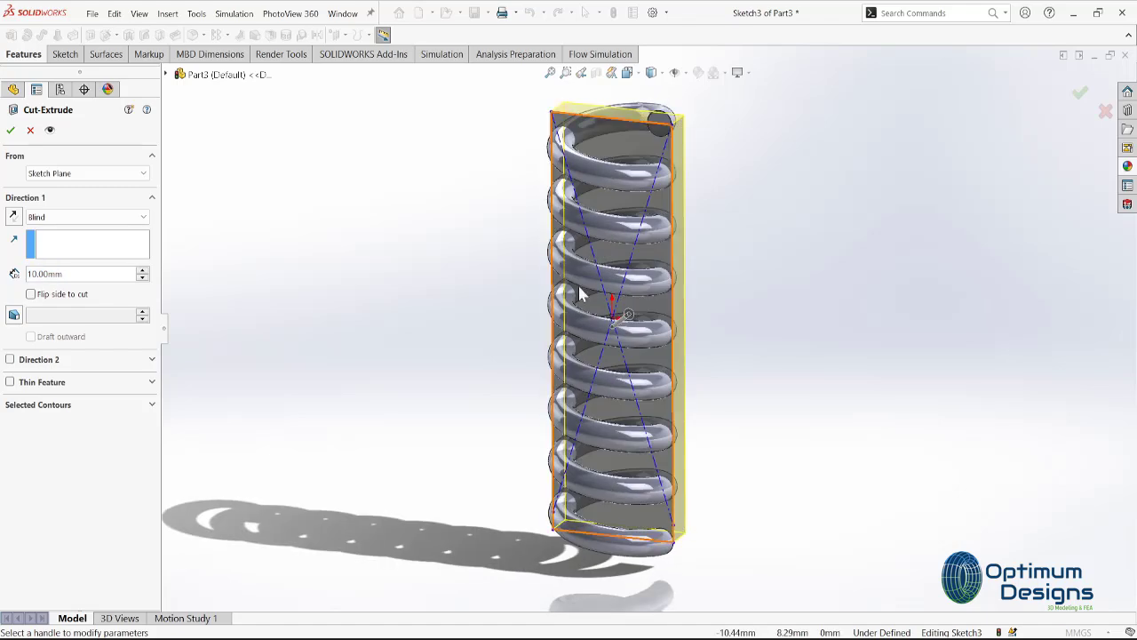
left_click(87, 217)
left_click(53, 249)
left_click(31, 270)
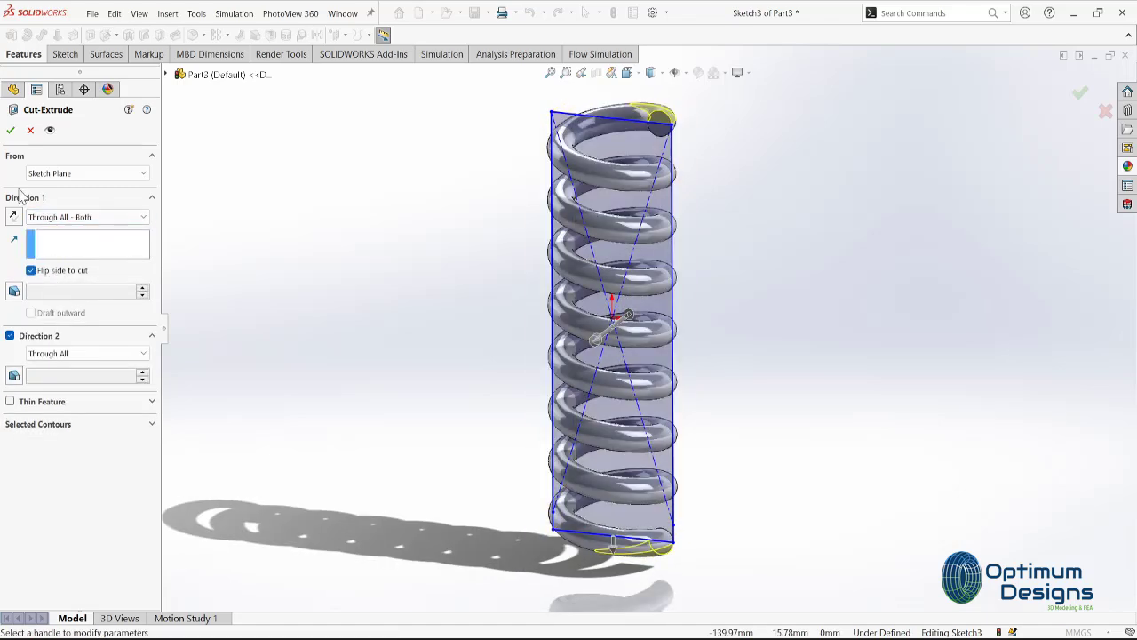
left_click(10, 130)
- Assign Alloy Steel (SS) as the spring's material
right_click(78, 201)
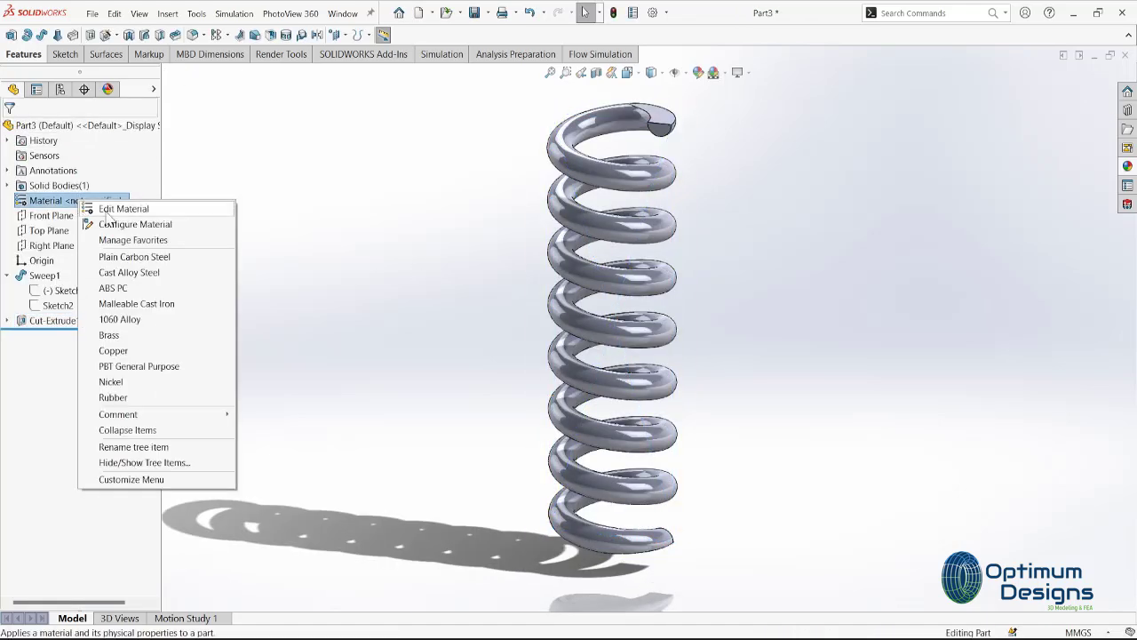
left_click(124, 209)
left_click(377, 490)
left_click(723, 545)
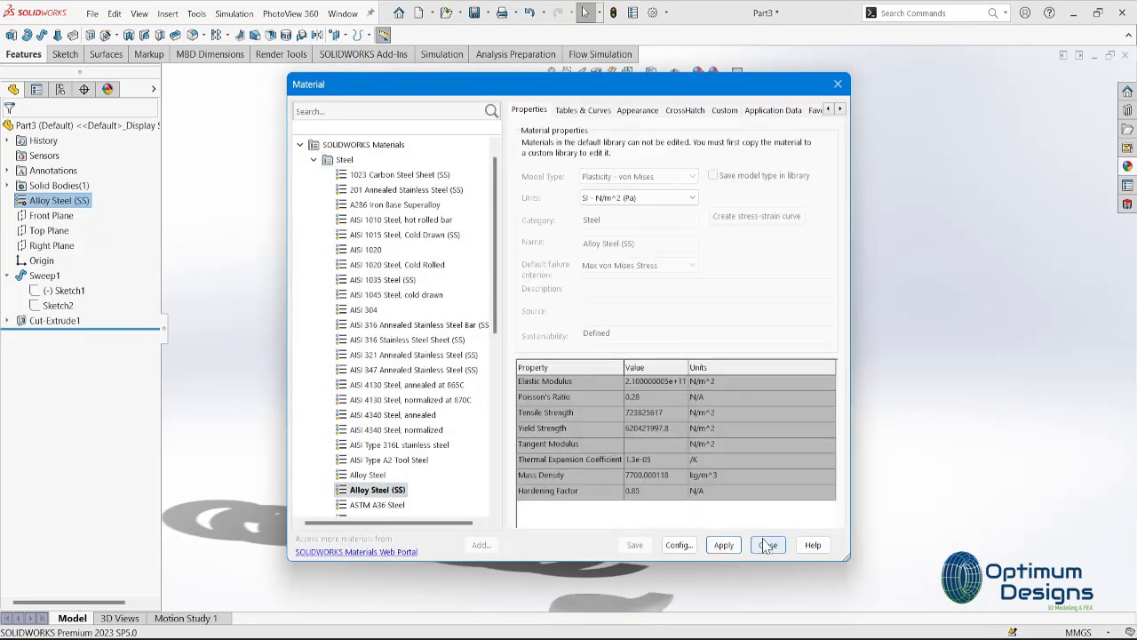
left_click(767, 545)
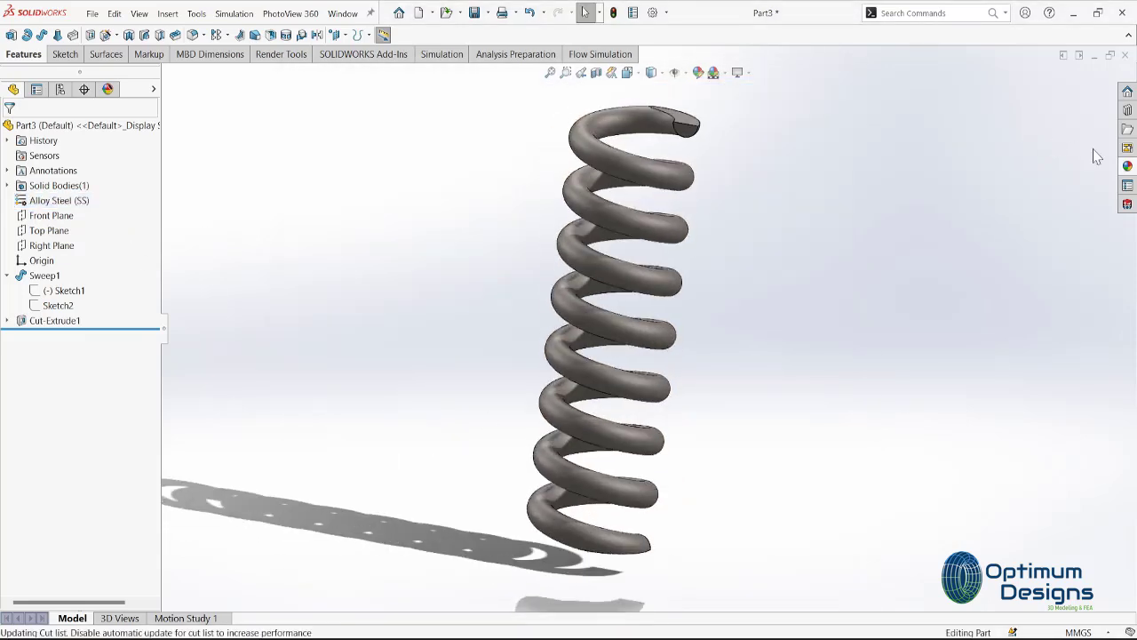
- Apply a red car paint appearance to the spring
left_click(1127, 166)
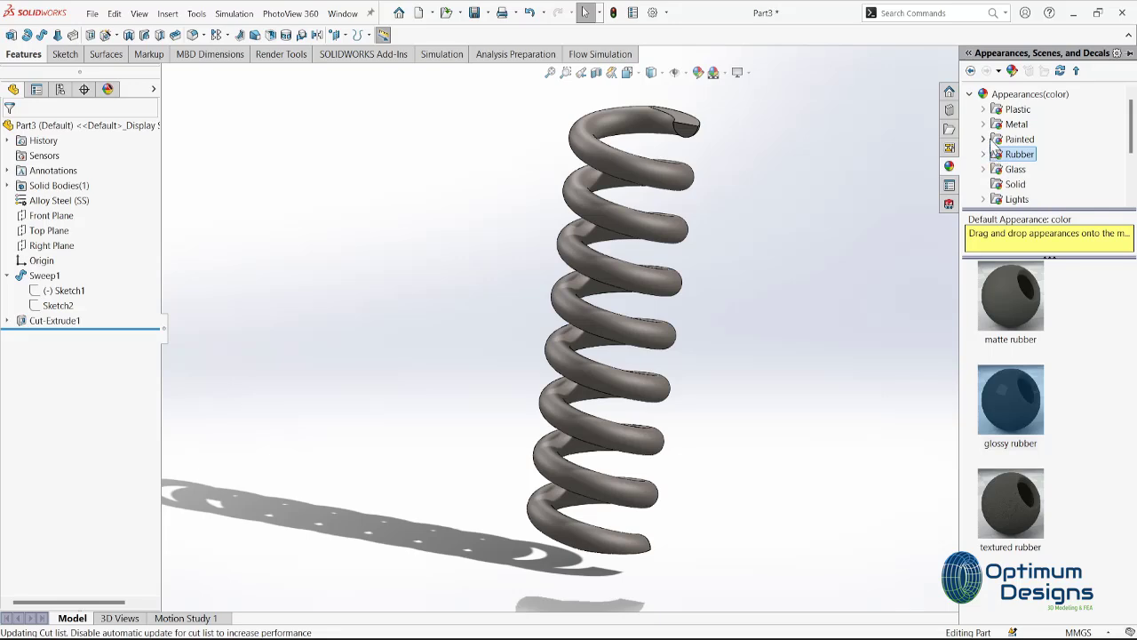
left_click(1022, 154)
left_click_drag(1010, 284, 702, 242)
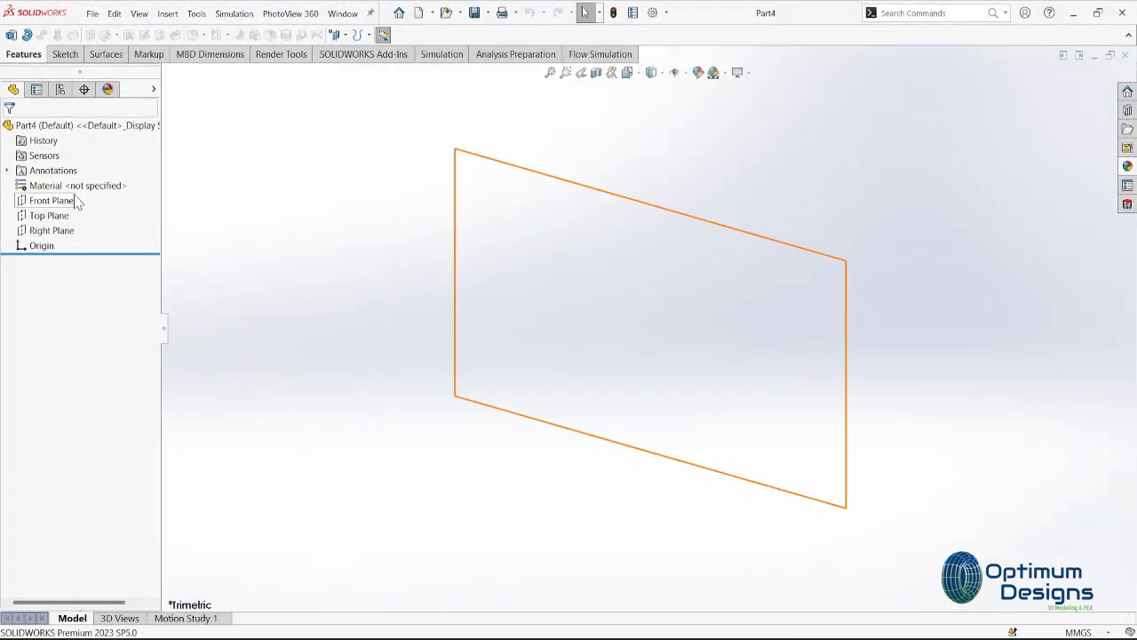
- Sketch two concentric circles on the Top Plane, inner radius 11, and extrude them into a ring
right_click(49, 216)
left_click(73, 189)
left_click(131, 34)
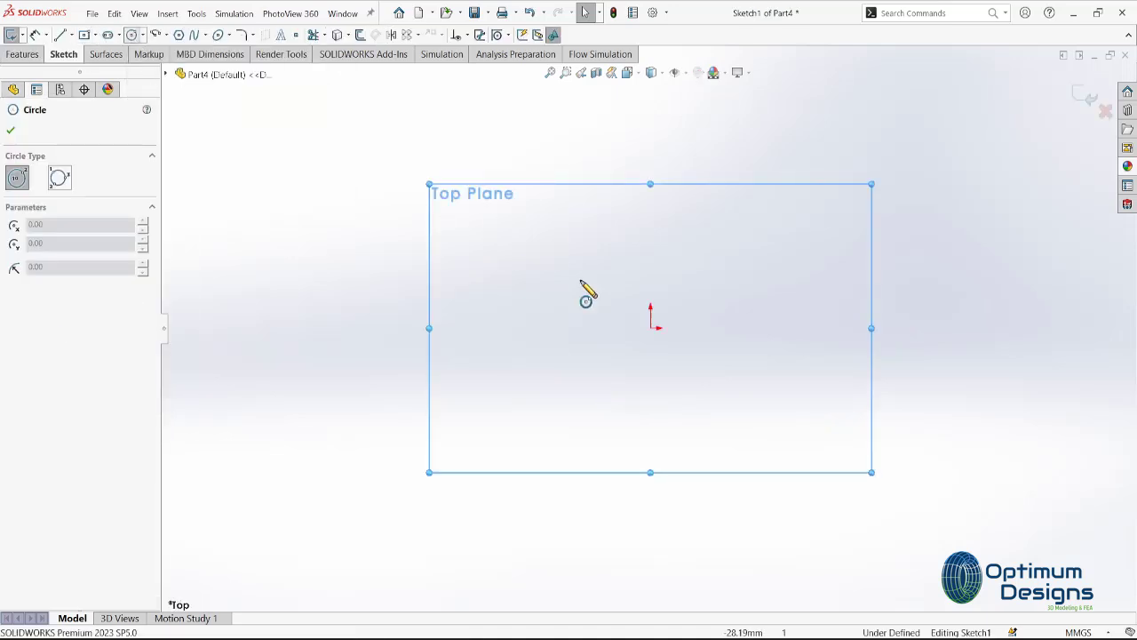
left_click_drag(649, 328, 570, 398)
key("Return")
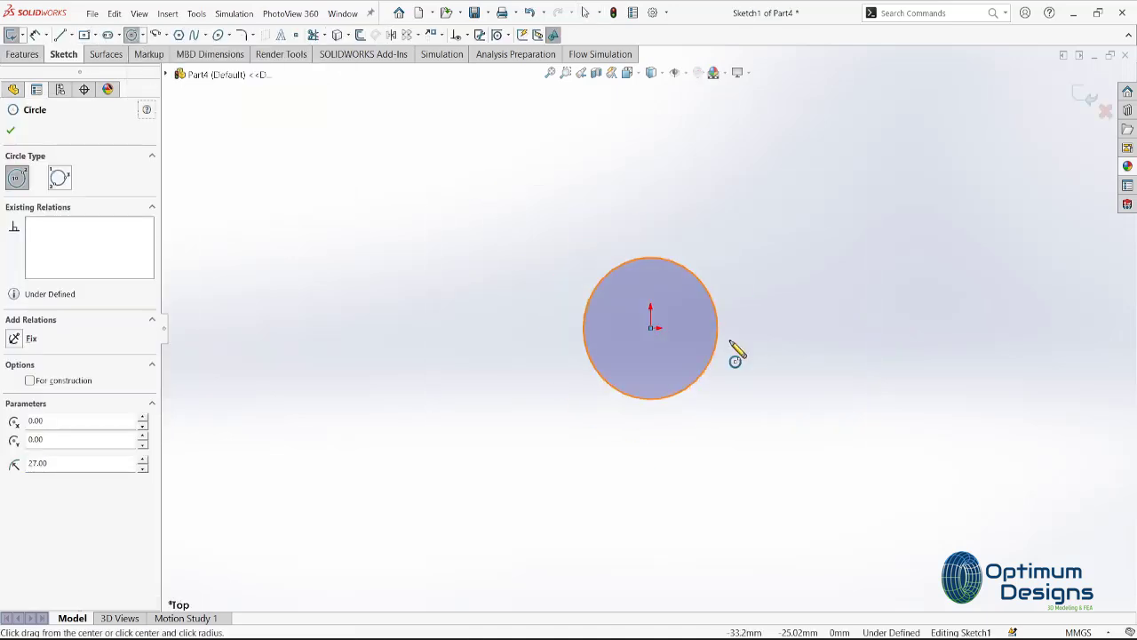
scroll(737, 350, "down", 4)
left_click(493, 353)
type("11")
key("Return")
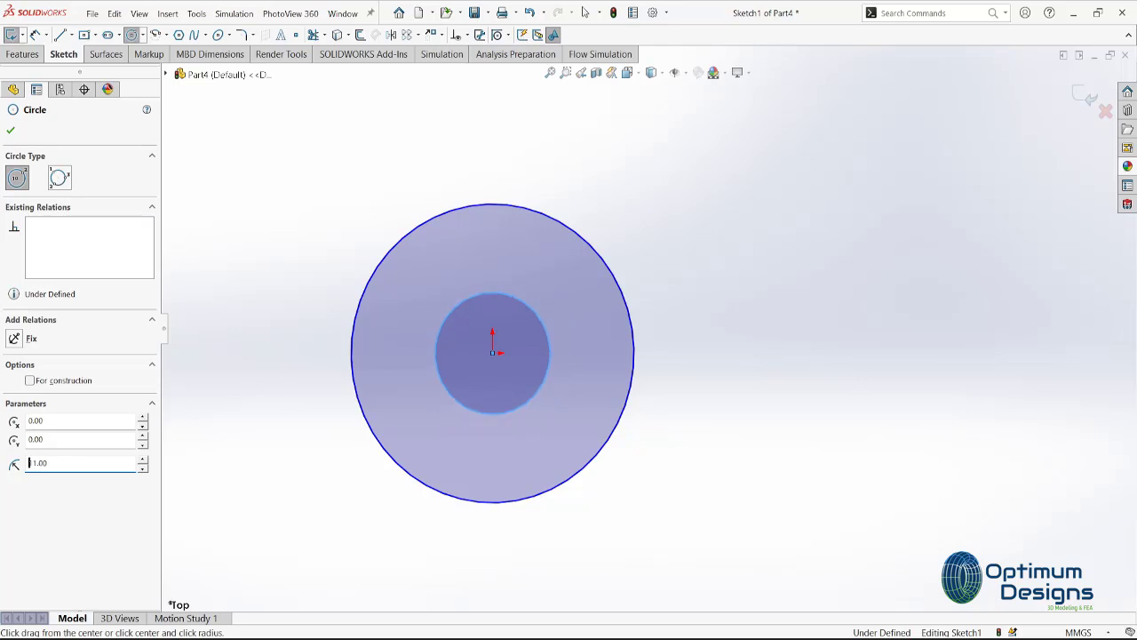
left_click(22, 54)
left_click(11, 34)
left_click(18, 125)
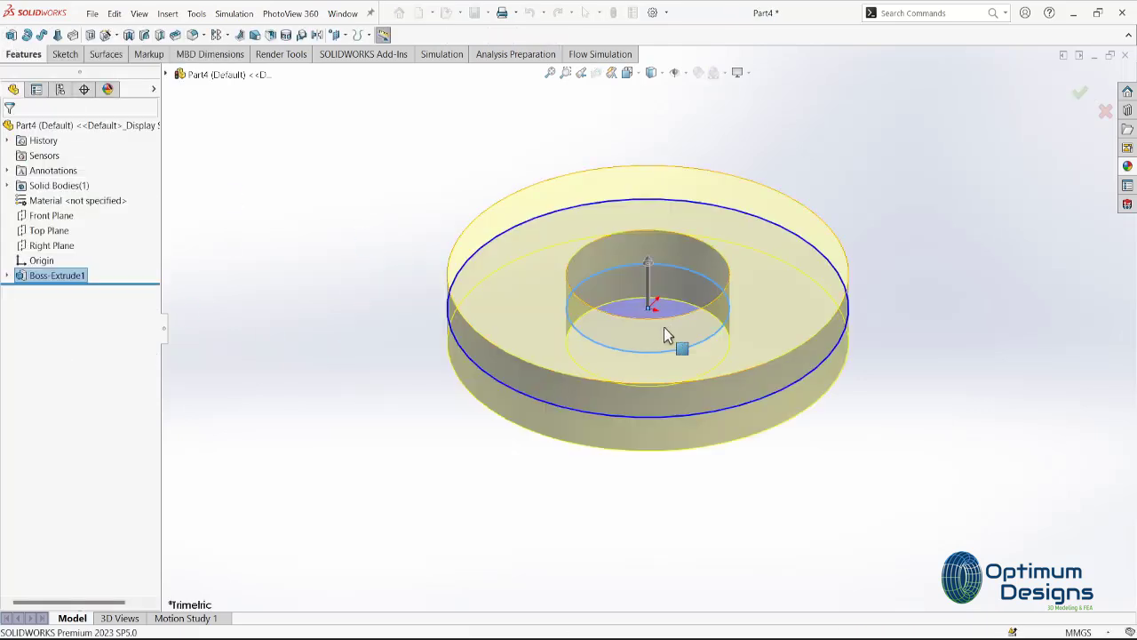
- Sketch a radius 12.75 circle around the hole on the ring face
right_click(730, 322)
key("Escape")
key("ctrl+8")
right_click(769, 320)
left_click(797, 294)
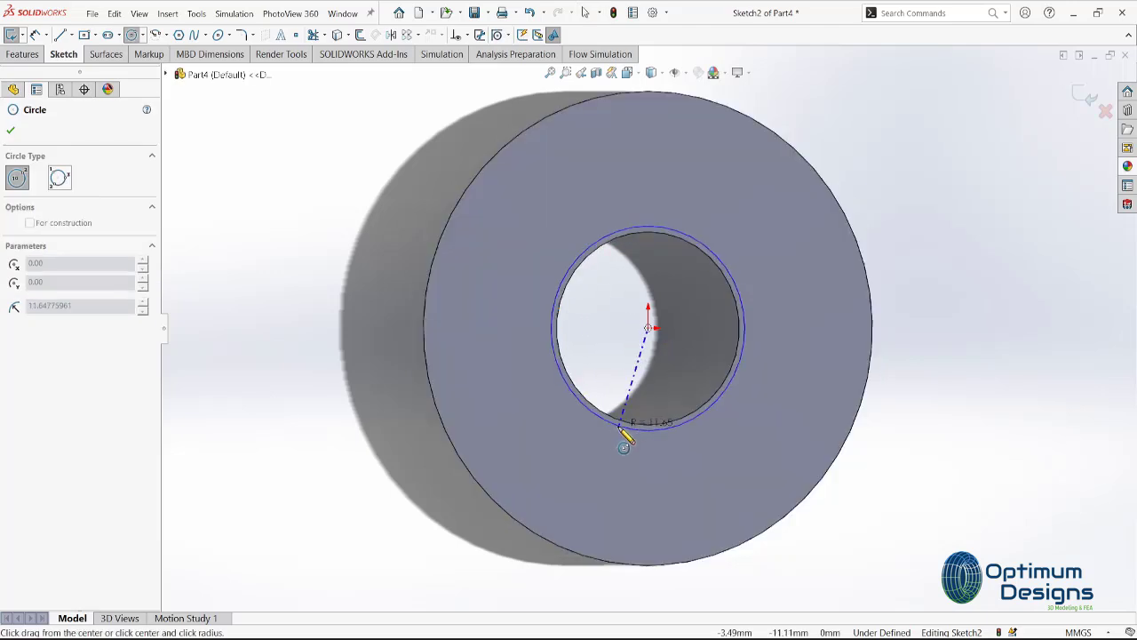
left_click(611, 444)
key("Return")
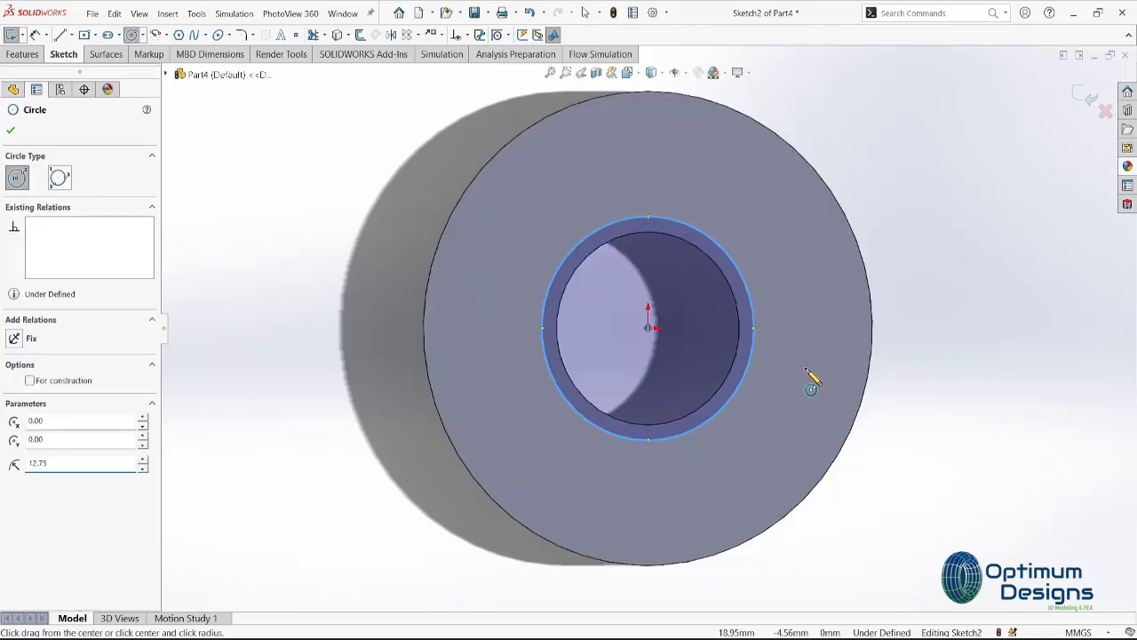
- Extrude the circle as a 1 mm mid-plane boss
left_click(22, 53)
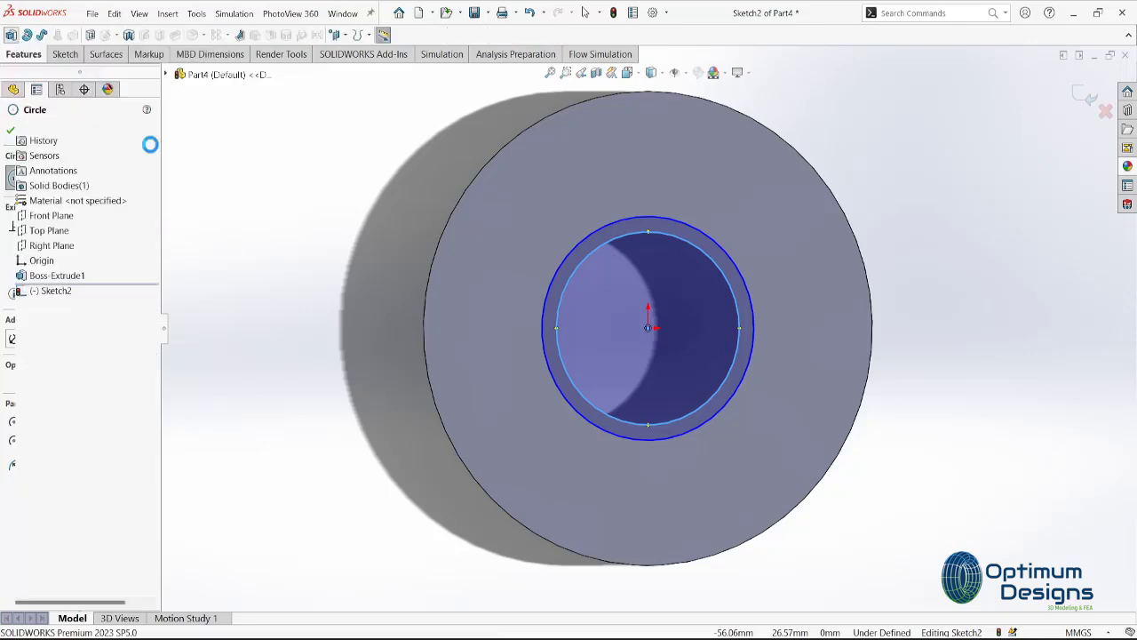
left_click(13, 36)
type("1.00mm")
key("Return")
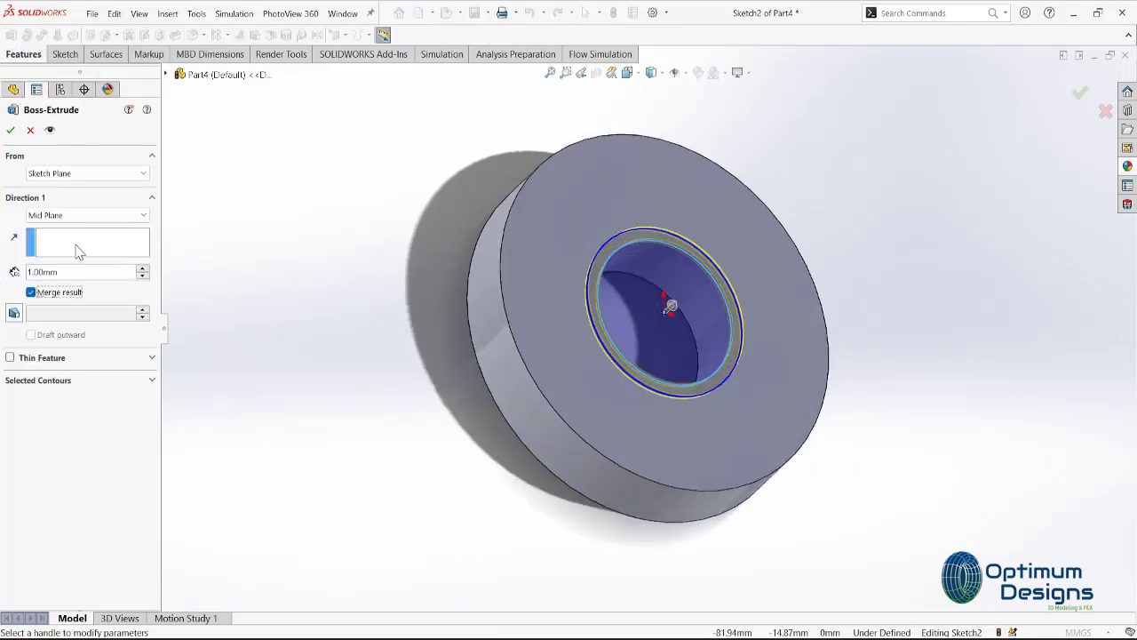
left_click(11, 129)
- Start a sketch on the wheel's front face with a vertical centerline from hole centre to rim
right_click(795, 302)
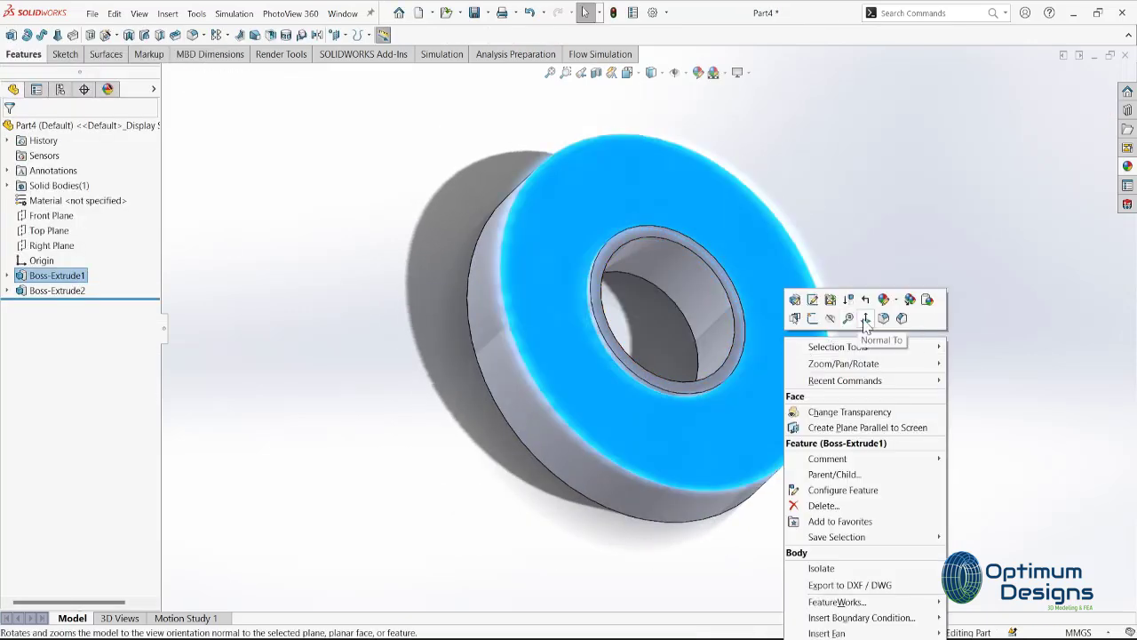
left_click(820, 285)
left_click(71, 35)
left_click(89, 63)
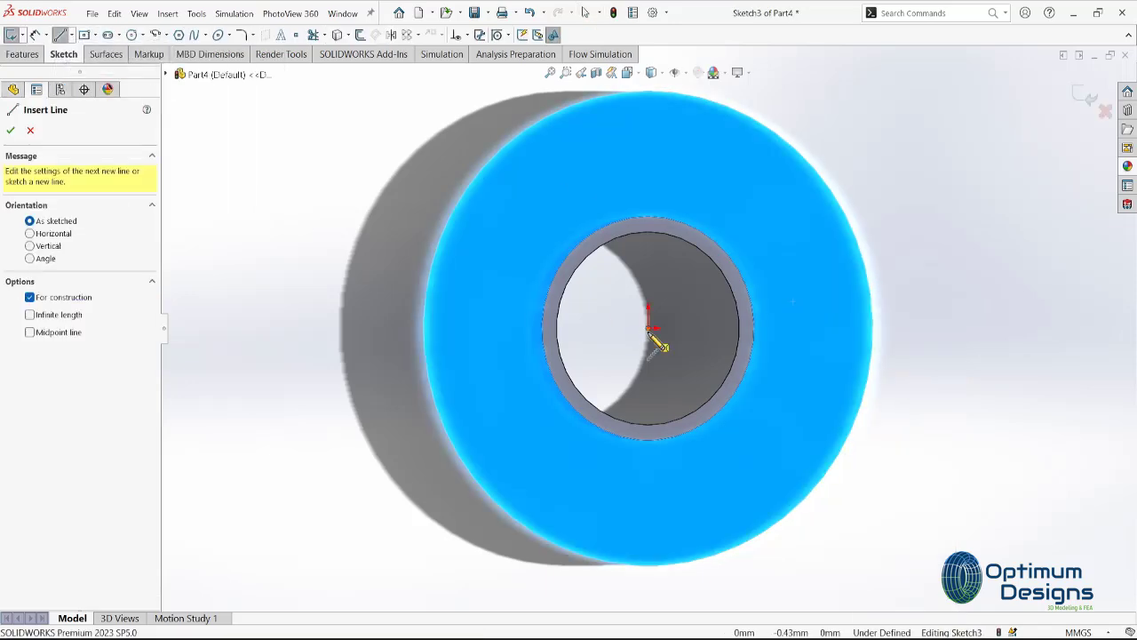
left_click(648, 309)
left_click(653, 94)
right_click(649, 84)
left_click(666, 96)
scroll(664, 145, "up", 3)
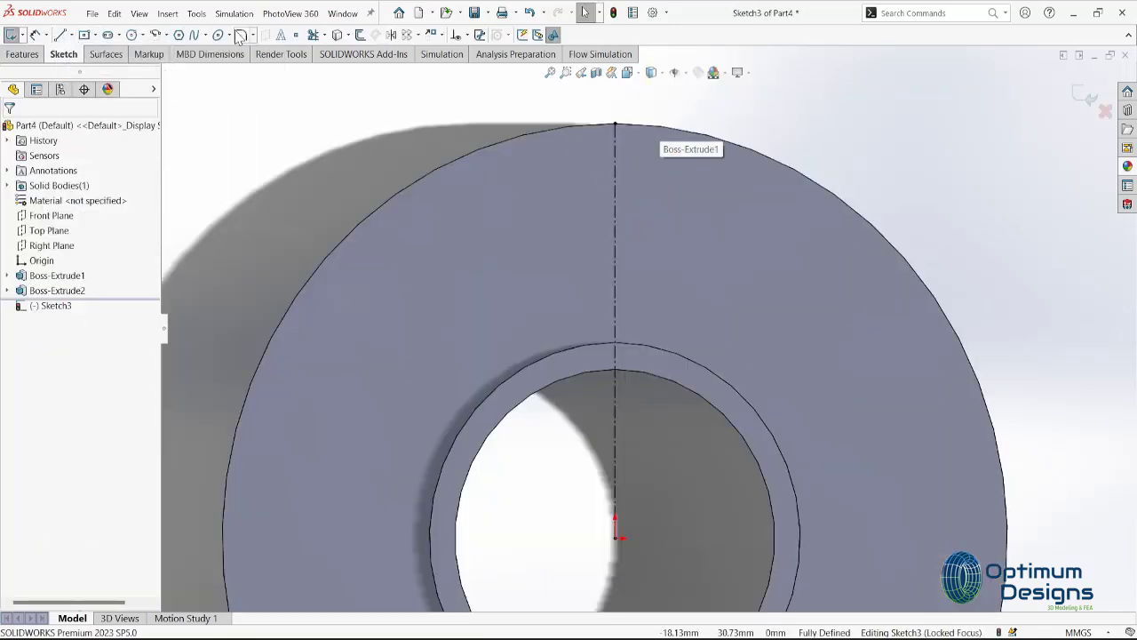
- Draw a small circle on the centerline and a slanted line from it to the rim
key("c")
left_click(615, 216)
left_click(636, 251)
key("l")
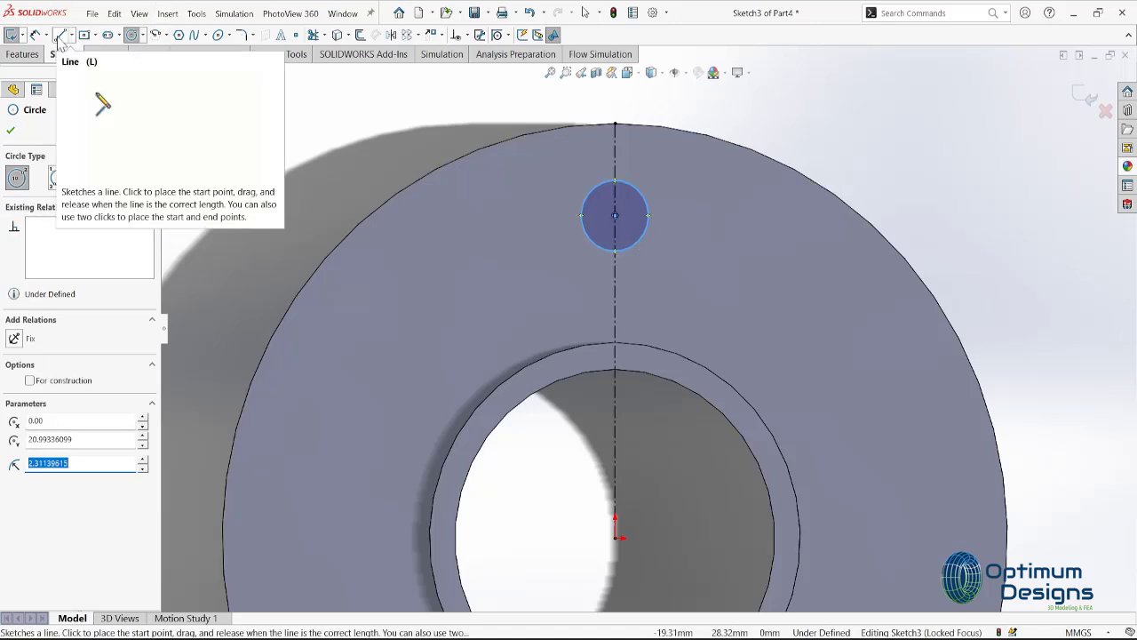
left_click(648, 215)
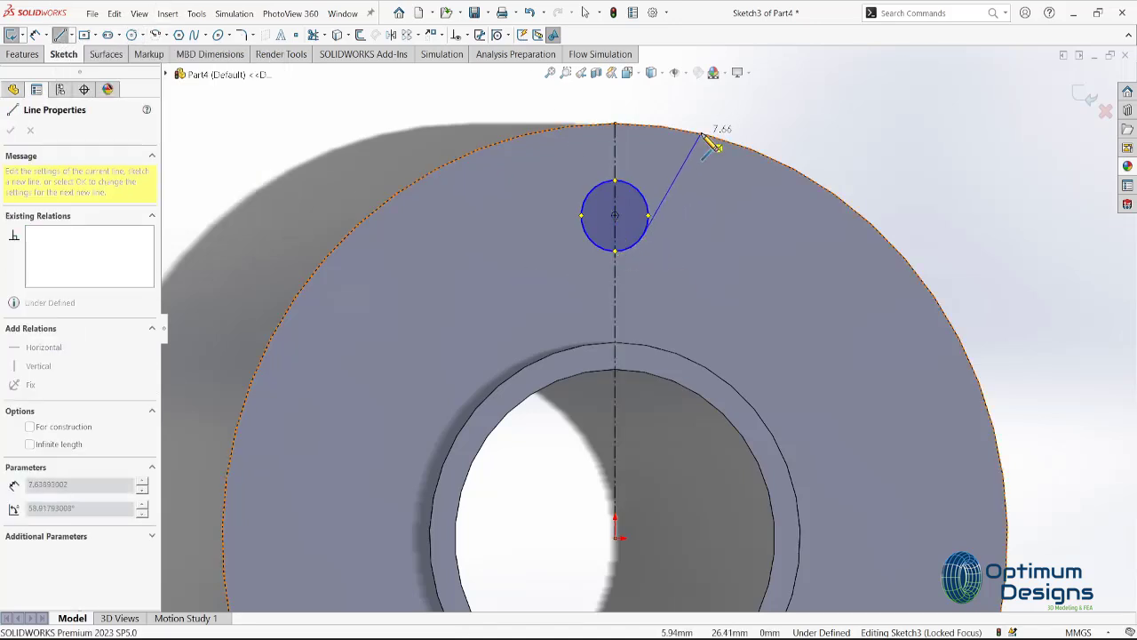
left_click(702, 134)
key("Escape")
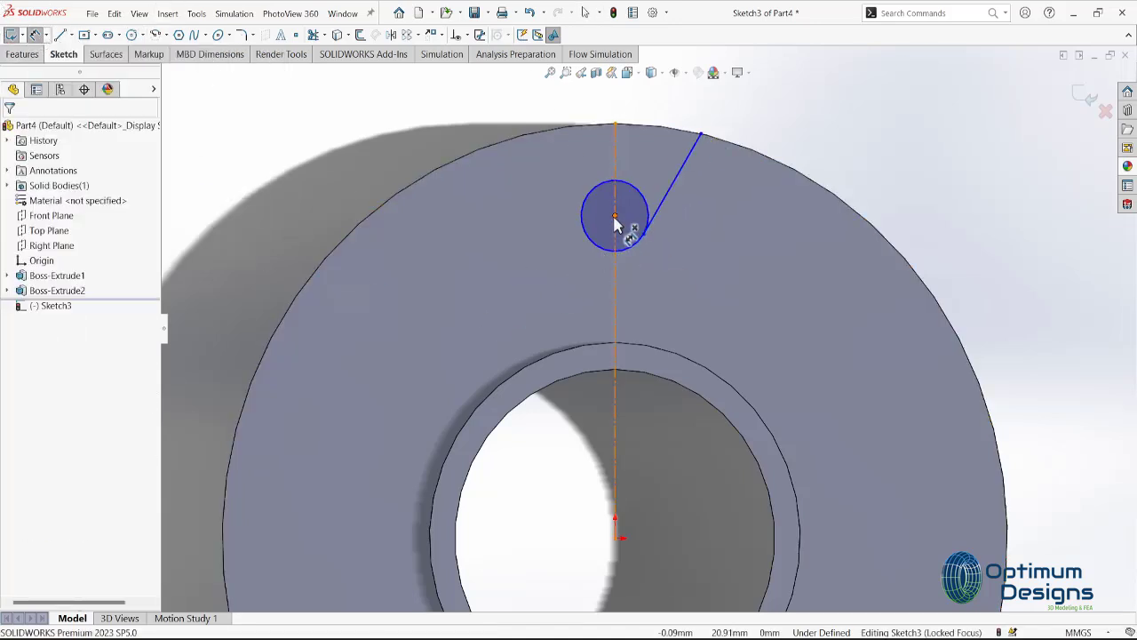
- Dimension the circle centre 20 mm from the centre and its diameter to 3.50
left_click(614, 216)
left_click(377, 405)
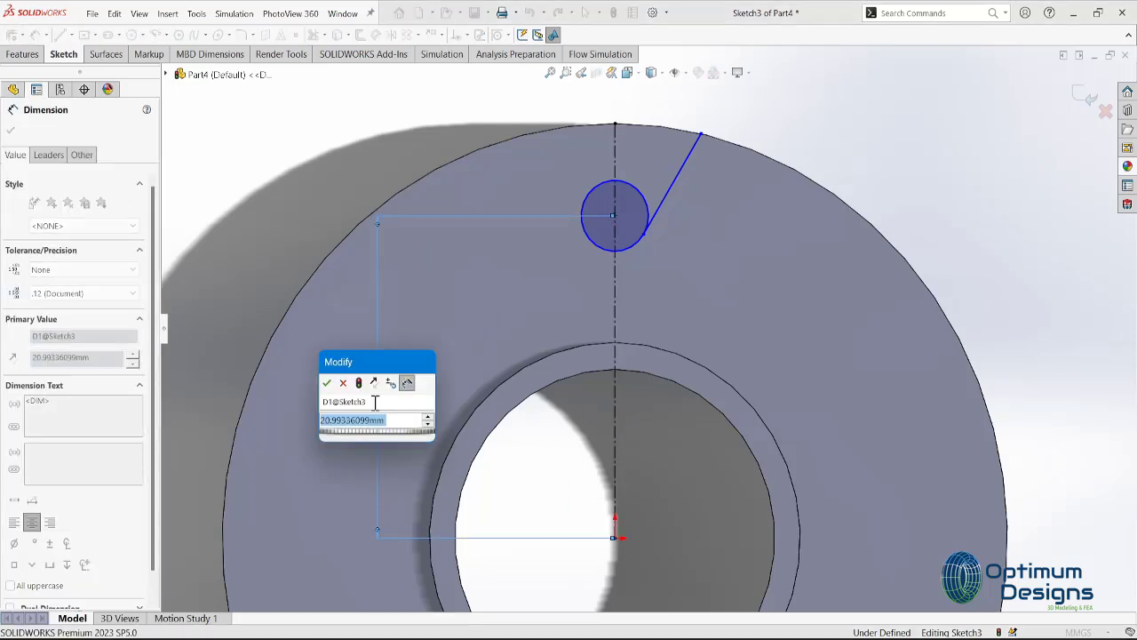
key("Return")
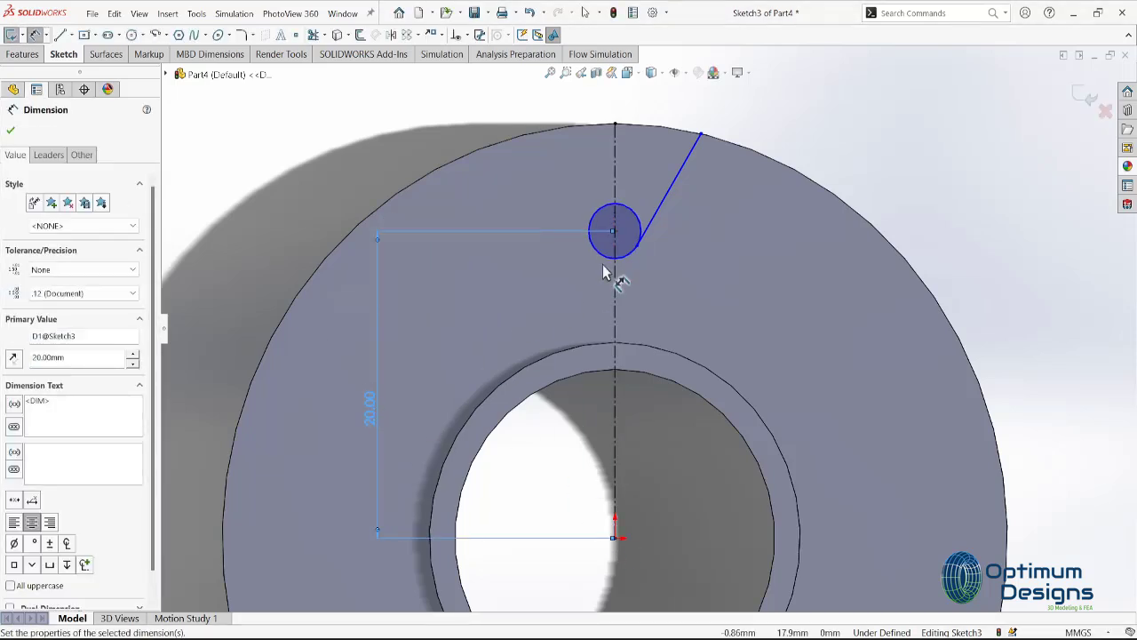
left_click(603, 255)
left_click(560, 303)
type(".5")
key("Return")
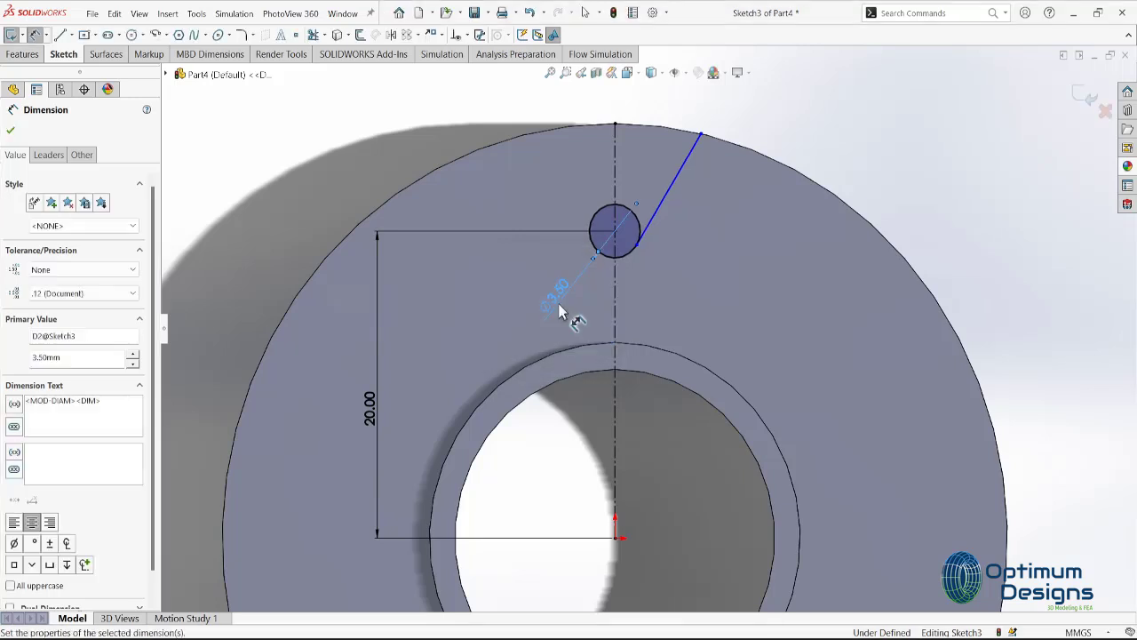
left_click(10, 130)
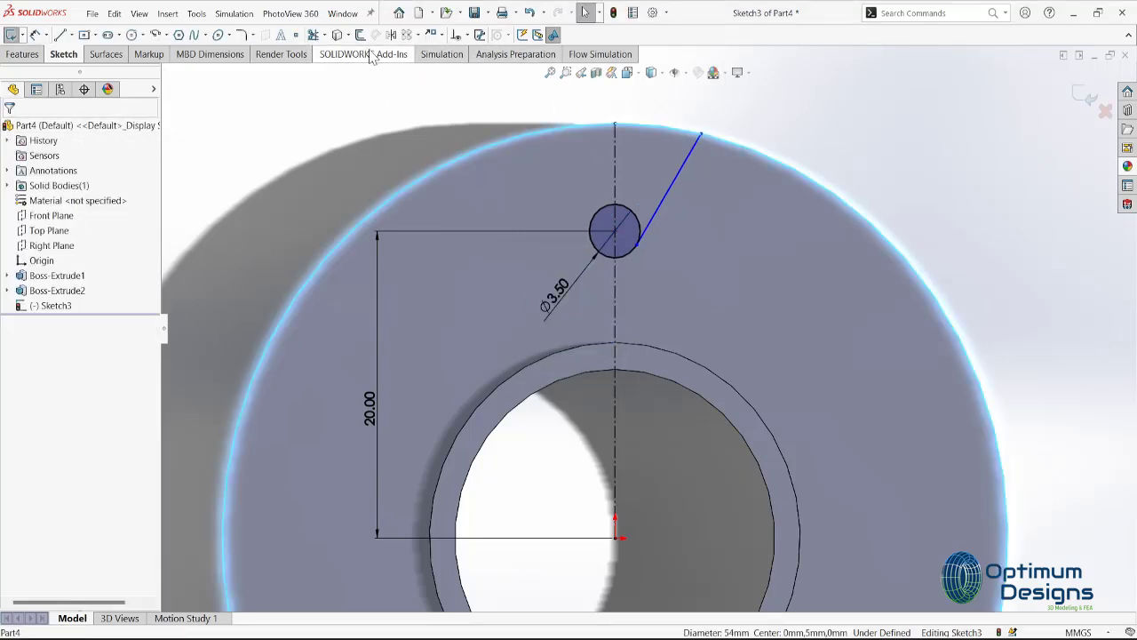
- Mirror the slanted line across the centerline
left_click(391, 34)
left_click(80, 313)
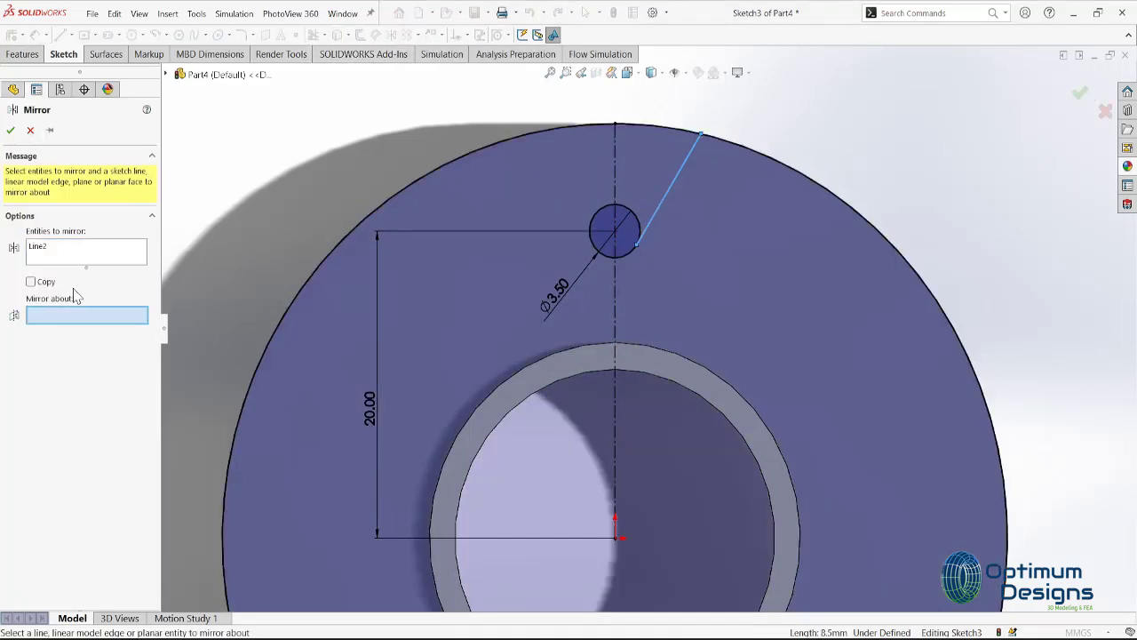
left_click(614, 169)
key("Return")
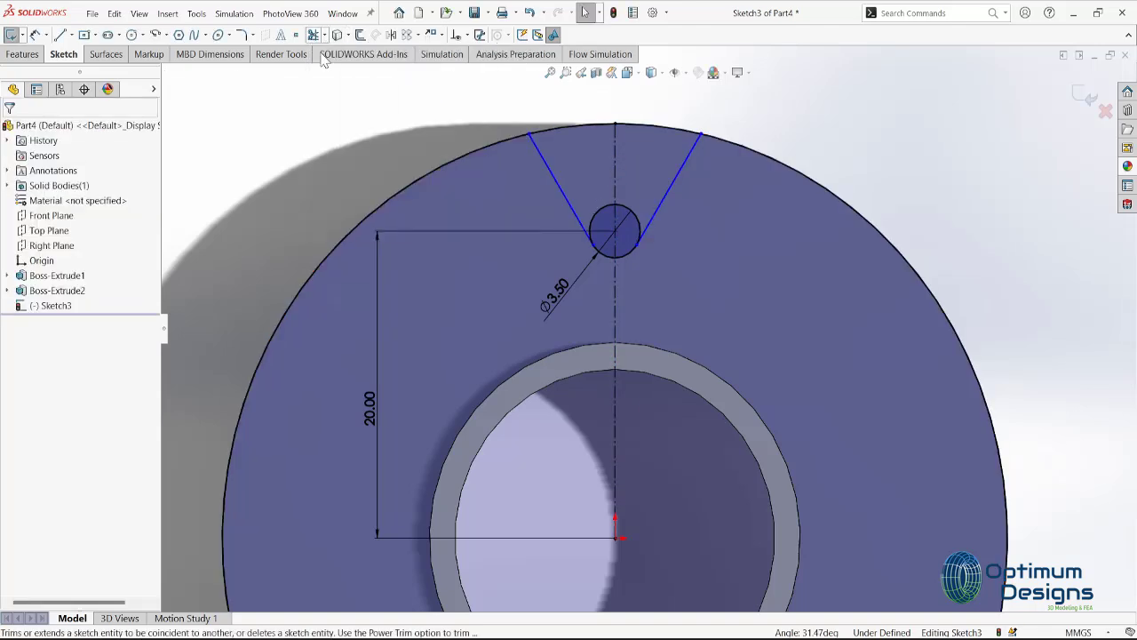
- Trim the circle's top arc and start an extruded cut of the notch
left_click(313, 34)
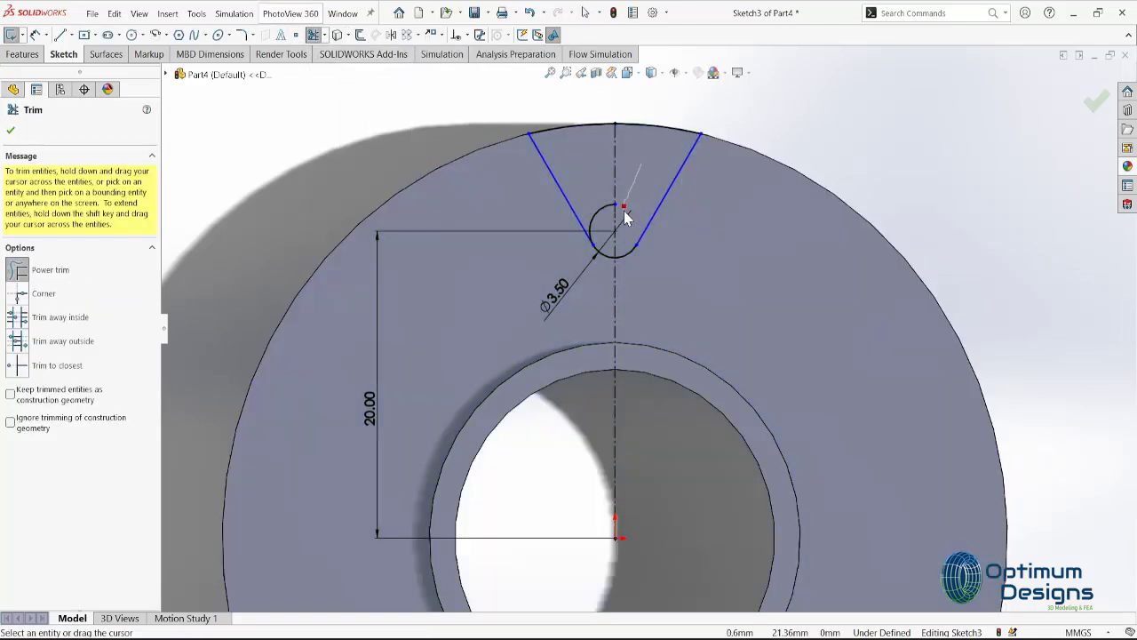
left_click_drag(601, 219, 601, 220)
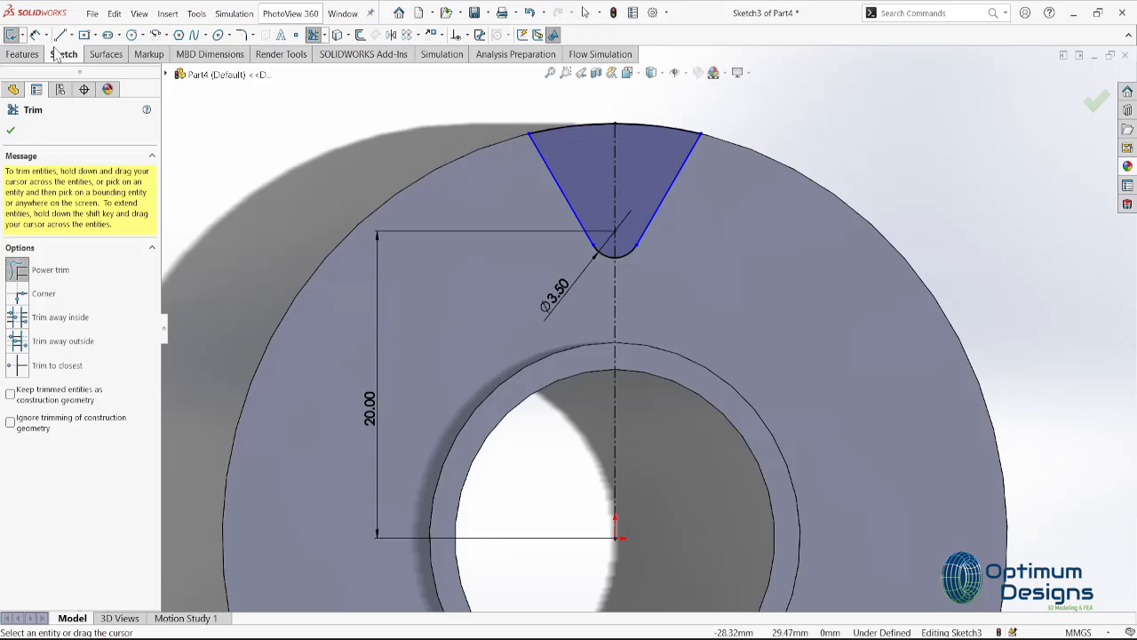
left_click(22, 53)
left_click(84, 34)
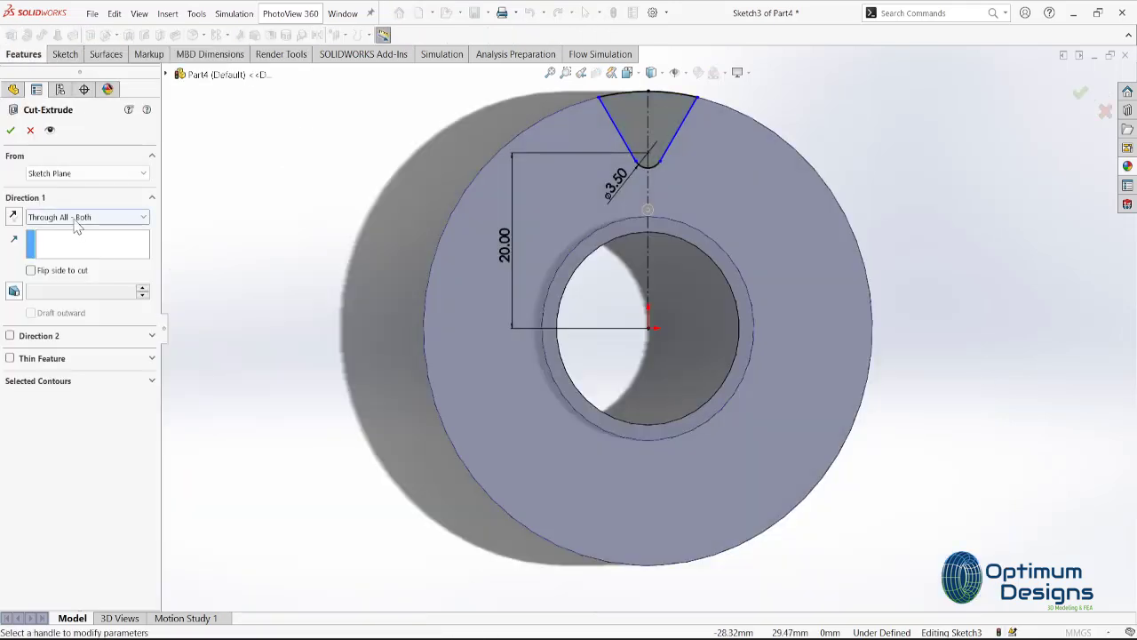
- Apply the notch cut and circular-pattern Cut-Extrude1 11 times over 360° about the inner edge
left_click(10, 131)
left_click(228, 36)
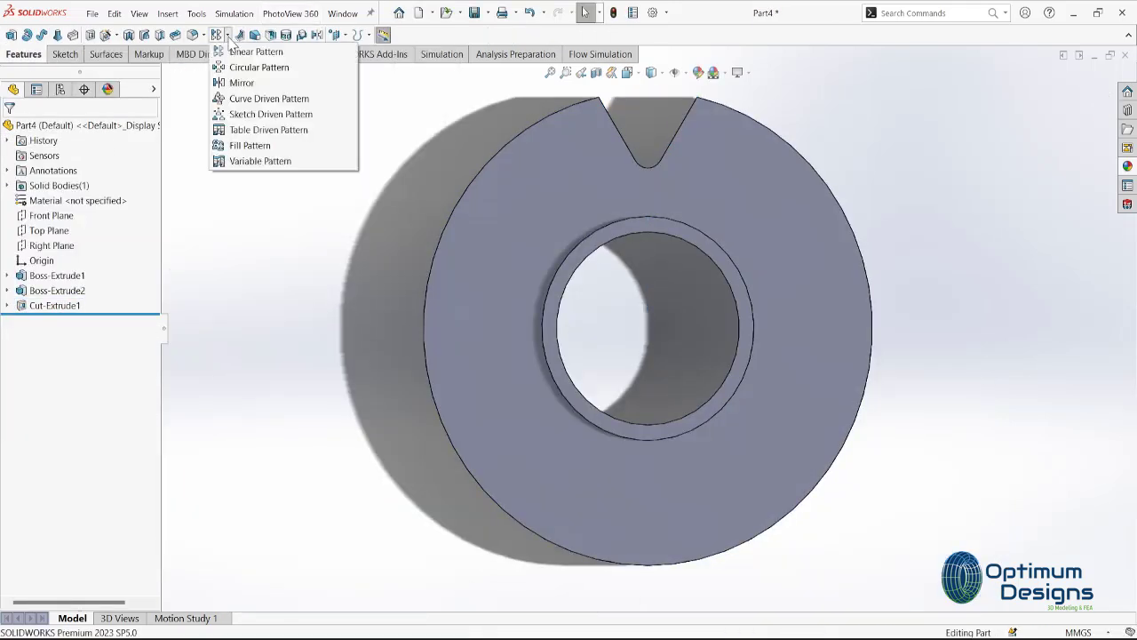
left_click(279, 69)
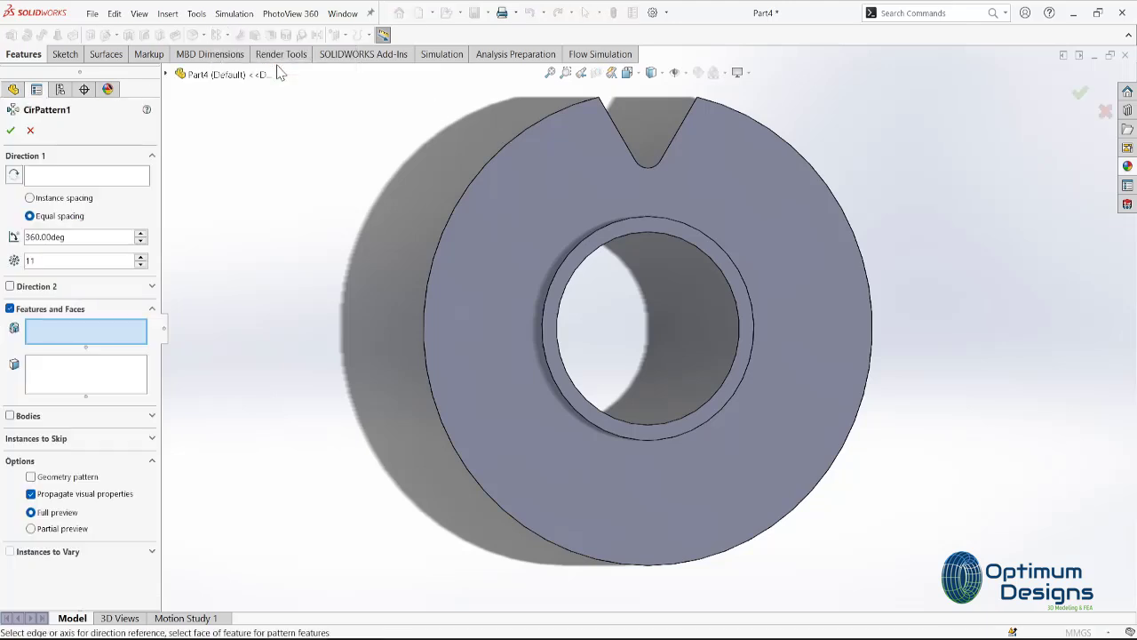
left_click(620, 237)
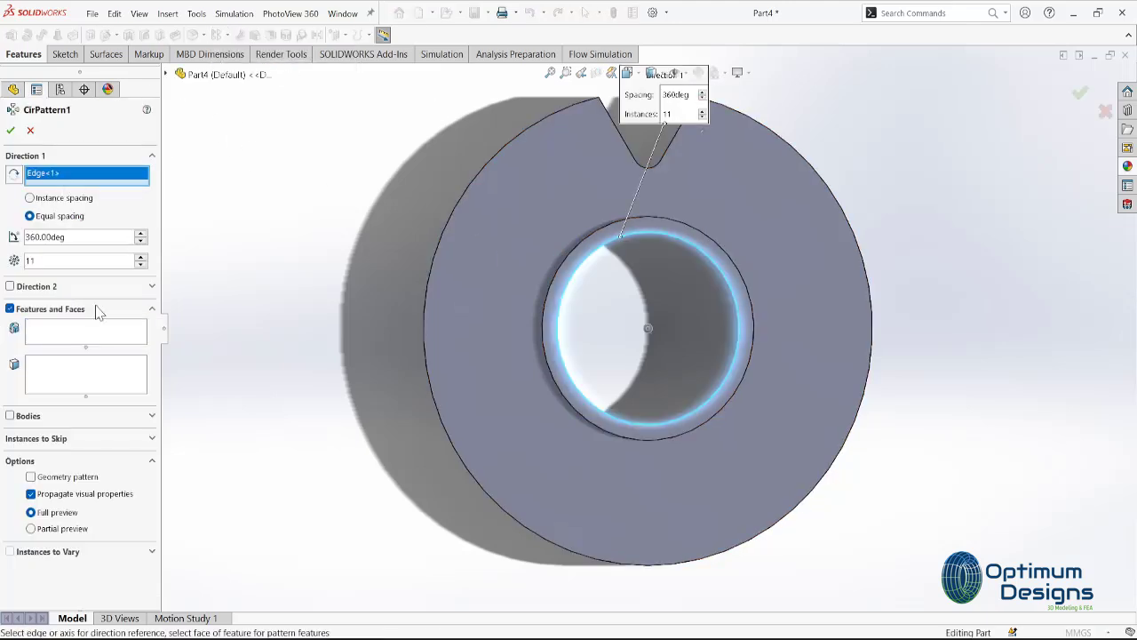
left_click(180, 74)
left_click(227, 255)
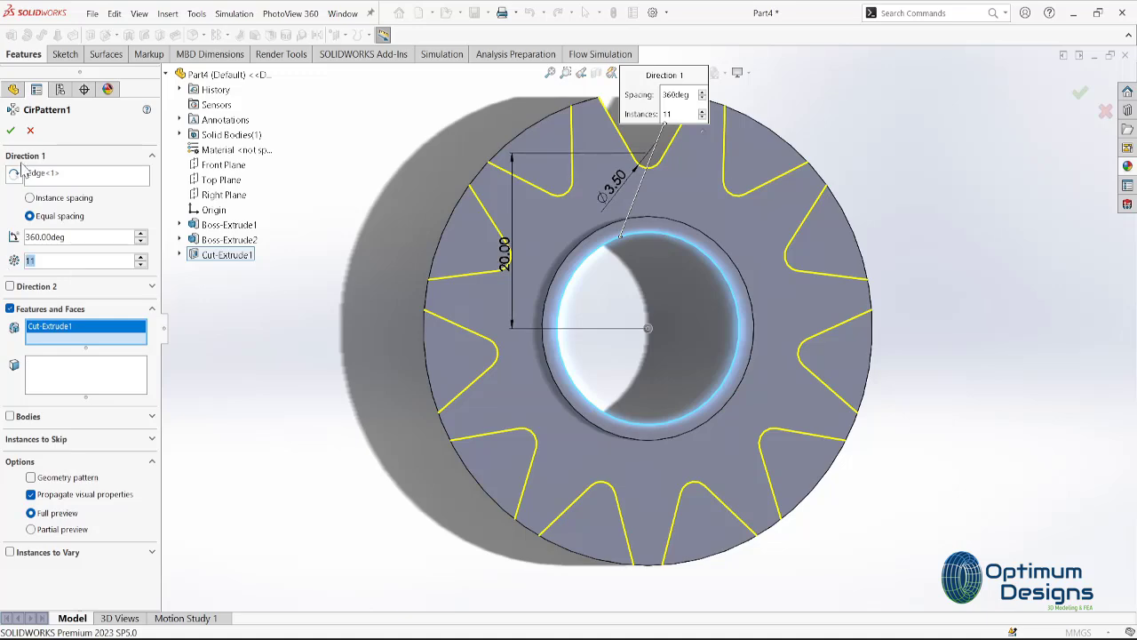
left_click(11, 130)
middle_click_drag(595, 330, 462, 98)
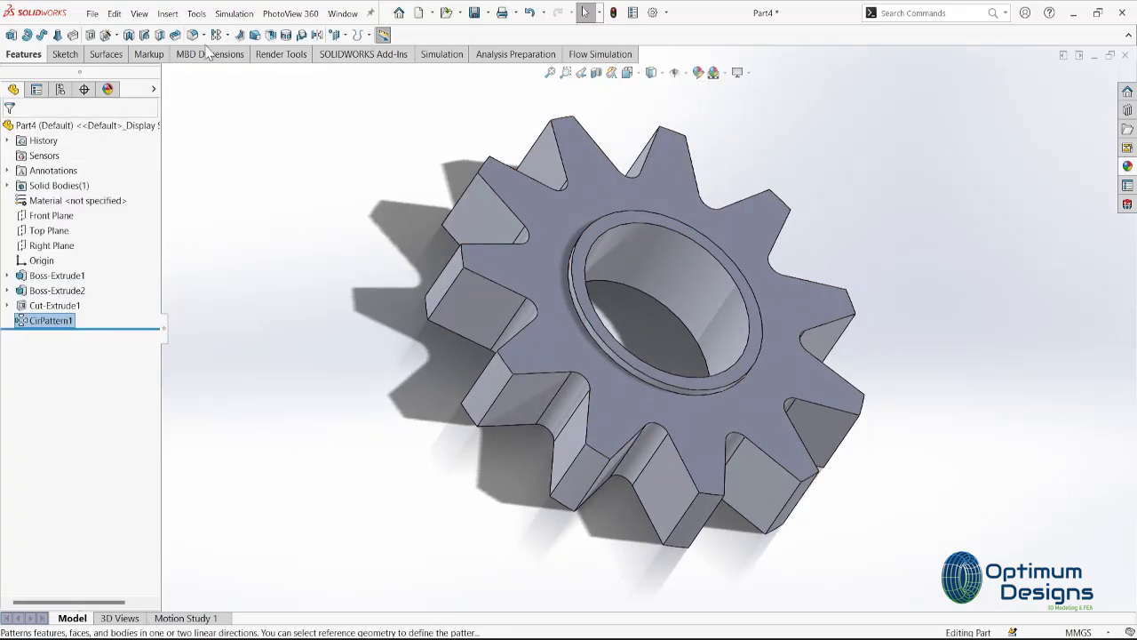
- Sketch on the Right Plane, starting with a short vertical line at the step
right_click(75, 248)
left_click(130, 227)
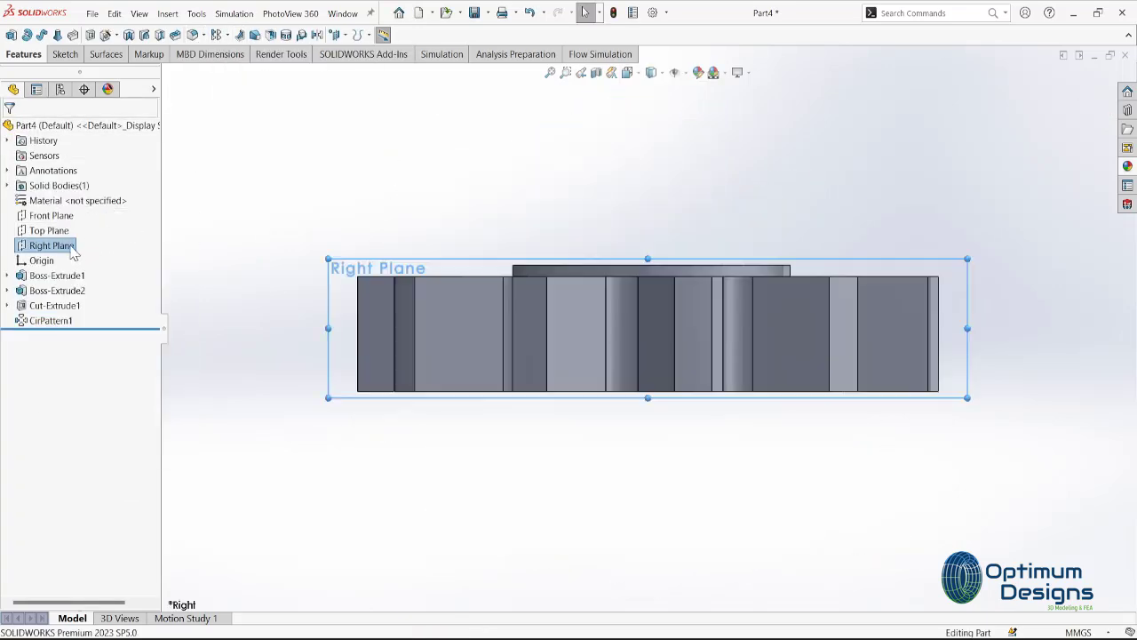
key("l")
scroll(981, 324, "down", 3)
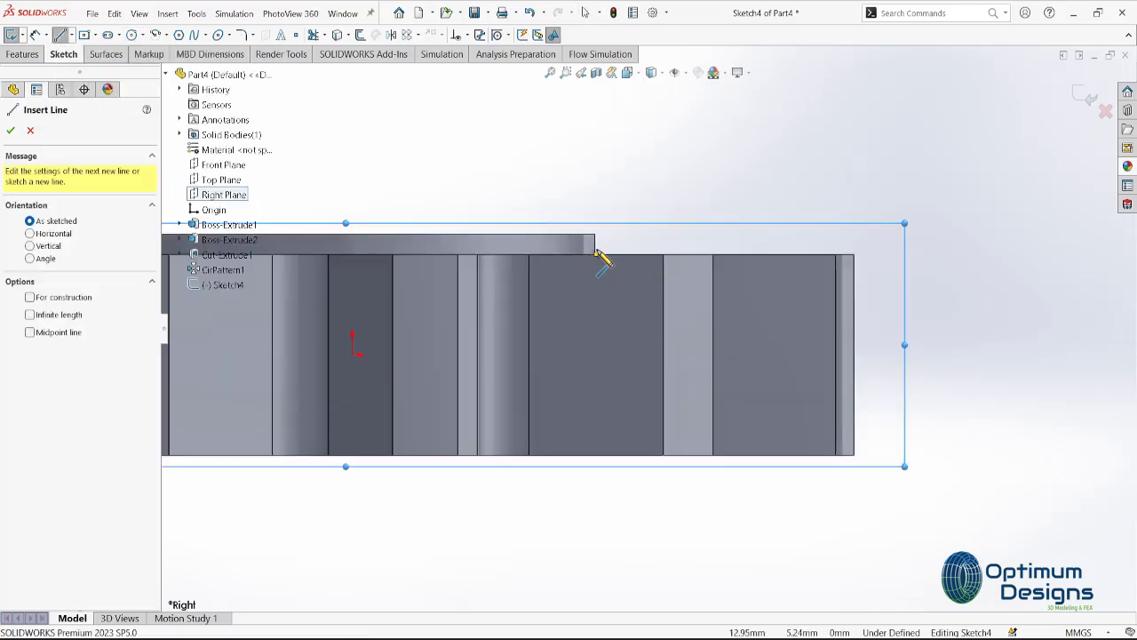
scroll(602, 258, "down", 2)
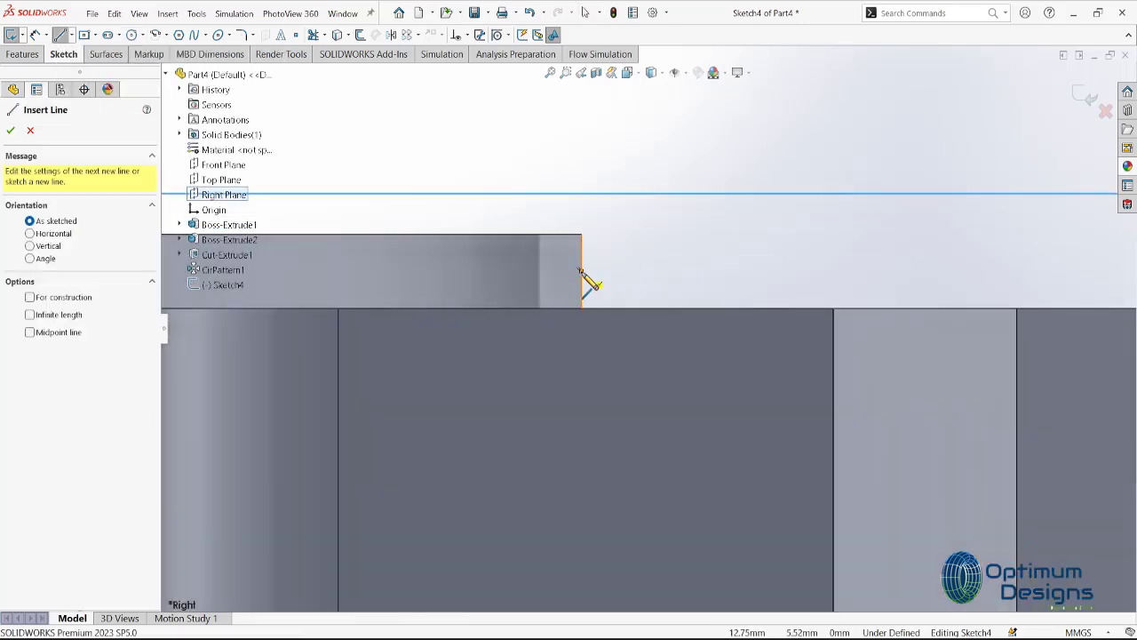
left_click(581, 273)
left_click(581, 328)
key("Escape")
- Draw the slanted profile line past the gear side and delete the short vertical line
key("l")
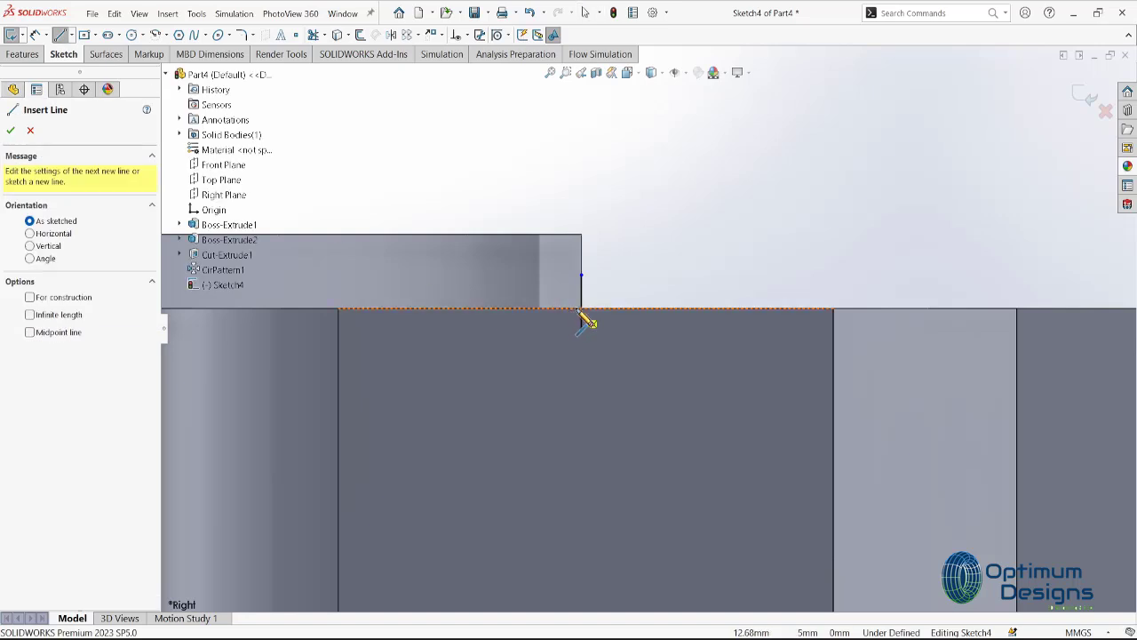
left_click(581, 310)
scroll(781, 331, "up", 3)
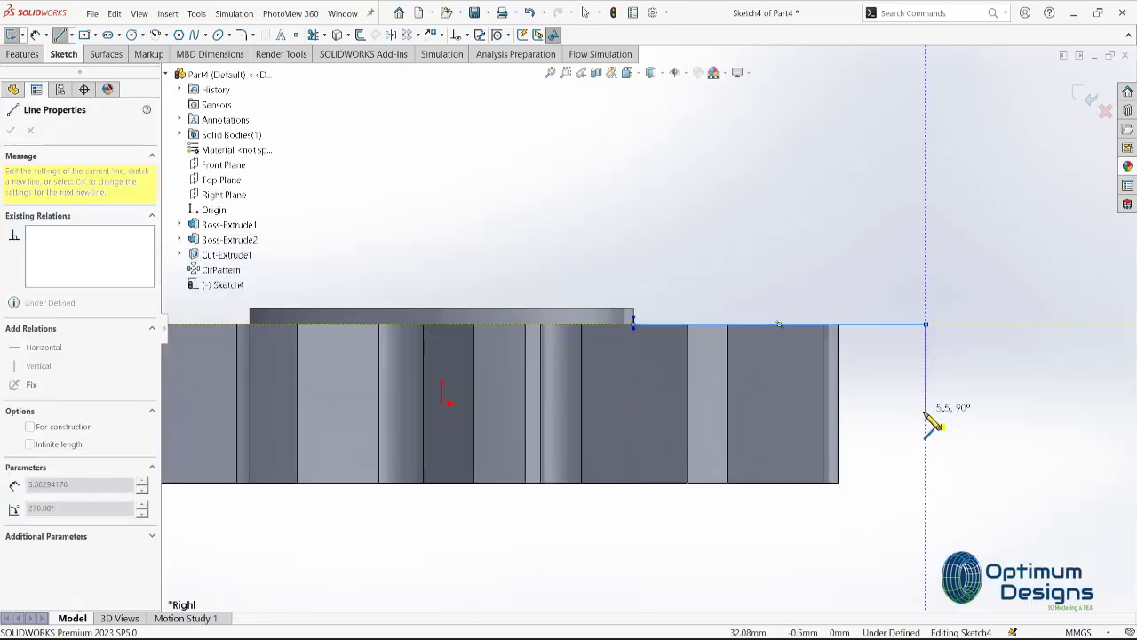
left_click(927, 416)
scroll(665, 330, "down", 2)
scroll(545, 284, "down", 2)
key("Escape")
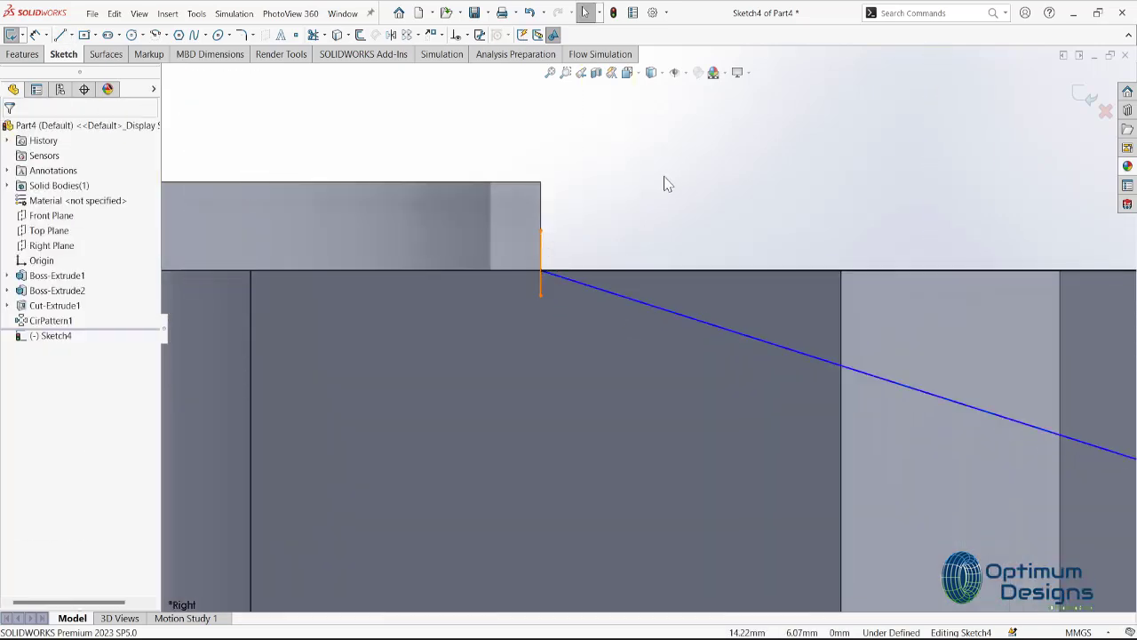
left_click(541, 253)
key("Delete")
- Dimension the profile height to 6 mm and add a vertical centerline through the origin
scroll(622, 324, "up", 3)
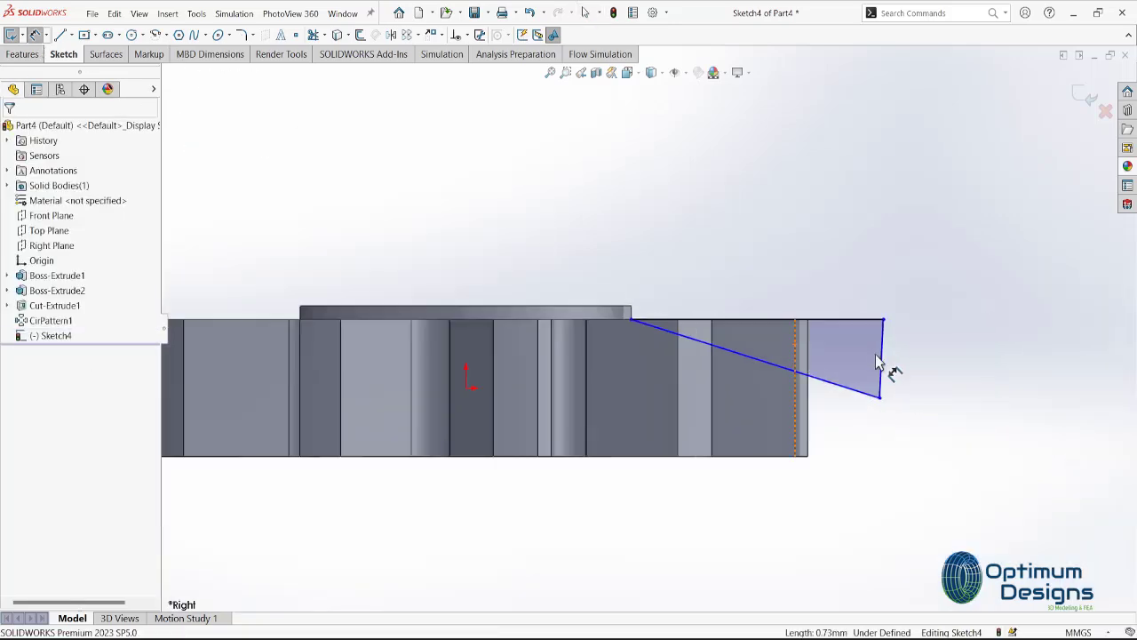
left_click(884, 375)
left_click(933, 364)
type("6")
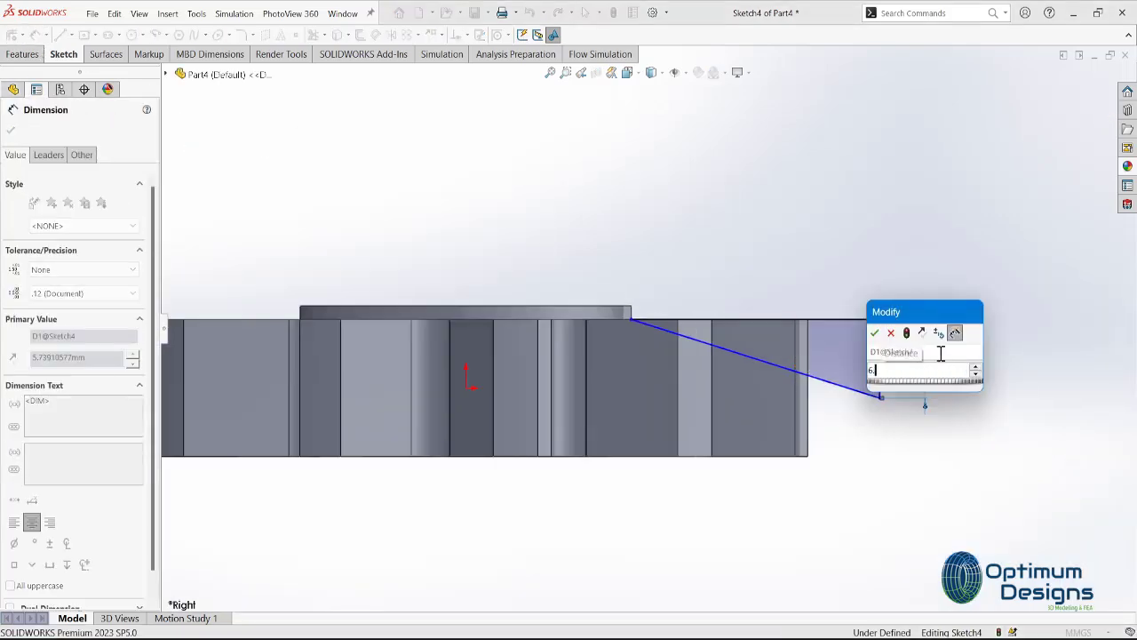
key("Return")
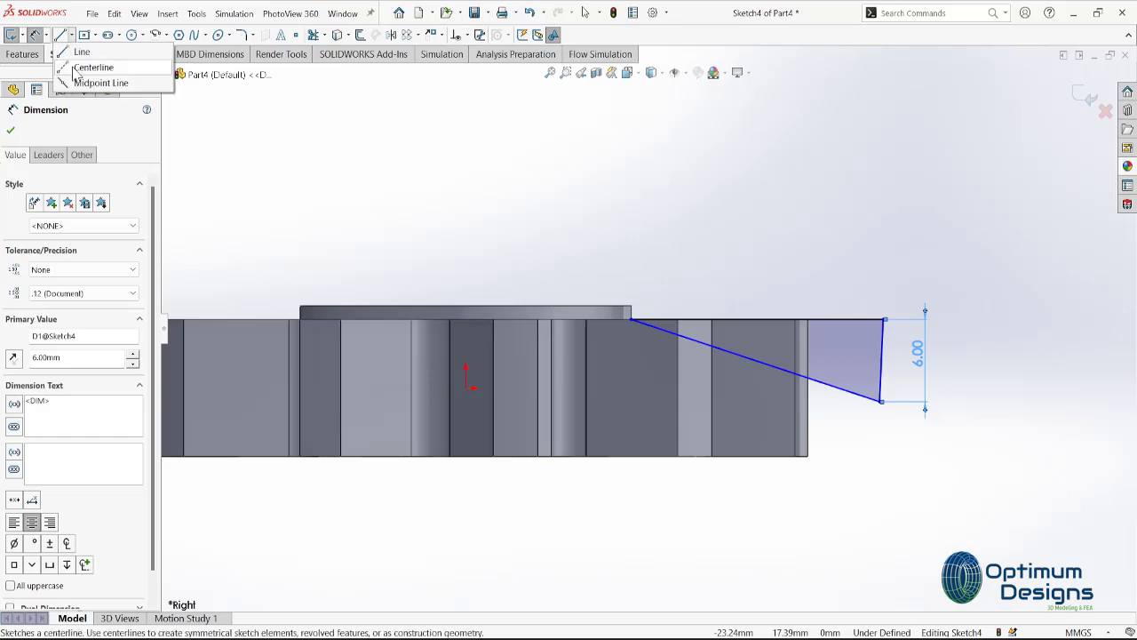
left_click(77, 75)
left_click(465, 189)
left_click(465, 522)
key("Escape")
- Revolve-cut the triangular profile around the centerline to bevel the tooth tops
left_click(23, 54)
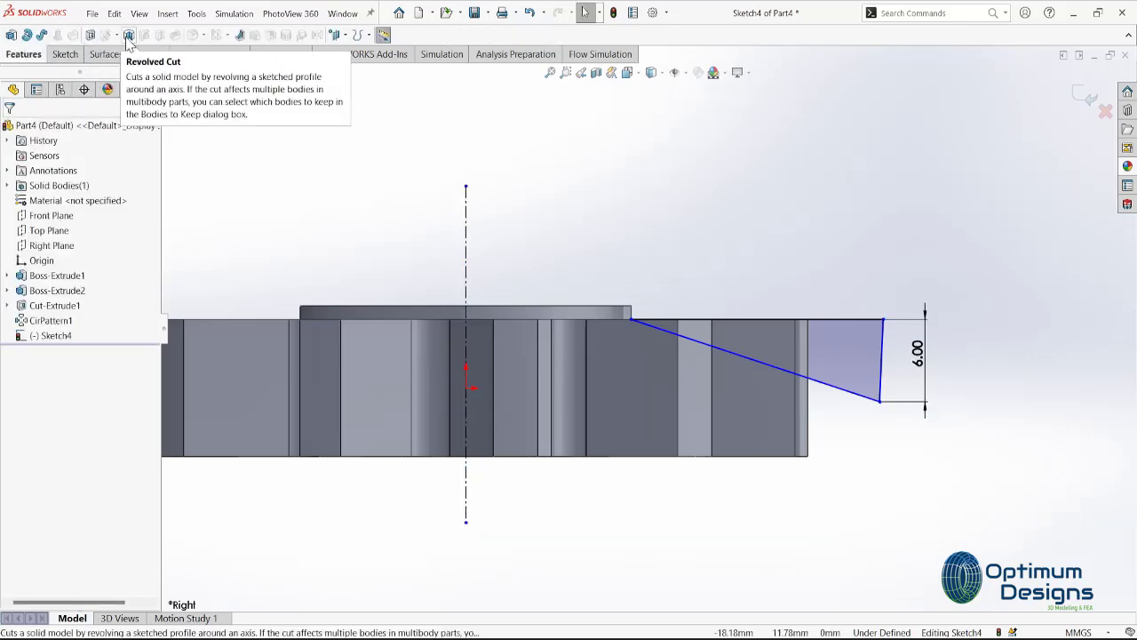
left_click(129, 36)
left_click(11, 130)
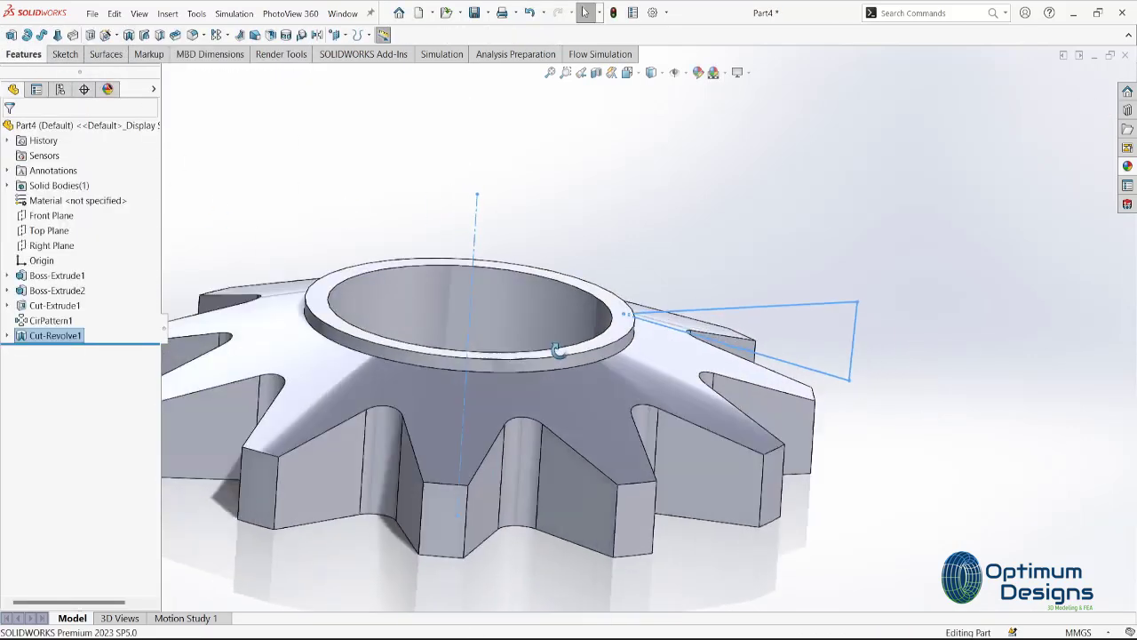
- Fillet the gear's hub ring edge at 0.25 mm
left_click(192, 36)
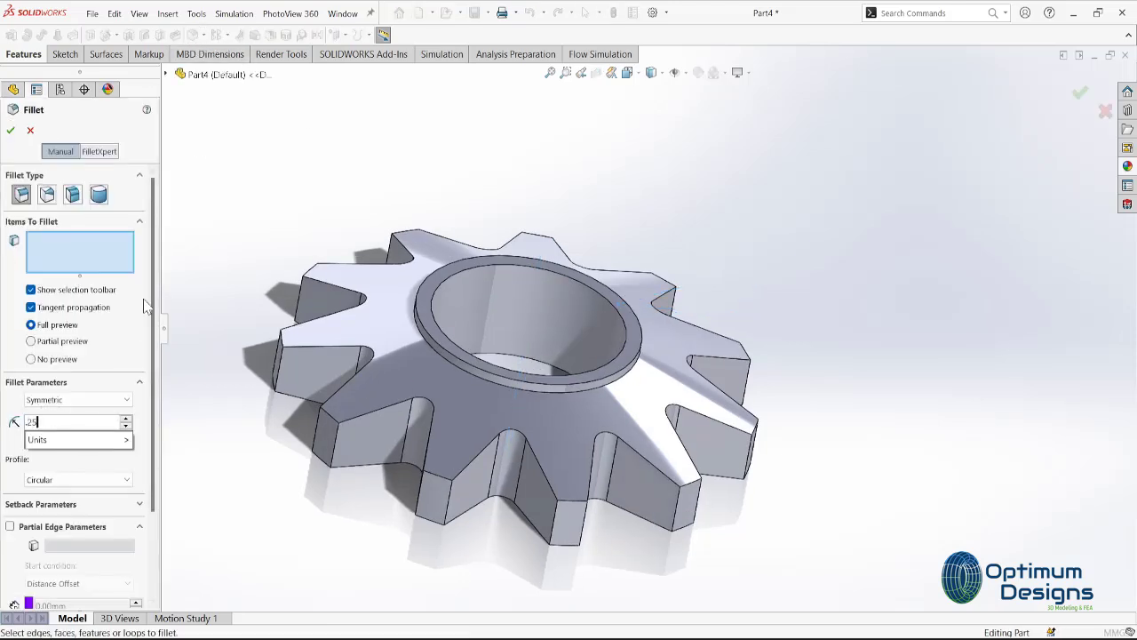
left_click(442, 342)
key("Return")
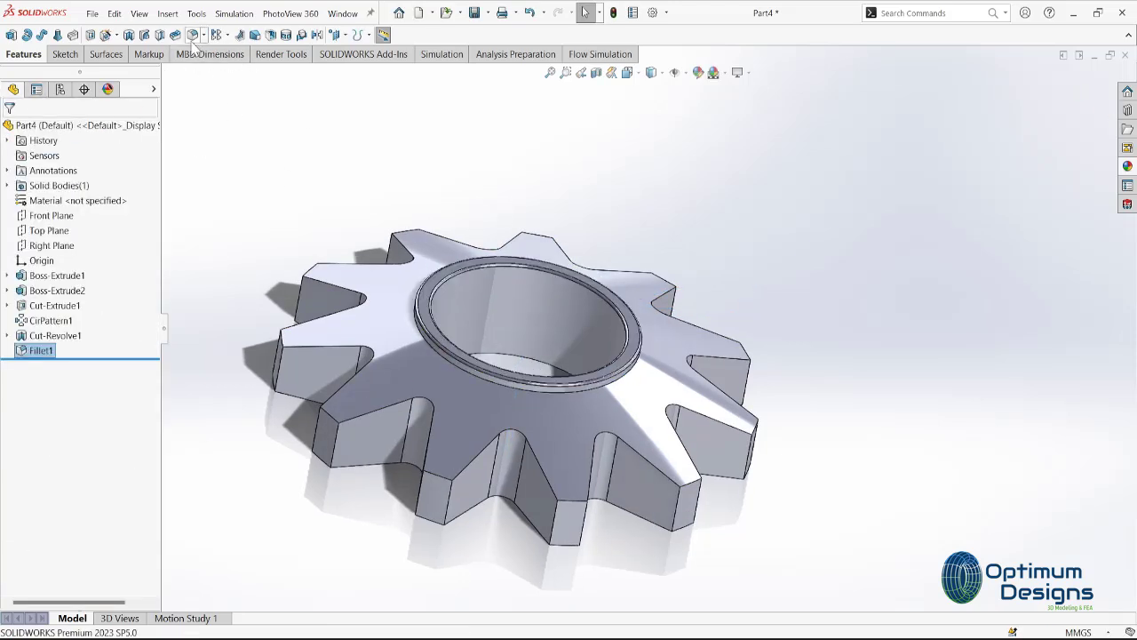
- Add a 0.75 mm fillet on the gear's top face and all tooth side faces, viewed isometrically
left_click(193, 35)
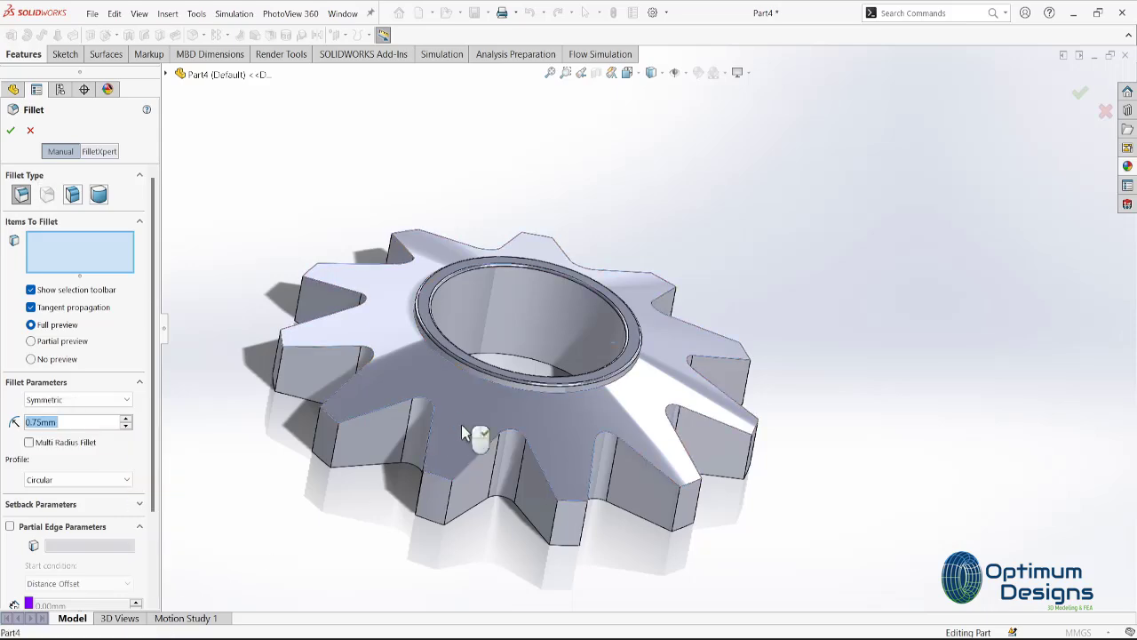
left_click(453, 479)
left_click(445, 512)
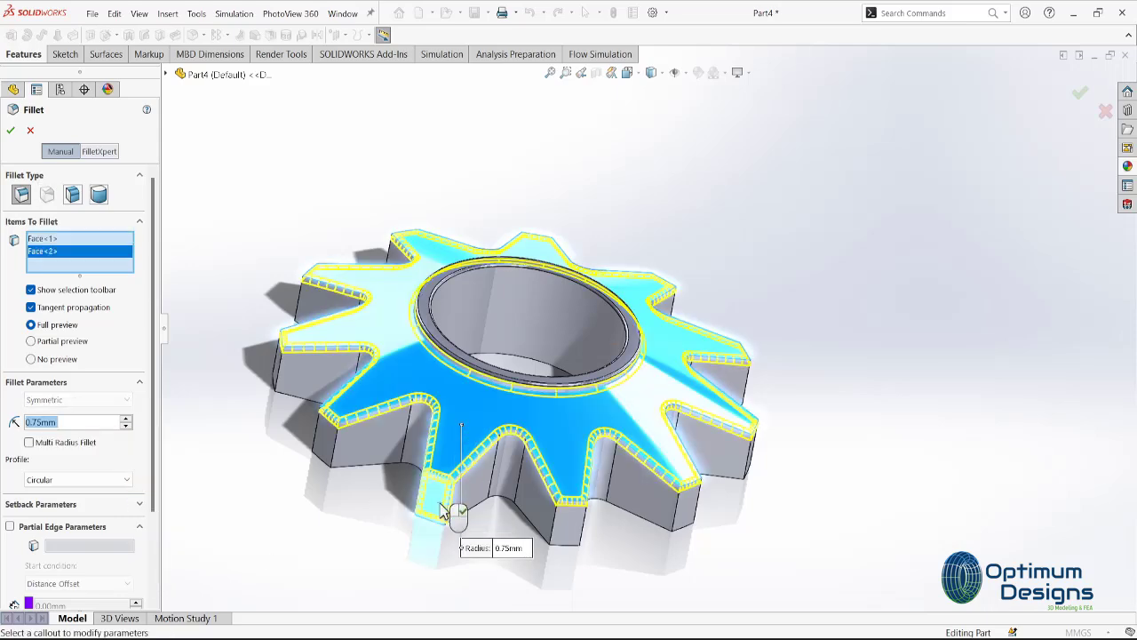
left_click(573, 528)
left_click(687, 513)
middle_click_drag(731, 498, 764, 409)
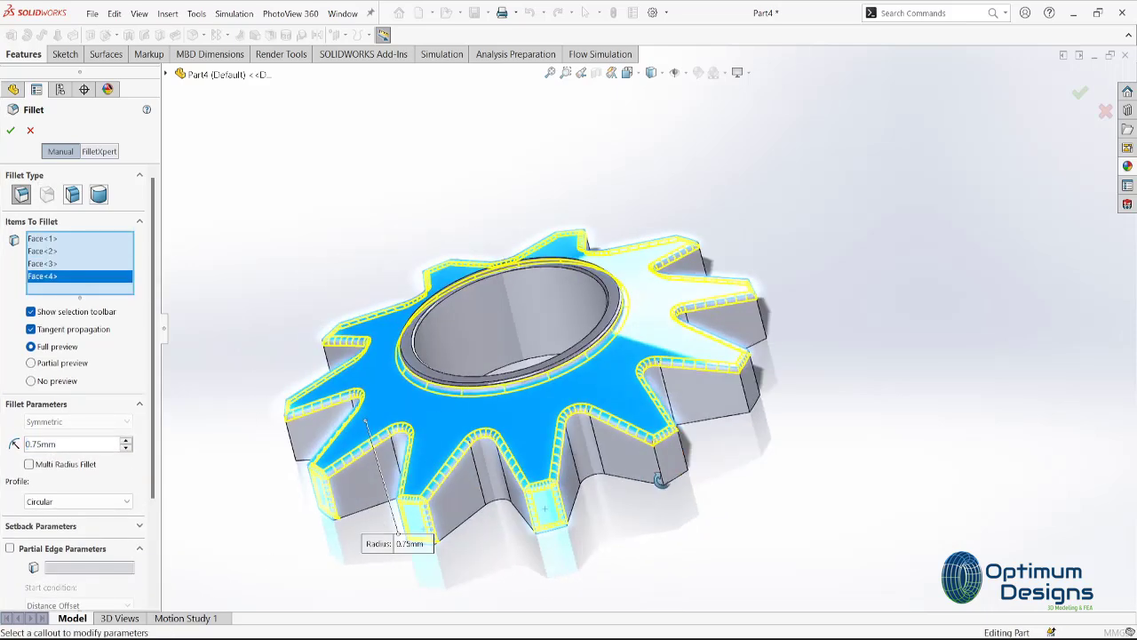
left_click(670, 458)
left_click(679, 418)
mouse_move(680, 417)
middle_mouse_down()
mouse_move(584, 553)
mouse_move(698, 393)
middle_mouse_up()
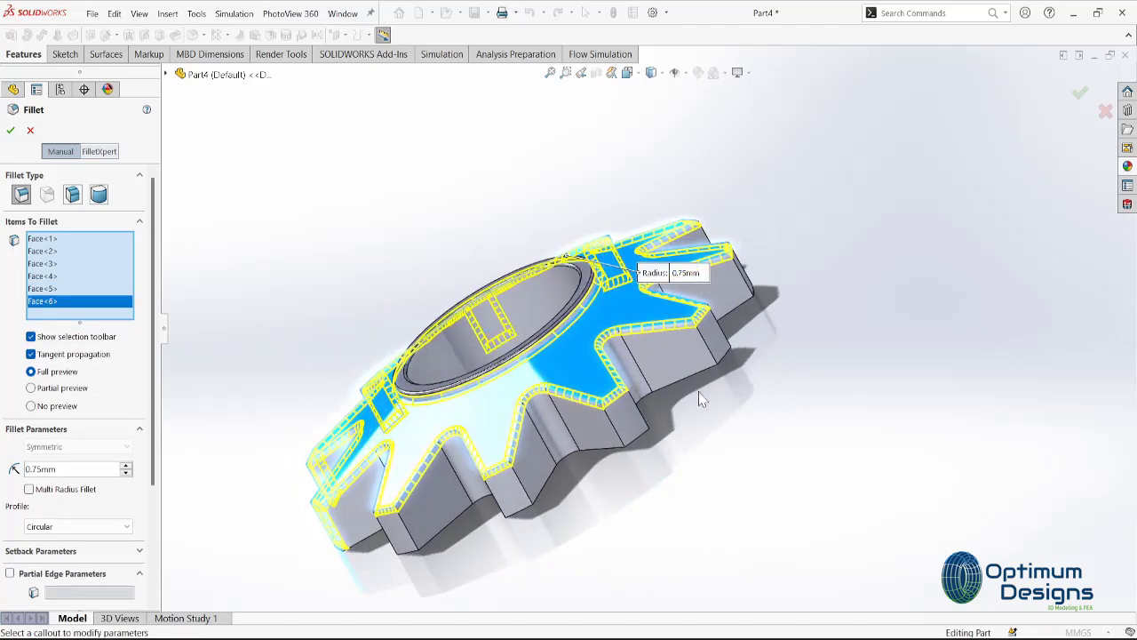
left_click(699, 393)
left_click(610, 406)
left_click(520, 499)
left_click(399, 536)
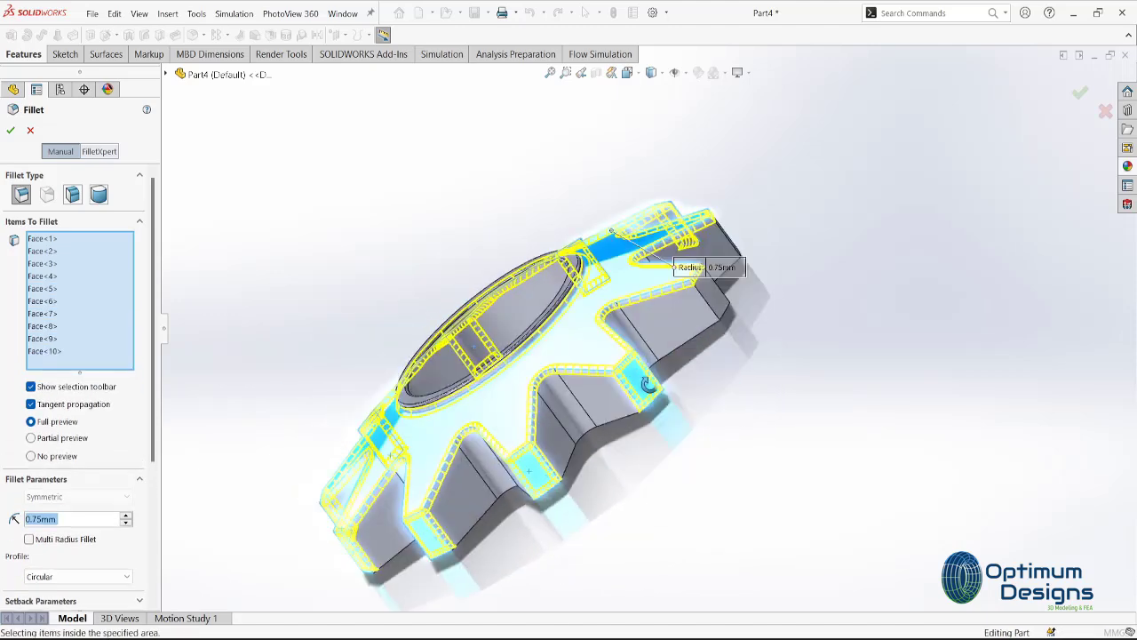
middle_click_drag(399, 535, 521, 538)
left_click(522, 537)
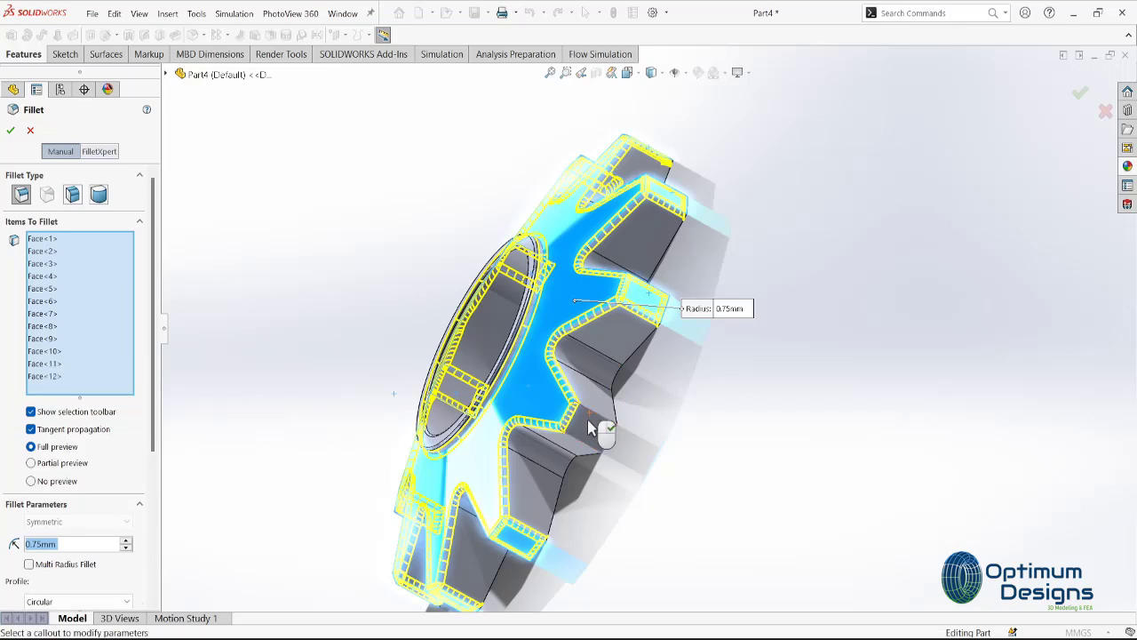
left_click(11, 130)
key("space")
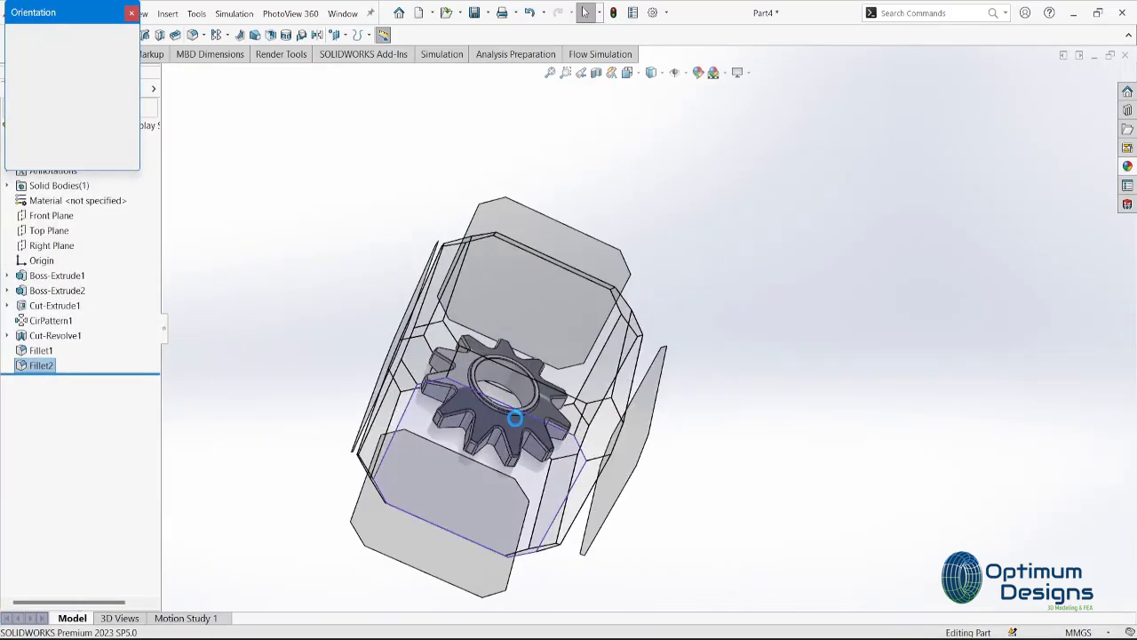
left_click(544, 402)
- Assign Alloy Steel (SS) as the gear's material
right_click(50, 205)
left_click(107, 209)
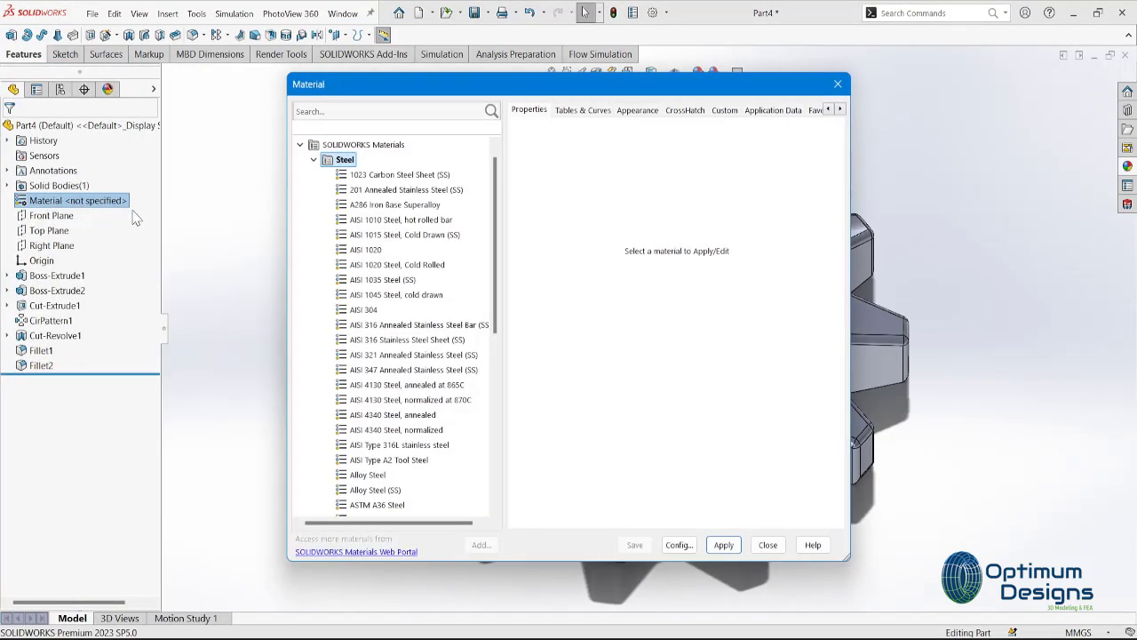
left_click(376, 476)
left_click(375, 490)
left_click(723, 544)
left_click(768, 545)
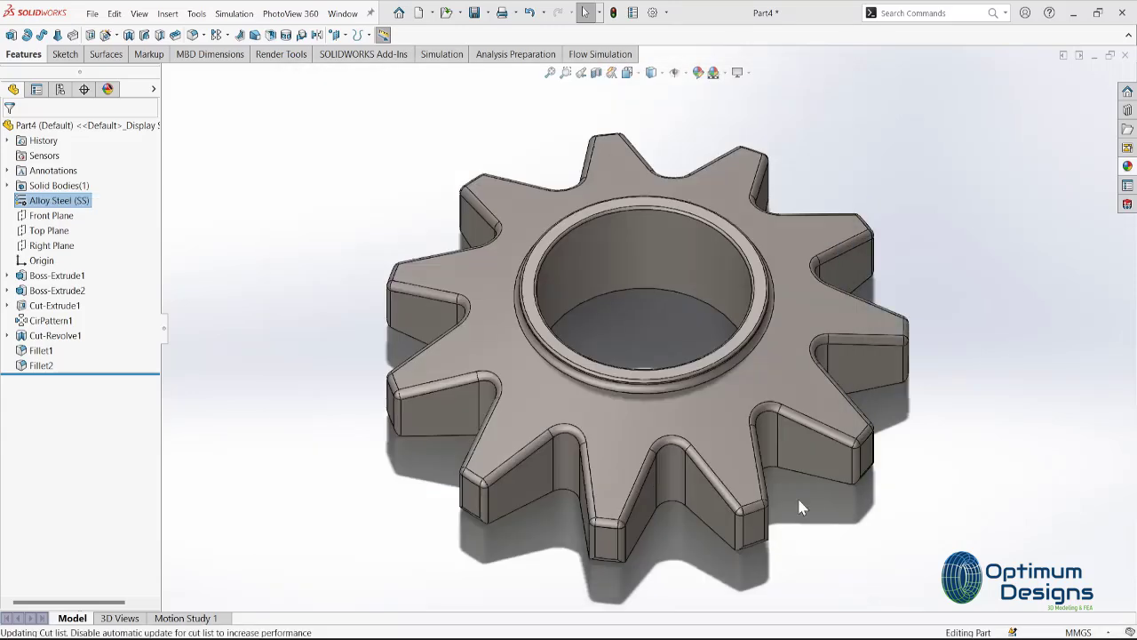
- Give the whole gear a polished brass appearance and begin inserting a part
left_click(1126, 167)
left_click(1025, 154)
left_click(1041, 184)
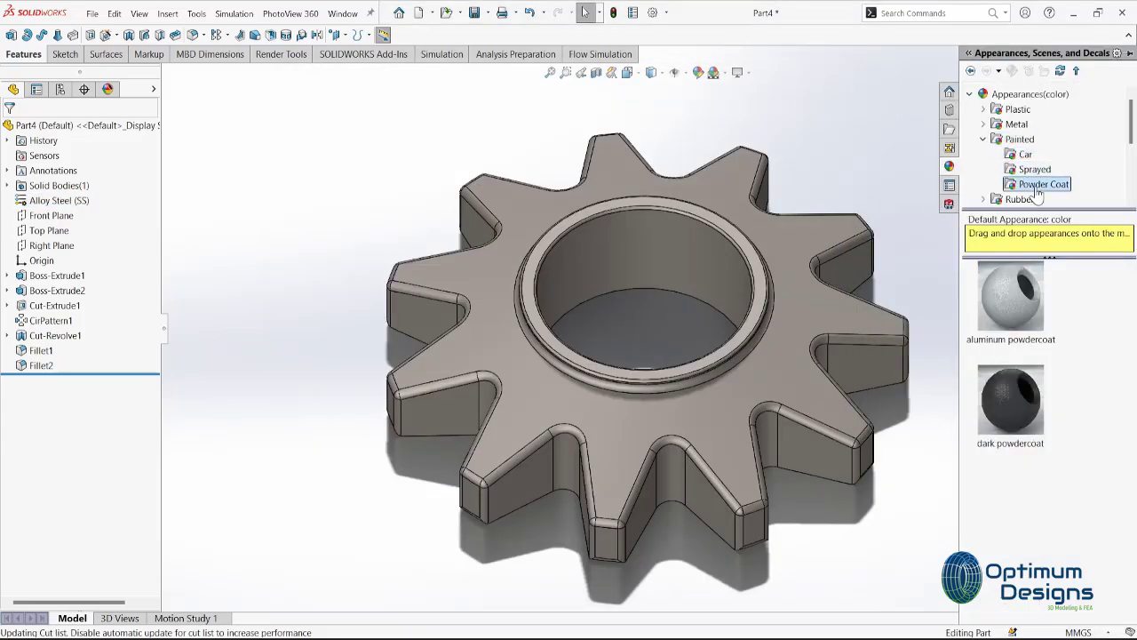
left_click(1017, 138)
left_click(1016, 123)
left_click_drag(1019, 407, 738, 440)
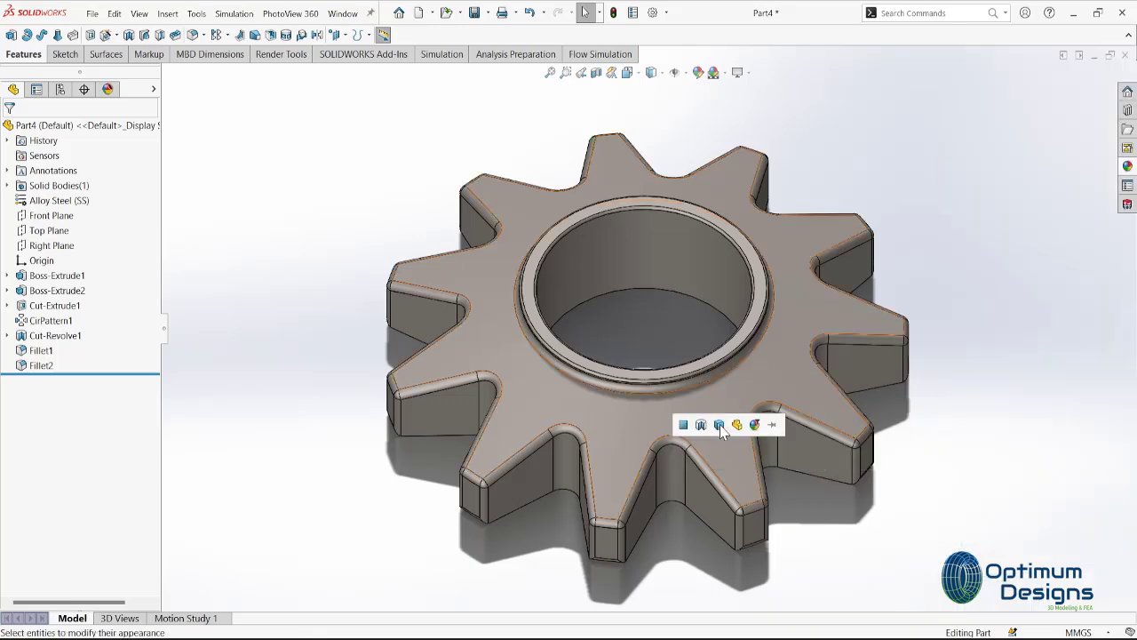
left_click(754, 425)
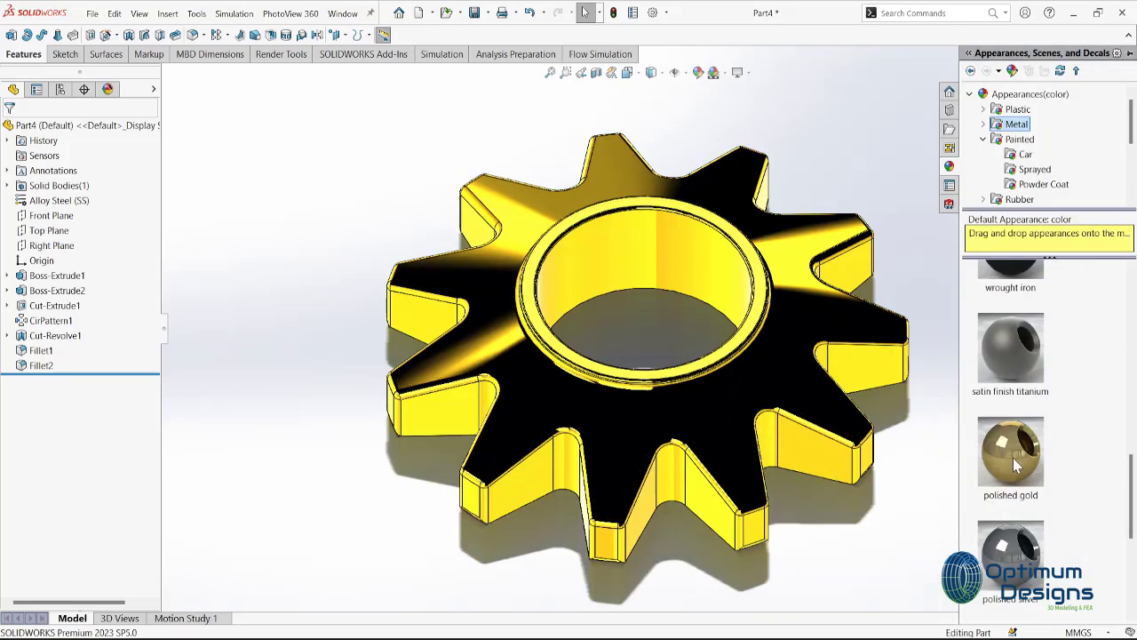
left_click(721, 438)
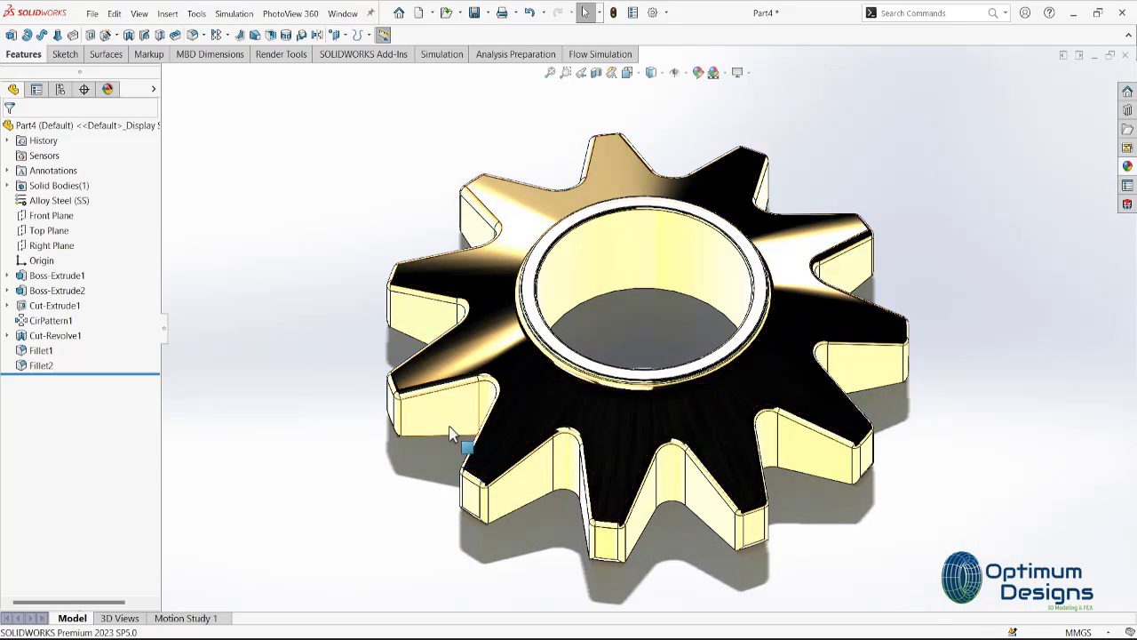
left_click(167, 13)
left_click(178, 328)
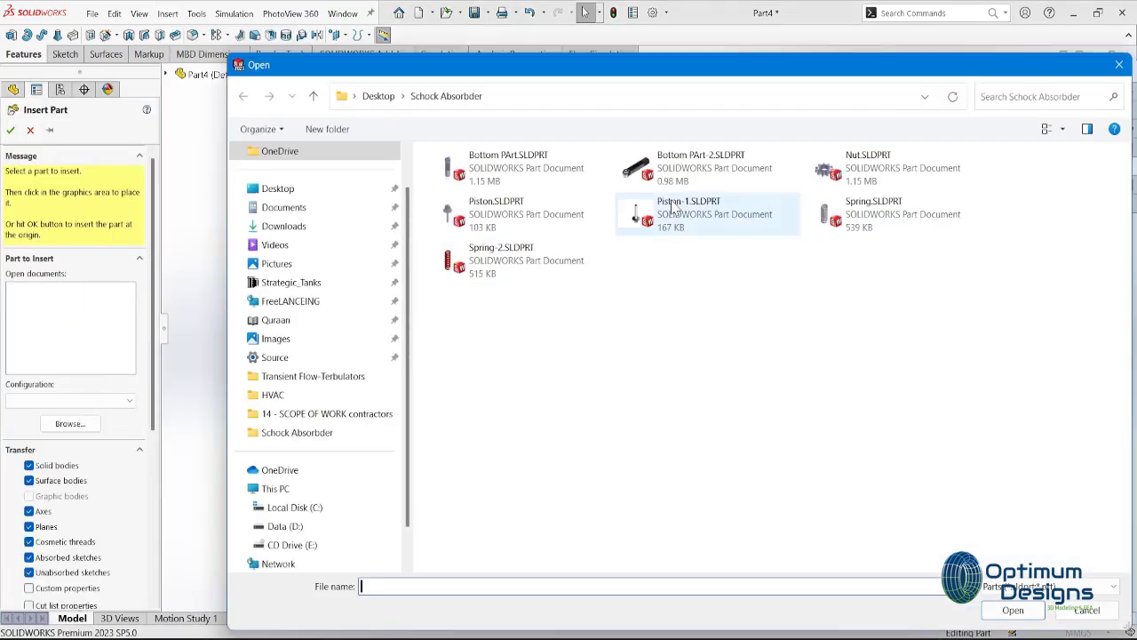
- Insert Bottom PArt-2 with its link broken, accepting the material and units prompts
left_click(701, 162)
left_click(1013, 611)
scroll(162, 471, "down", 3)
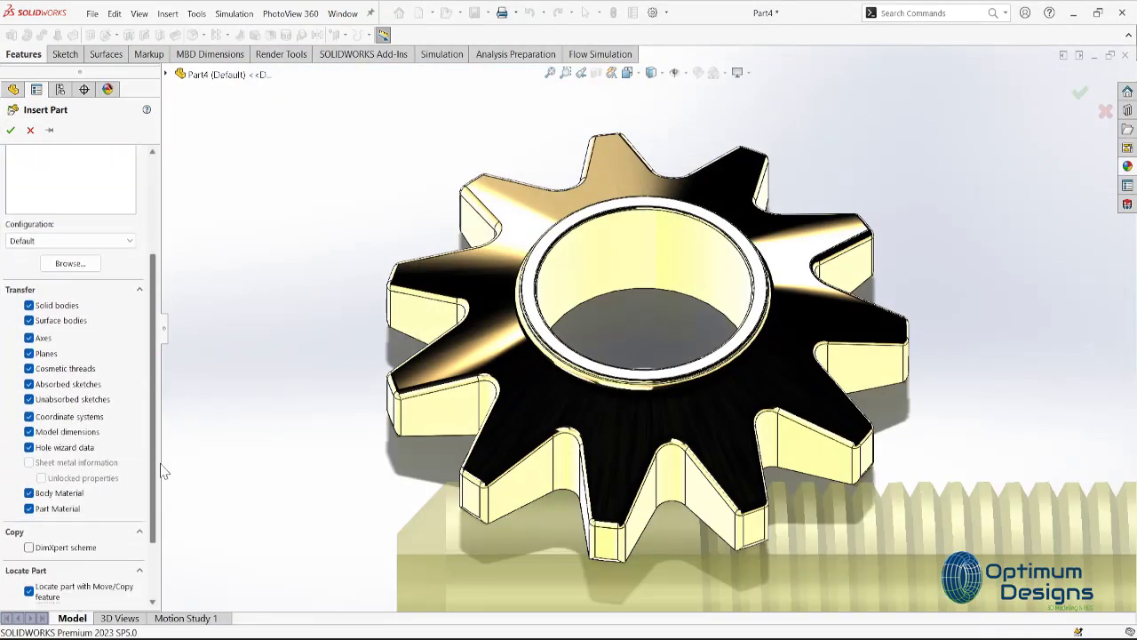
scroll(162, 471, "down", 2)
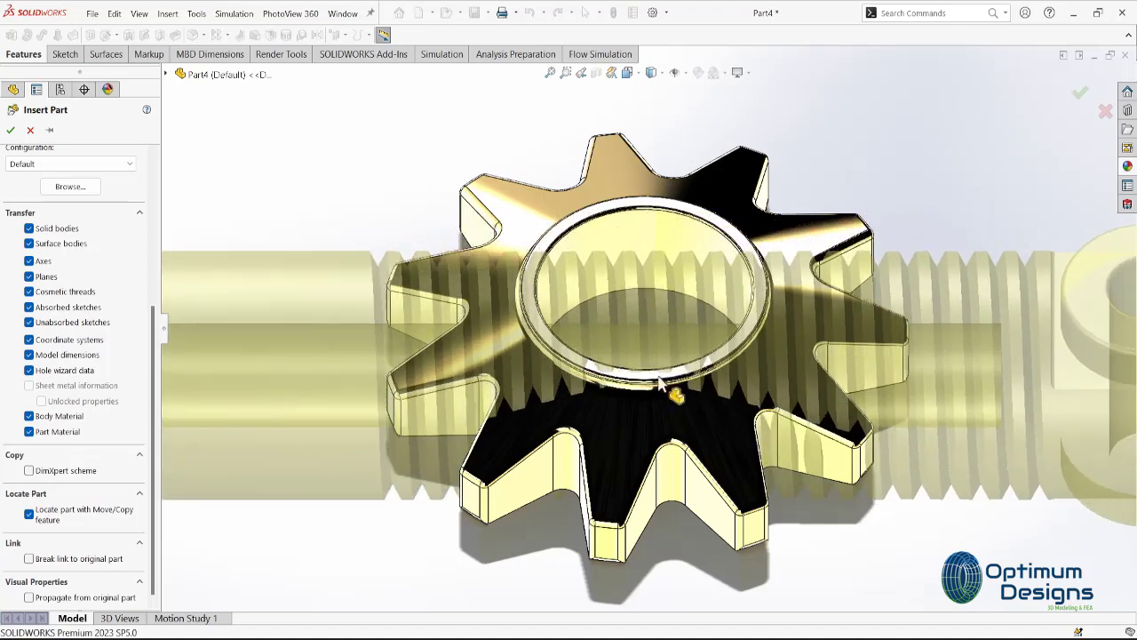
scroll(657, 382, "up", 2)
scroll(648, 356, "up", 4)
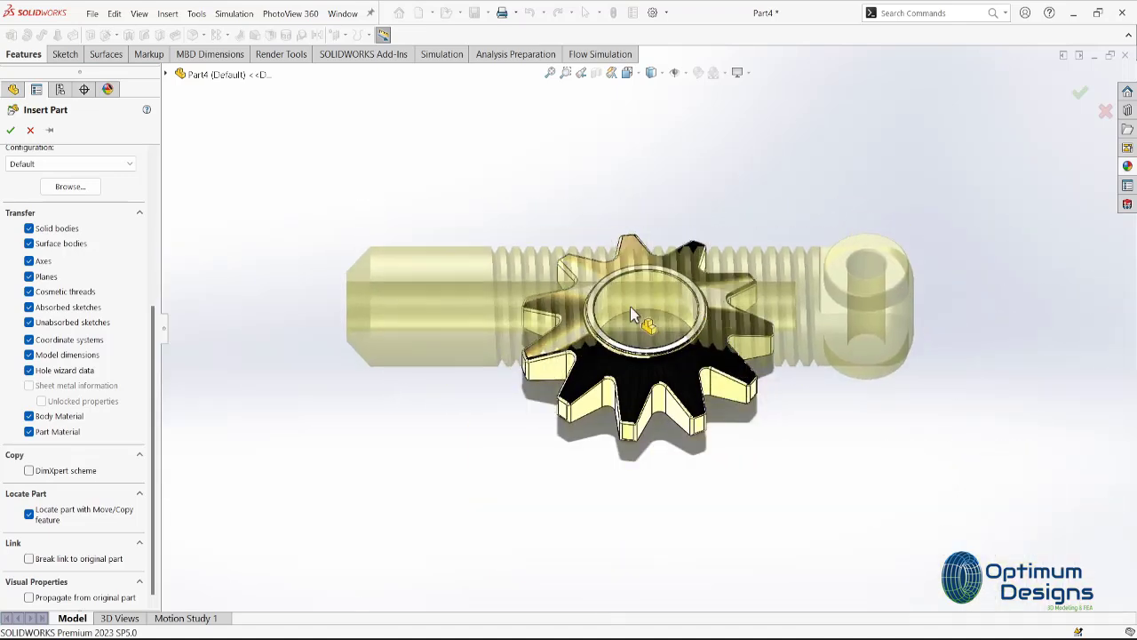
left_click(28, 559)
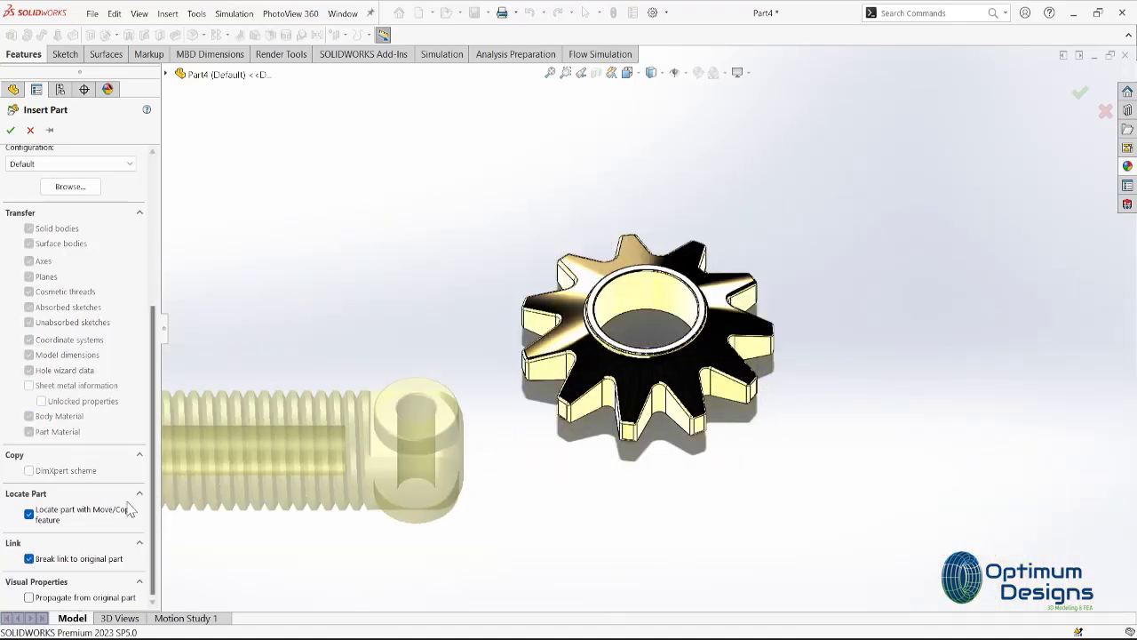
left_click_drag(155, 531, 151, 554)
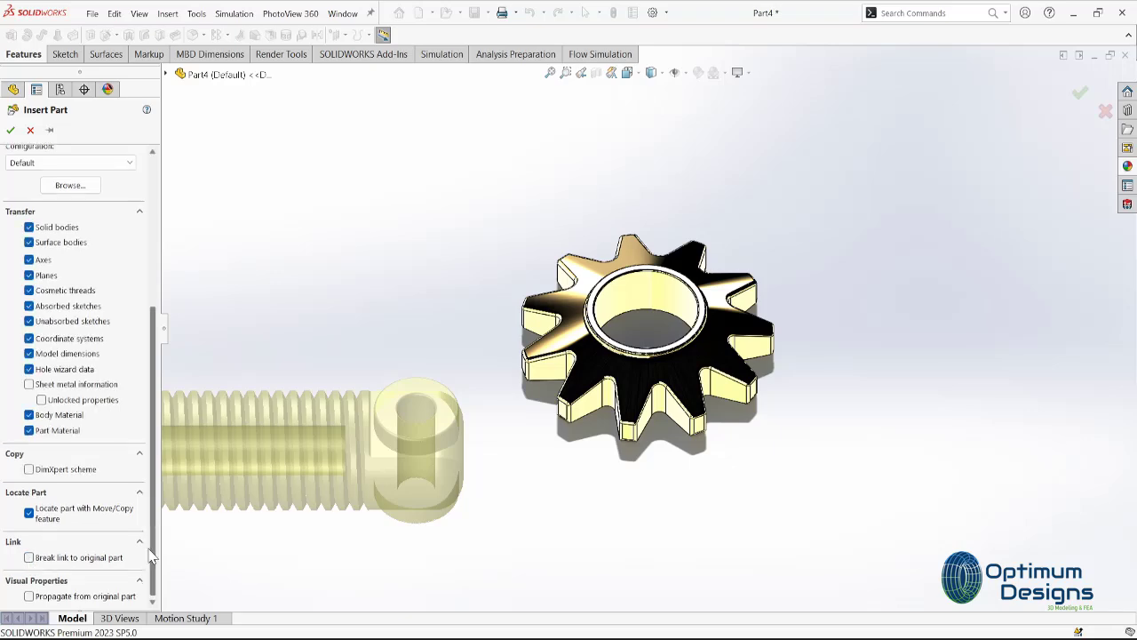
left_click(631, 322)
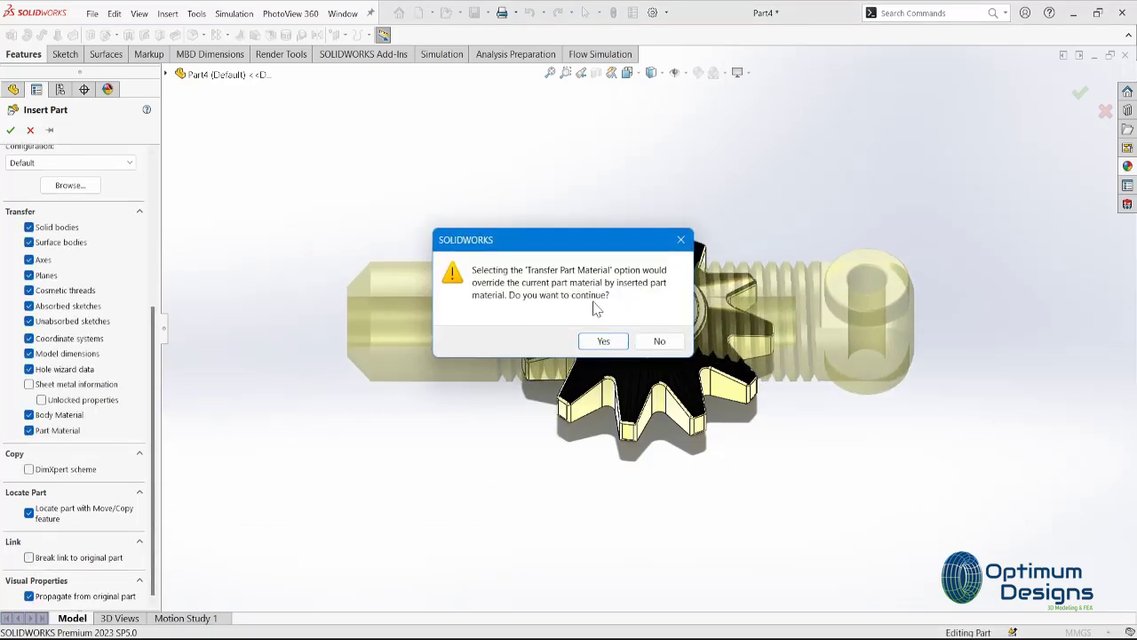
left_click(611, 346)
left_click(612, 350)
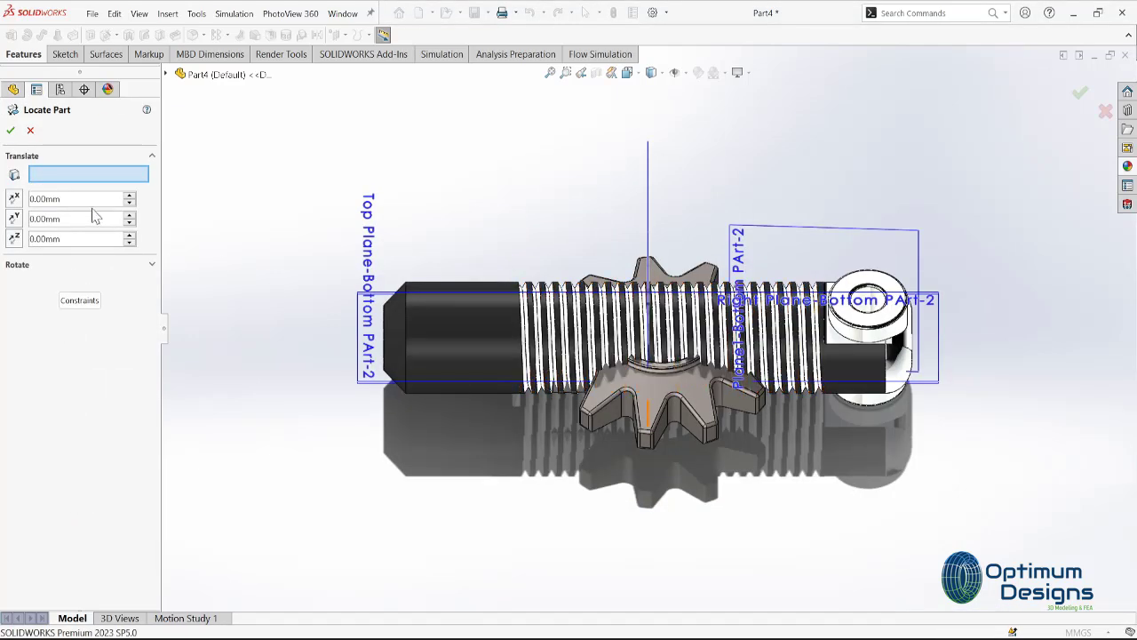
- Mate the bolt concentric with the gear bore, flipped, then select it for removal
left_click(79, 301)
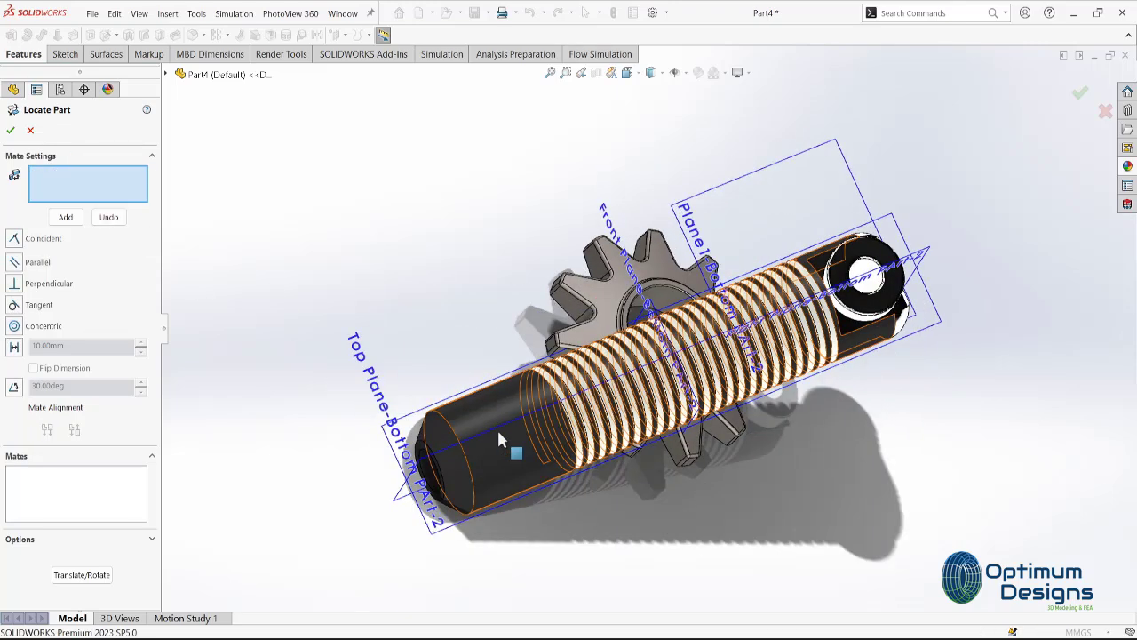
left_click(498, 435)
left_click(665, 307)
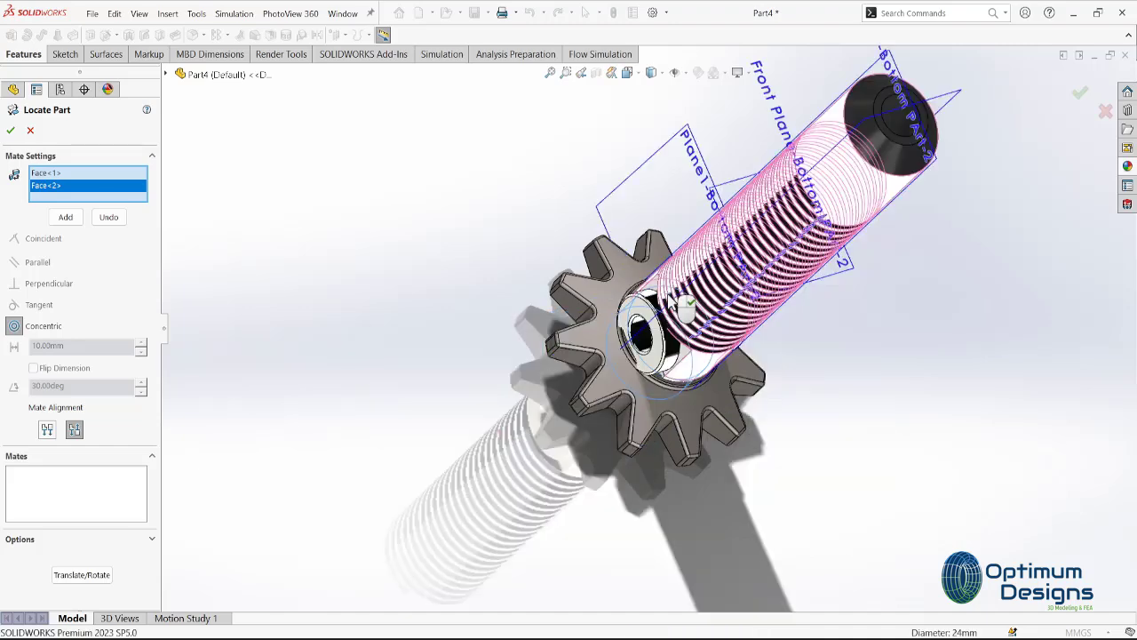
left_click(49, 429)
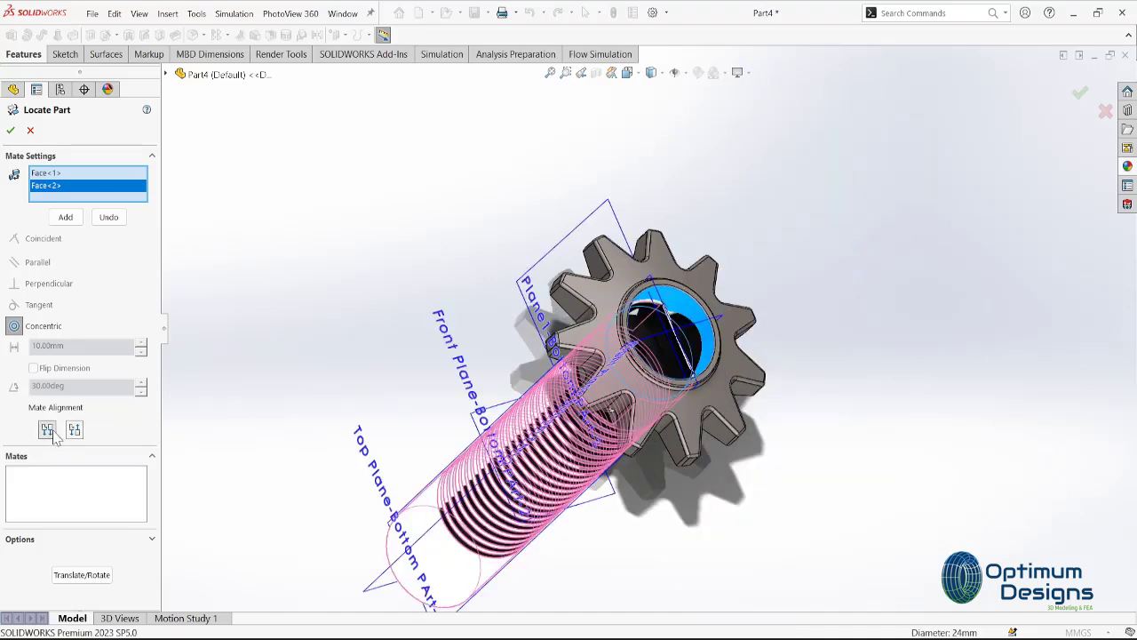
left_click(10, 130)
middle_click_drag(698, 382, 691, 300)
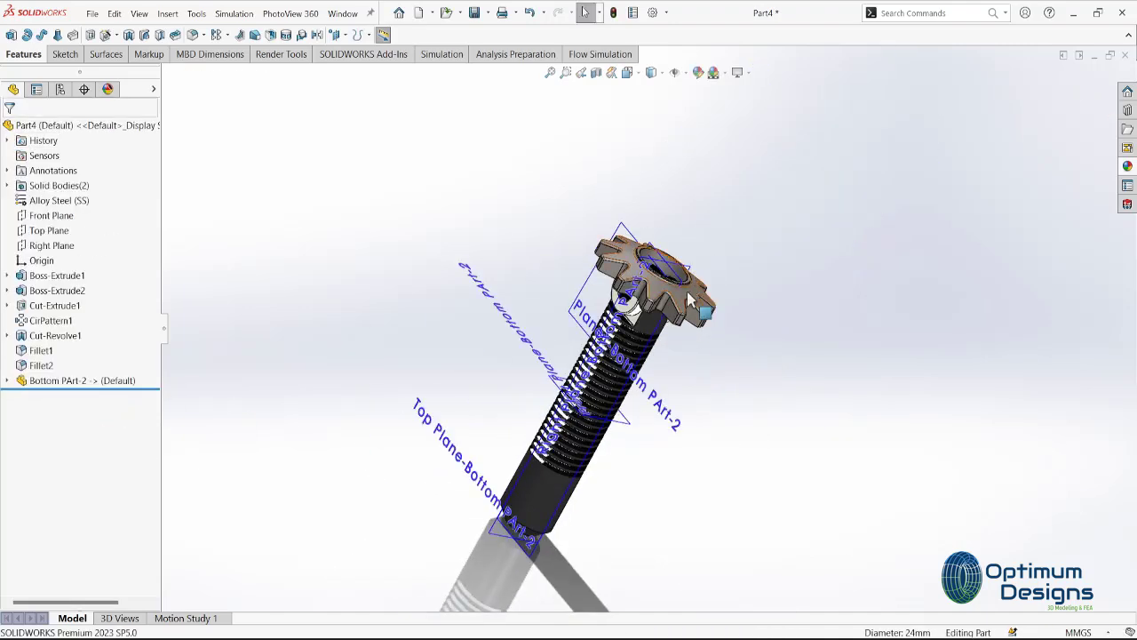
left_click(82, 382)
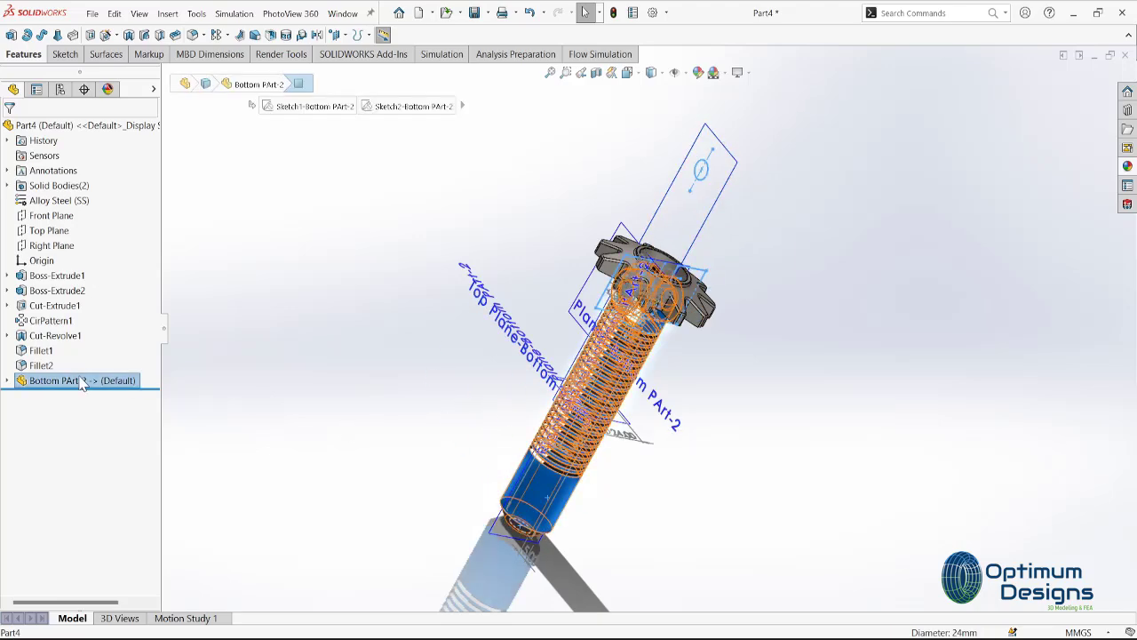
left_click(95, 404)
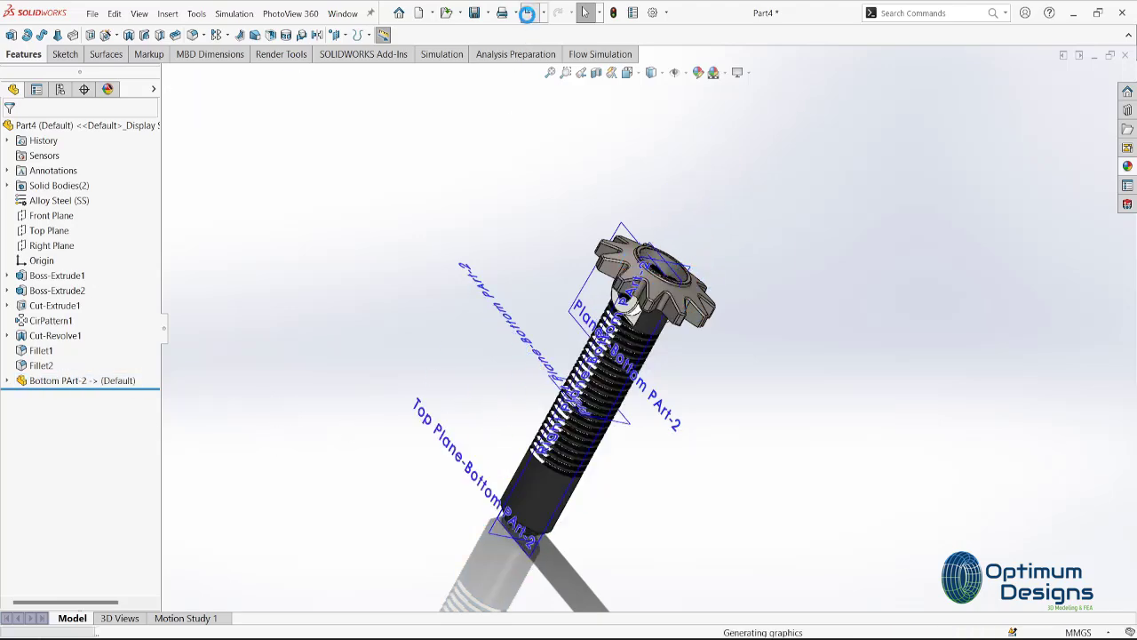
right_click(82, 380)
- Delete Bottom PArt-2 and insert it again, accepting its material transfer
left_click(111, 474)
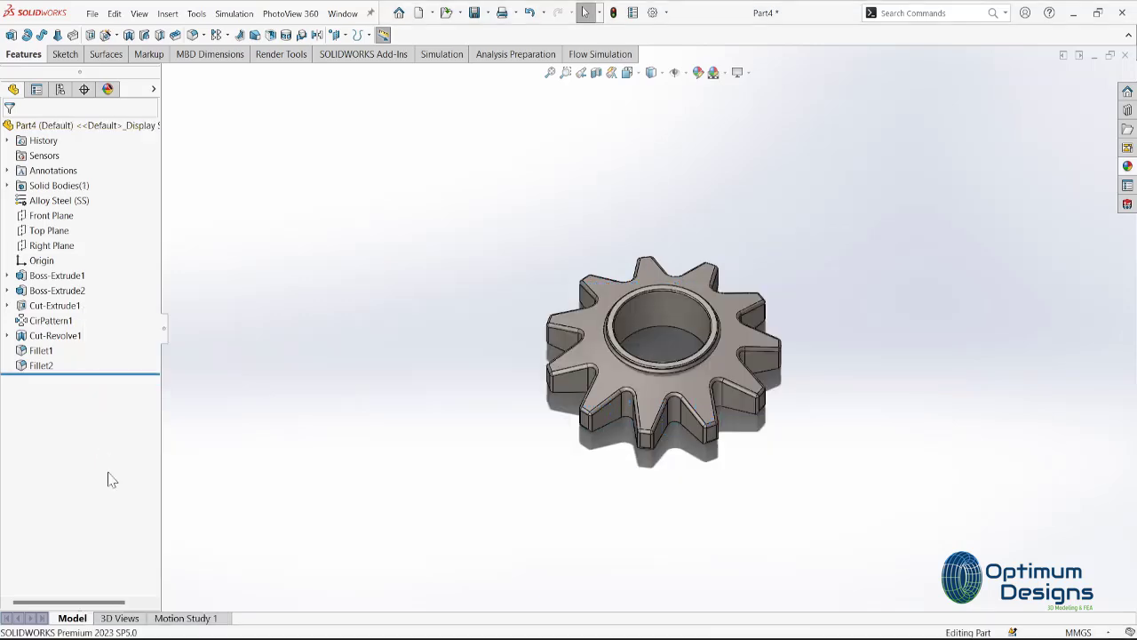
left_click(166, 13)
left_click(191, 336)
double_click(679, 162)
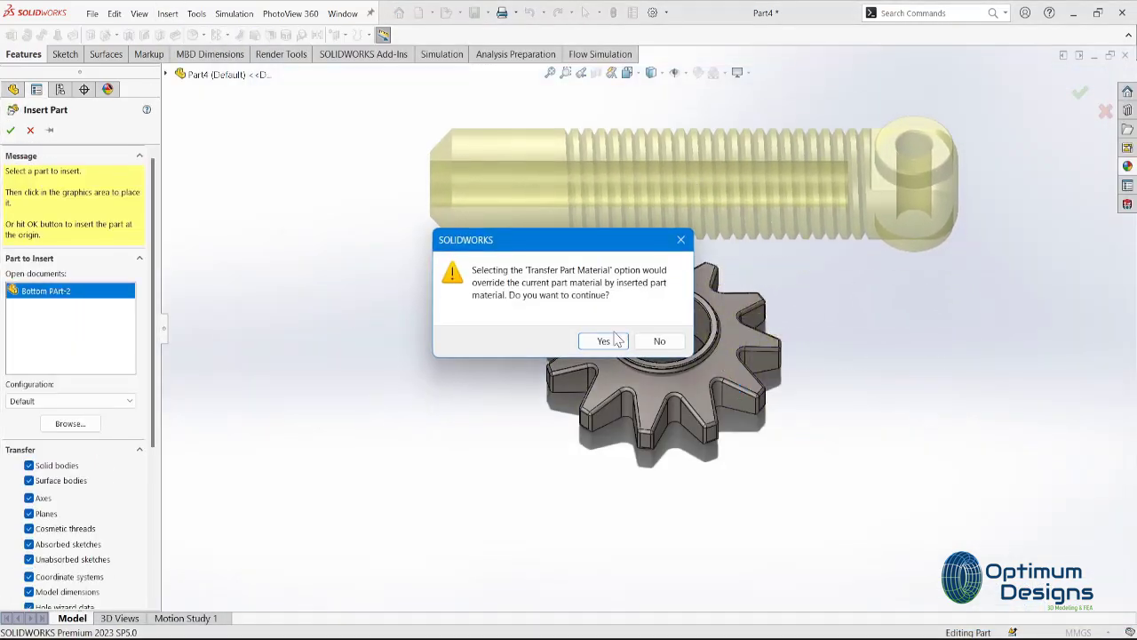
left_click(604, 337)
left_click(611, 334)
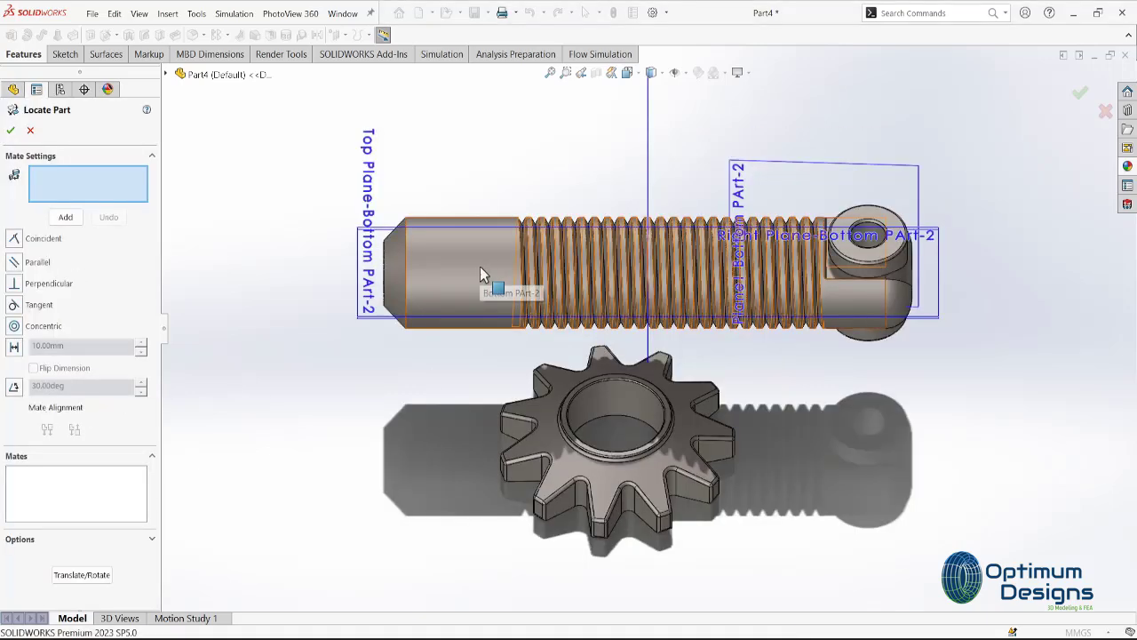
- Set a concentric mate between the bolt's threaded face and the gear bore, flipped
left_click(480, 267)
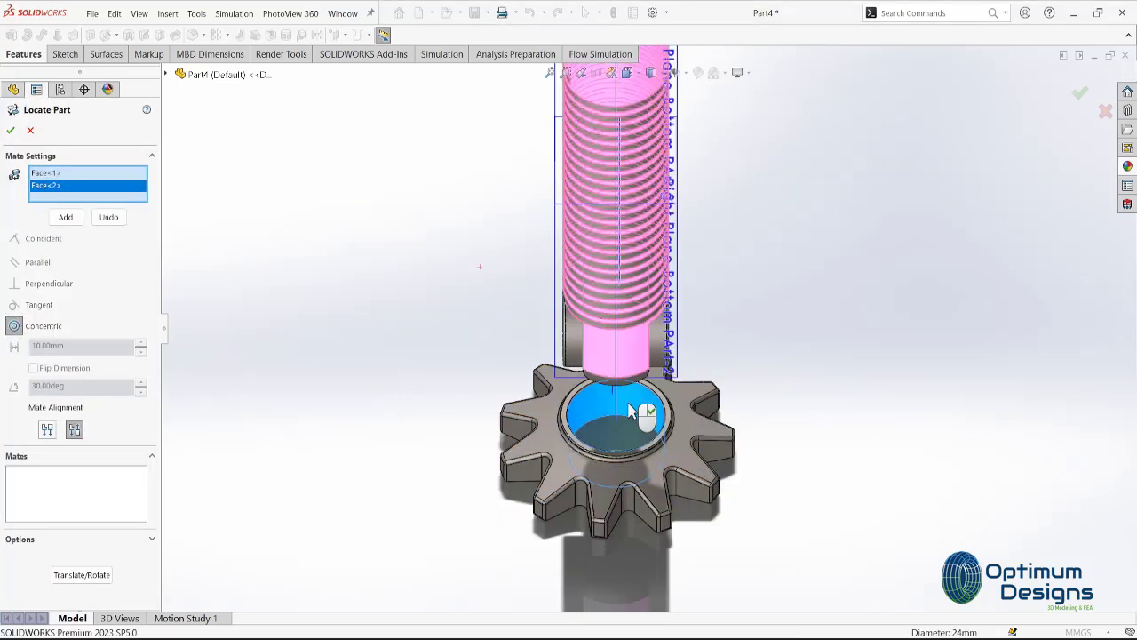
left_click(48, 427)
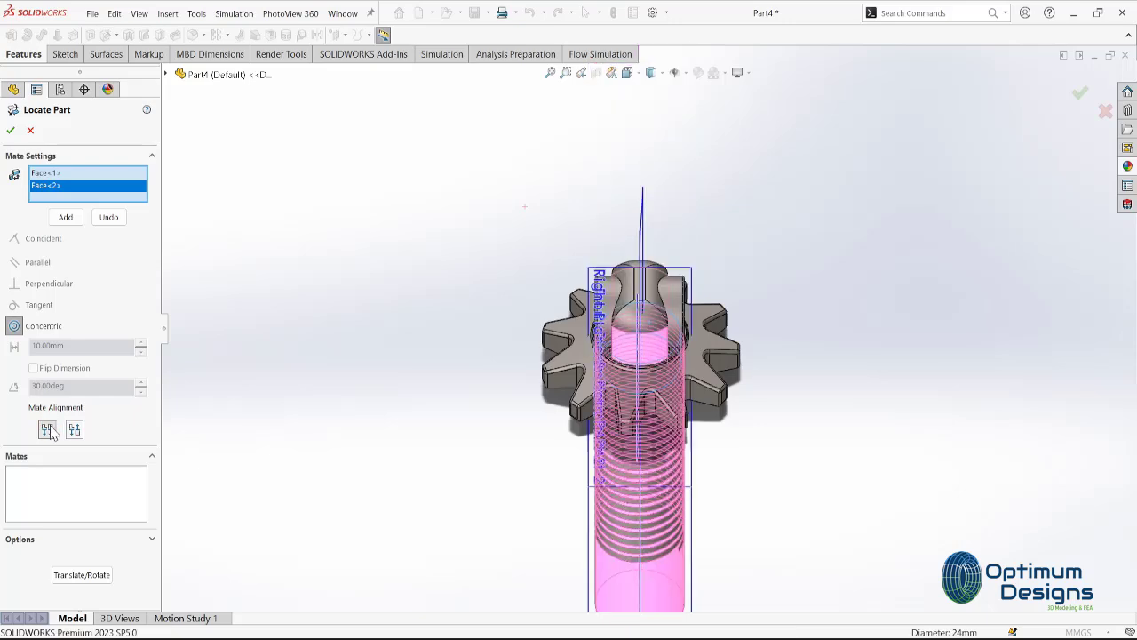
middle_click_drag(782, 355, 619, 484)
left_click(619, 485)
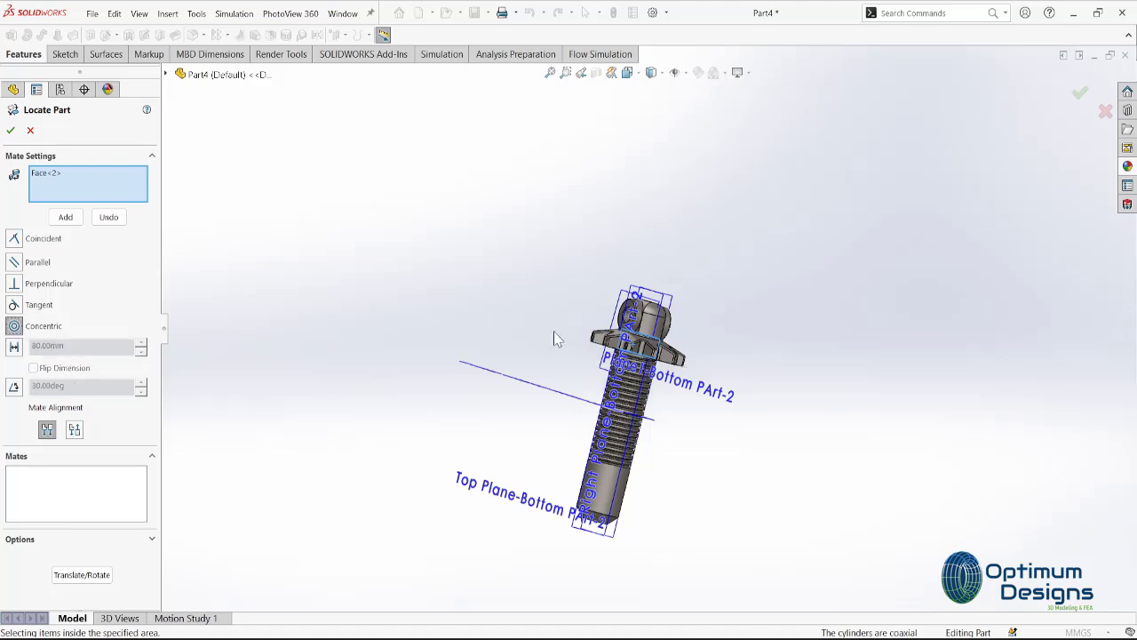
scroll(554, 339, "down", 5)
middle_click_drag(554, 338, 558, 404)
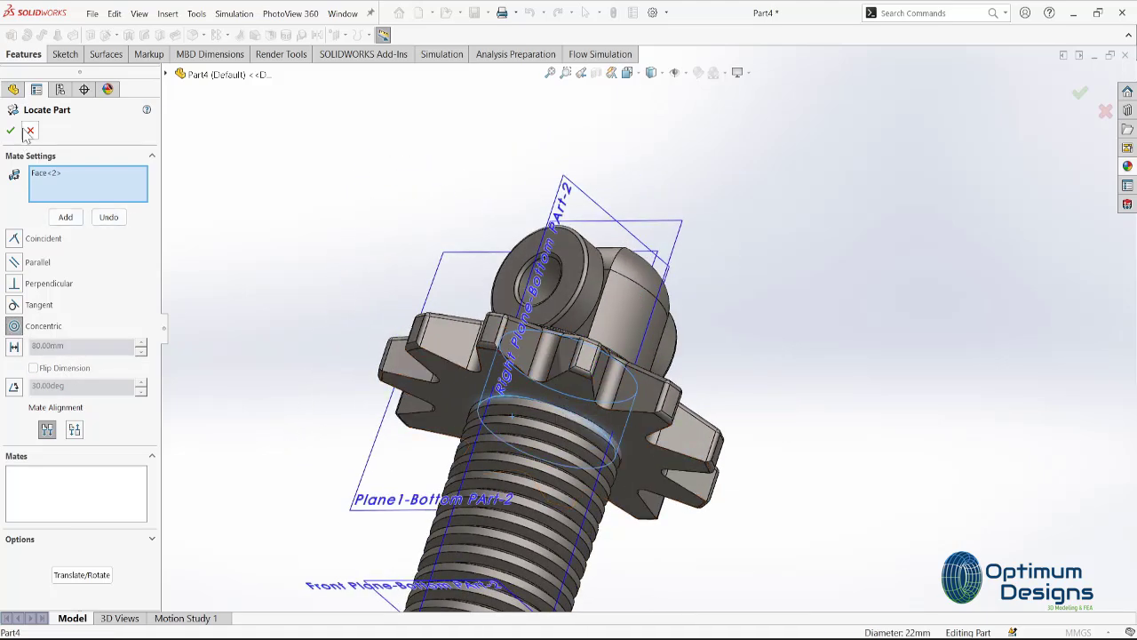
scroll(497, 533, "up", 3)
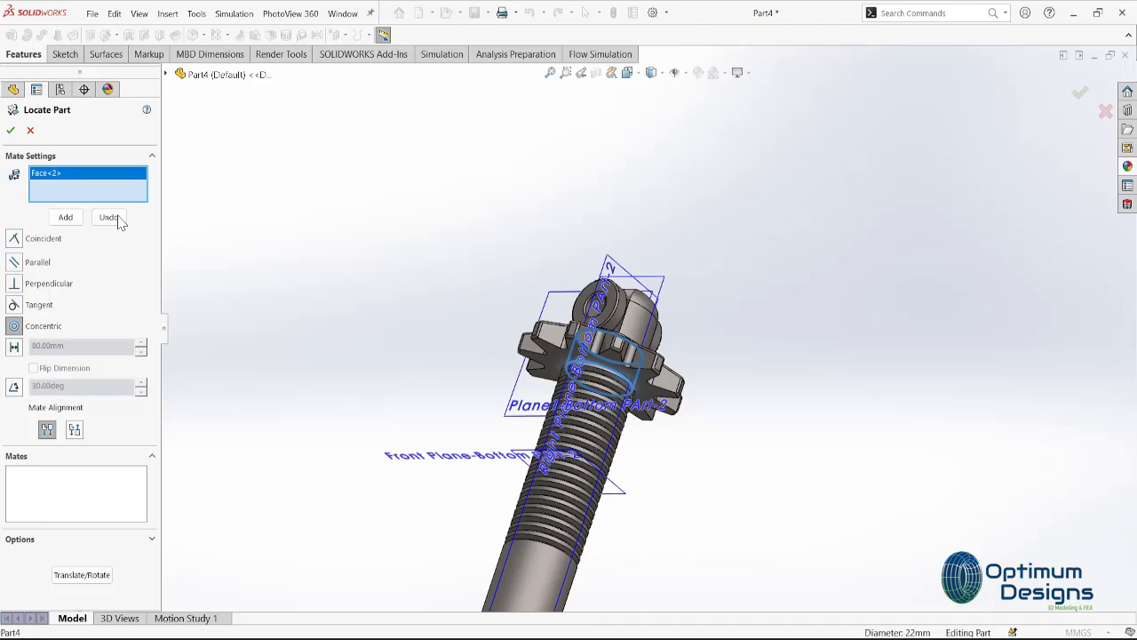
left_click(546, 587)
- Accept the bolt's placement in the gear and dismiss the move error
left_click(10, 130)
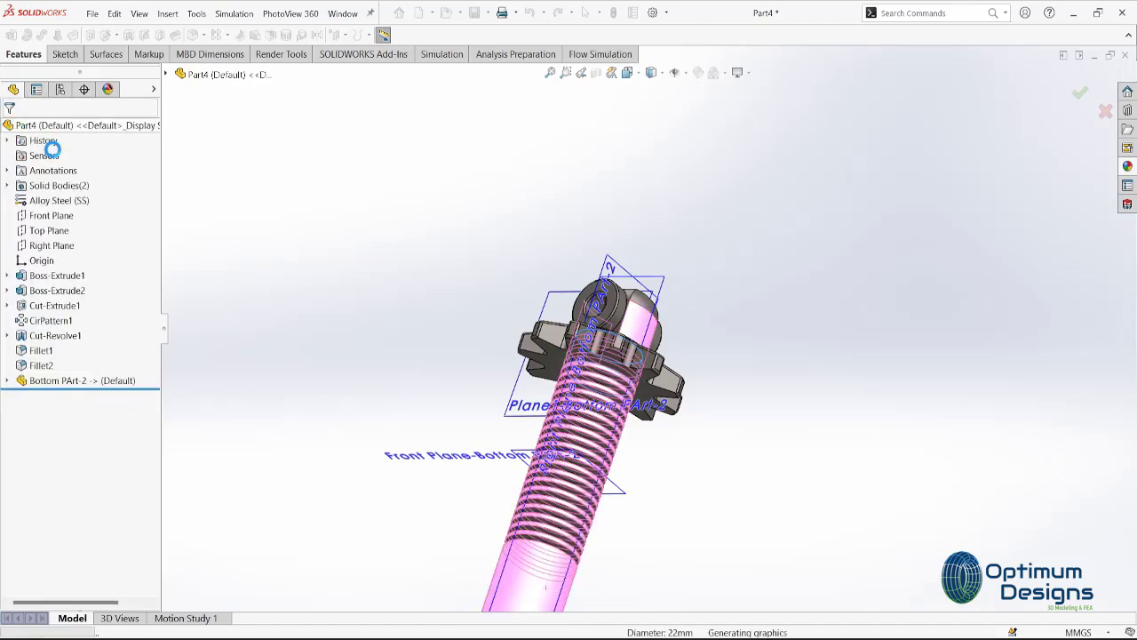
scroll(584, 279, "down", 3)
left_click_drag(585, 281, 613, 293)
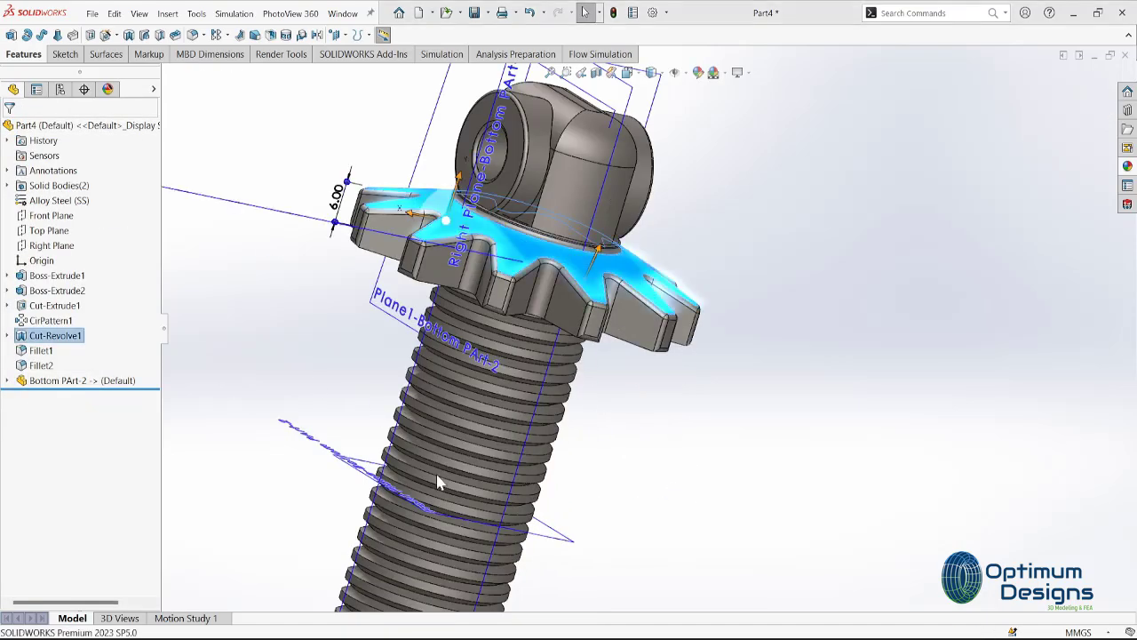
left_click(660, 340)
left_click_drag(483, 566, 516, 533)
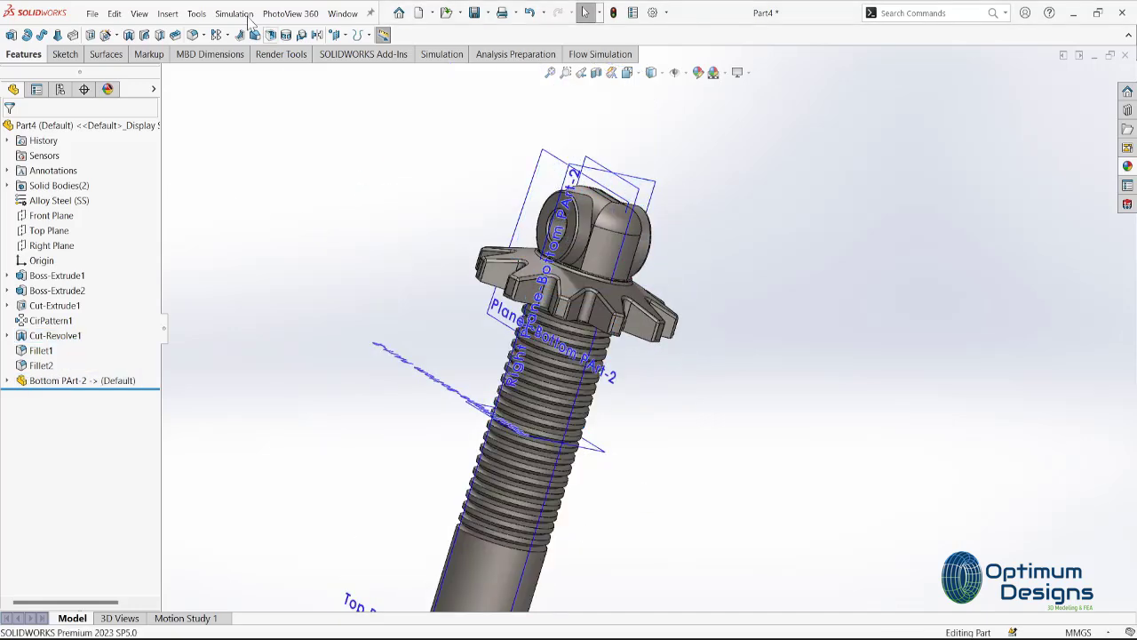
- Subtract the bolt from the gear body with a Combine feature
left_click(167, 13)
left_click(341, 387)
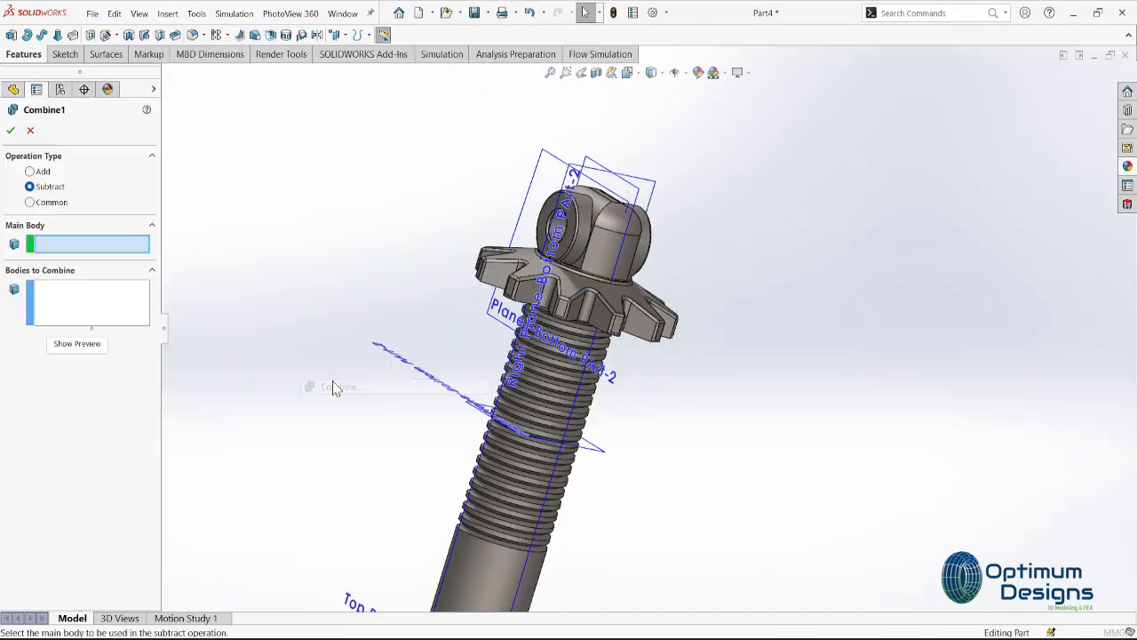
left_click(586, 306)
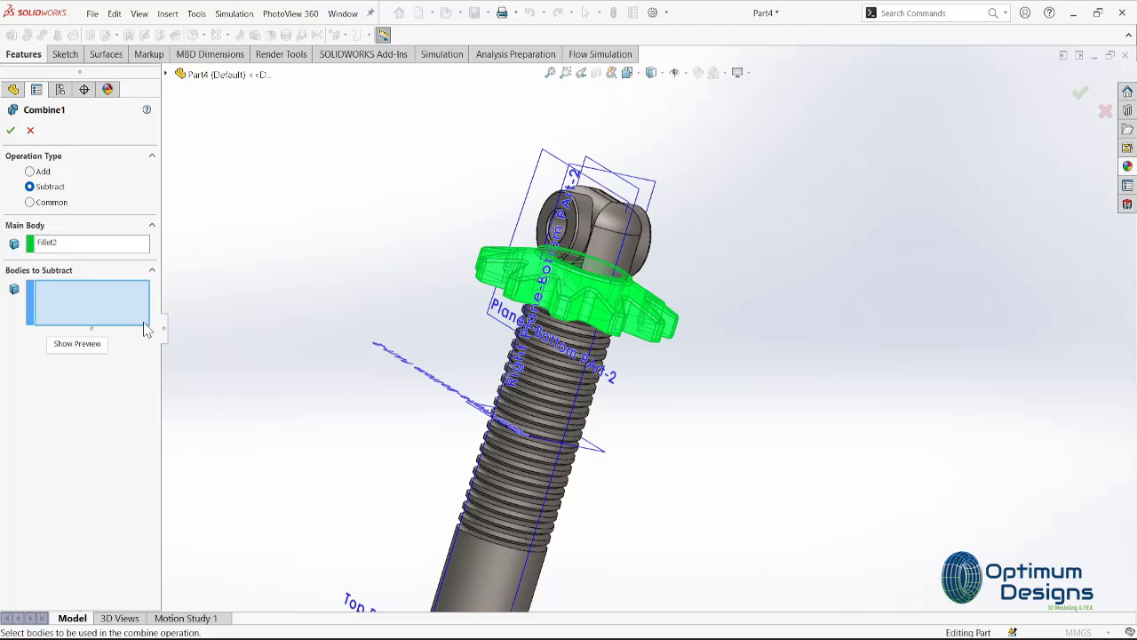
left_click(506, 572)
key("Return")
- Hide the Bottom PArt-2 reference planes: Front Plane, Plane1 and Right Plane
mouse_move(505, 572)
middle_mouse_down()
mouse_move(584, 380)
mouse_move(589, 406)
mouse_move(664, 279)
mouse_move(449, 366)
middle_mouse_up()
scroll(449, 366, "down", 3)
right_click(357, 380)
left_click(391, 394)
right_click(444, 258)
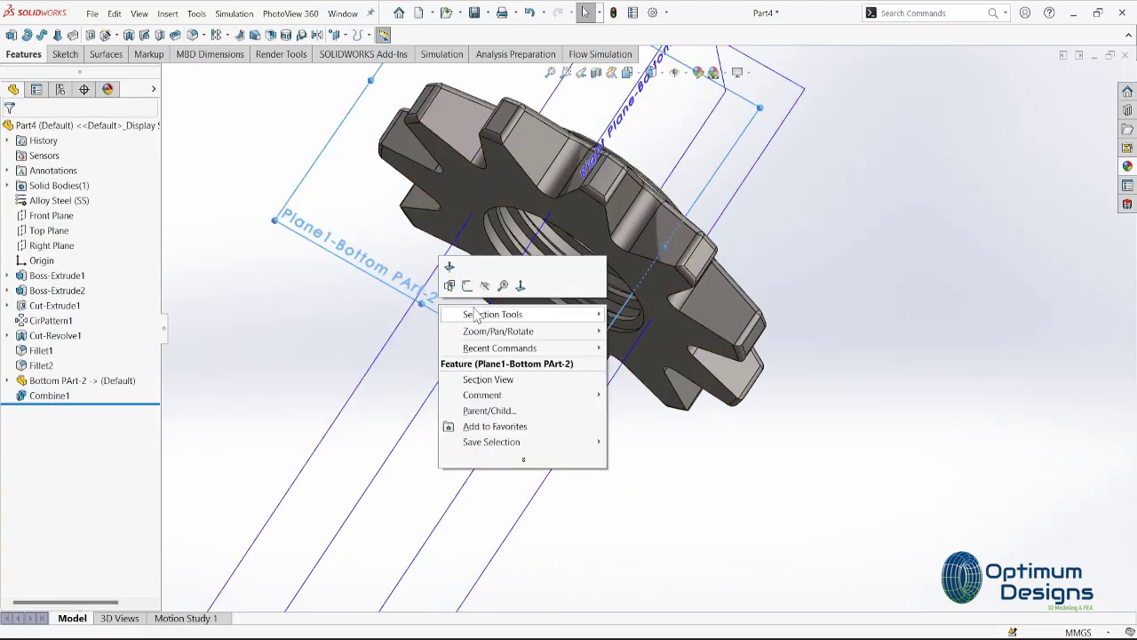
left_click(457, 267)
right_click(469, 344)
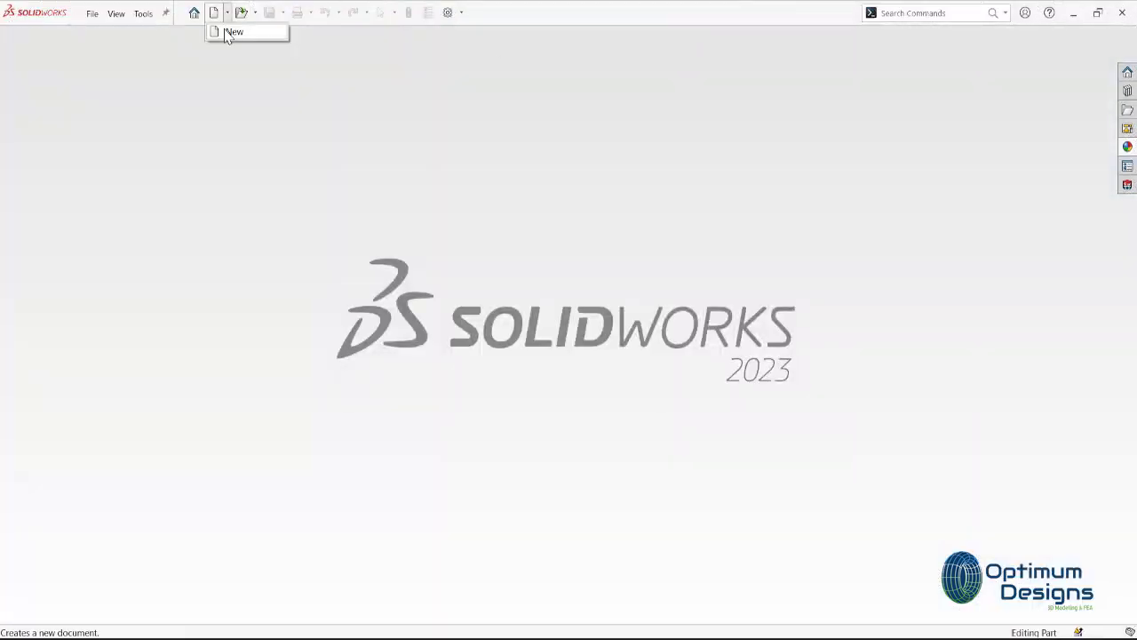
- Start a new assembly with Bottom PArt-2 placed at the origin
left_click(229, 33)
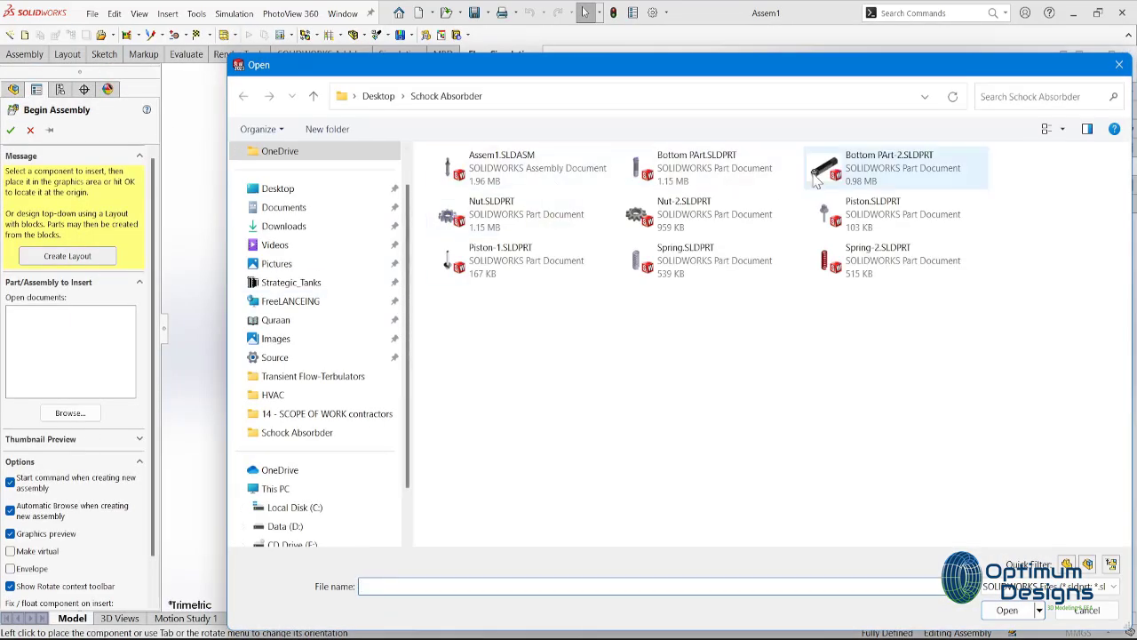
left_click(858, 174)
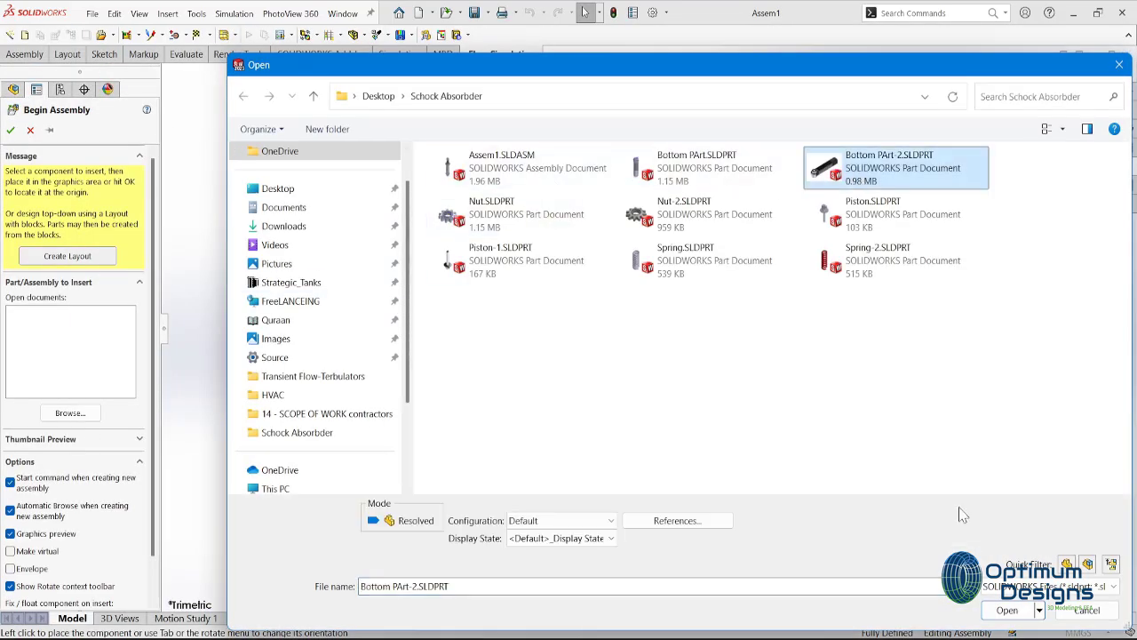
left_click(1007, 610)
left_click(658, 346)
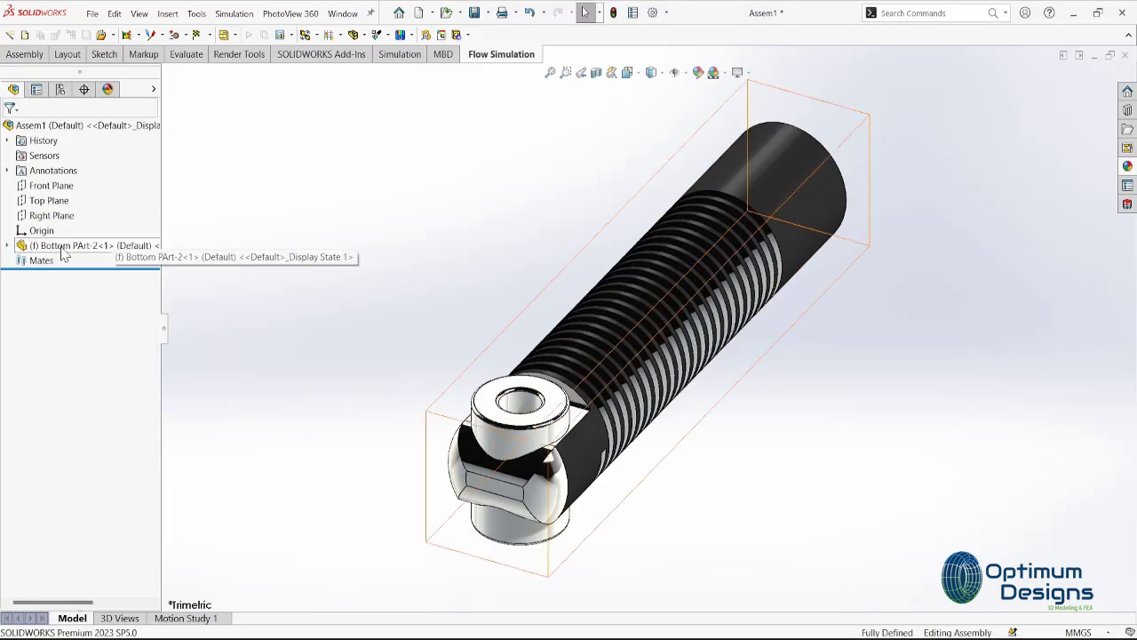
- Insert Nut-2 into the assembly beside the screw
left_click(33, 60)
left_click(688, 214)
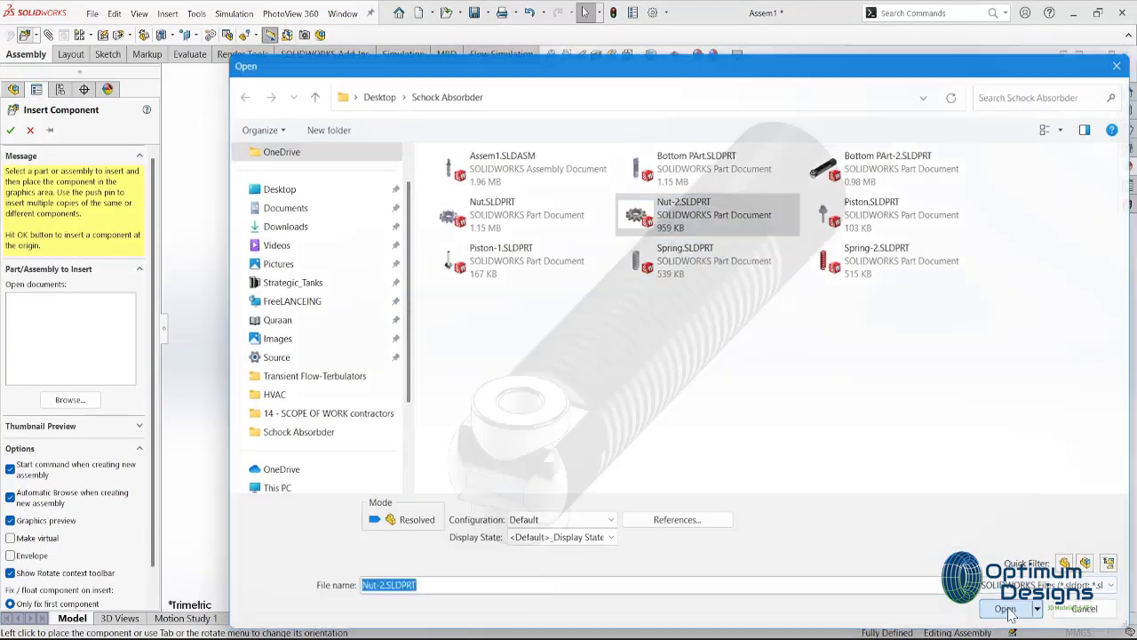
left_click(1005, 610)
left_click(908, 346)
middle_click_drag(908, 346, 711, 311)
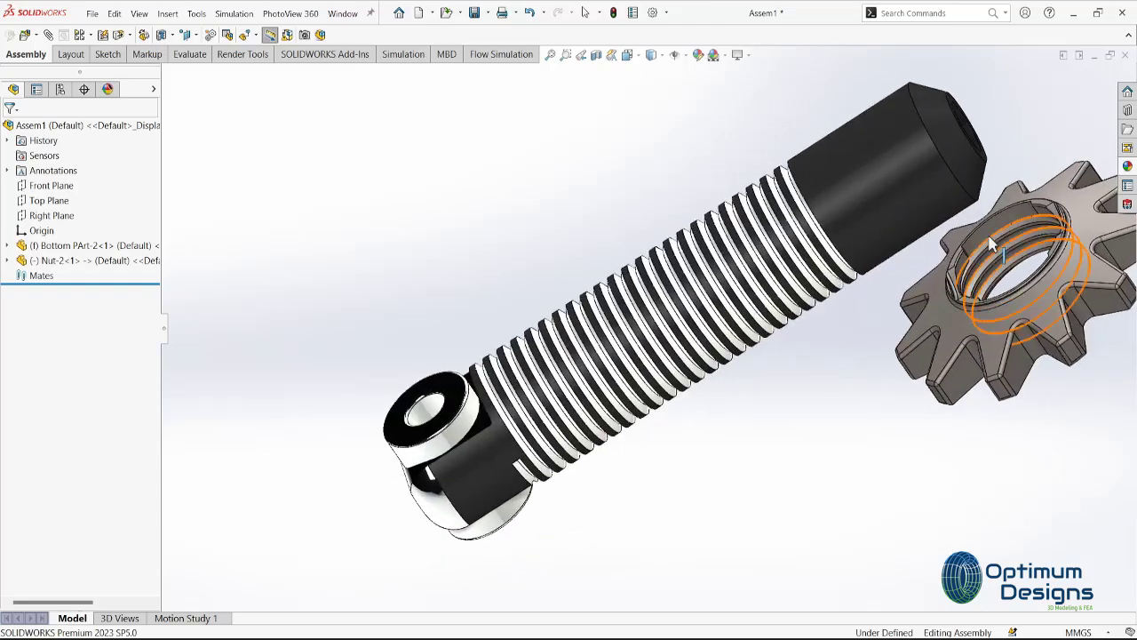
- Mate Nut-2 concentrically on the screw, flipped, and slide it to mid-thread
left_click(177, 34)
left_click(853, 187)
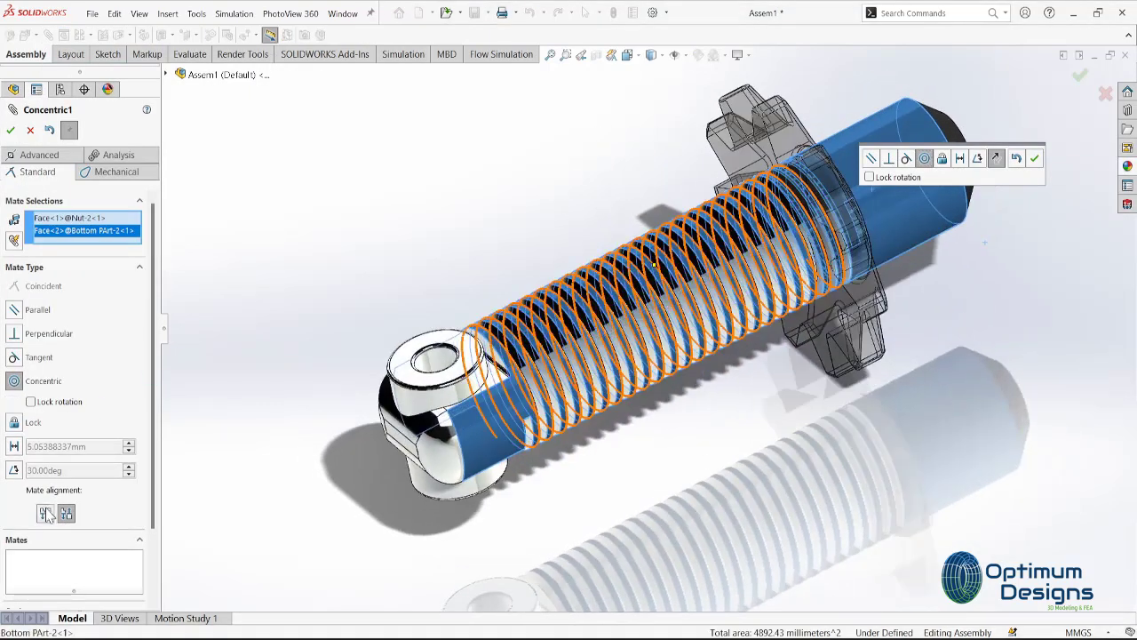
left_click(995, 159)
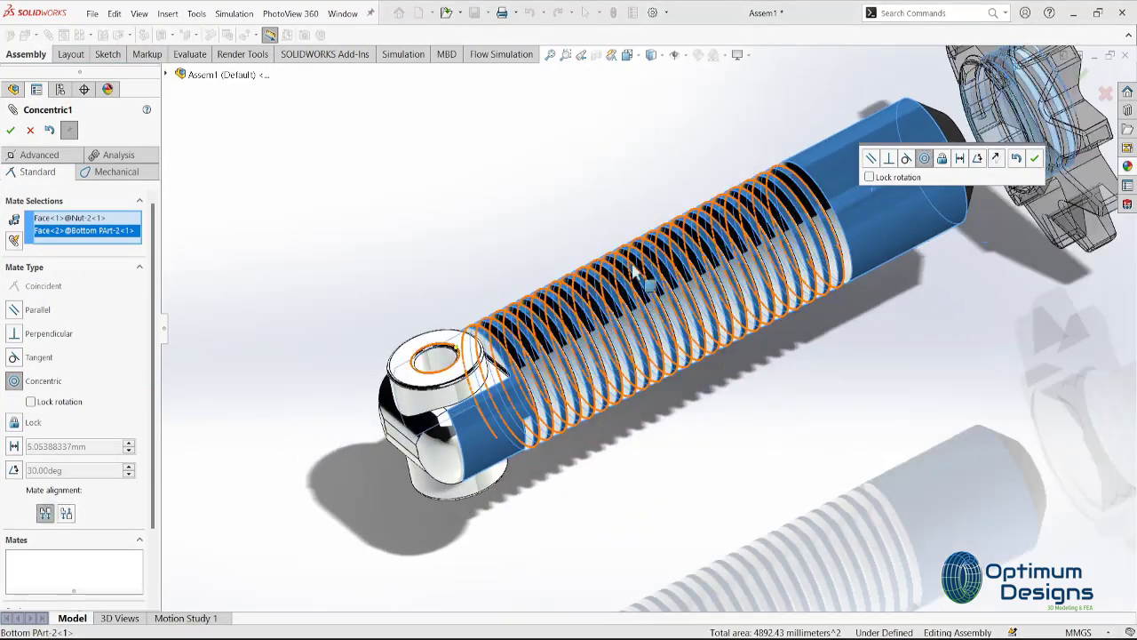
left_click(1034, 159)
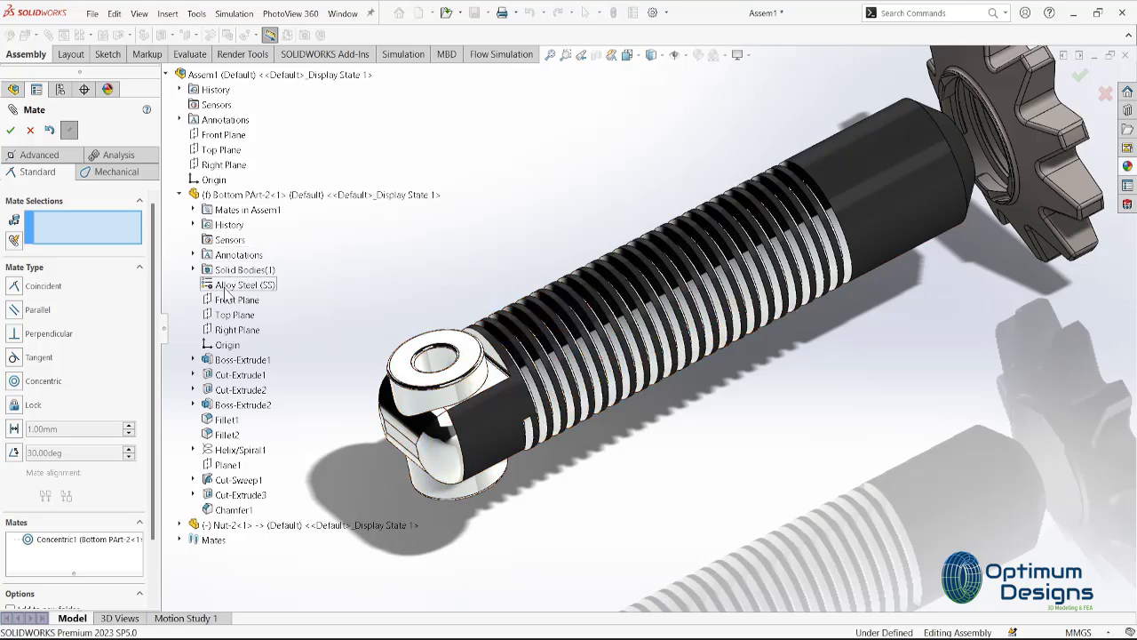
left_click(193, 449)
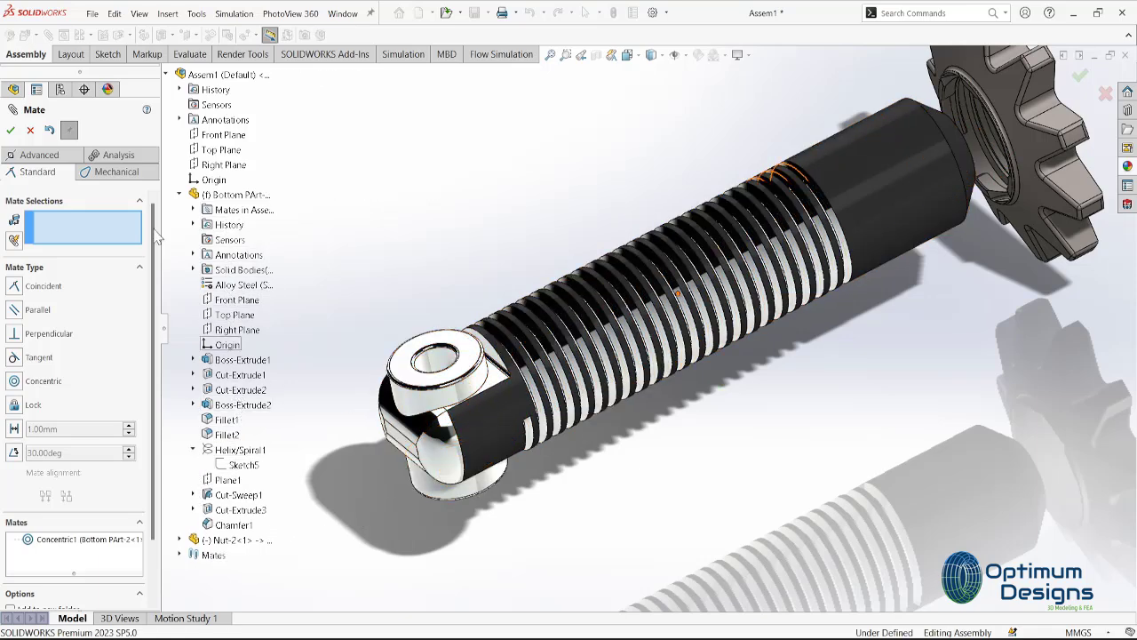
left_click(31, 129)
left_click_drag(945, 193, 622, 306)
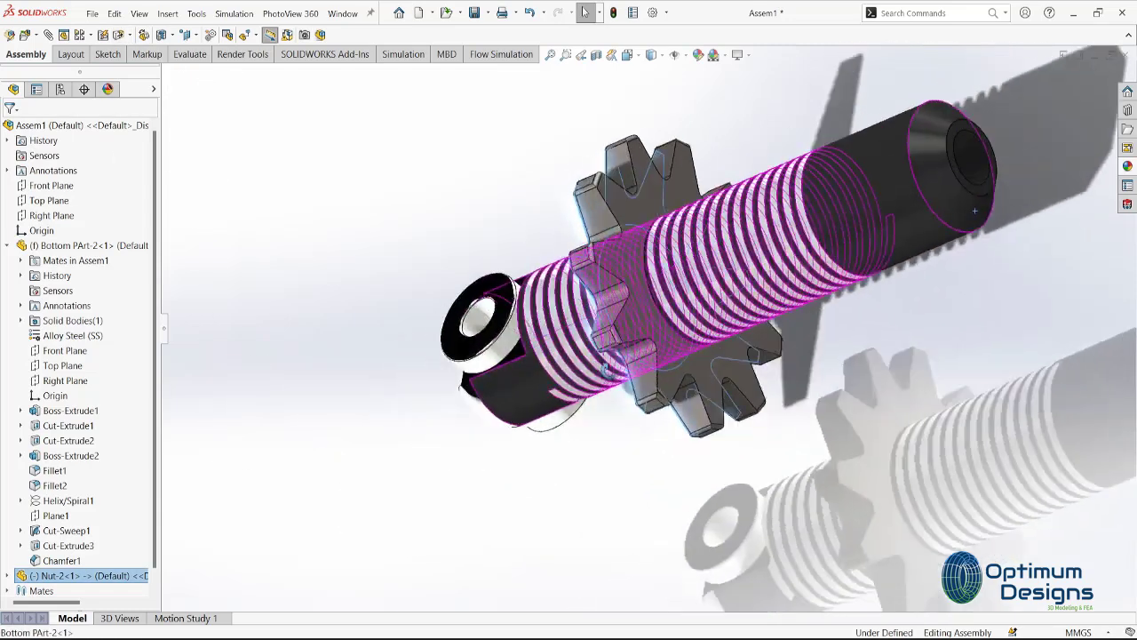
left_click(24, 34)
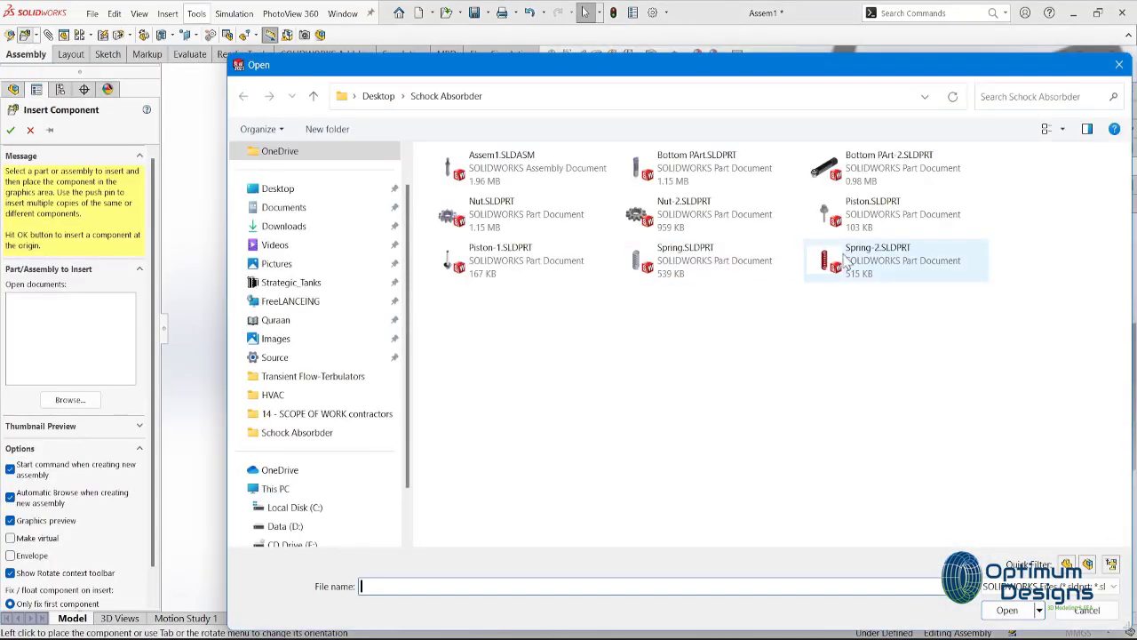
- Insert Spring-2 into the assembly beside the screw
double_click(846, 258)
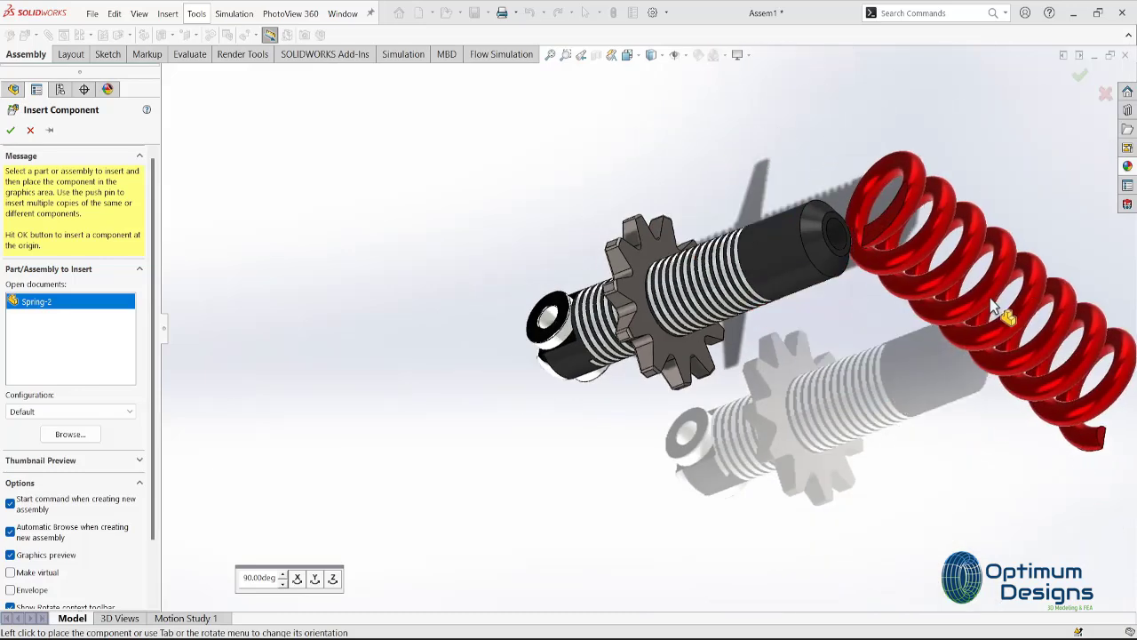
left_click(999, 294)
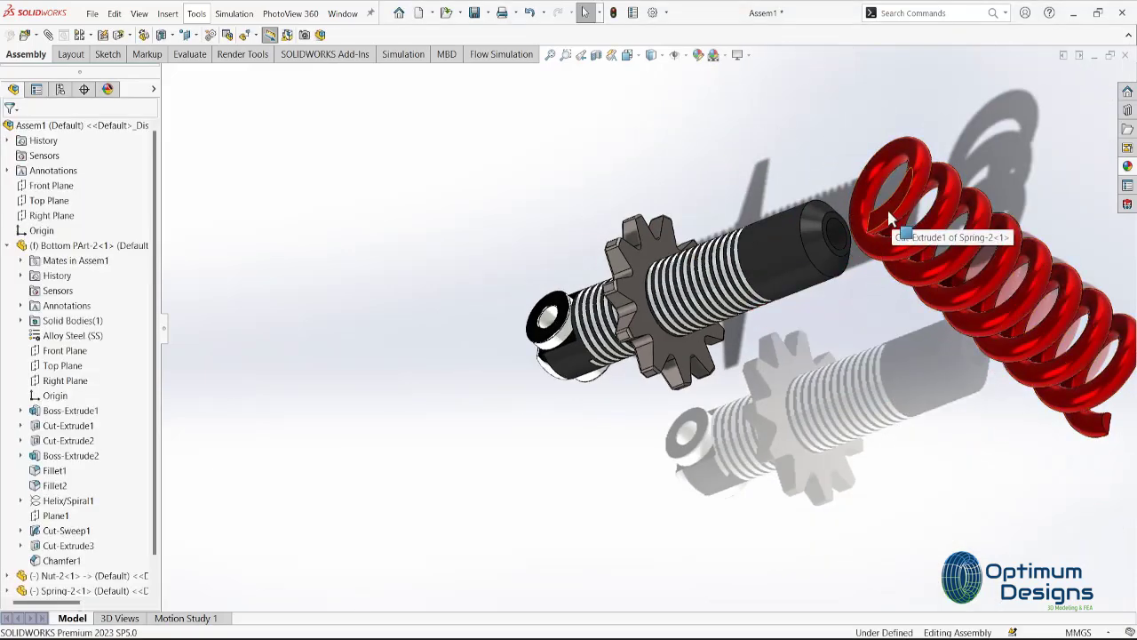
left_click(5, 247)
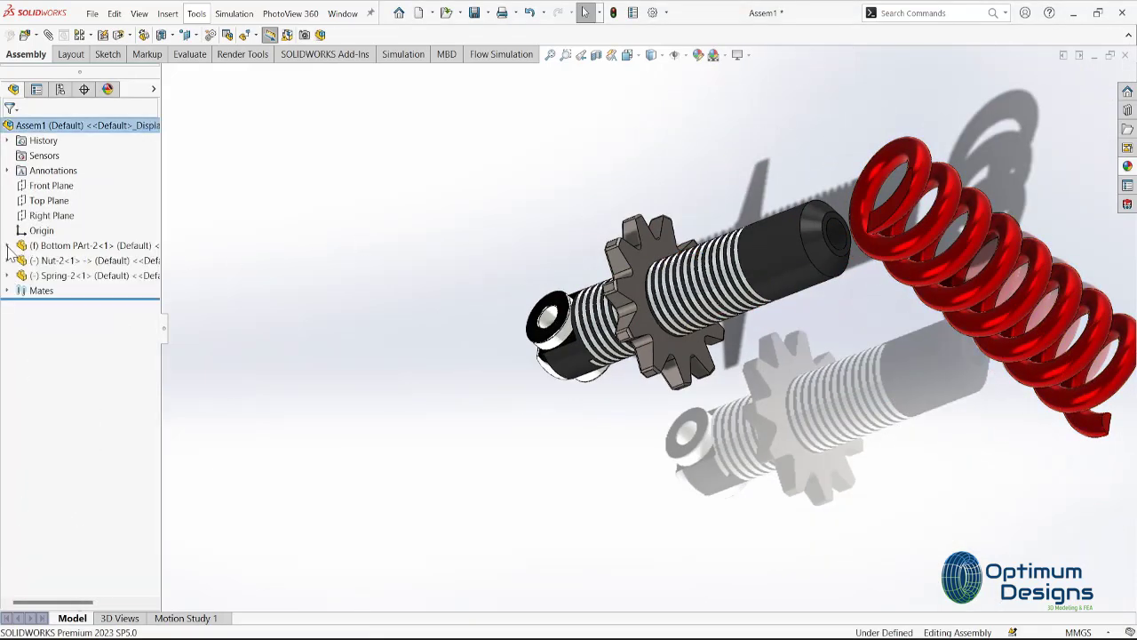
left_click(5, 277)
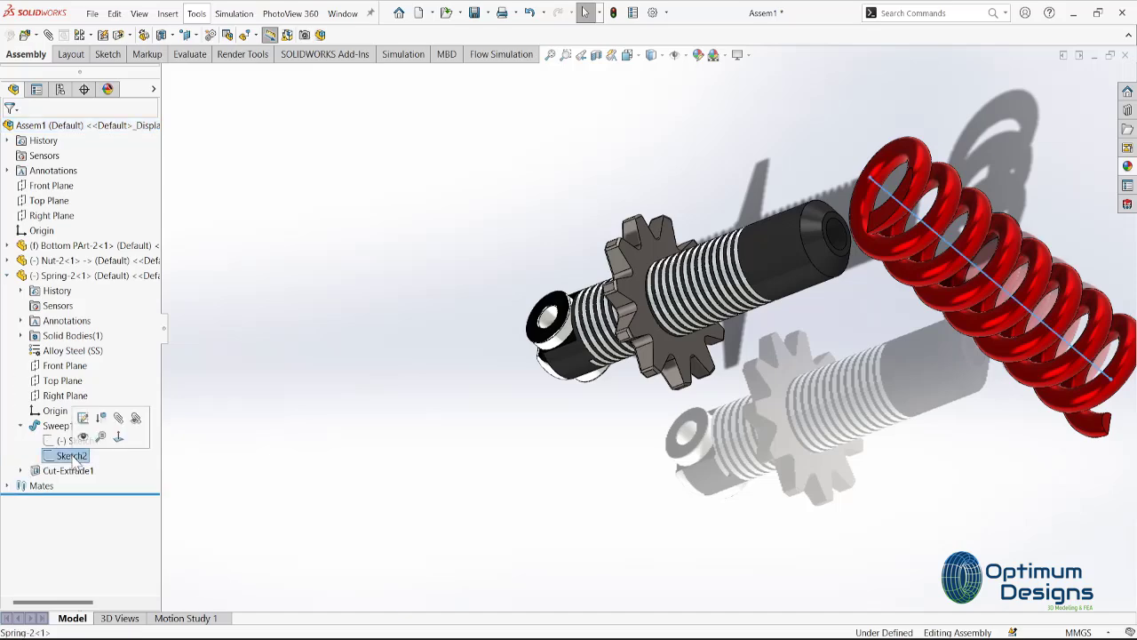
- Mate Spring-2 concentric with the Bottom PArt-2 shaft and slide it along
key("m")
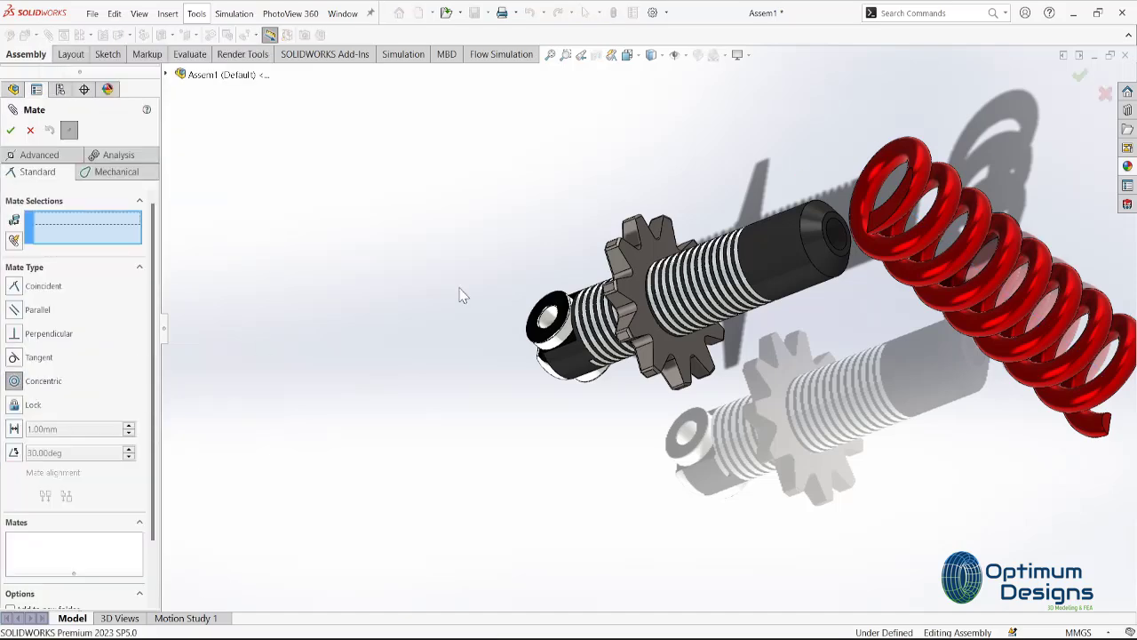
left_click(795, 269)
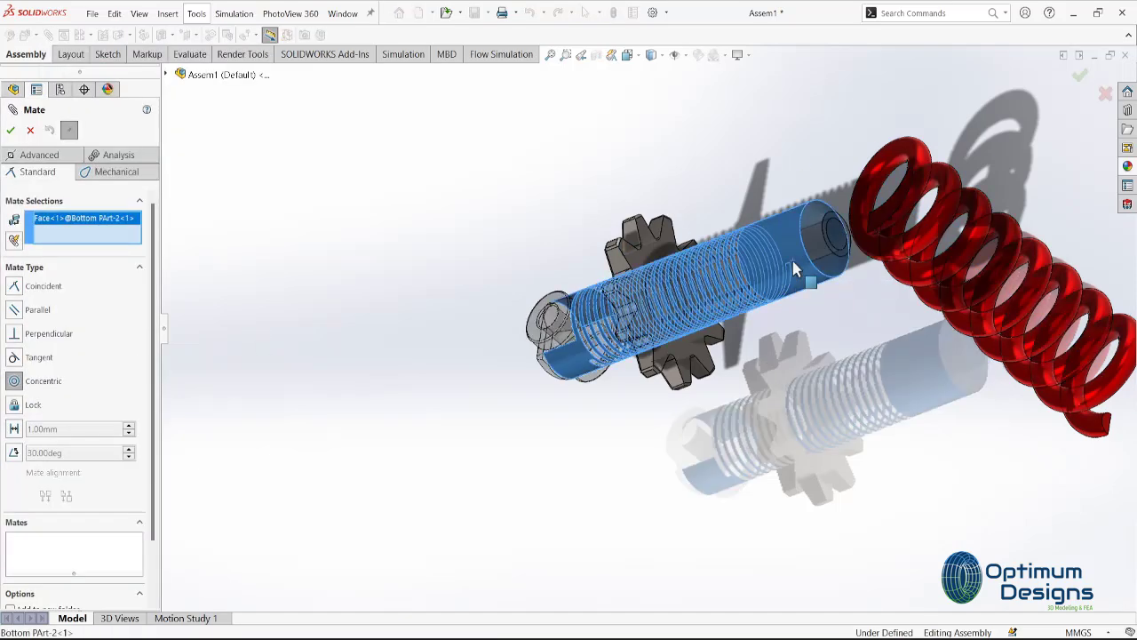
left_click(166, 75)
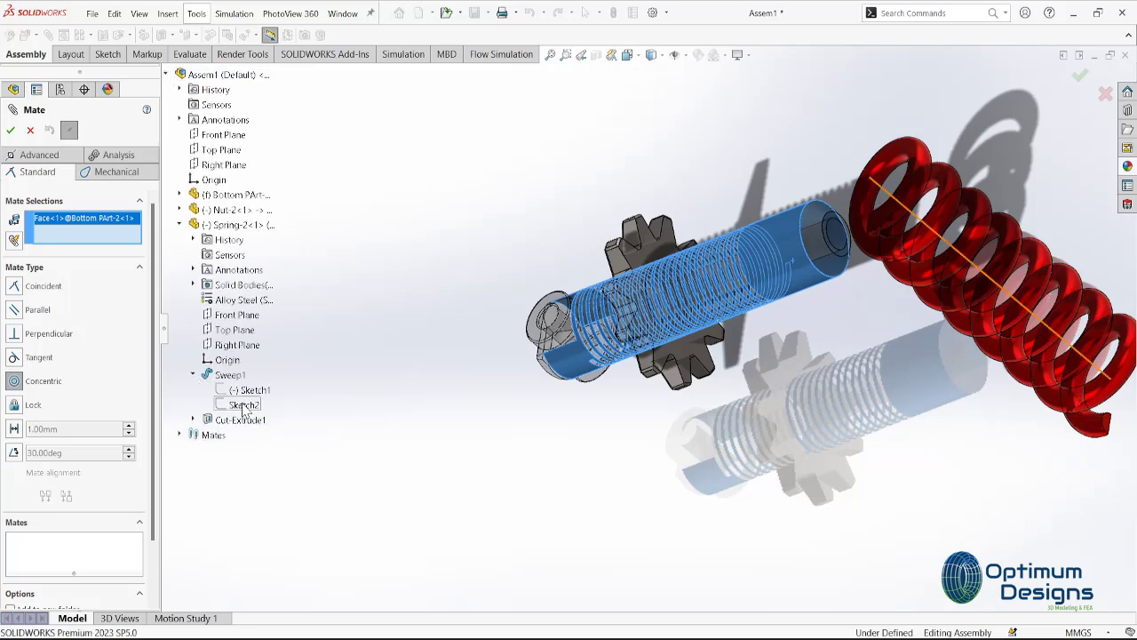
left_click(956, 258)
key("Return")
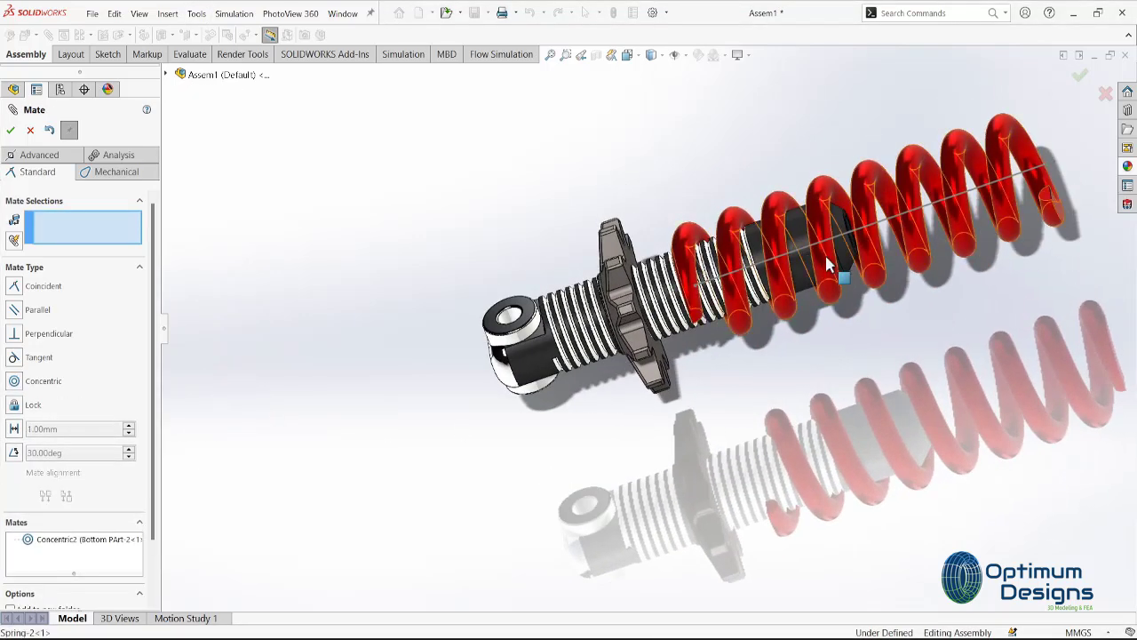
left_click_drag(825, 252, 727, 324)
key("Escape")
scroll(720, 320, "down", 2)
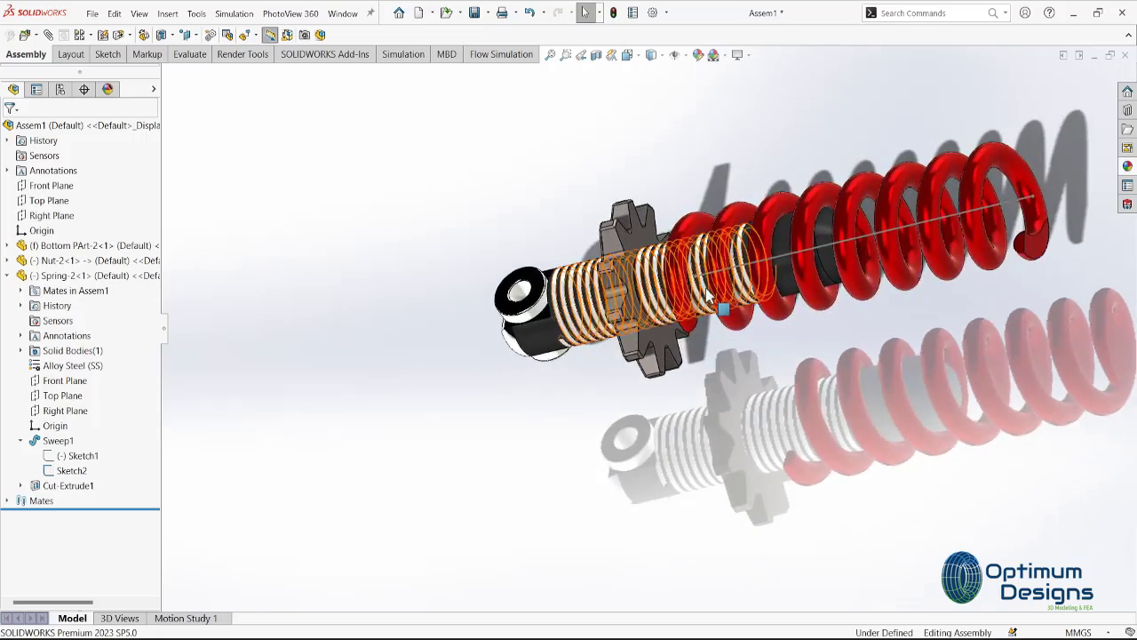
scroll(636, 258, "down", 5)
right_click(636, 257)
scroll(636, 259, "up", 2)
left_click(25, 34)
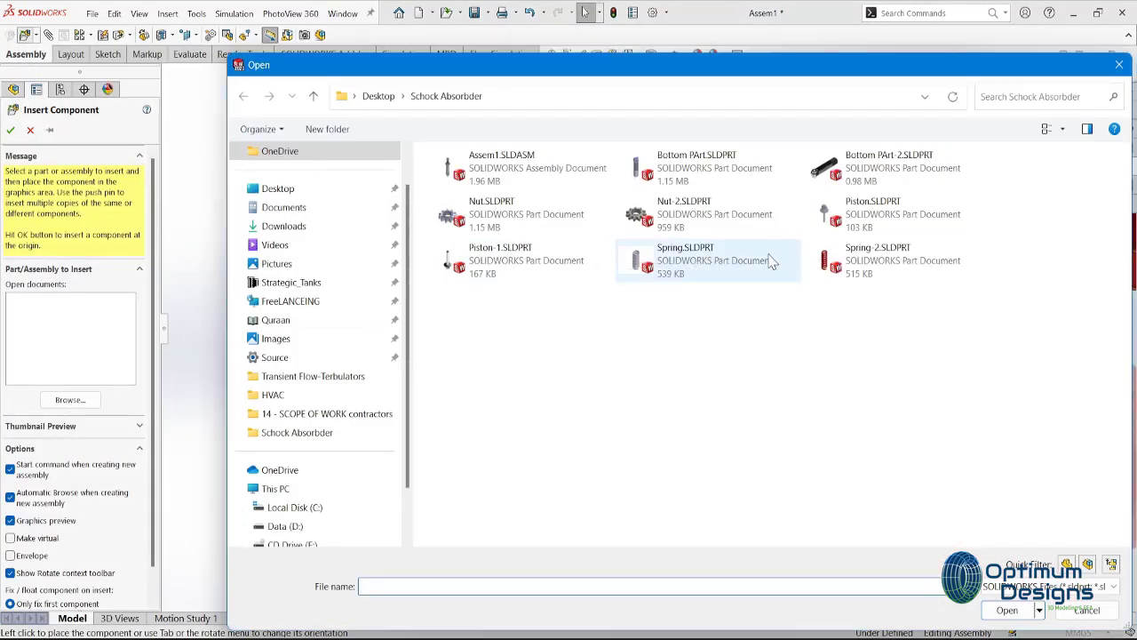
- Insert Piston-1 and mate it concentric with Bottom PArt-2's bore, flipped to extend outward
left_click(510, 272)
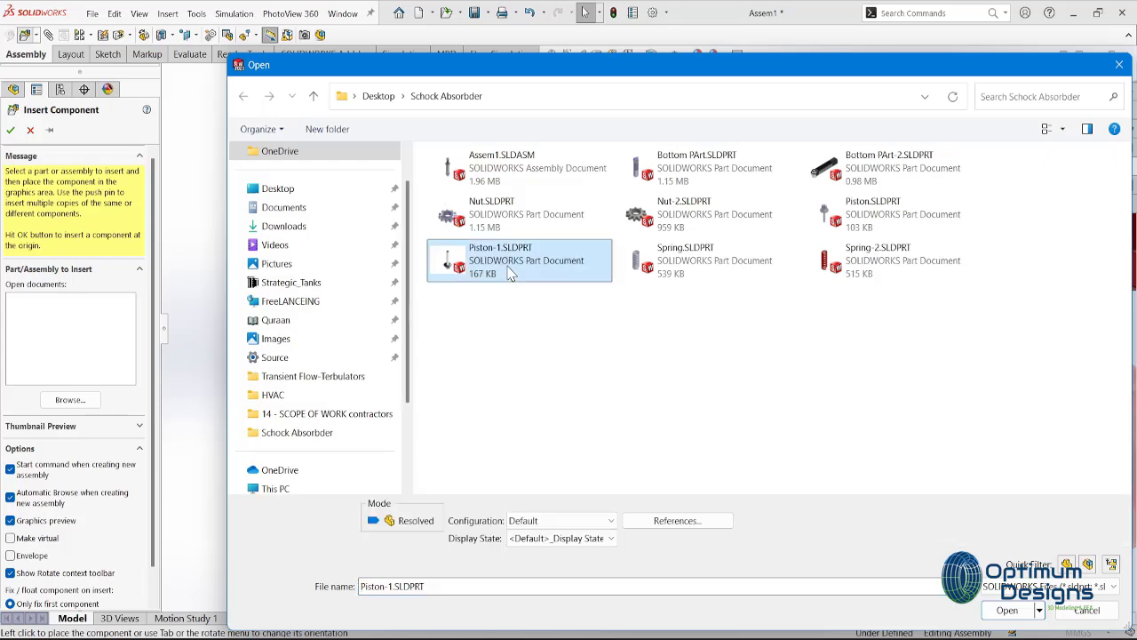
left_click(1007, 610)
left_click(964, 391)
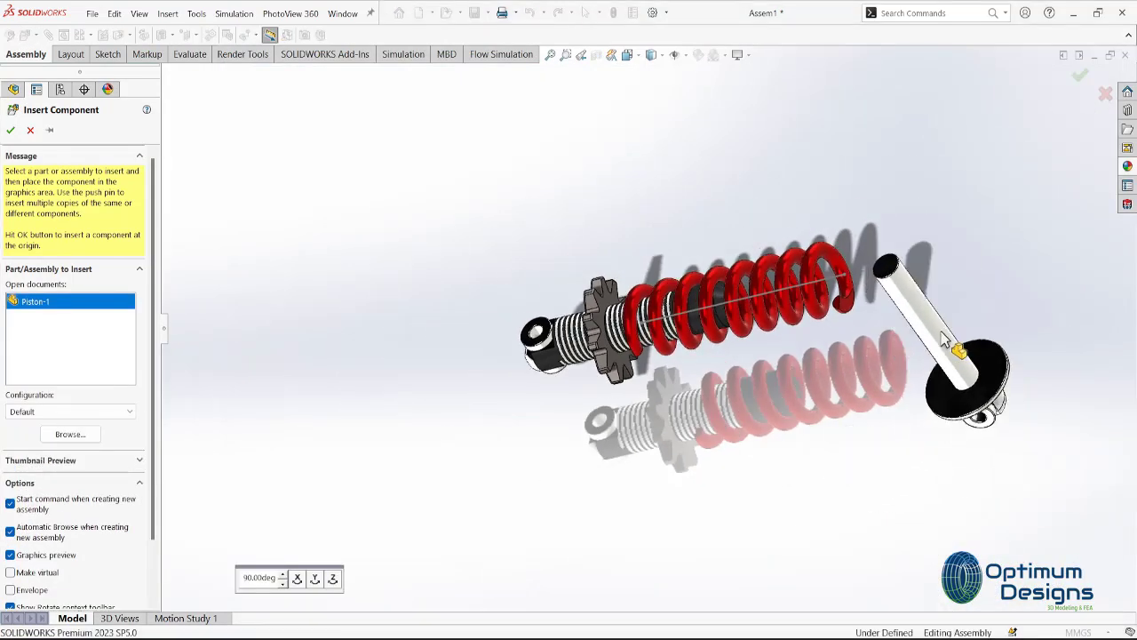
left_click(25, 35)
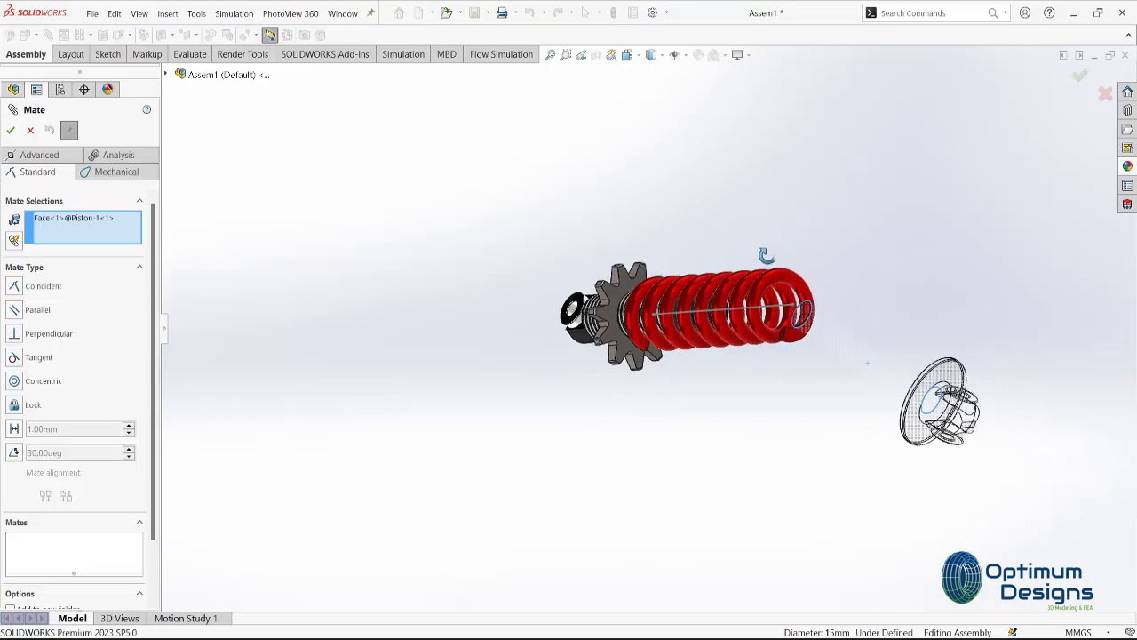
scroll(754, 266, "down", 3)
scroll(455, 368, "down", 5)
scroll(455, 368, "down", 5)
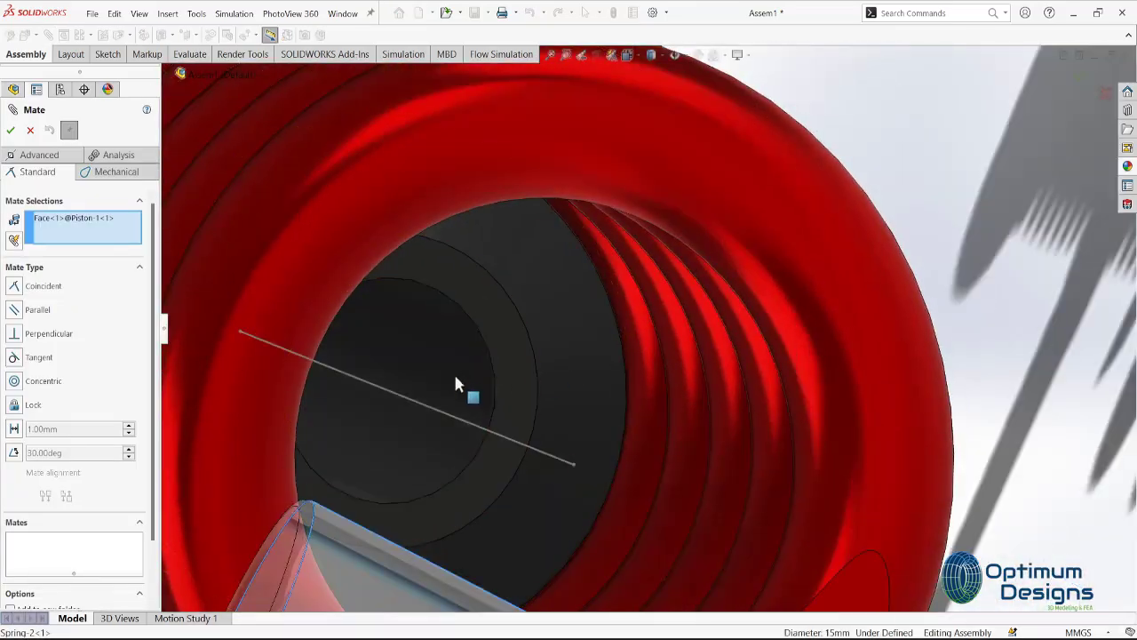
left_click(455, 368)
scroll(468, 373, "up", 10)
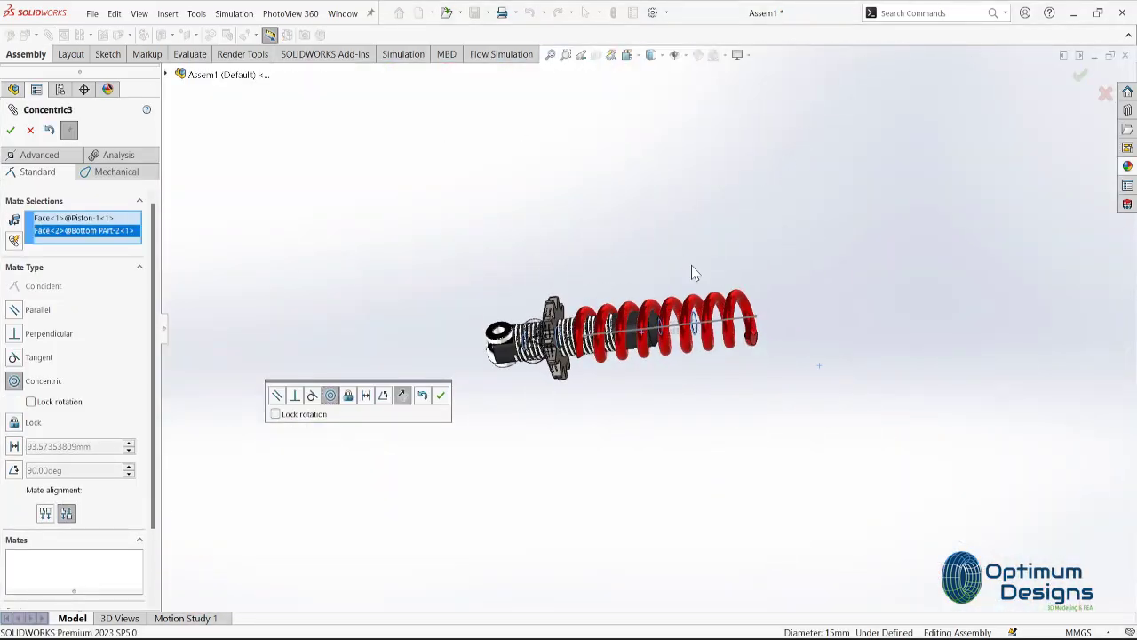
scroll(620, 377, "down", 5)
left_click(44, 515)
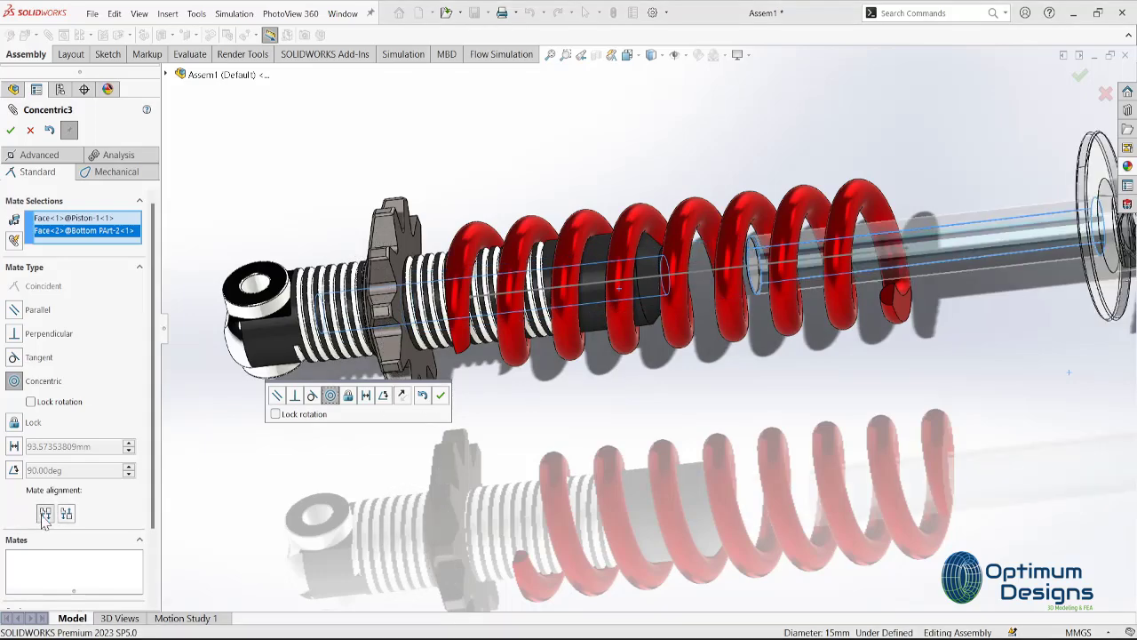
left_click(10, 131)
- Mate one end of Spring-2 coincident with the piston flange face
scroll(695, 273, "up", 5)
mouse_move(695, 273)
middle_mouse_down()
mouse_move(793, 173)
mouse_move(660, 274)
middle_mouse_up()
scroll(793, 172, "down", 8)
left_click(795, 184)
scroll(660, 275, "up", 5)
scroll(569, 431, "down", 5)
mouse_move(630, 515)
middle_mouse_down()
mouse_move(568, 431)
mouse_move(497, 400)
mouse_move(377, 398)
middle_mouse_up()
left_click(571, 414)
key("Return")
- Mate the spring's other end coincident with Nut-2's face and finish mating
scroll(615, 418, "up", 5)
scroll(497, 399, "down", 6)
left_click(453, 400)
scroll(447, 409, "up", 5)
left_click(377, 398)
scroll(377, 398, "down", 2)
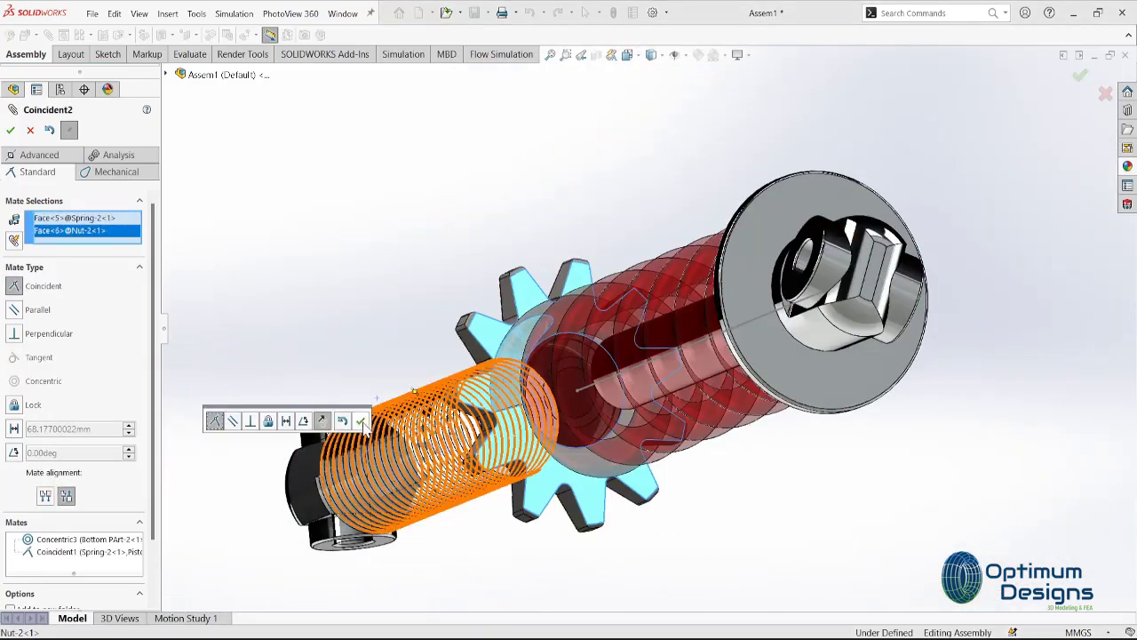
left_click(362, 421)
left_click(10, 129)
scroll(462, 513, "down", 5)
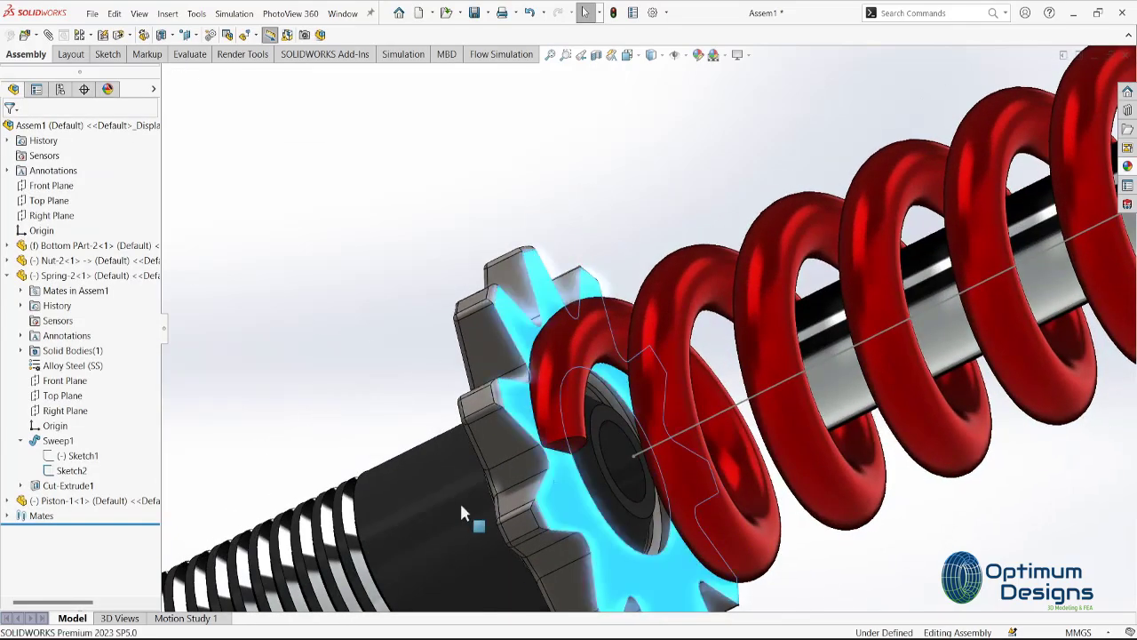
- Try a distance mate from Nut-2 to a piston face, then abandon it as over-defined
middle_click_drag(462, 513, 297, 452)
scroll(297, 452, "up", 5)
scroll(363, 186, "down", 3)
mouse_move(482, 361)
middle_mouse_down()
mouse_move(363, 186)
mouse_move(495, 275)
middle_mouse_up()
right_click(495, 275)
key("Escape")
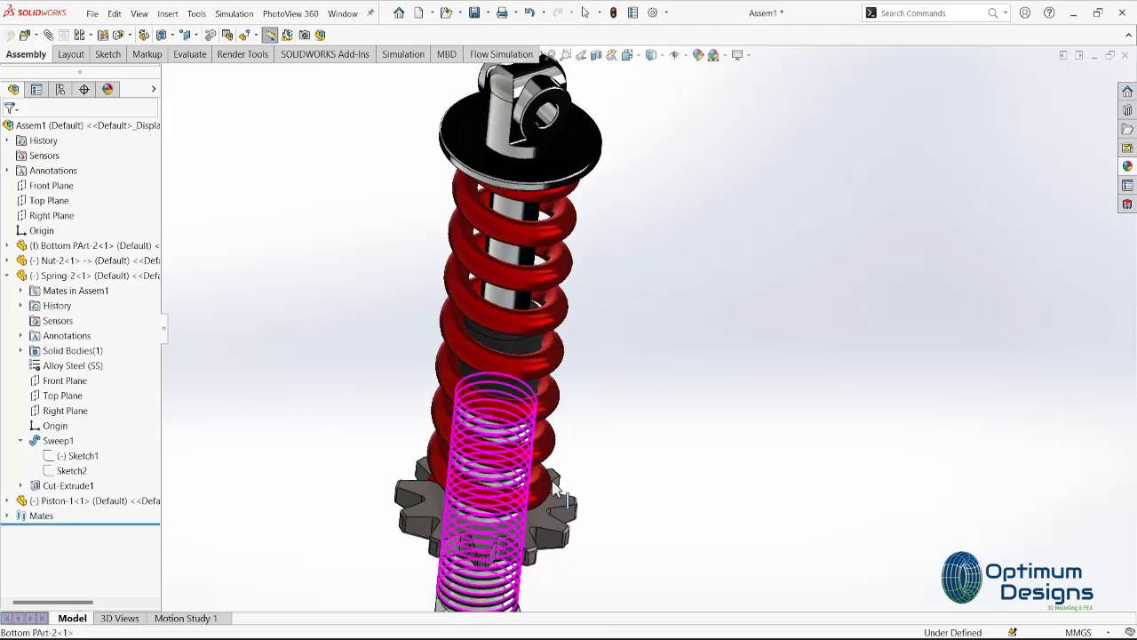
left_click(558, 487)
key("m")
scroll(533, 347, "up", 5)
mouse_move(534, 347)
middle_mouse_down()
mouse_move(571, 310)
mouse_move(610, 300)
middle_mouse_up()
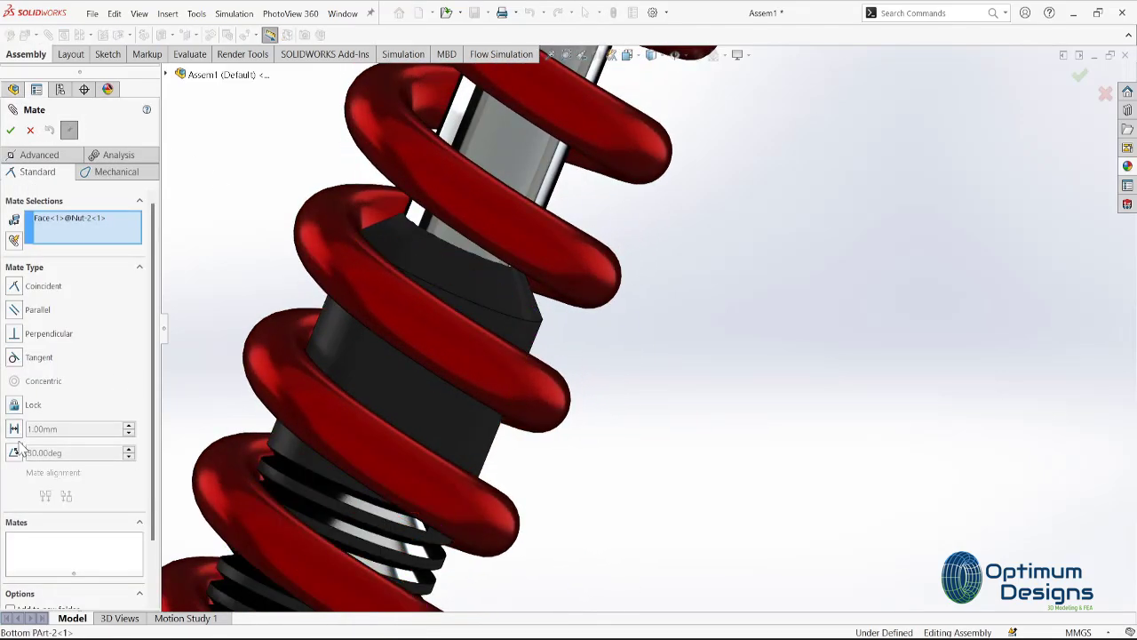
scroll(415, 390, "down", 5)
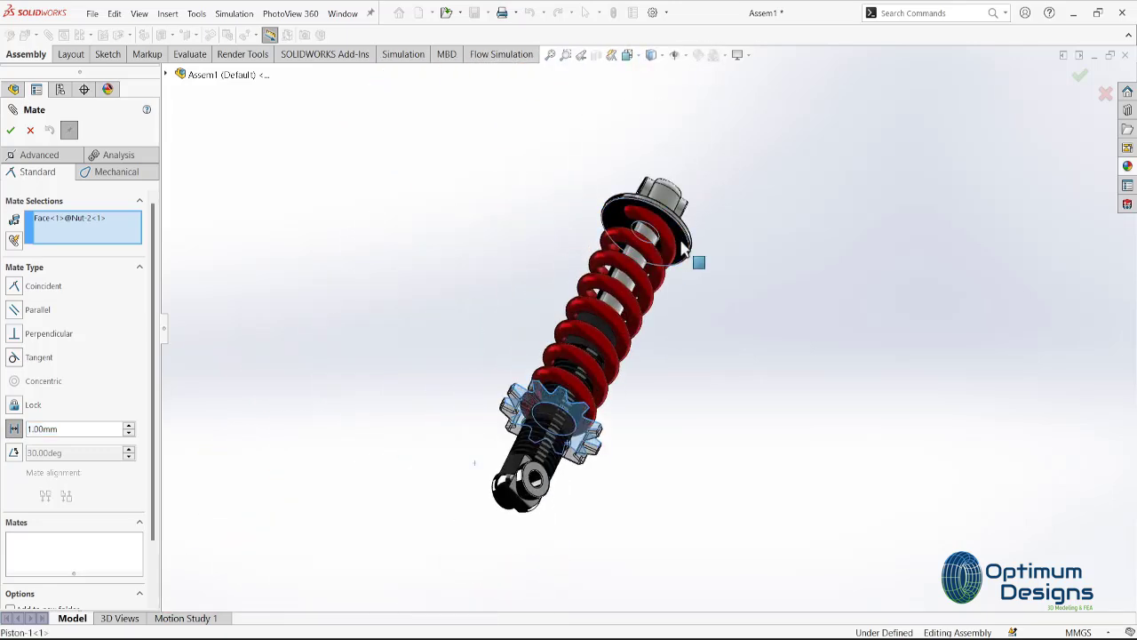
left_click(682, 251)
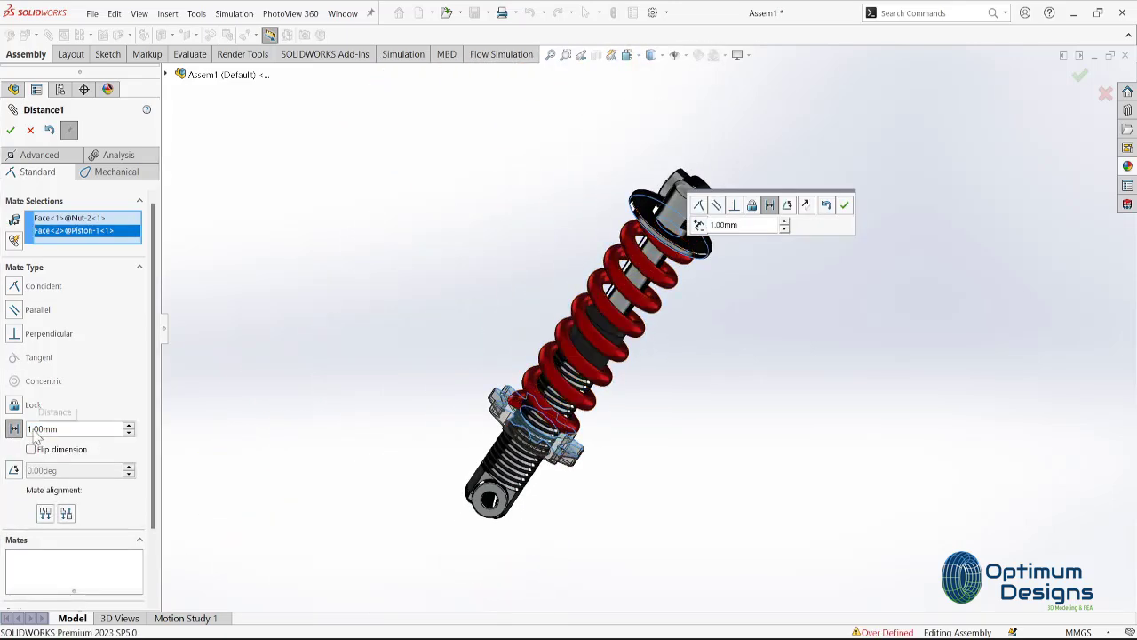
key("Delete")
left_click(1110, 558)
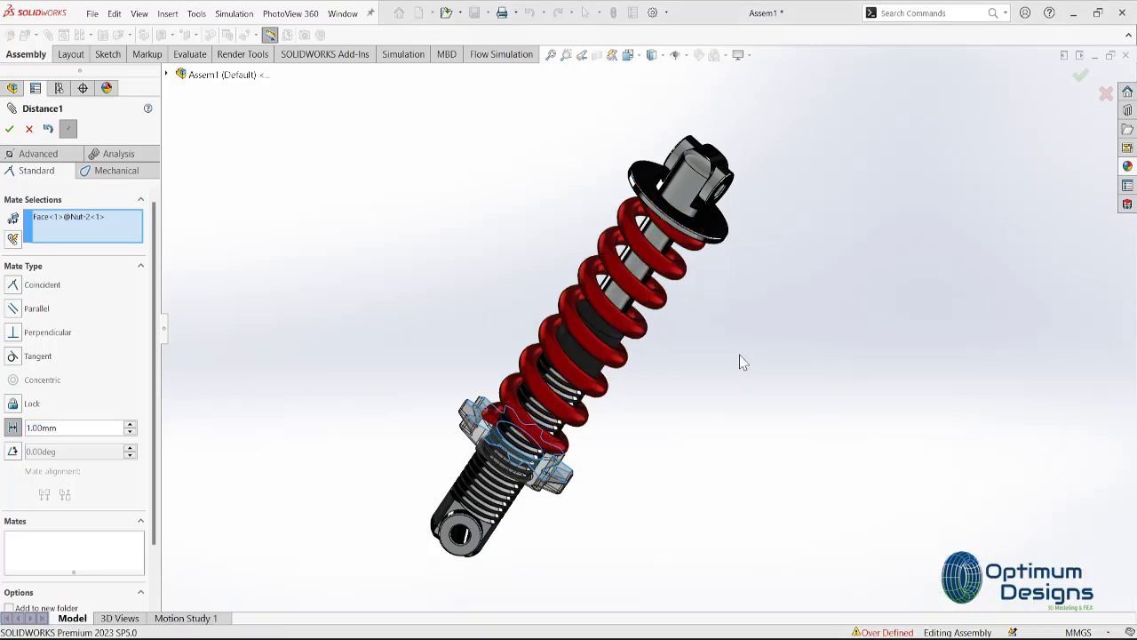
- Zoom the view around the assembly to bring Piston-1 into view
scroll(471, 342, "up", 5)
scroll(471, 342, "up", 3)
scroll(435, 318, "up", 4)
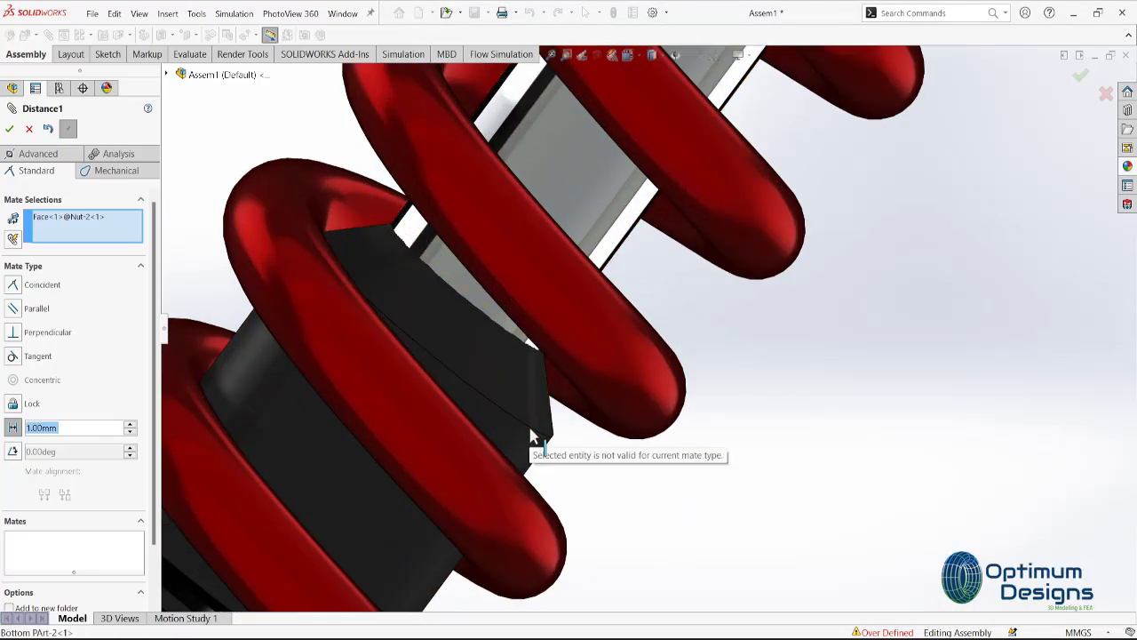
scroll(536, 437, "down", 5)
scroll(536, 426, "up", 3)
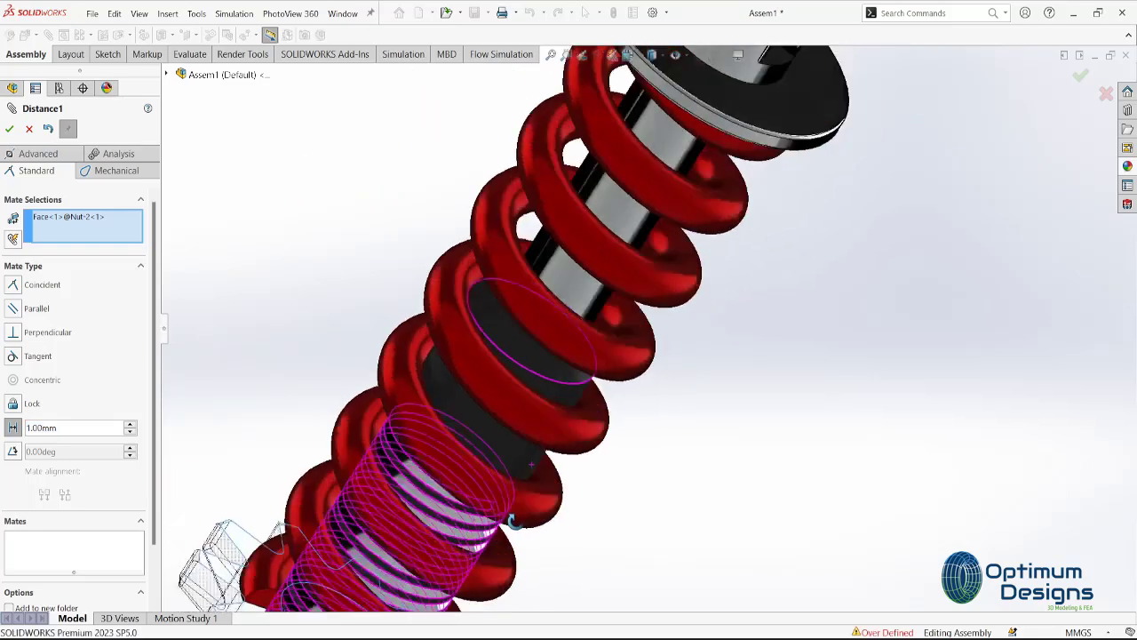
scroll(524, 382, "up", 3)
scroll(568, 347, "up", 3)
scroll(594, 346, "up", 3)
scroll(595, 351, "up", 2)
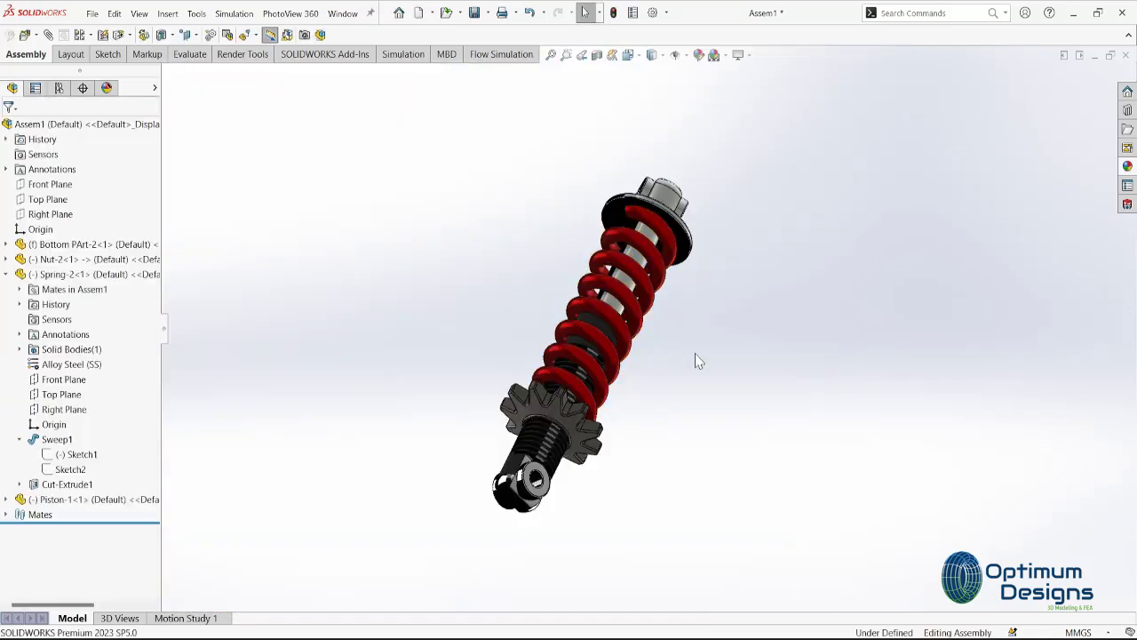
scroll(698, 359, "up", 4)
- Open Sketch2 under Piston-1's Boss-Extrude2 for editing
right_click(683, 206)
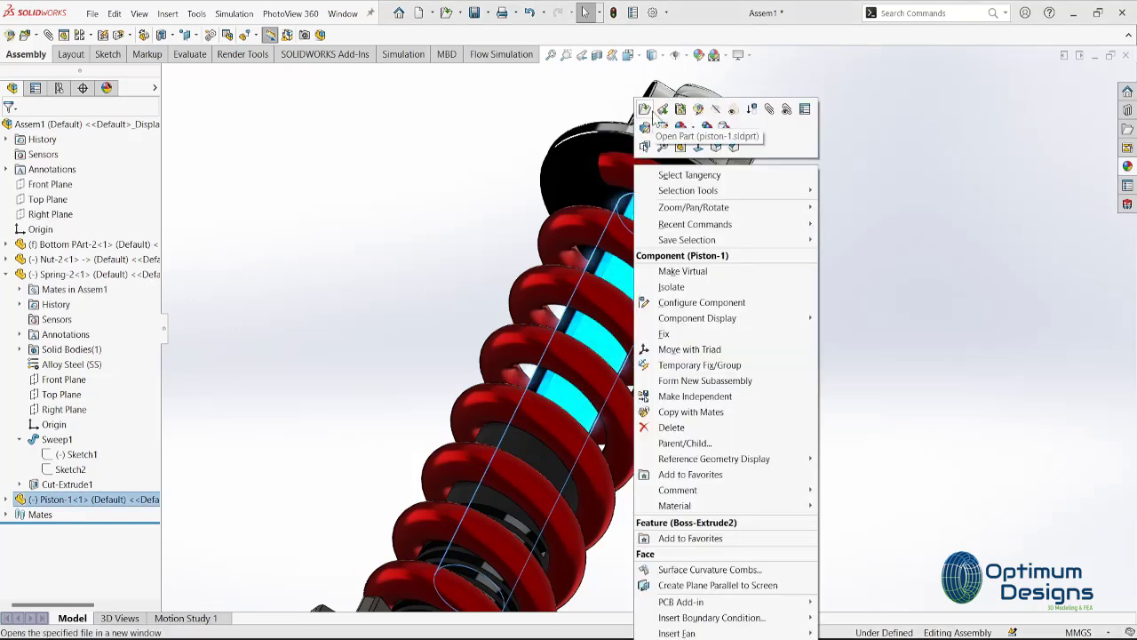
key("Escape")
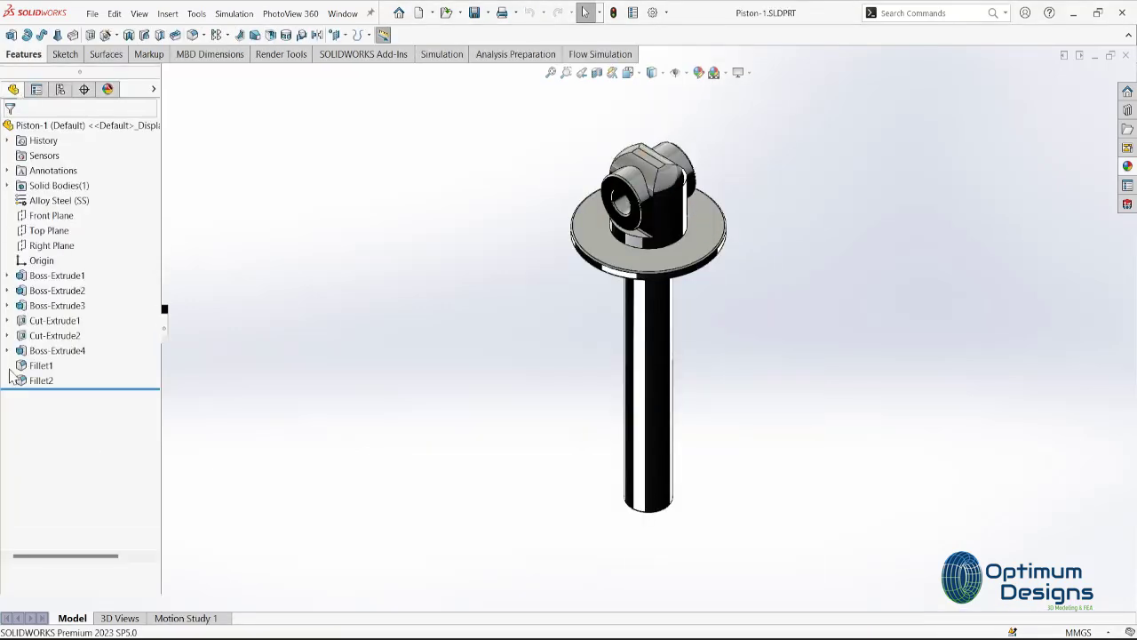
left_click(622, 348)
left_click(64, 305)
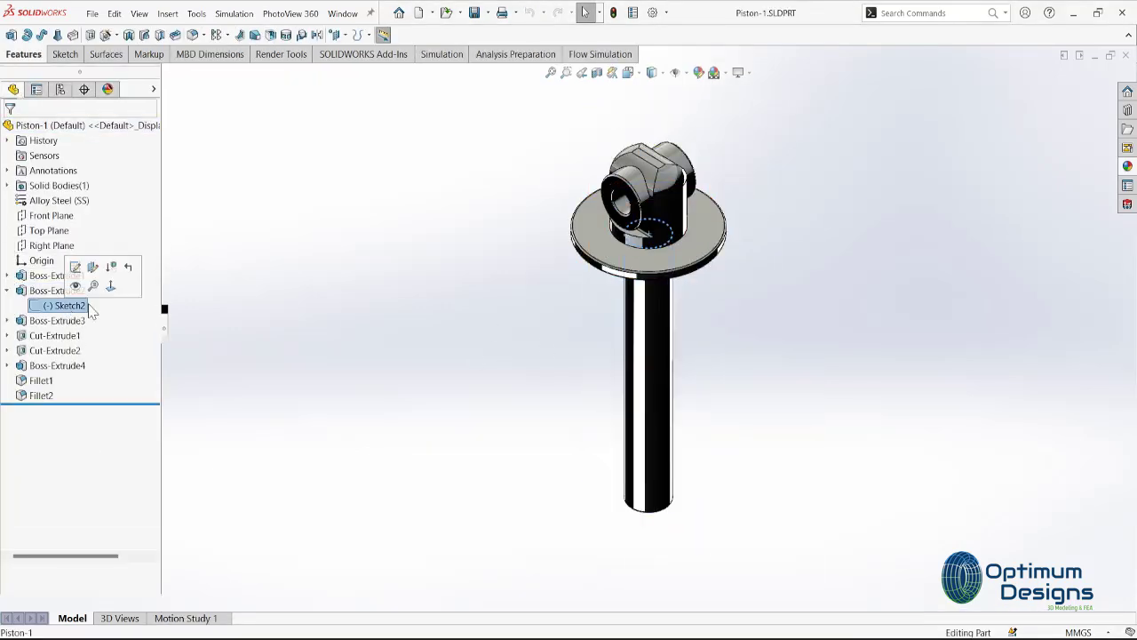
left_click(127, 263)
right_click(64, 304)
left_click(58, 266)
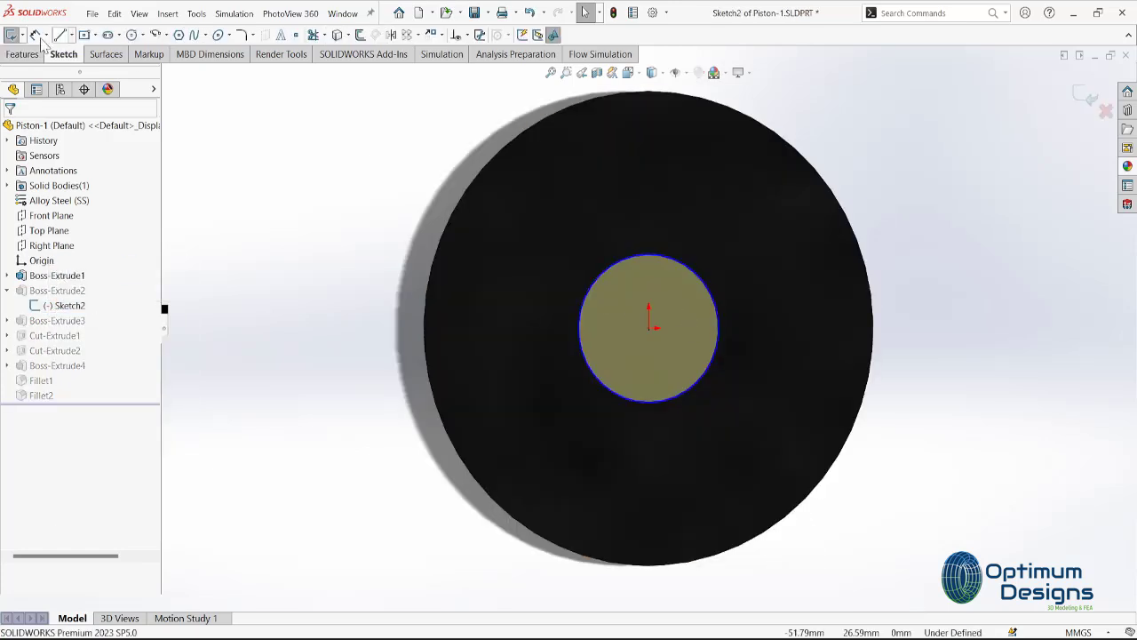
- Dimension the rod circle to 10 mm diameter, rebuild, and return to Assem1
left_click(599, 282)
left_click(489, 321)
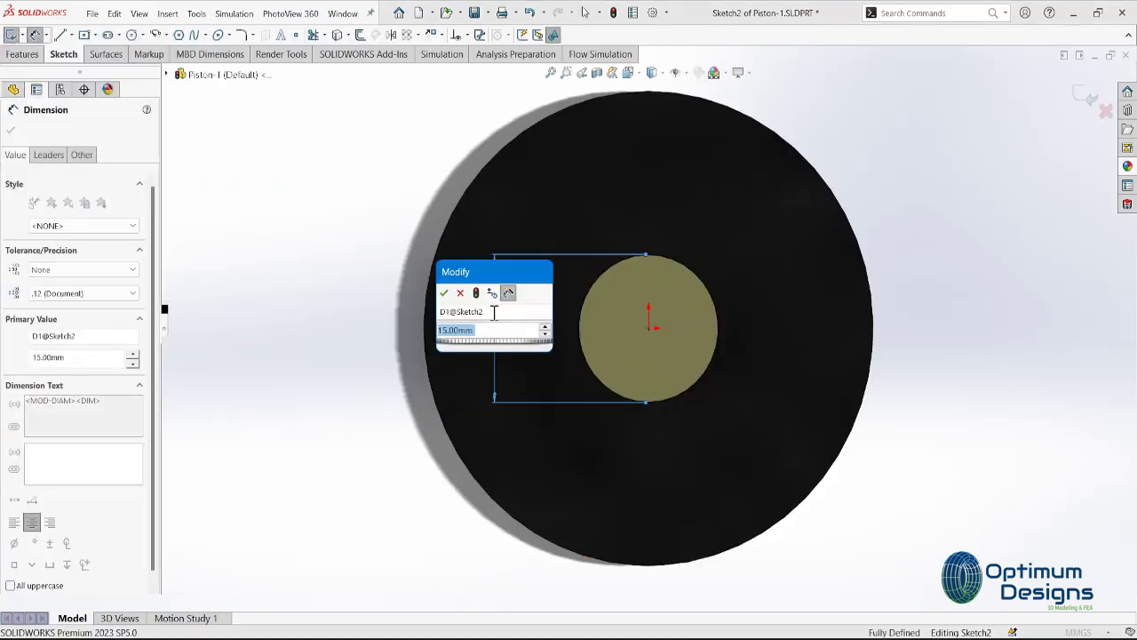
type("10")
key("Return")
left_click(1086, 98)
left_click(1085, 98)
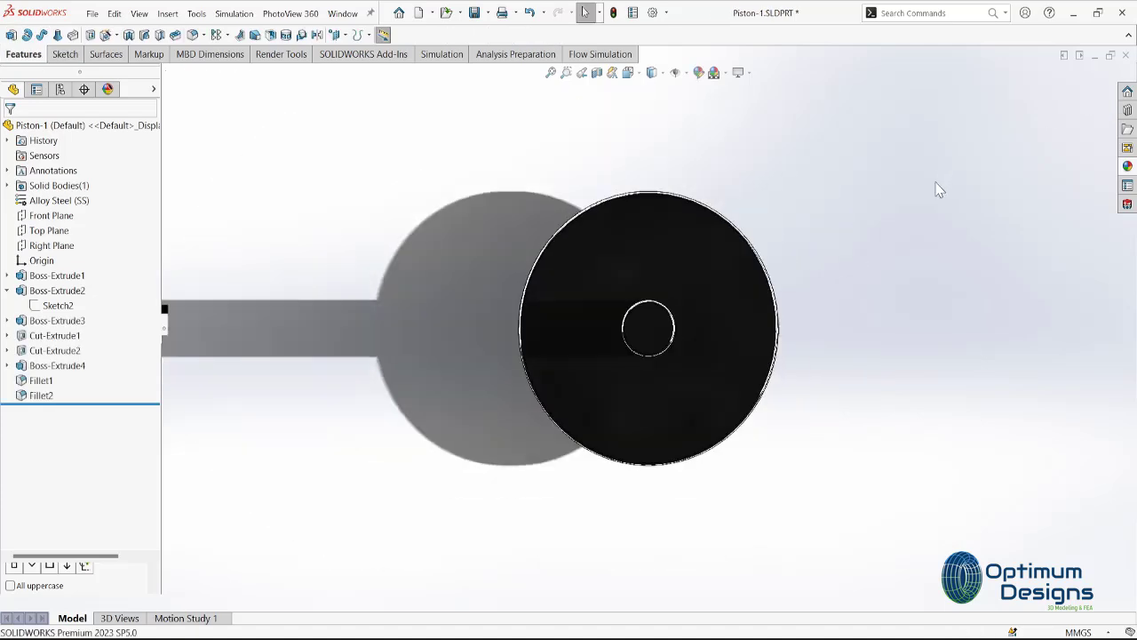
key("ctrl+Tab")
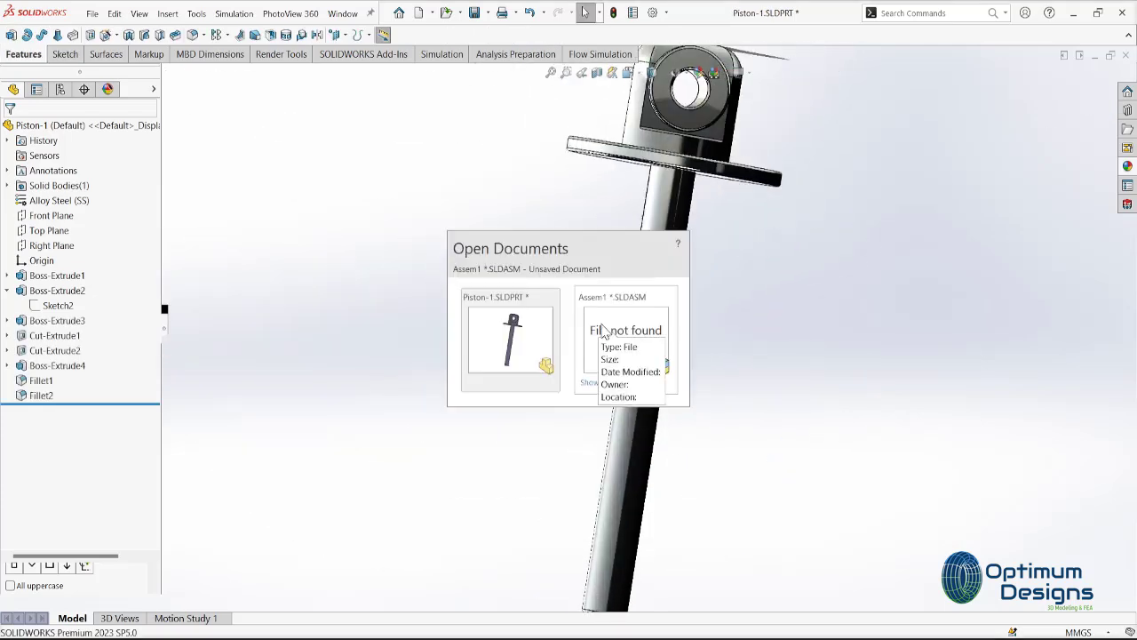
left_click(601, 329)
- Select a Bottom PArt-2 face and a Nut-2 face for a new mate
scroll(627, 357, "down", 5)
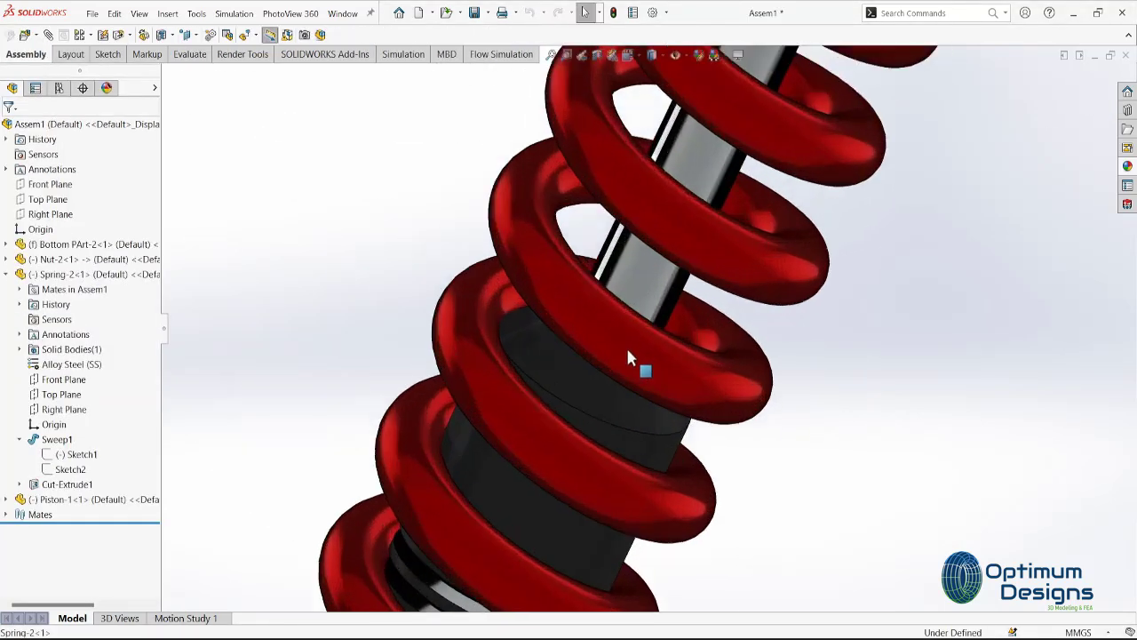
scroll(627, 357, "down", 5)
left_click(362, 202)
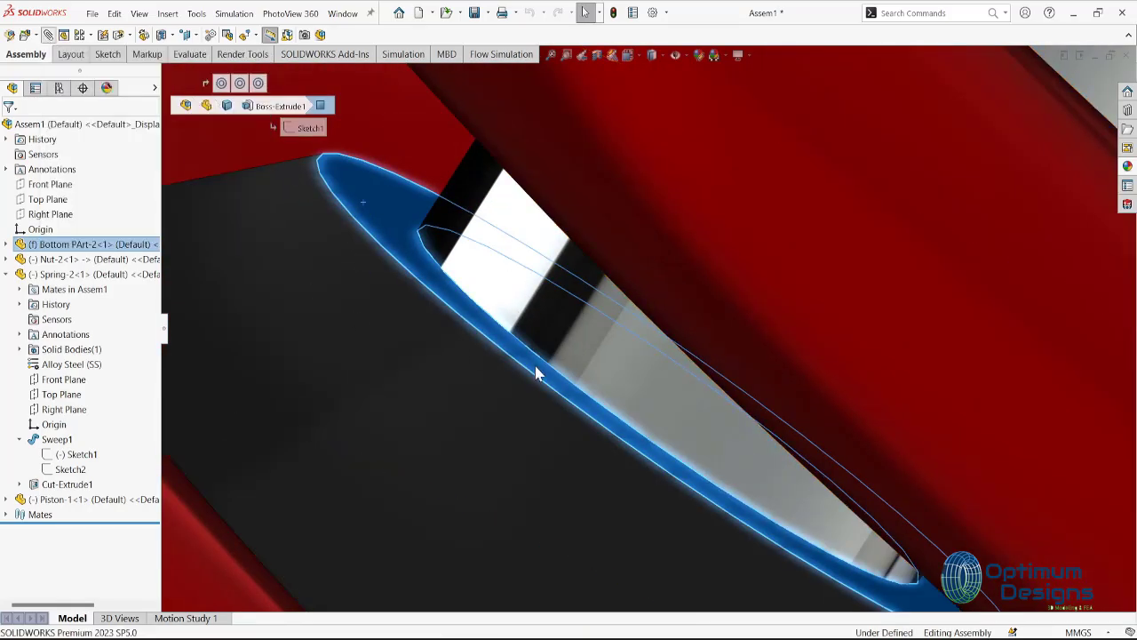
scroll(536, 374, "up", 5)
scroll(584, 394, "up", 3)
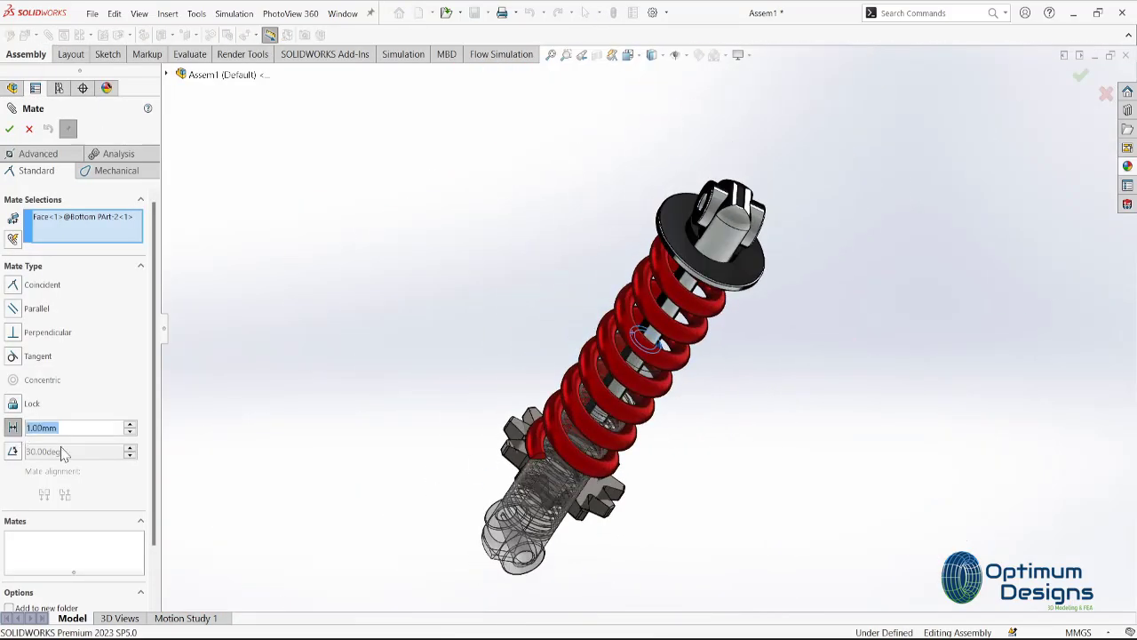
scroll(667, 536, "down", 5)
left_click(883, 521)
- Make it a flipped 60 mm Distance mate and confirm it
scroll(769, 374, "up", 5)
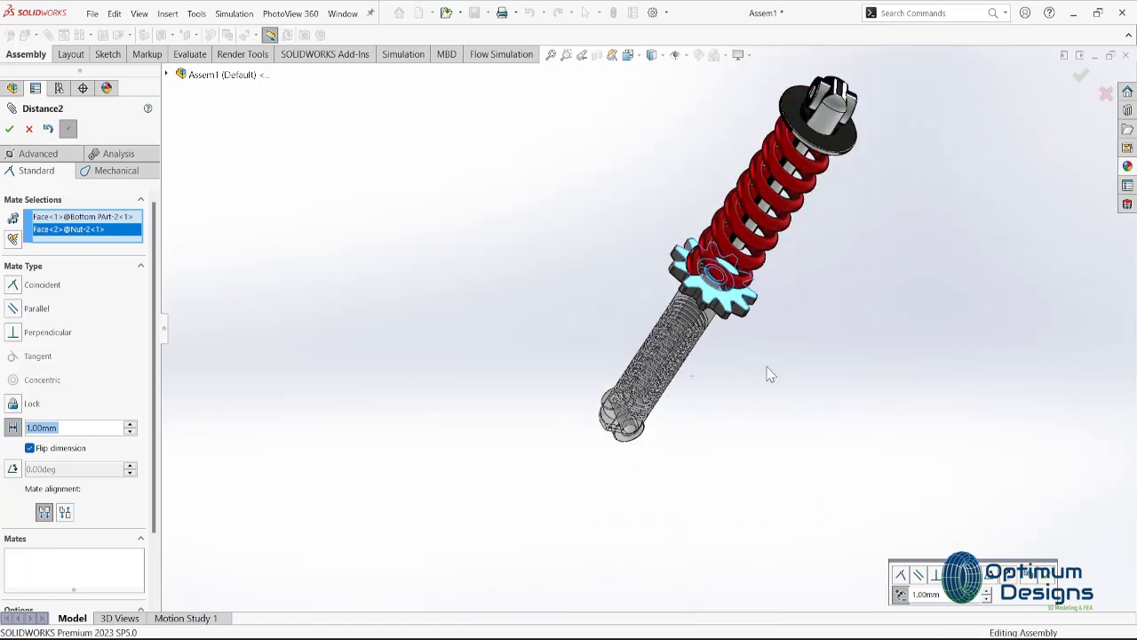
scroll(769, 374, "down", 2)
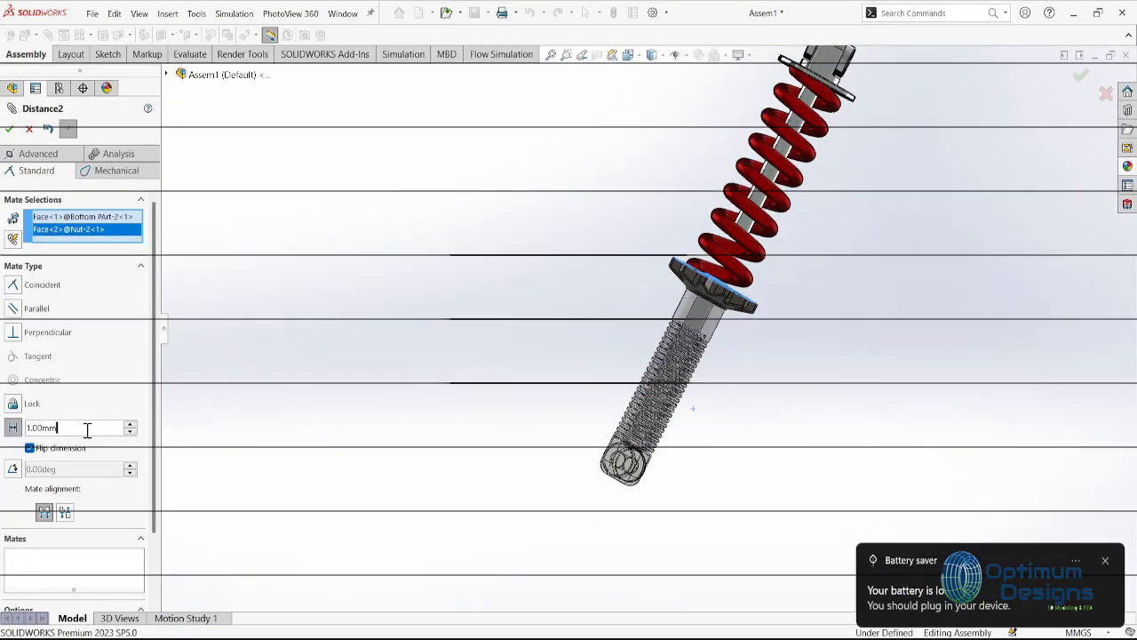
left_click(87, 427)
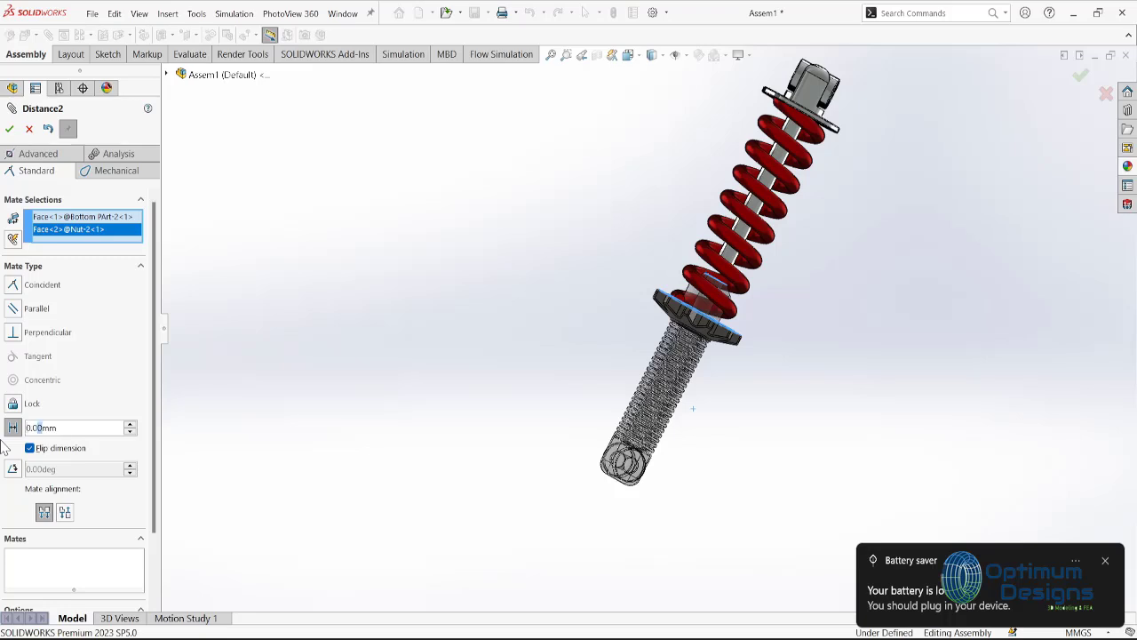
key("Return")
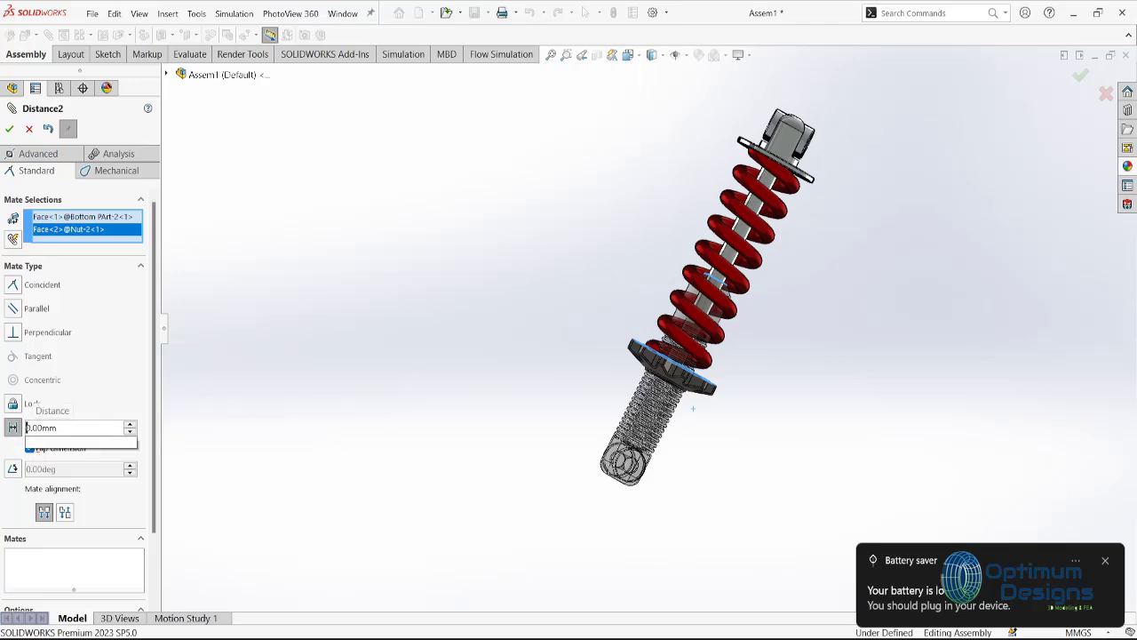
type("6")
key("Return")
left_click(9, 129)
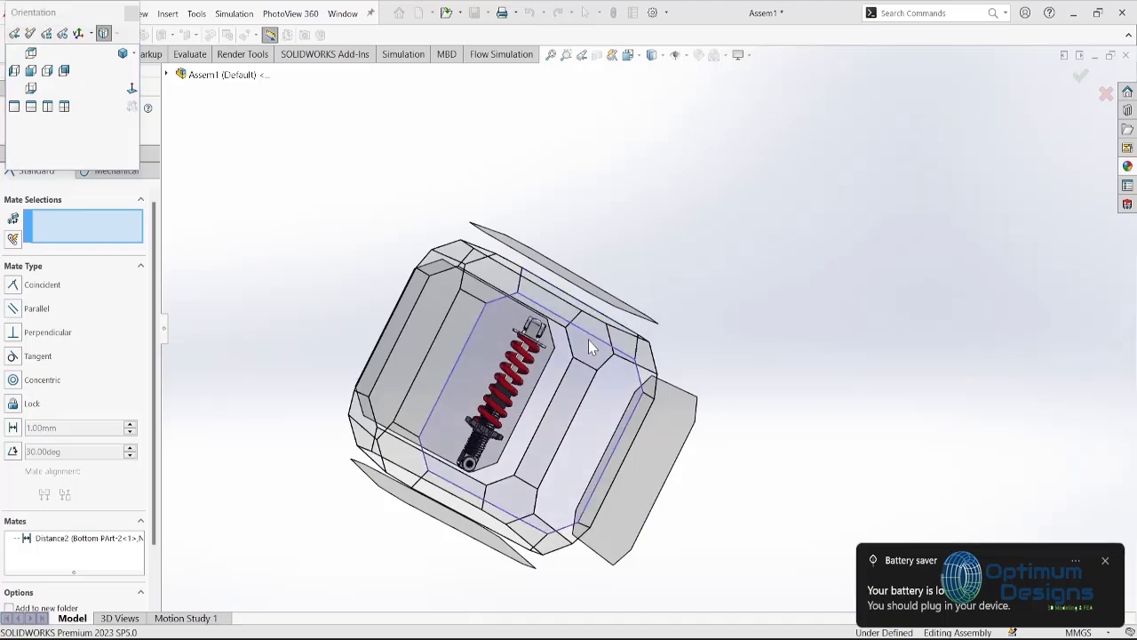
- Orient the shock assembly to front view, then to an isometric standard view
key("ctrl+1")
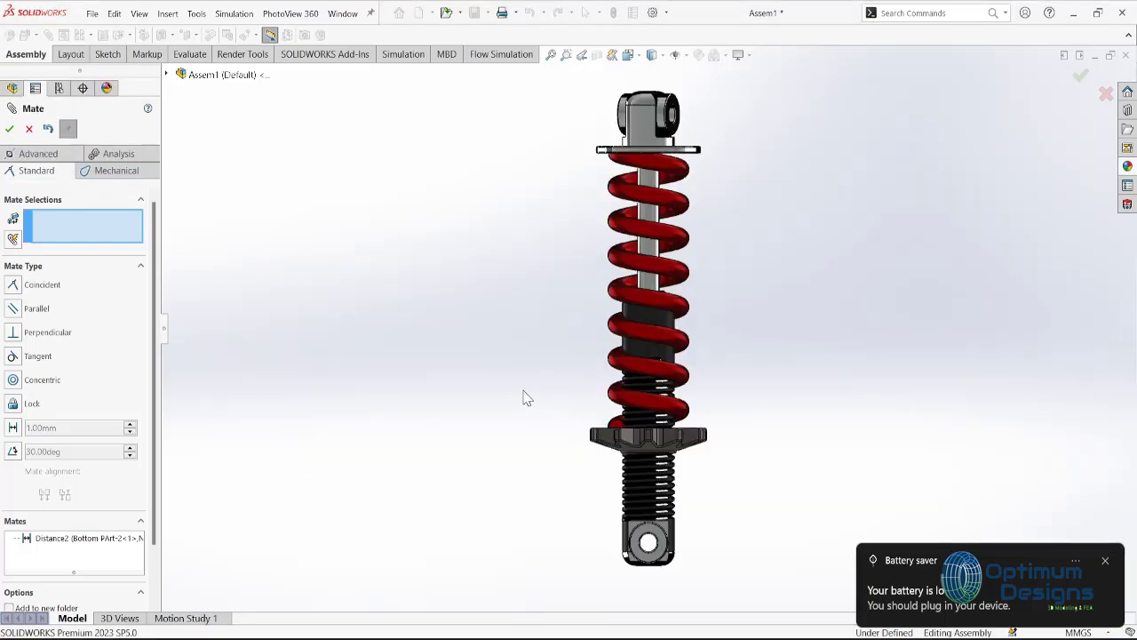
mouse_move(524, 397)
middle_mouse_down()
mouse_move(595, 406)
mouse_move(605, 457)
middle_mouse_up()
key("space")
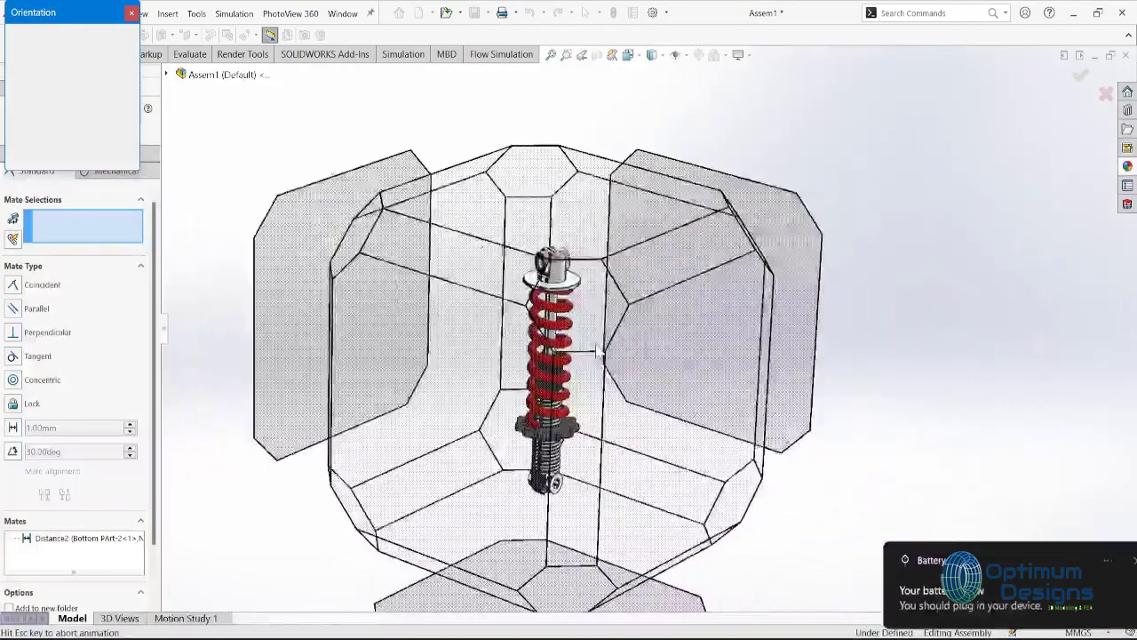
left_click(531, 350)
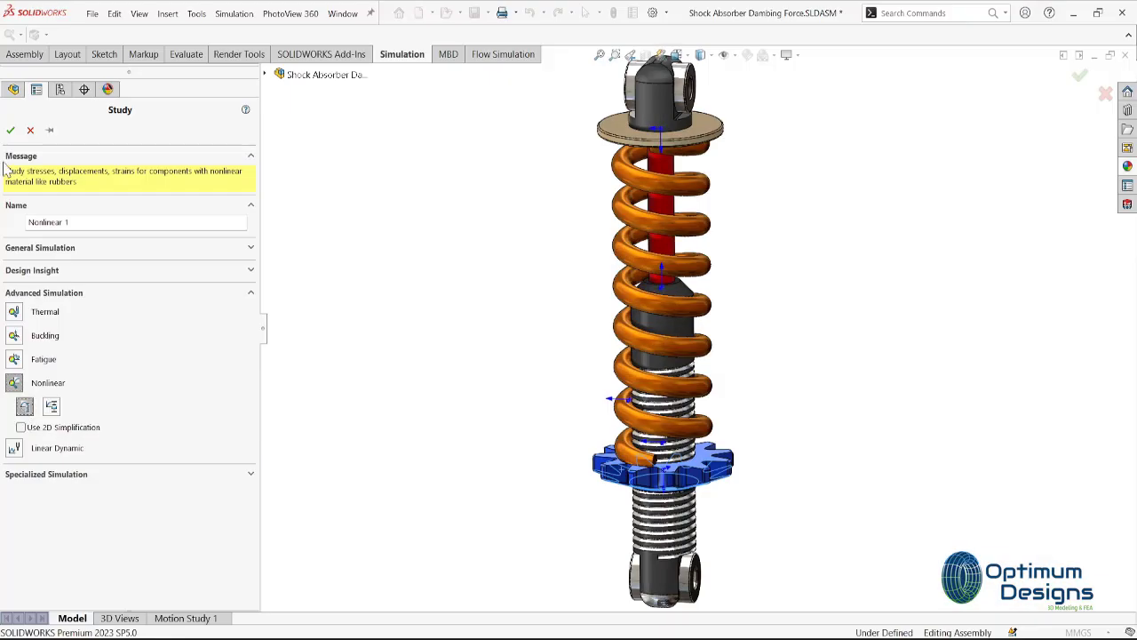
- Create the Nonlinear 1 study and exclude Bottom PArt-2 from the analysis
left_click(10, 130)
left_click(7, 268)
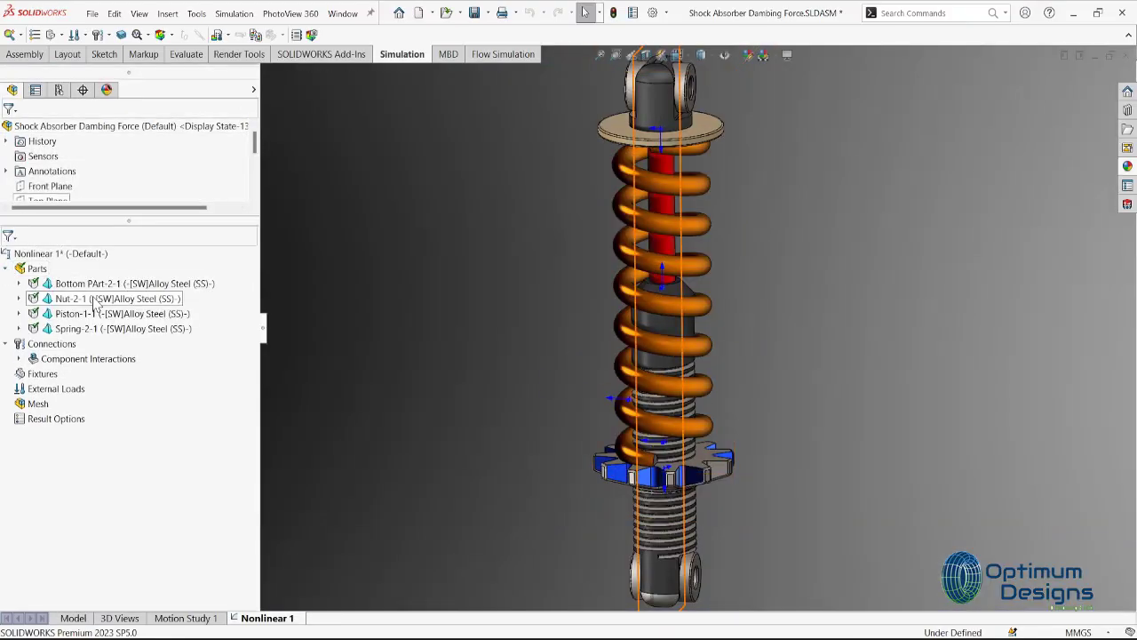
right_click(134, 285)
left_click(178, 461)
left_click(7, 269)
- Add a local contact interaction between the spring face and the piston face
right_click(45, 284)
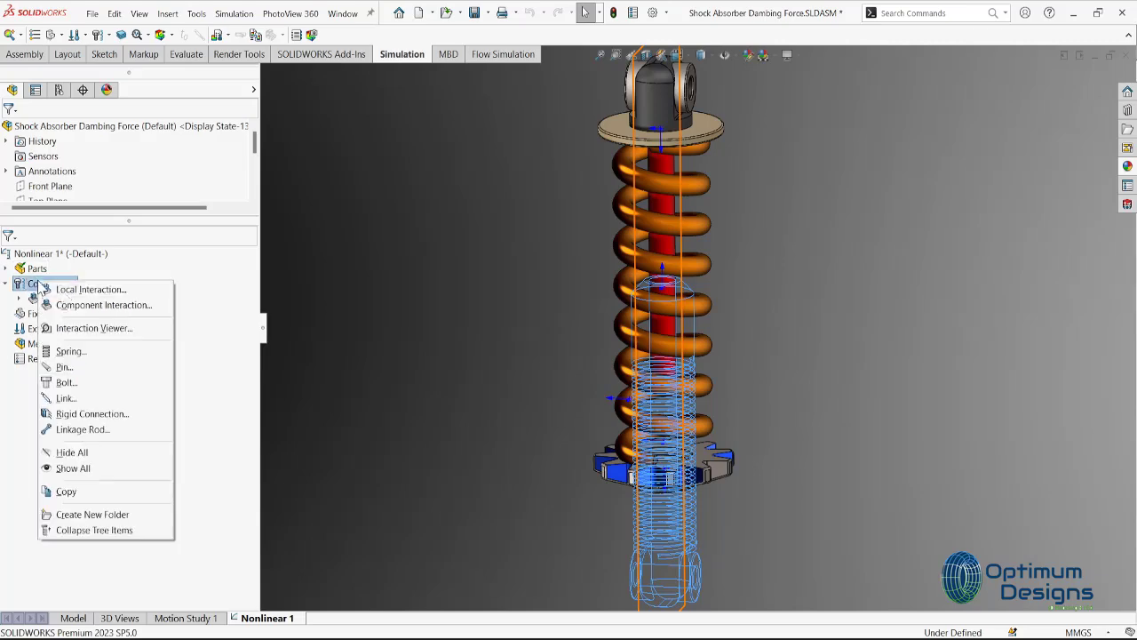
left_click(66, 290)
left_click(708, 186)
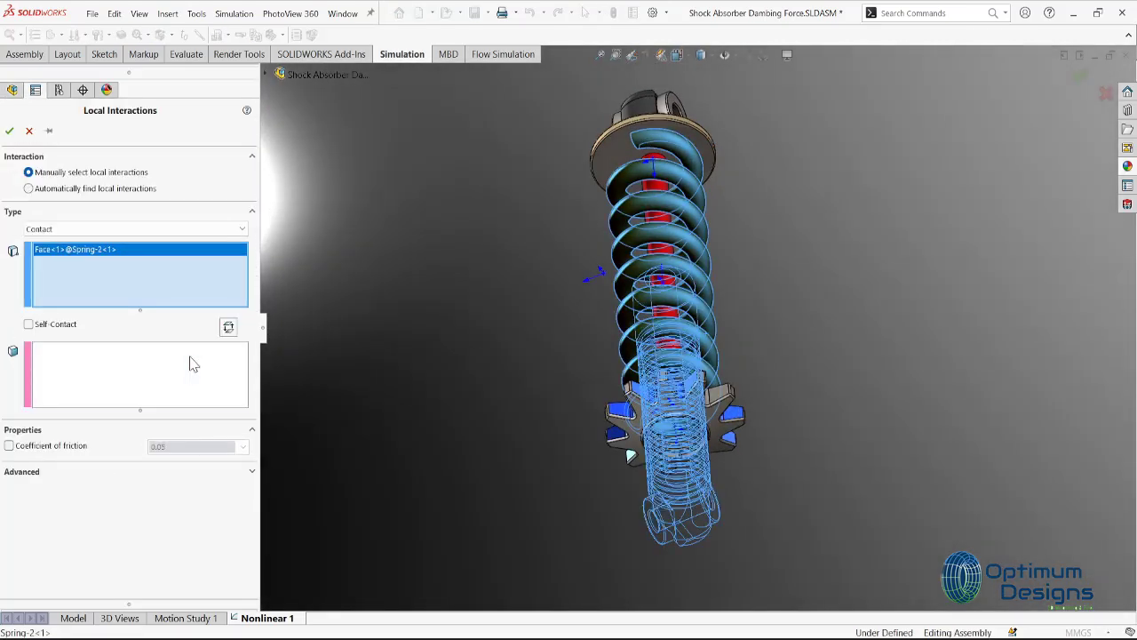
left_click(187, 360)
key("Escape")
- Add a second local contact interaction between the spring face and the nut face
middle_click_drag(569, 422, 559, 444)
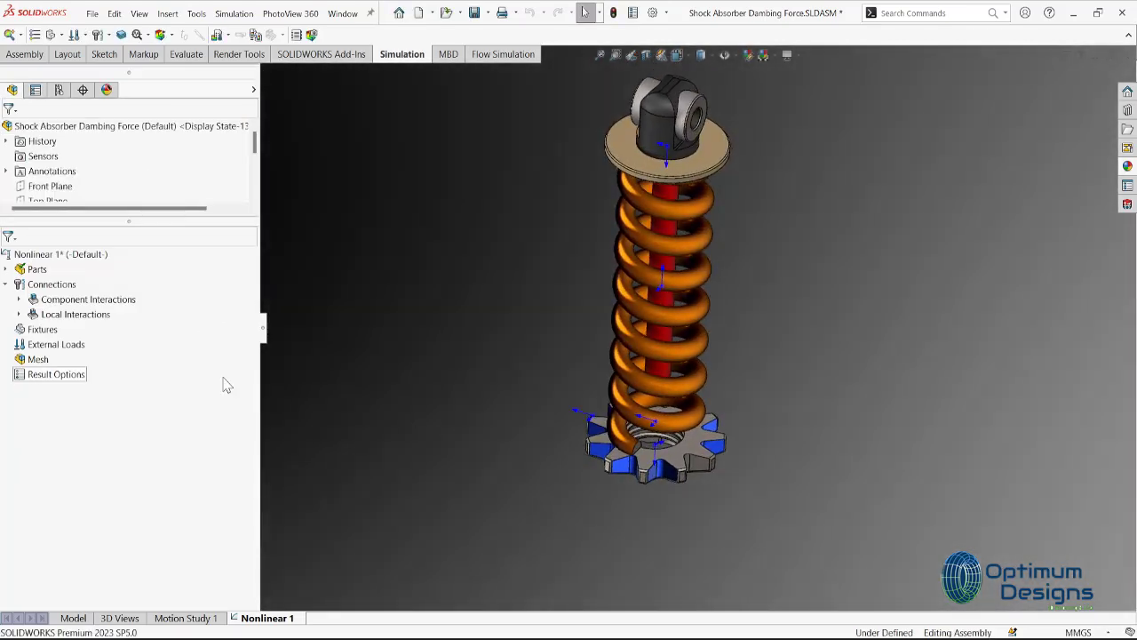
right_click(49, 284)
left_click(89, 298)
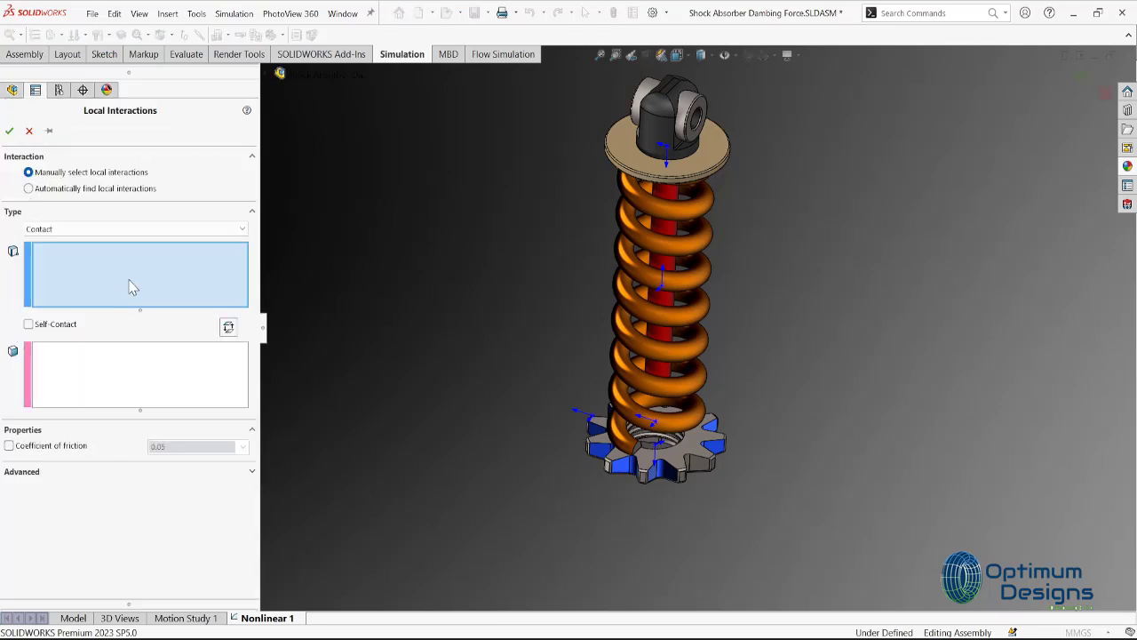
left_click(671, 427)
left_click(199, 396)
left_click(672, 459)
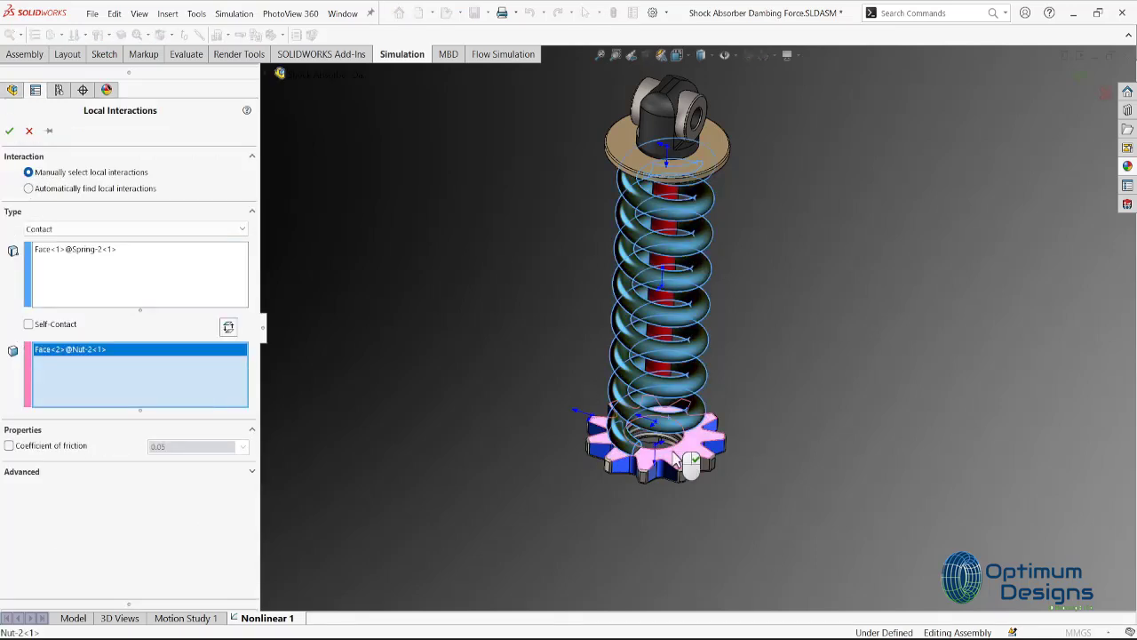
key("Return")
- Apply a Fixed Geometry fixture to the nut's face
right_click(43, 360)
left_click(93, 374)
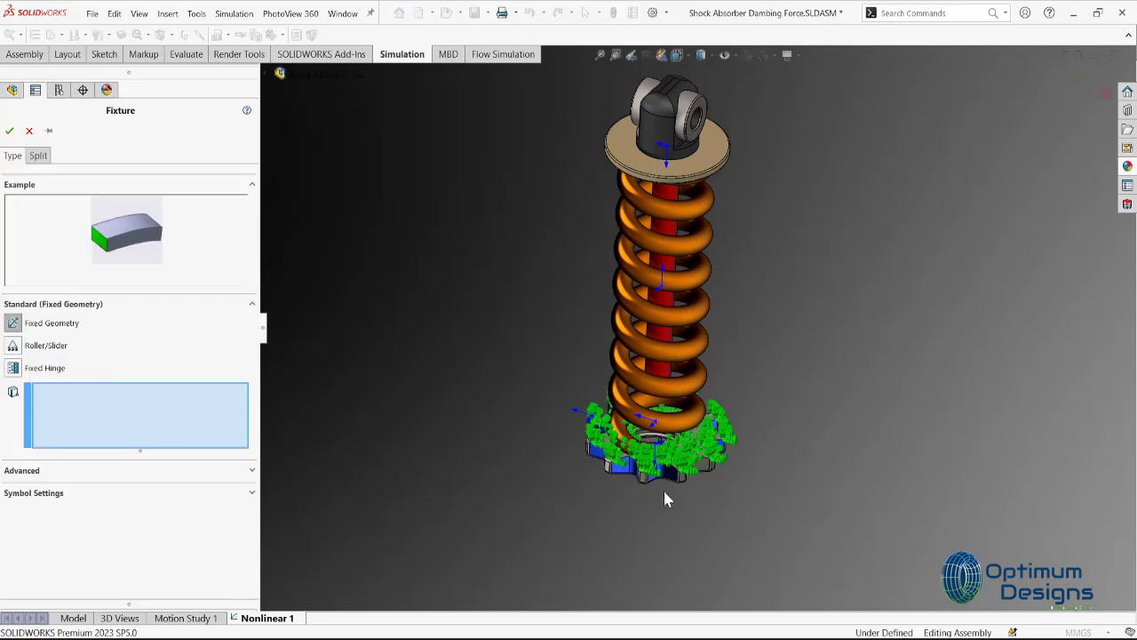
middle_click_drag(667, 495, 730, 455)
scroll(612, 382, "down", 3)
left_click(612, 382)
key("Return")
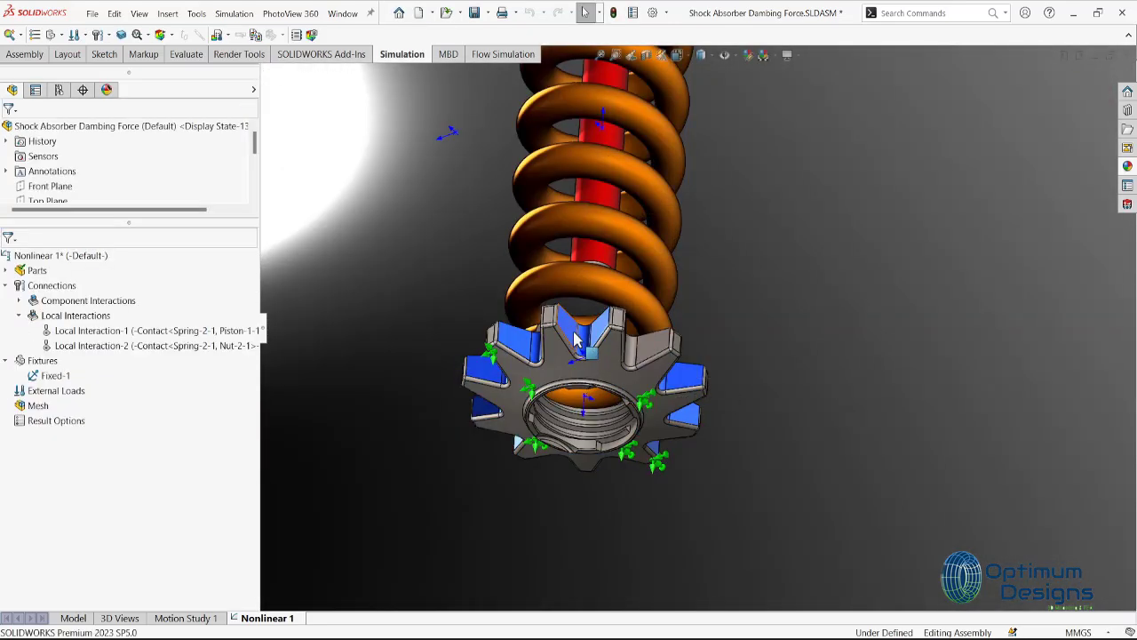
scroll(622, 355, "up", 5)
scroll(700, 220, "up", 3)
- Start an On Flat Faces fixture on the piston's top disc with a 37.75 mm normal displacement
right_click(40, 360)
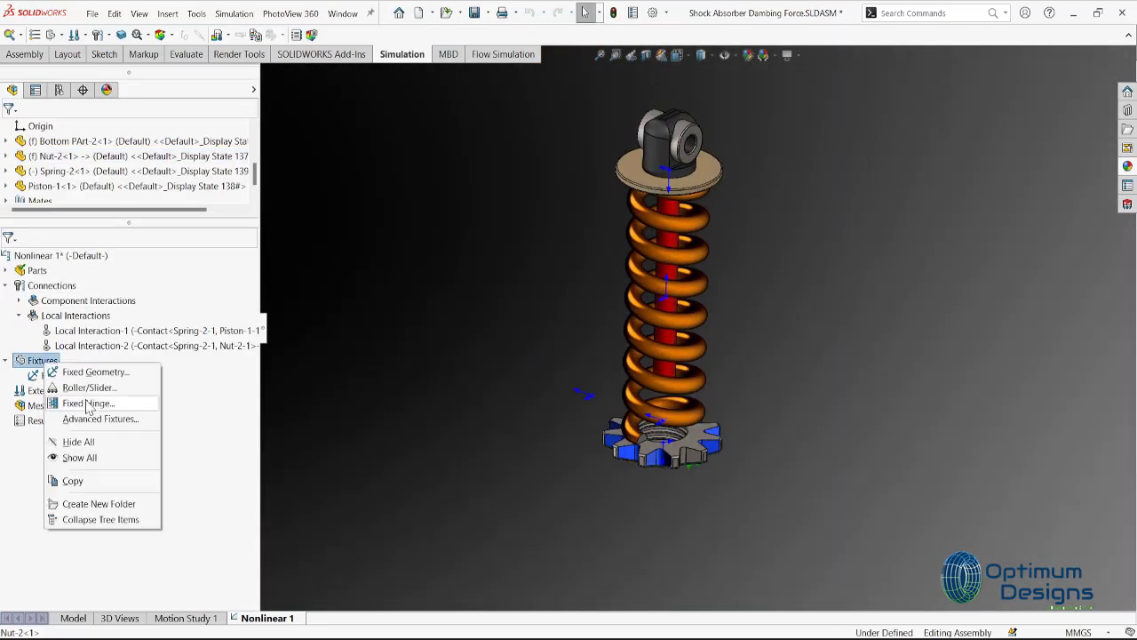
left_click(93, 417)
left_click(14, 413)
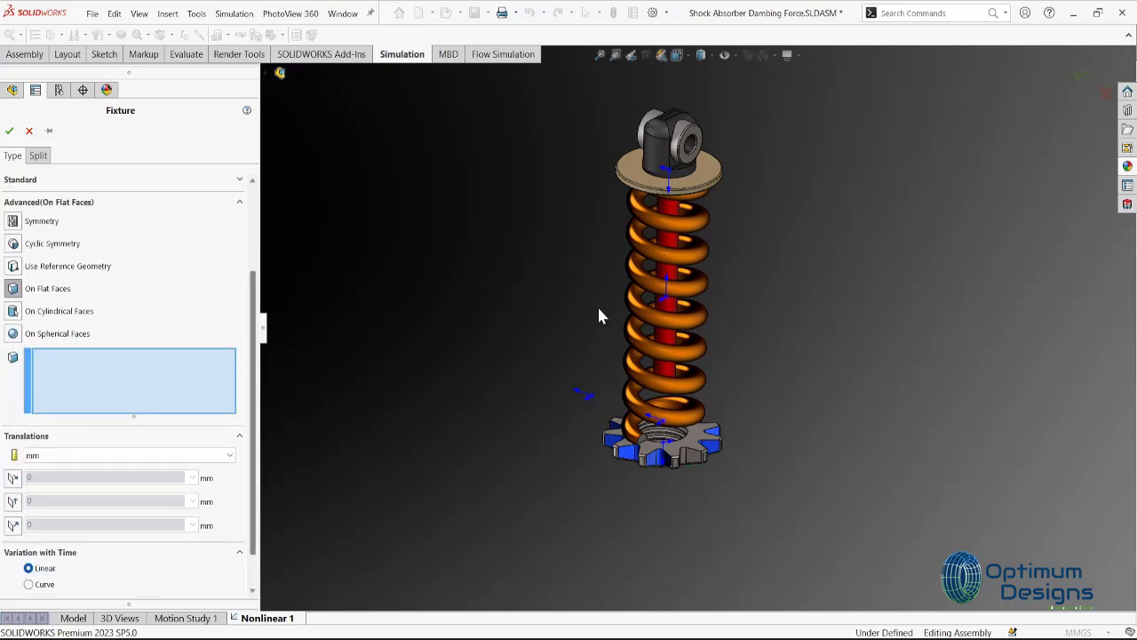
scroll(597, 304, "down", 5)
left_click(655, 346)
left_click(12, 480)
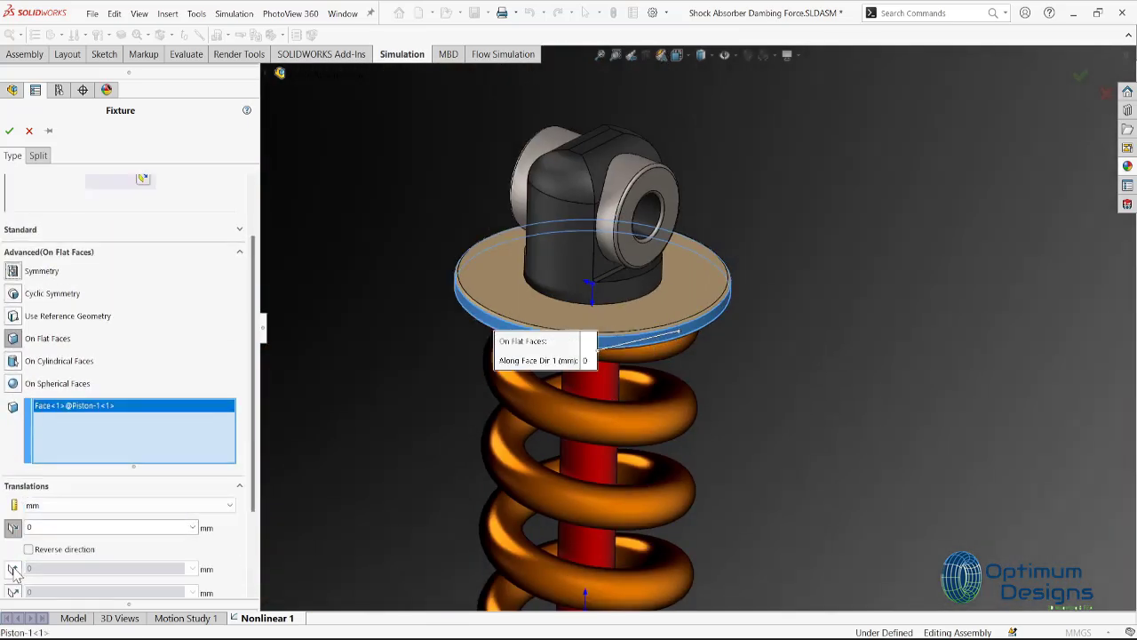
left_click(25, 570)
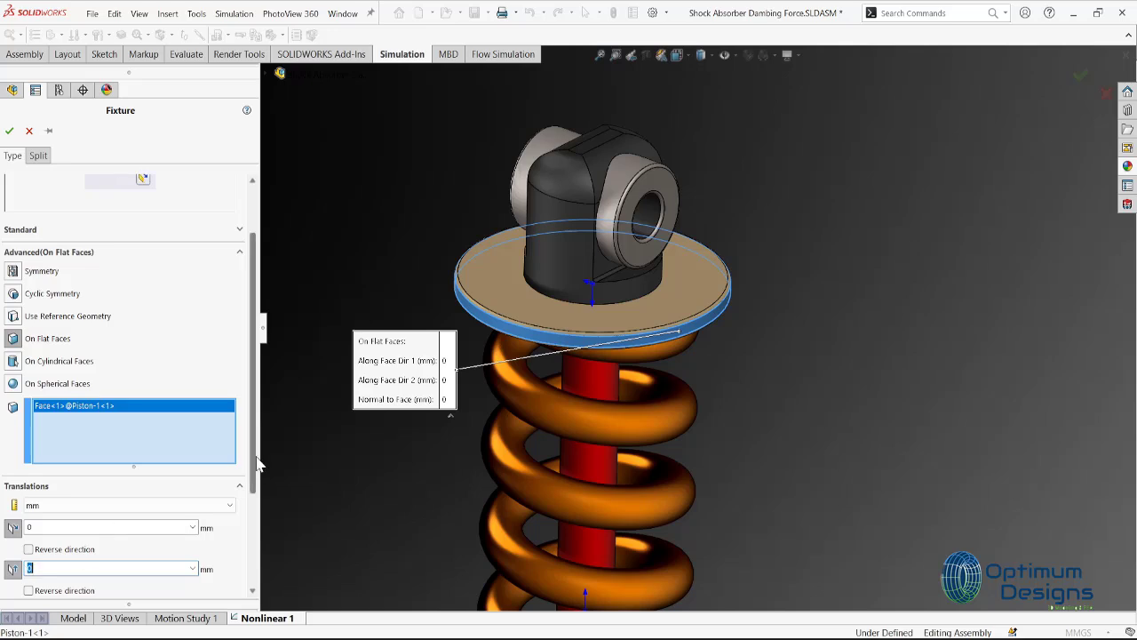
- Replace the disc's side face with its top face and confirm the fixture
scroll(258, 462, "down", 3)
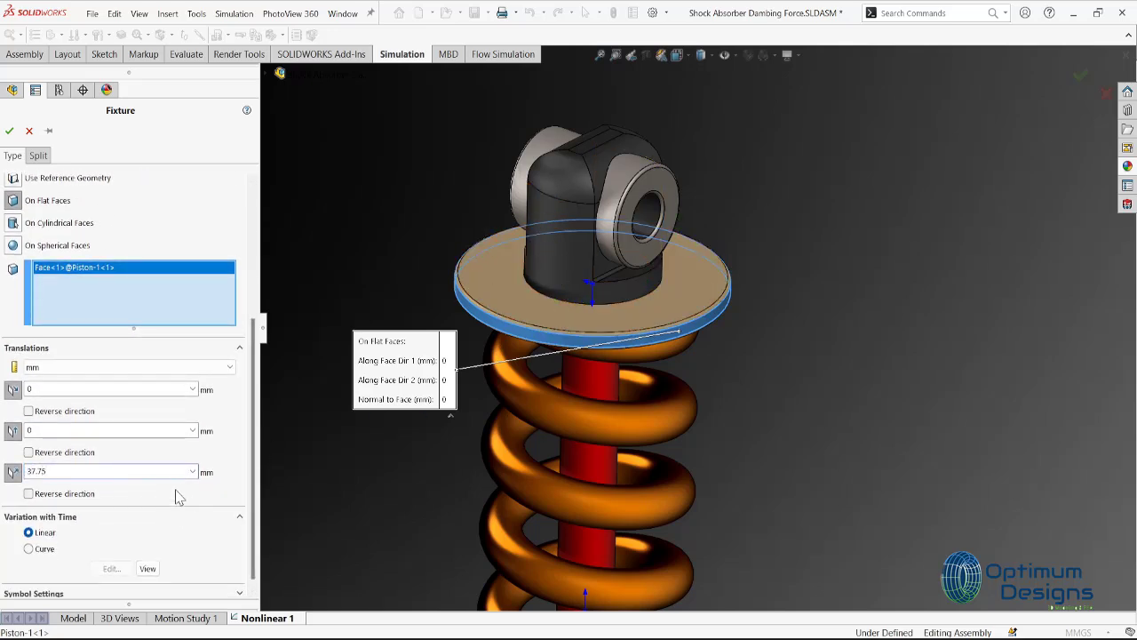
scroll(661, 351, "down", 2)
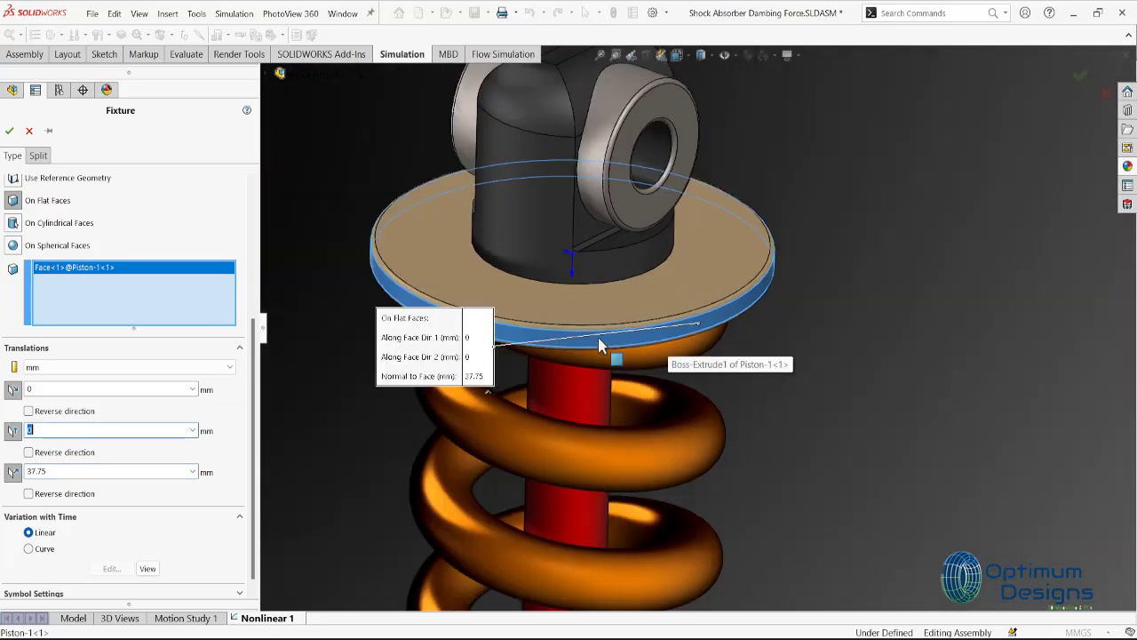
left_click(135, 268)
key("Delete")
left_click(444, 280)
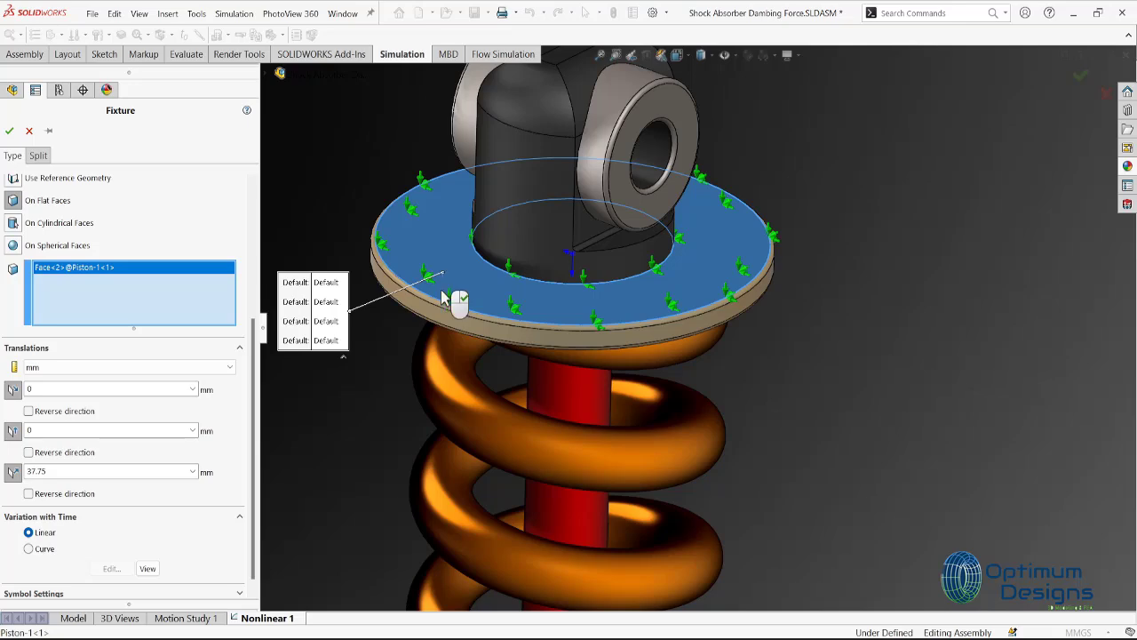
scroll(444, 300, "up", 2)
scroll(498, 417, "up", 1)
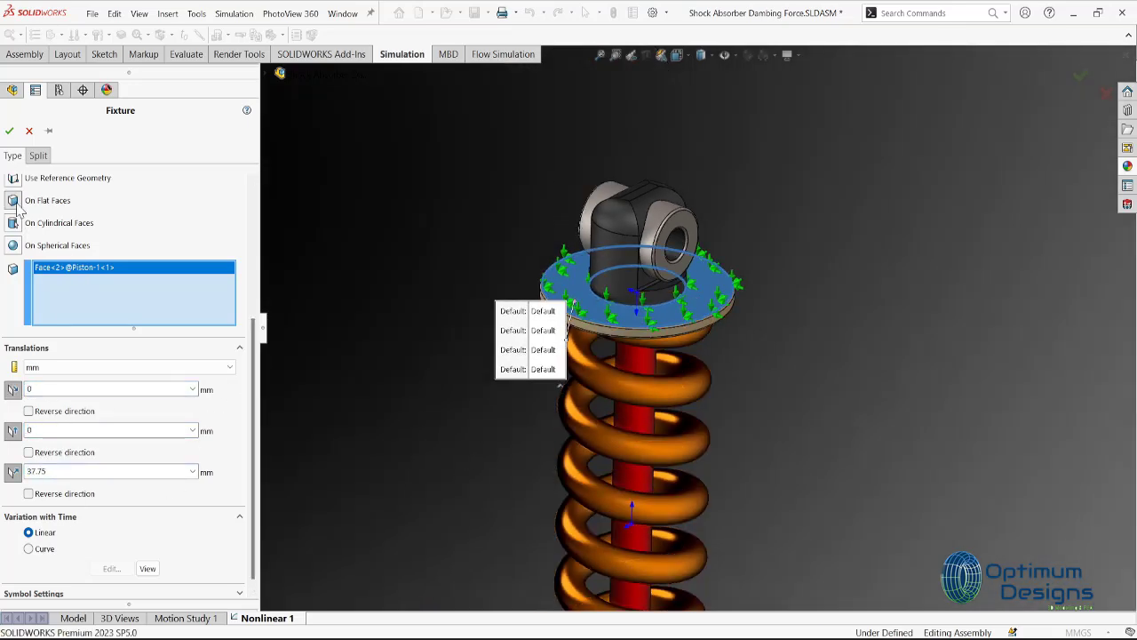
left_click(9, 131)
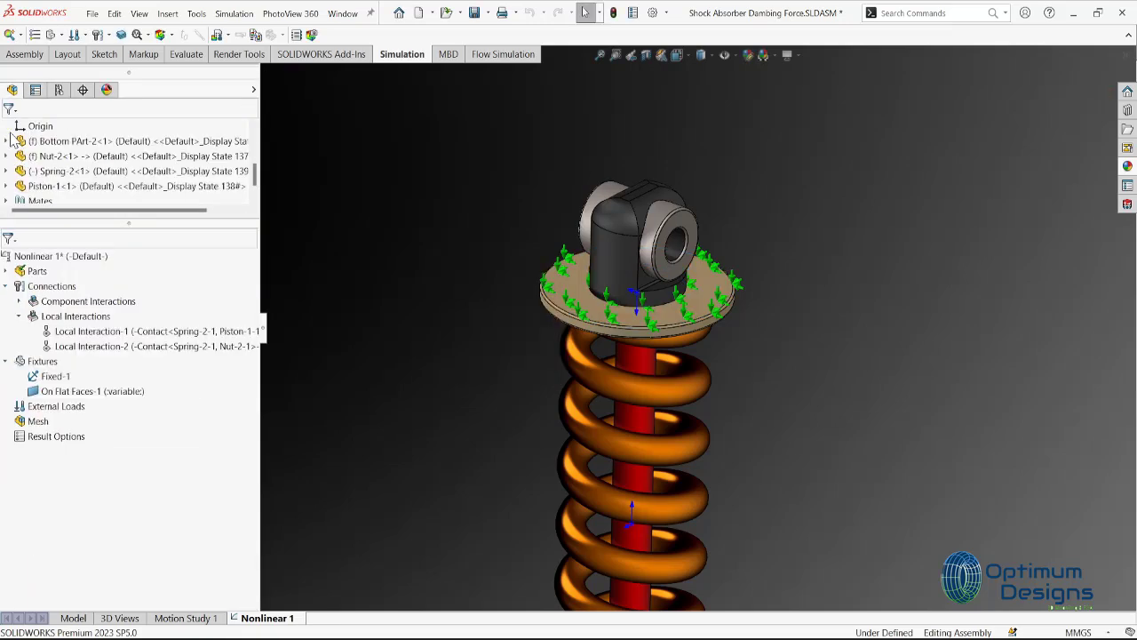
- Apply a mesh control to Piston-1, Spring-2 and Nut-2, then mesh and run Nonlinear 1
right_click(40, 421)
left_click(99, 241)
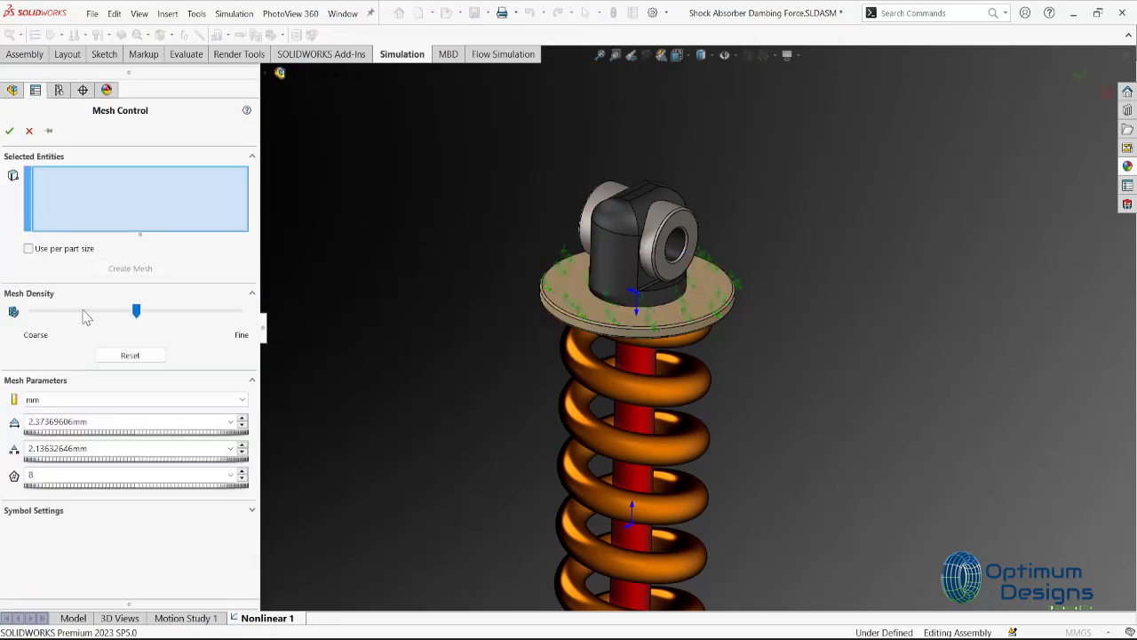
left_click(9, 131)
left_click(583, 358)
scroll(778, 302, "up", 3)
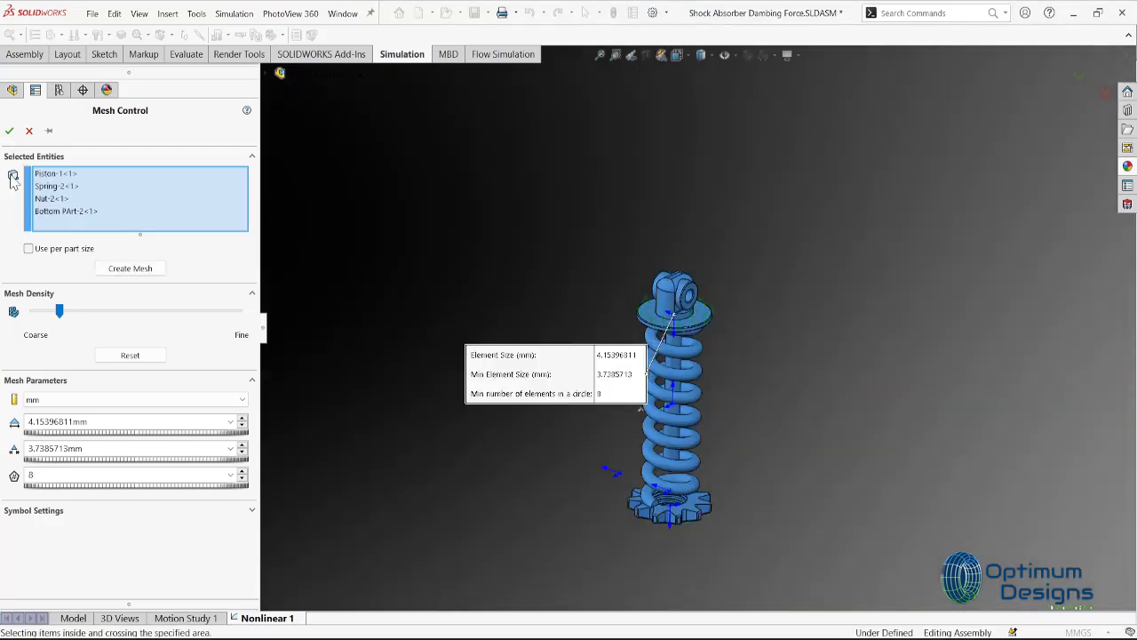
left_click(79, 212)
key("Delete")
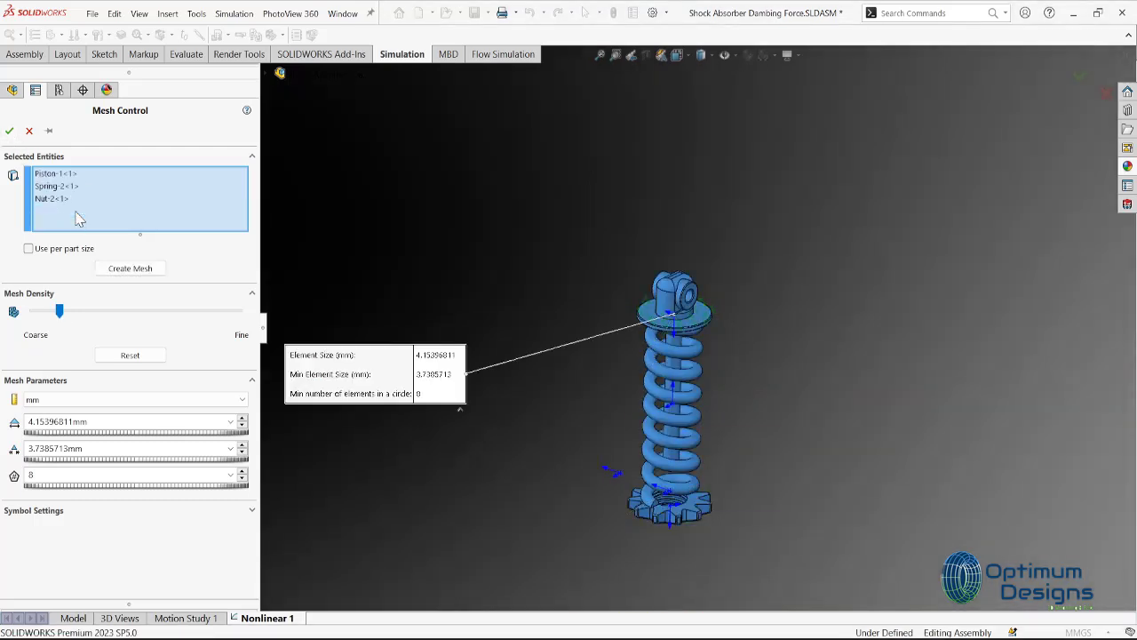
left_click(9, 132)
left_click(161, 37)
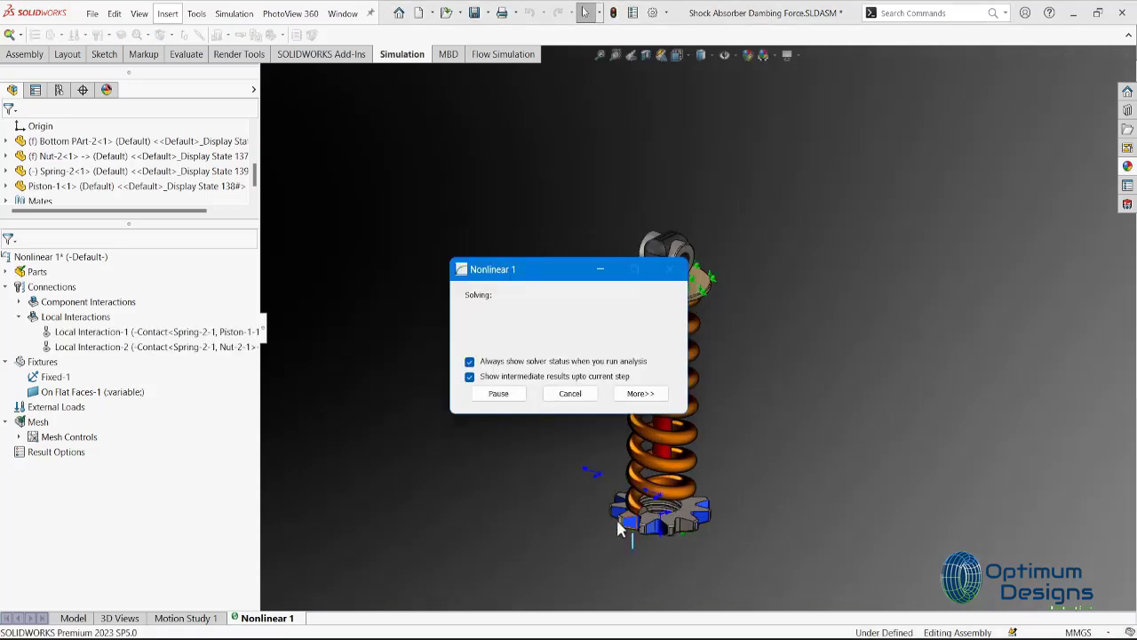
- Expand the solver progress details and move the status window aside while solving
left_click(498, 459)
left_click_drag(424, 198, 418, 139)
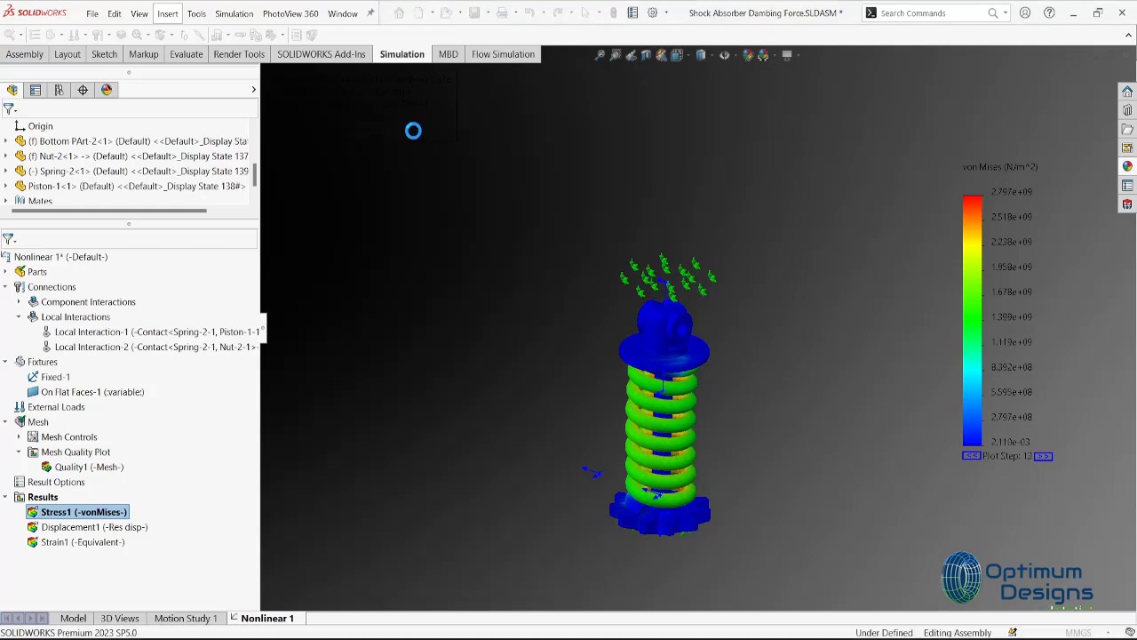
- Display the Displacement1 plot and play its animation, then close the animation
right_click(133, 527)
left_click(177, 531)
scroll(723, 555, "down", 2)
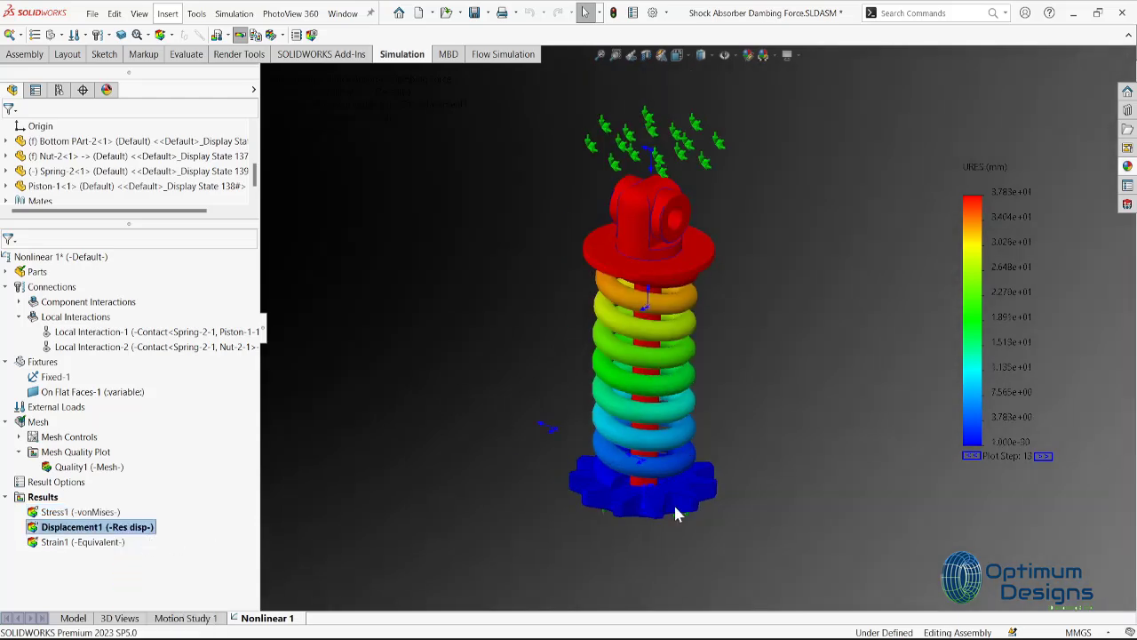
right_click(71, 527)
left_click(116, 301)
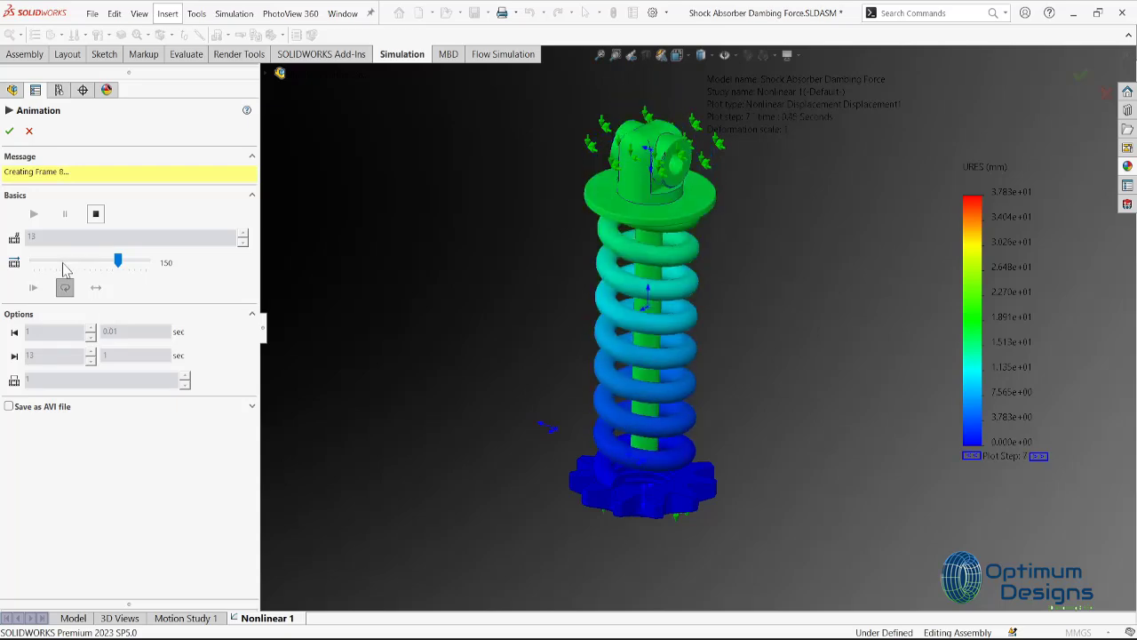
left_click(9, 130)
- Label Max 37.83 and Min 0.00 beside the model, using floating format with 2 decimals
right_click(151, 526)
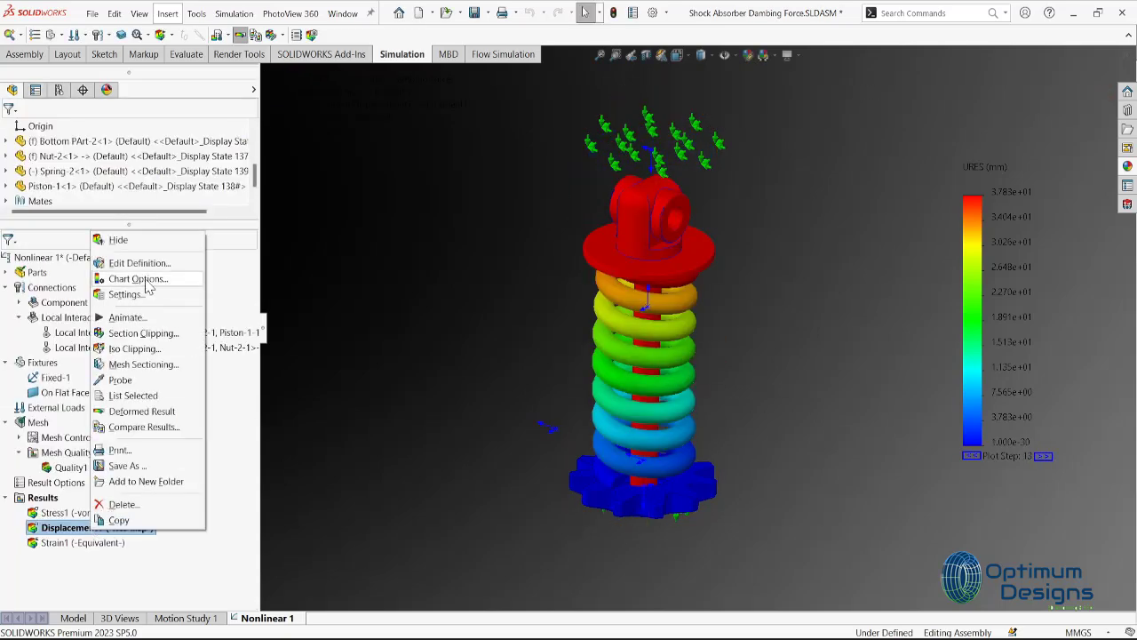
left_click(147, 286)
left_click(66, 201)
left_click(29, 217)
left_click_drag(736, 292, 489, 247)
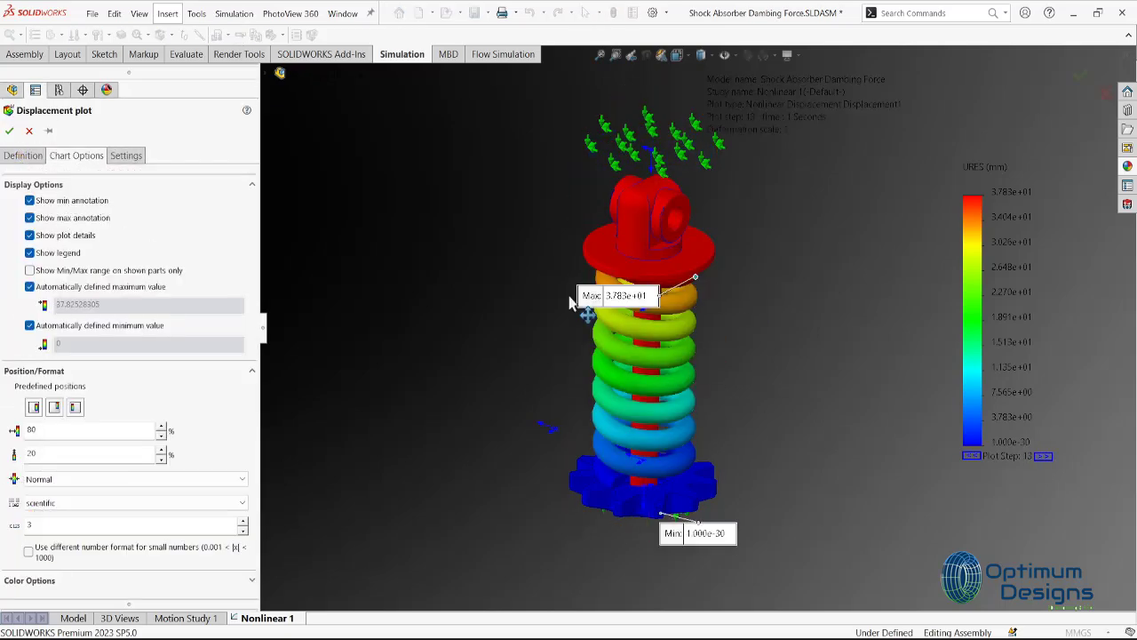
left_click_drag(691, 531, 480, 511)
left_click(89, 503)
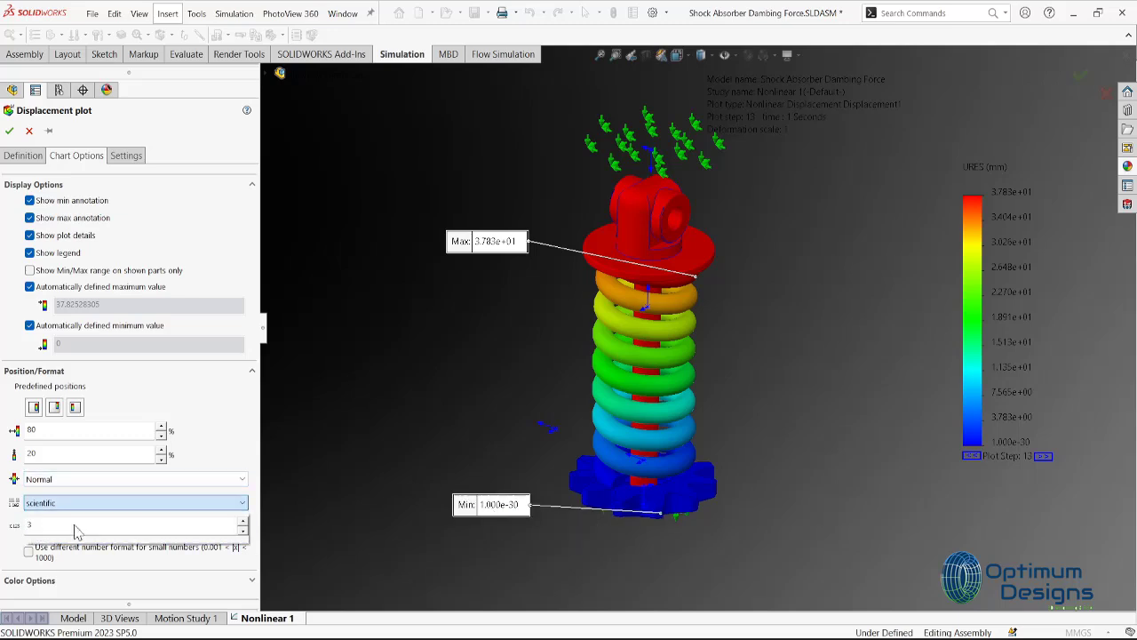
left_click(89, 530)
left_click(243, 521)
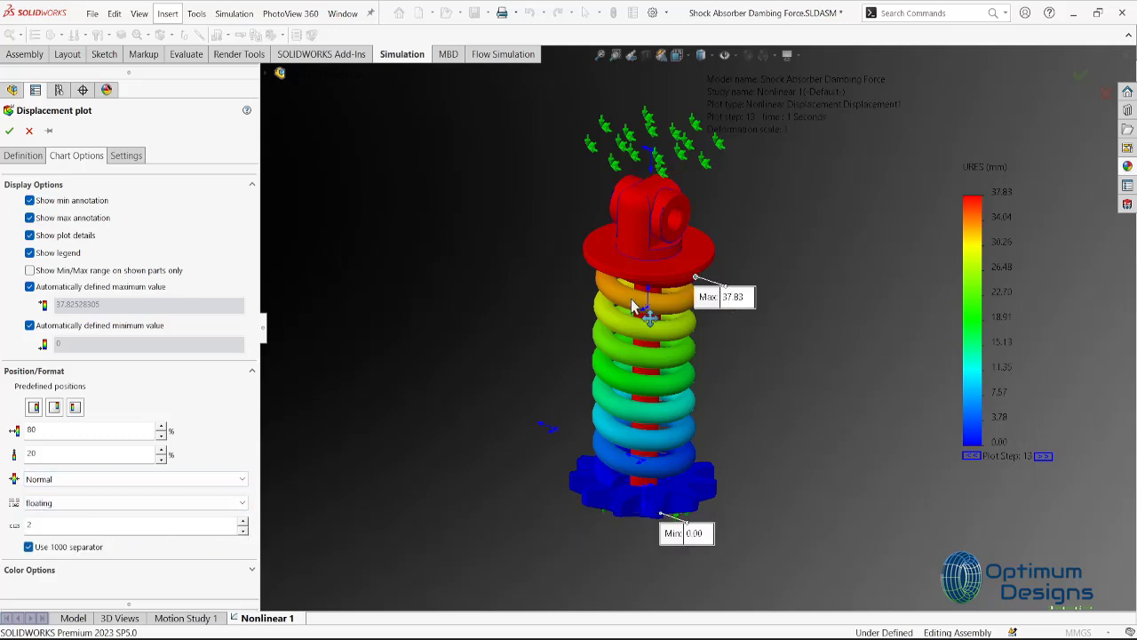
left_click_drag(730, 297, 490, 230)
left_click_drag(689, 533, 504, 500)
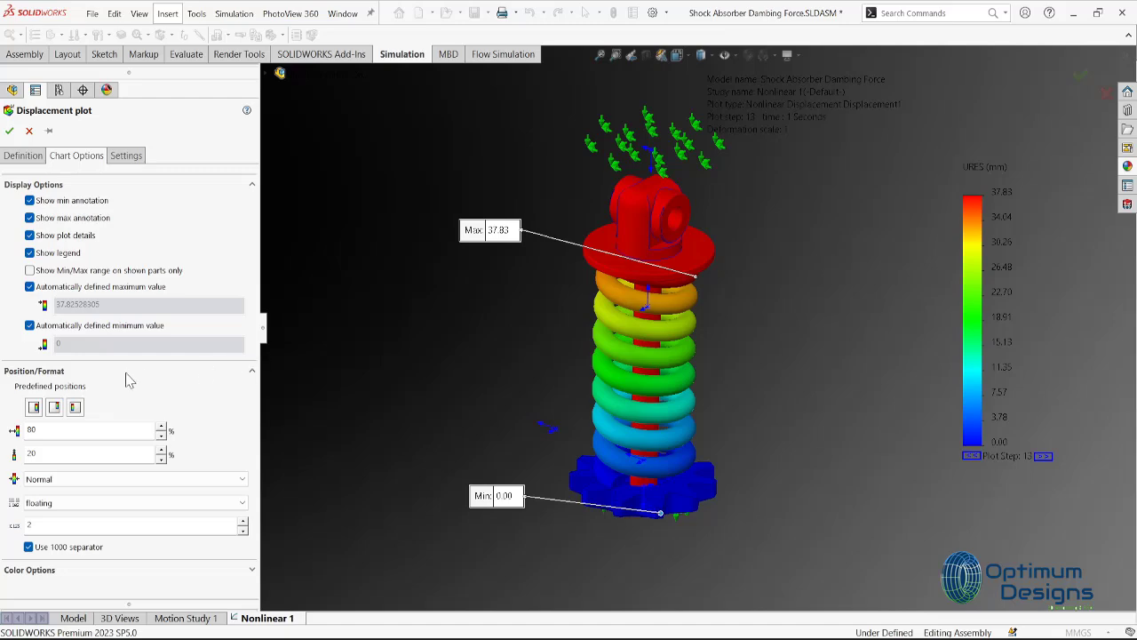
left_click(10, 131)
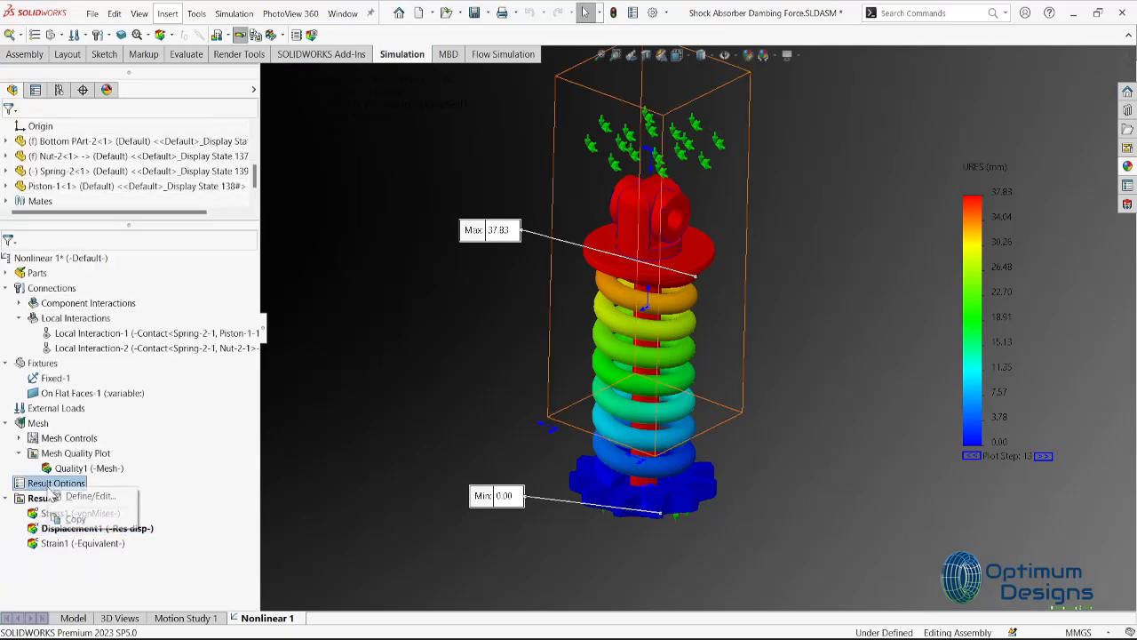
- List the reaction force on the bottom gear face, about a 5,749 N resultant
right_click(43, 498)
left_click(89, 341)
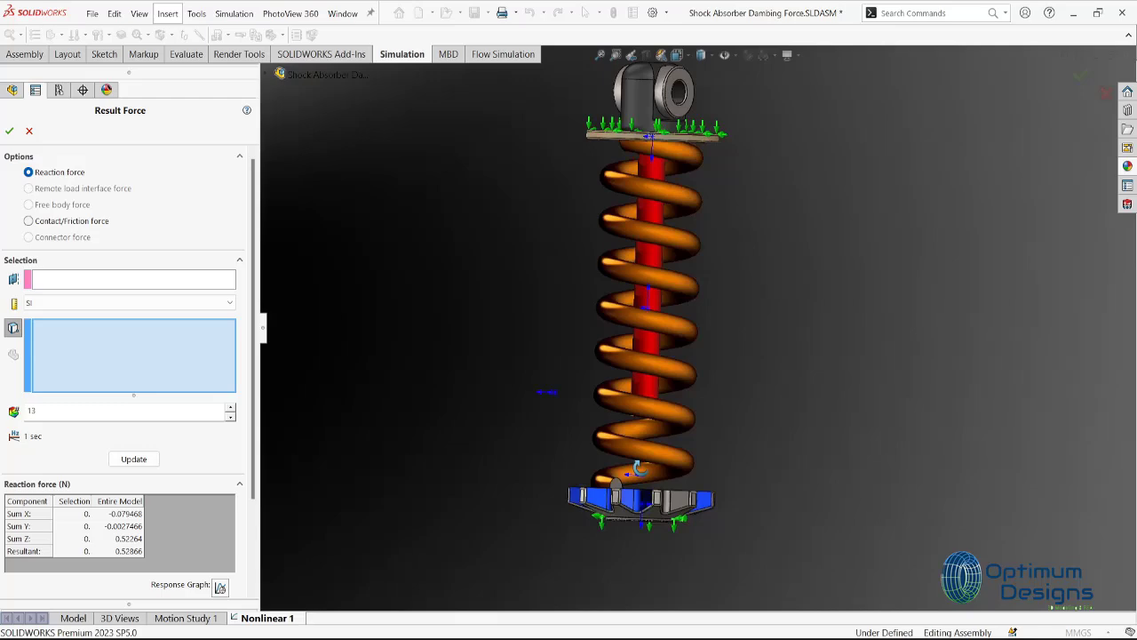
scroll(673, 467, "up", 5)
left_click(673, 466)
left_click(133, 458)
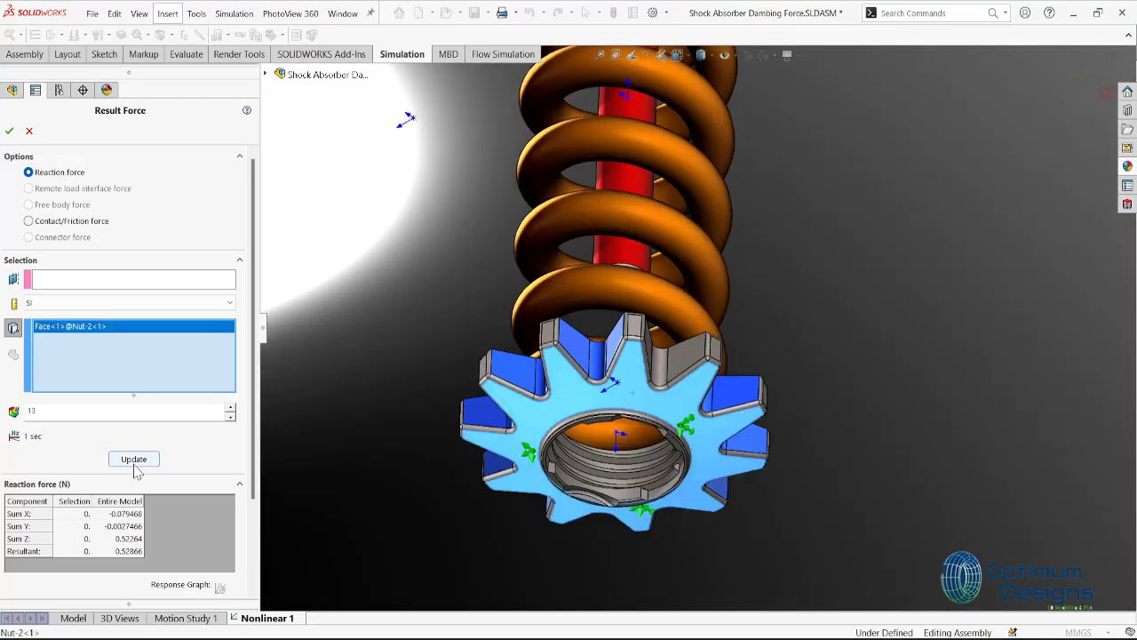
scroll(680, 511, "down", 3)
middle_click_drag(679, 462, 680, 511)
scroll(679, 511, "down", 3)
scroll(729, 462, "up", 2)
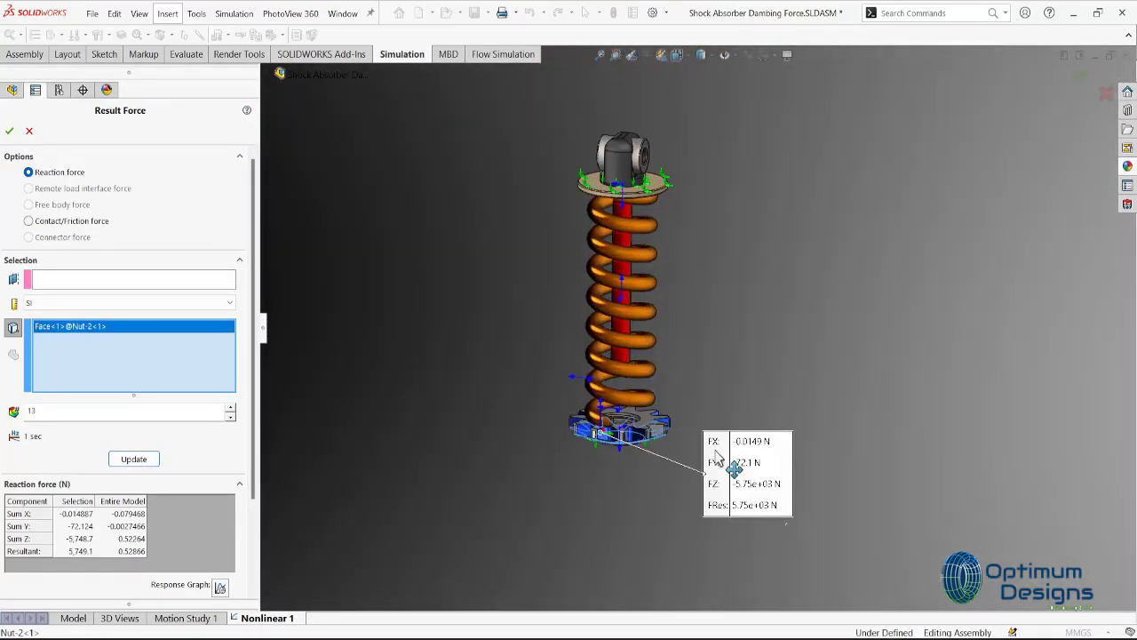
- View the resultant reaction force's response graph over time, then close the force results
left_click(82, 551)
left_click(220, 587)
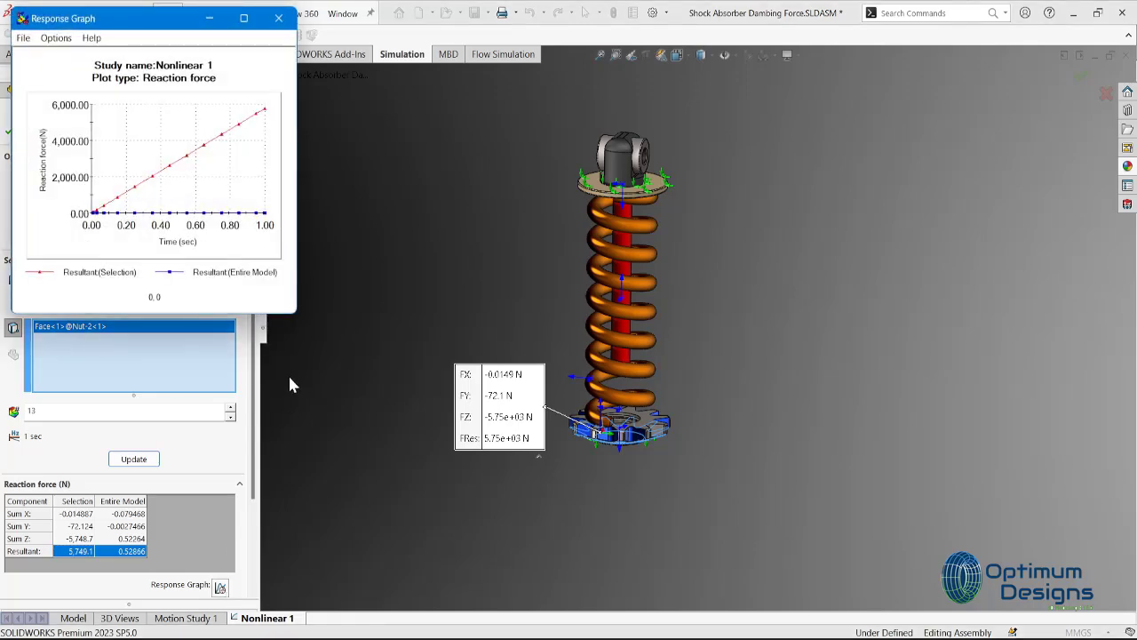
left_click_drag(300, 312, 1121, 613)
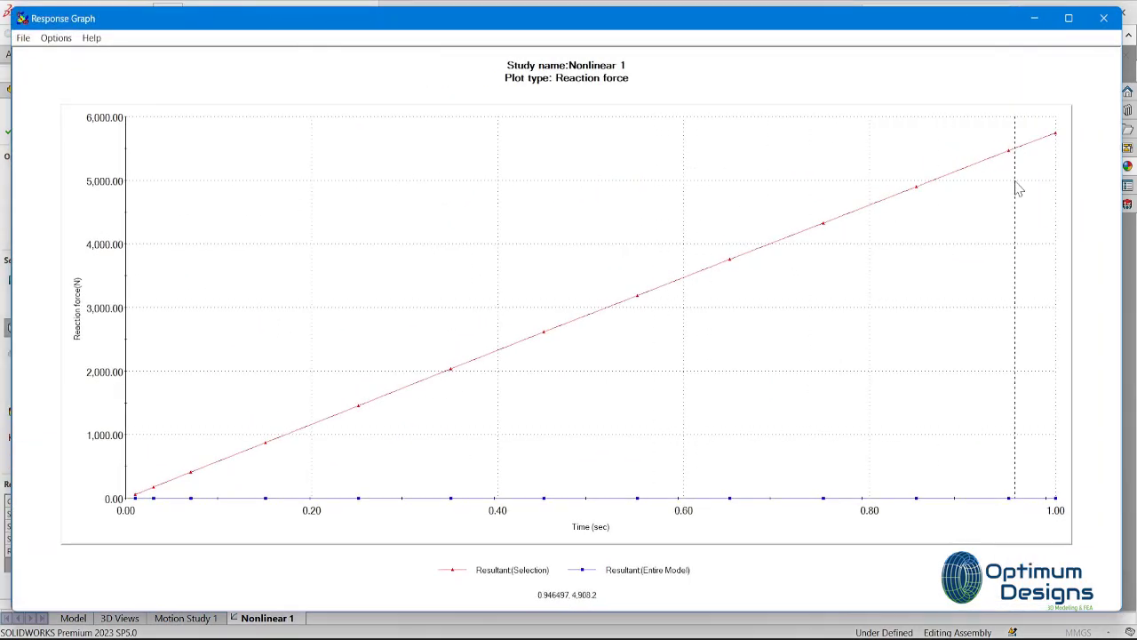
left_click(1047, 23)
left_click(10, 124)
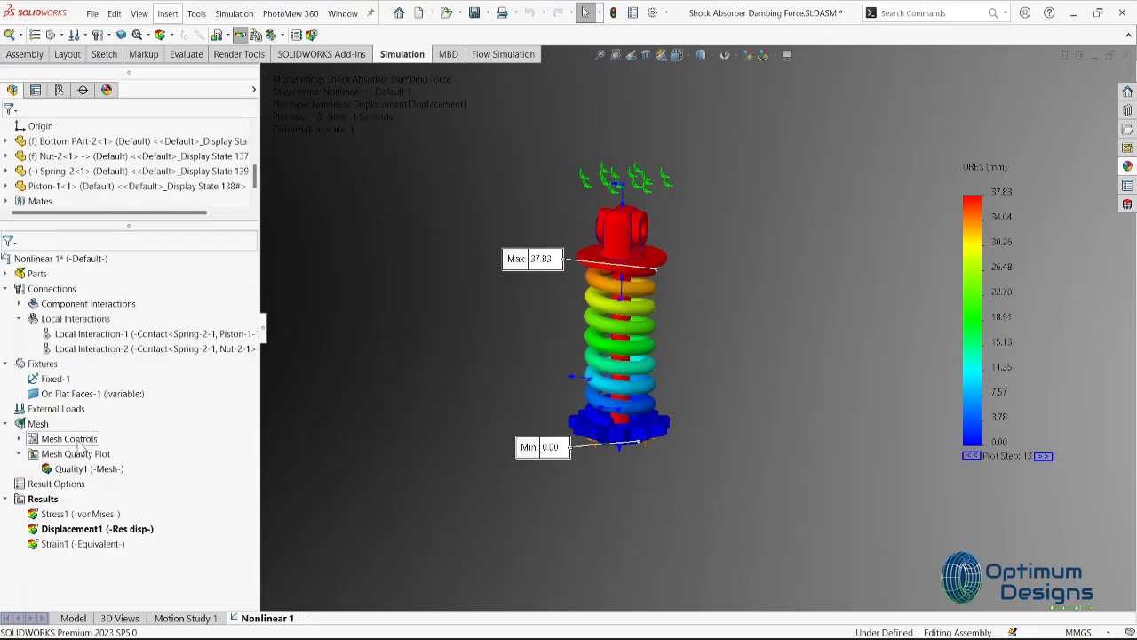
- Display the von Mises Stress1 plot and animate it over the load steps
right_click(72, 514)
left_click(115, 526)
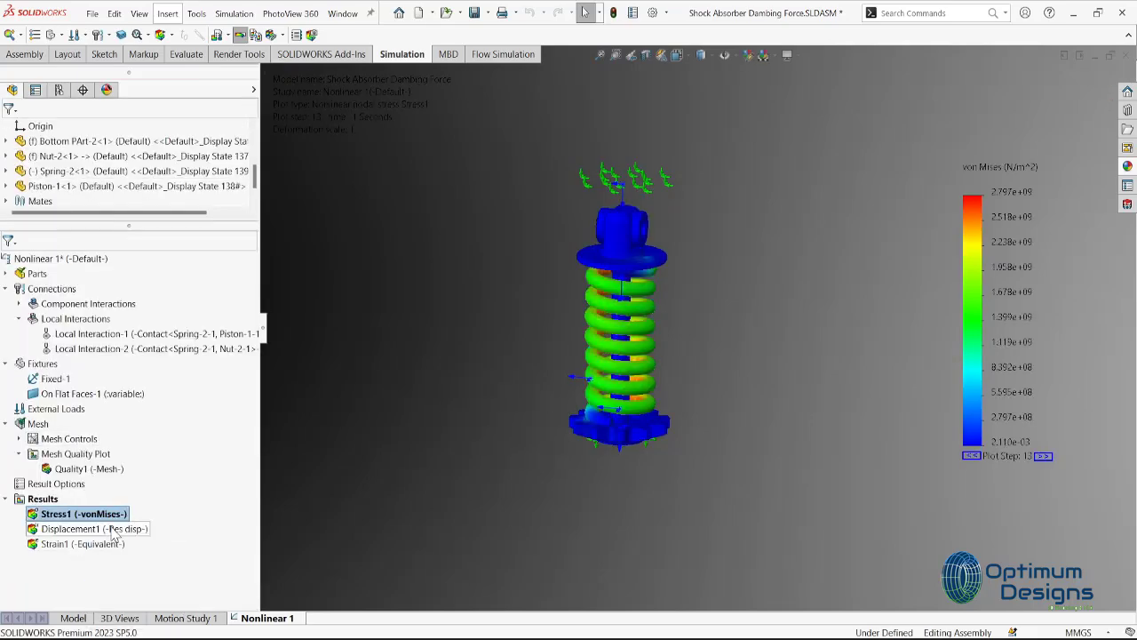
right_click(105, 514)
left_click(140, 302)
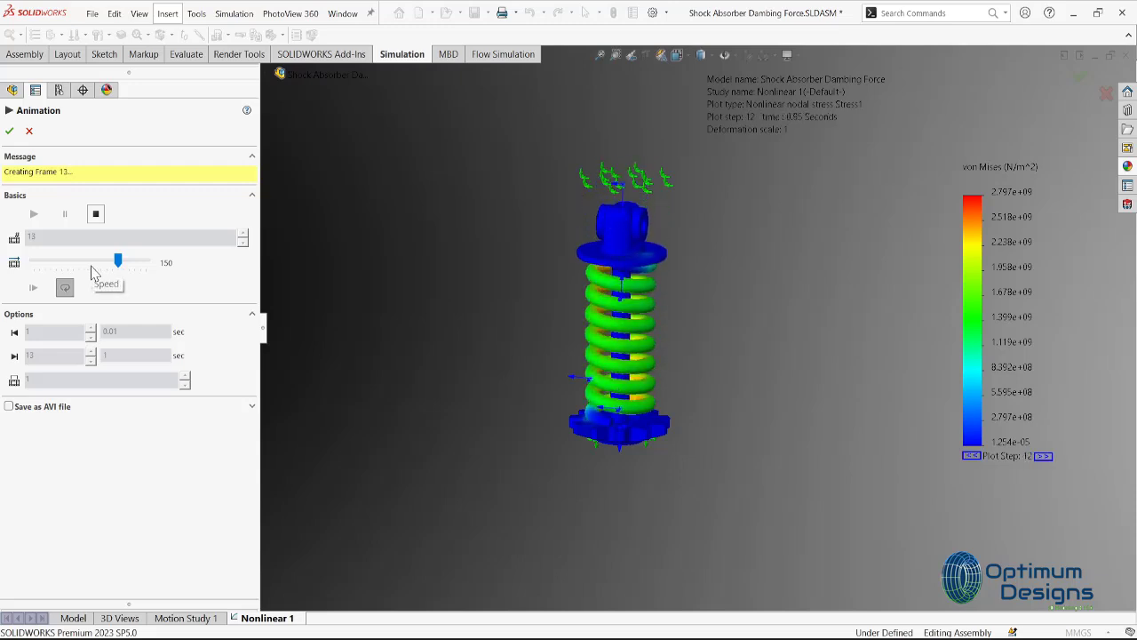
left_click(96, 224)
left_click(9, 131)
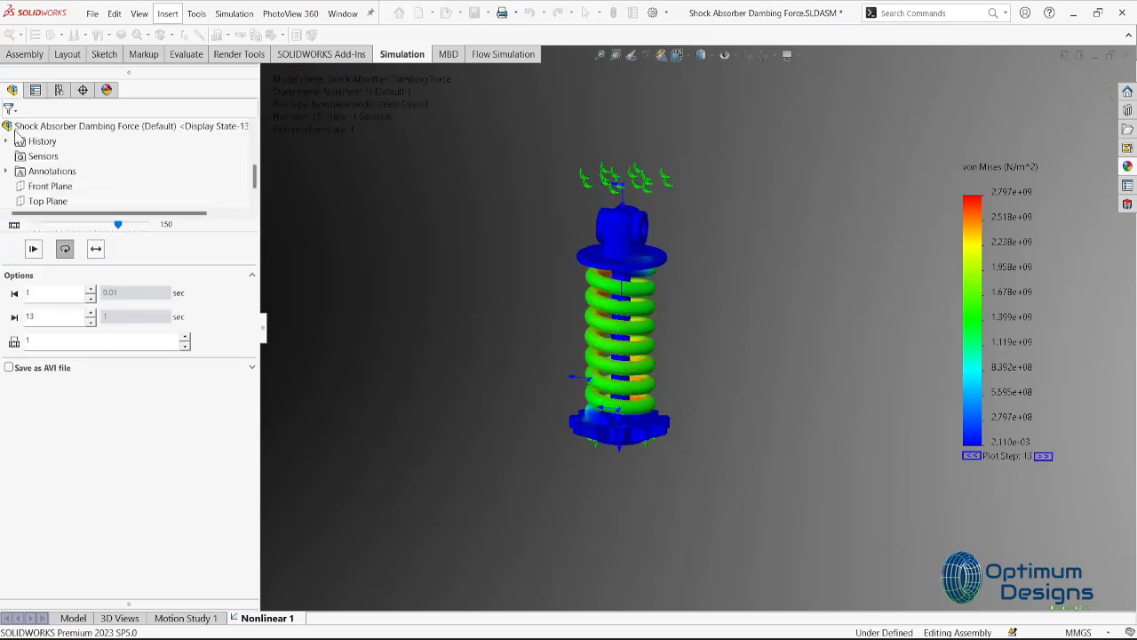
- Show min/max stress labels in floating format, keeping von Mises in N/m^2
right_click(69, 519)
left_click(85, 260)
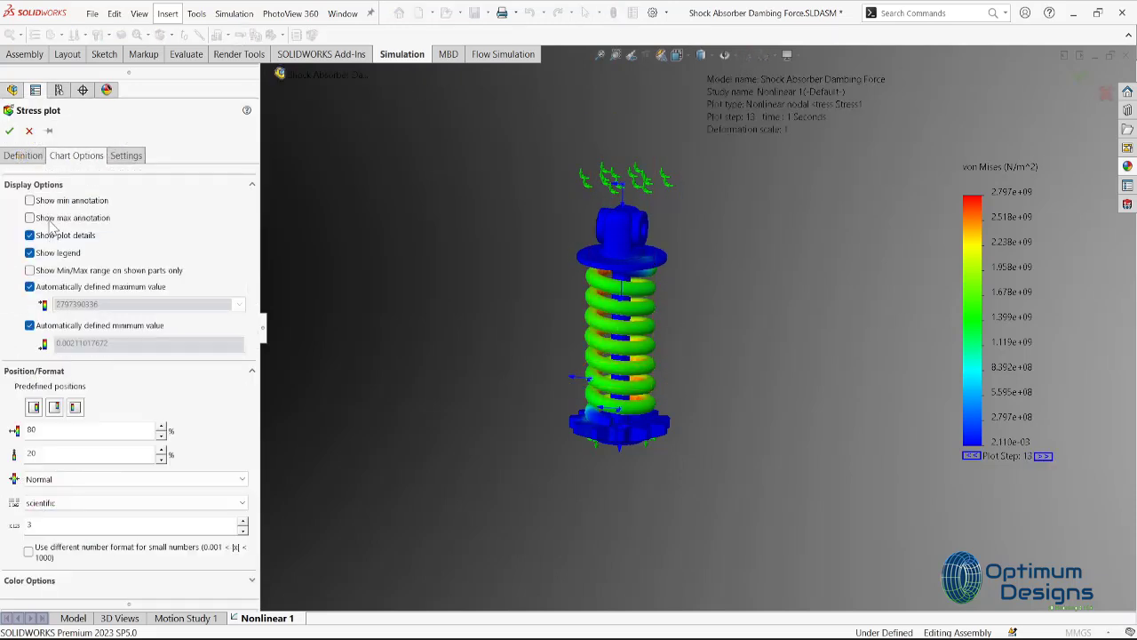
left_click(134, 503)
left_click(134, 520)
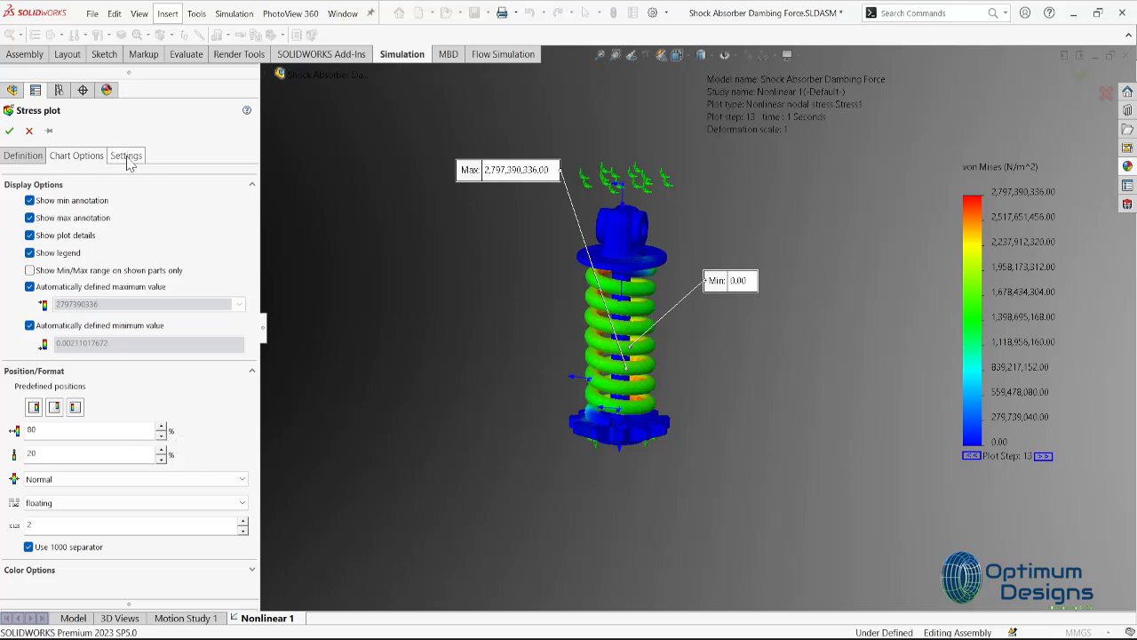
left_click(23, 156)
left_click(67, 205)
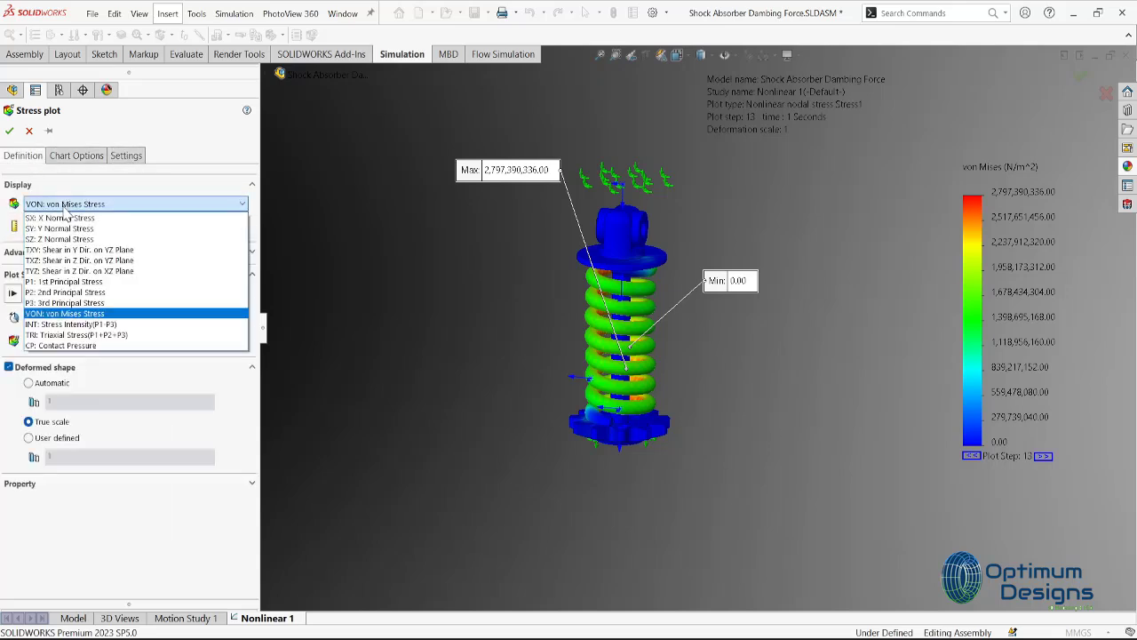
left_click(88, 204)
left_click(80, 227)
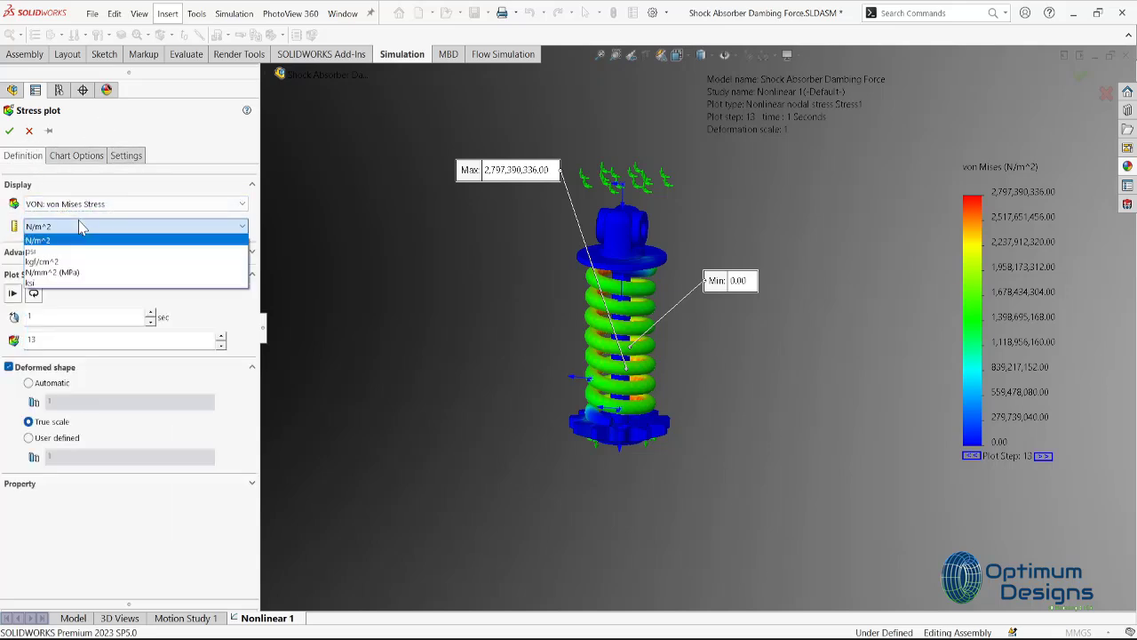
left_click(80, 227)
left_click(9, 131)
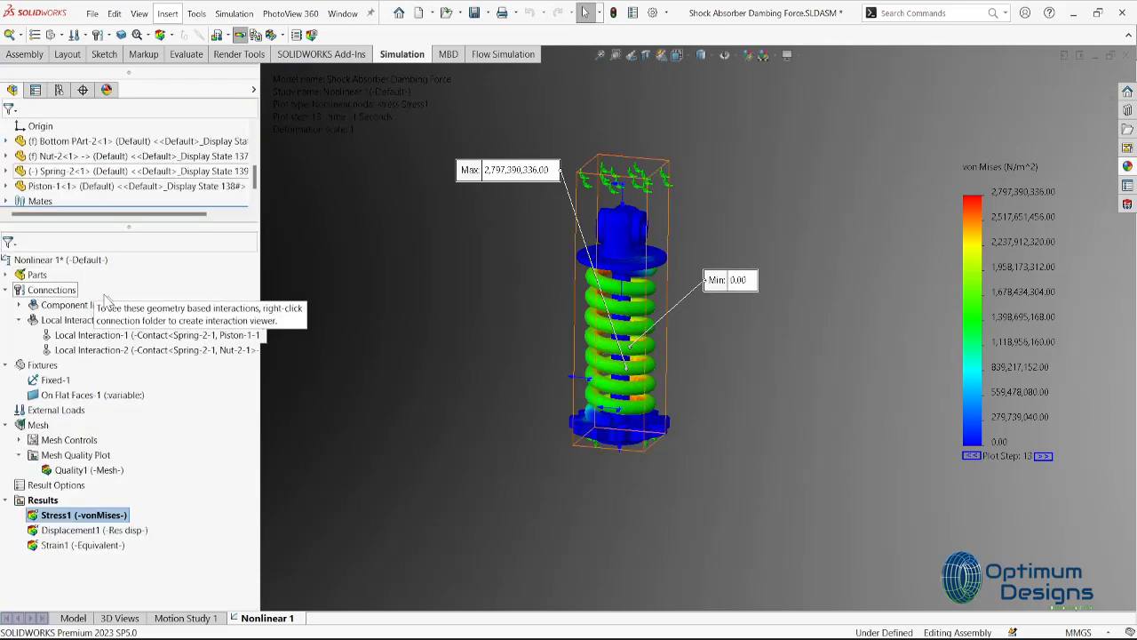
- Review the stress plot's colour settings, then display the Strain1 equivalent strain plot
right_click(89, 515)
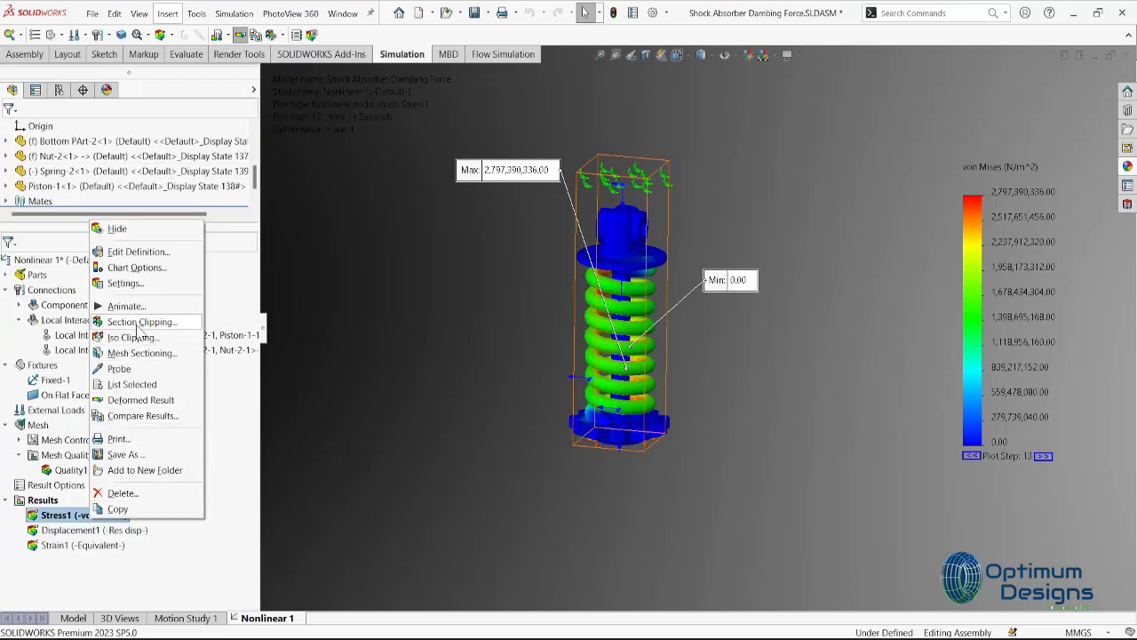
left_click(136, 285)
left_click(81, 157)
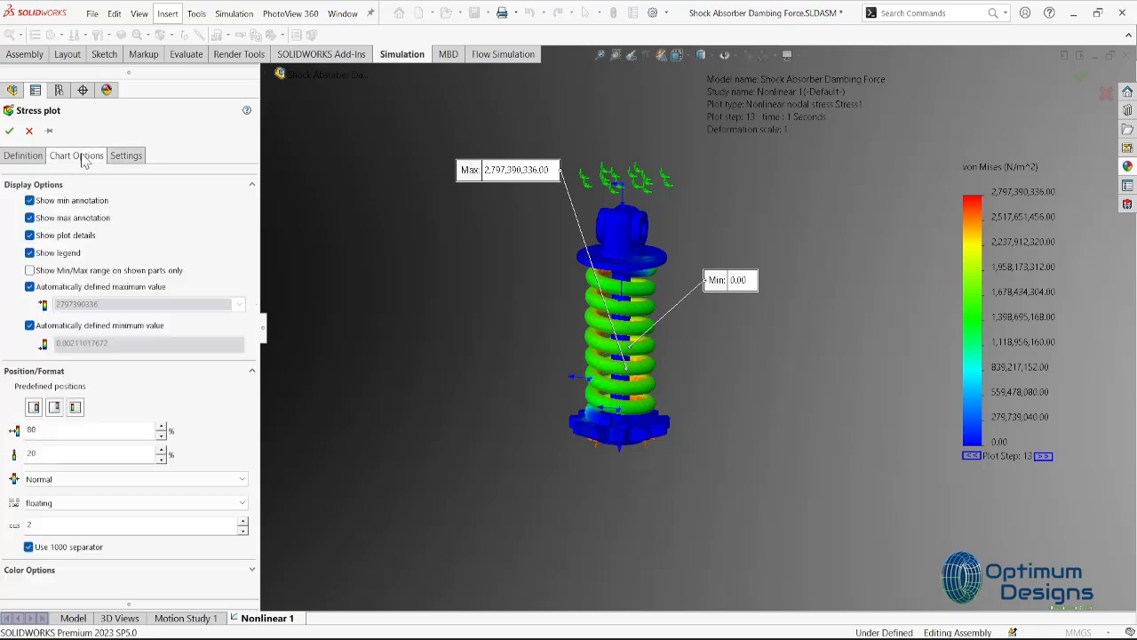
left_click(253, 573)
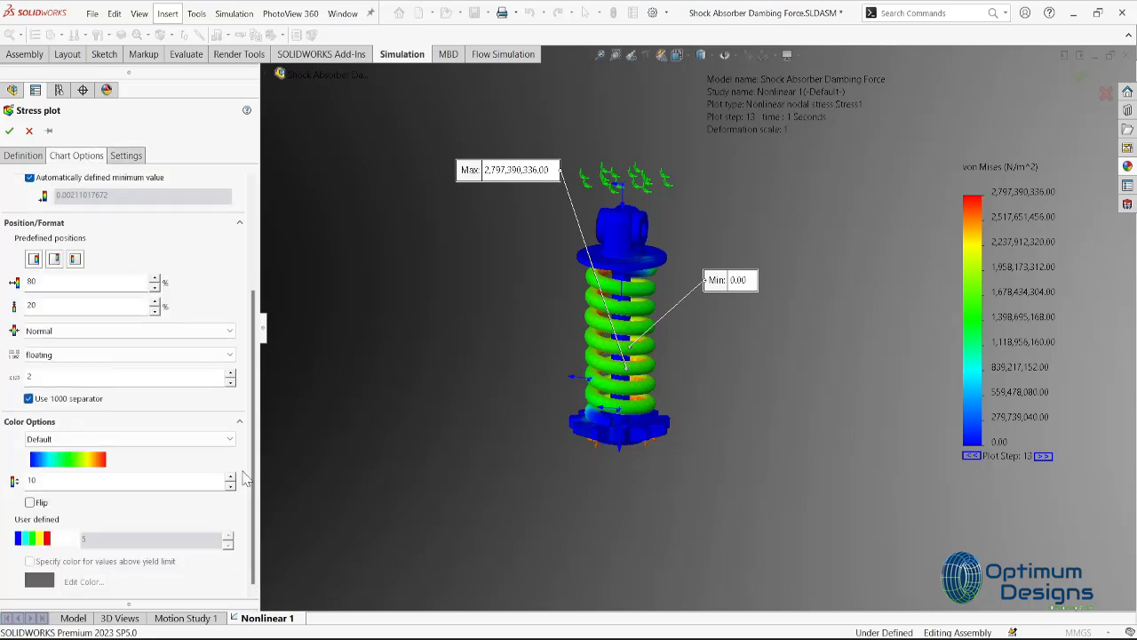
left_click(239, 421)
left_click(31, 159)
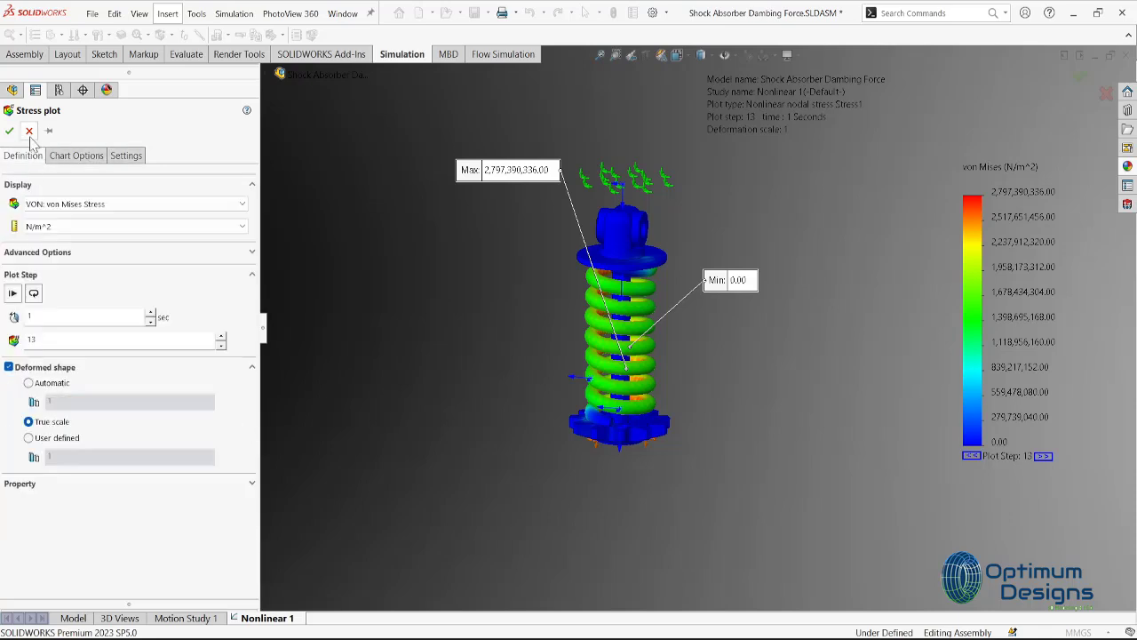
left_click(29, 130)
double_click(80, 546)
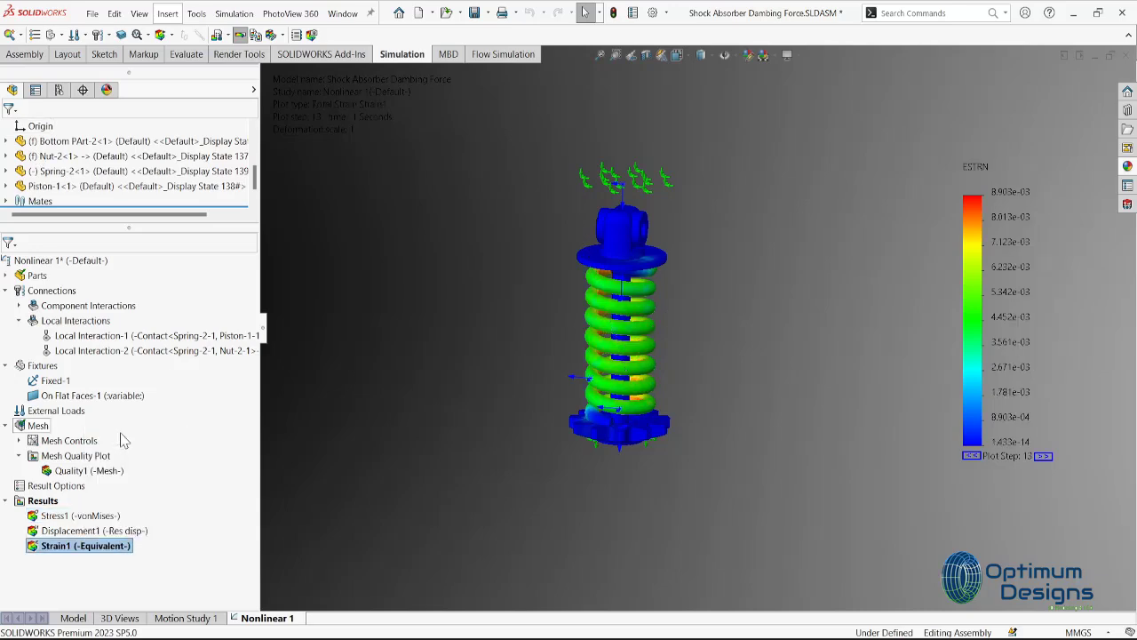
- Animate the Strain1 equivalent strain results, then close the animation
right_click(102, 547)
left_click(125, 354)
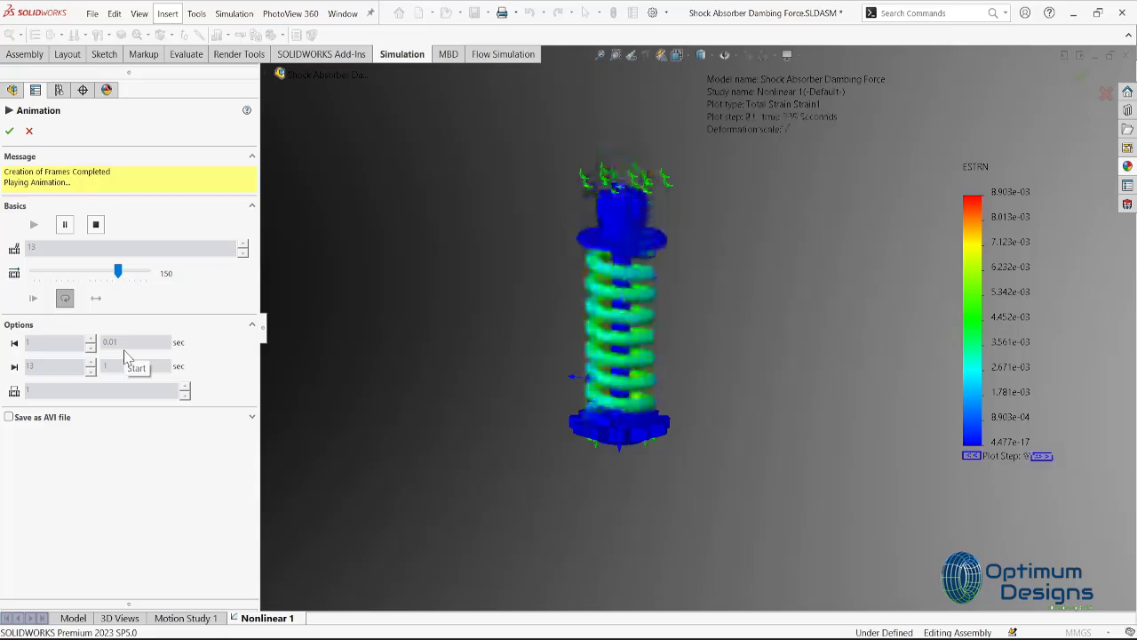
key("Escape")
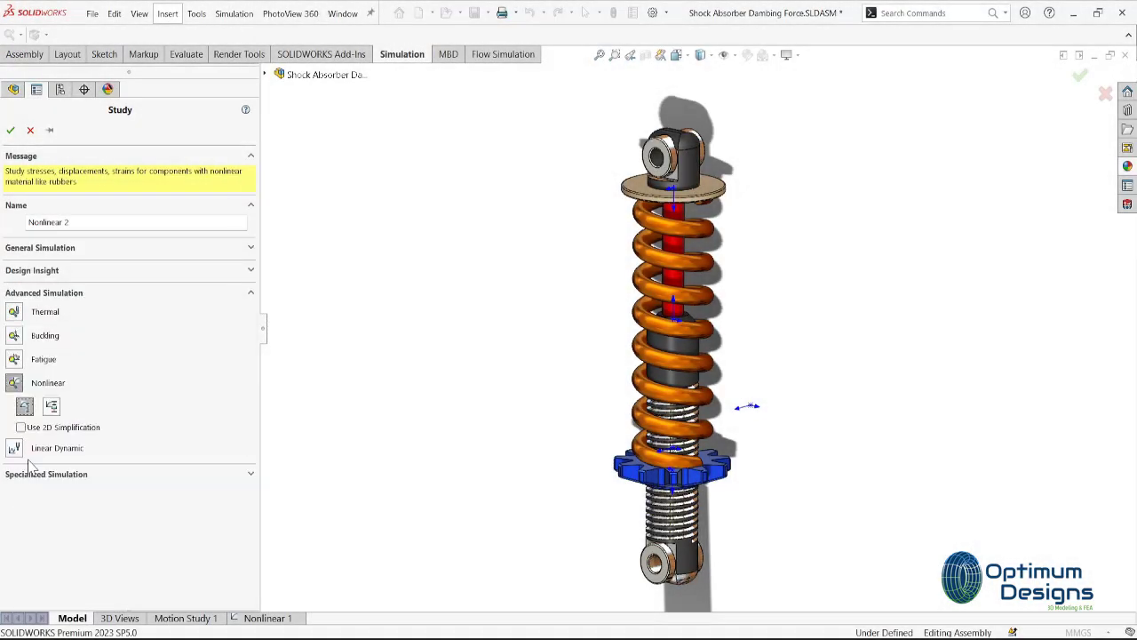
- Create the Nonlinear 2 study, exclude Bottom PArt-2, and begin a local interaction
left_click(10, 132)
left_click(6, 268)
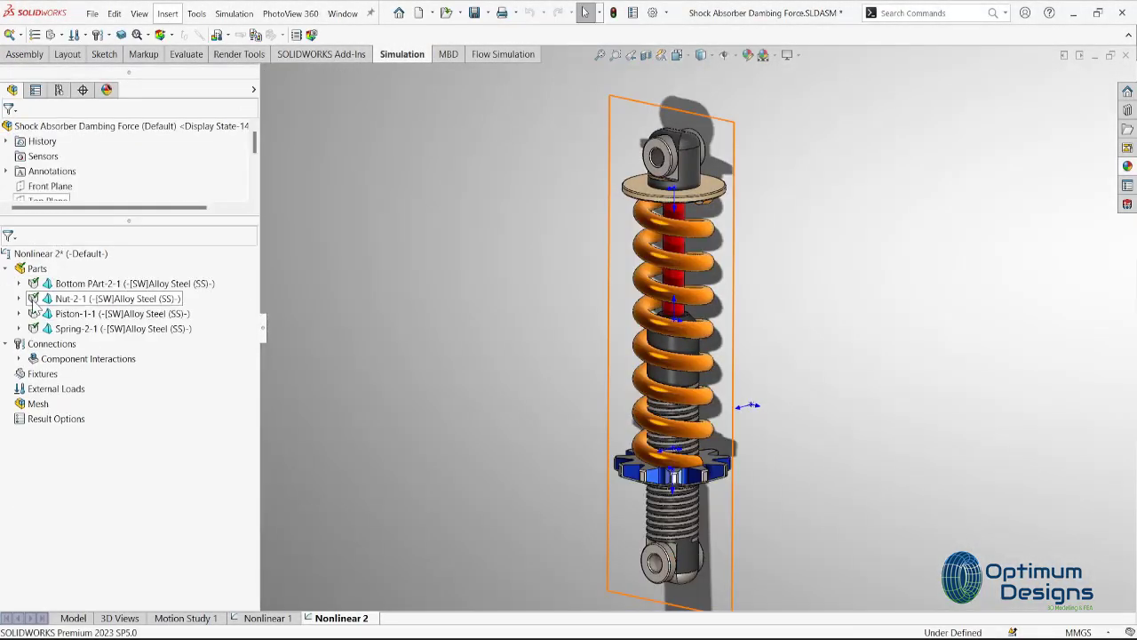
right_click(92, 285)
left_click(149, 458)
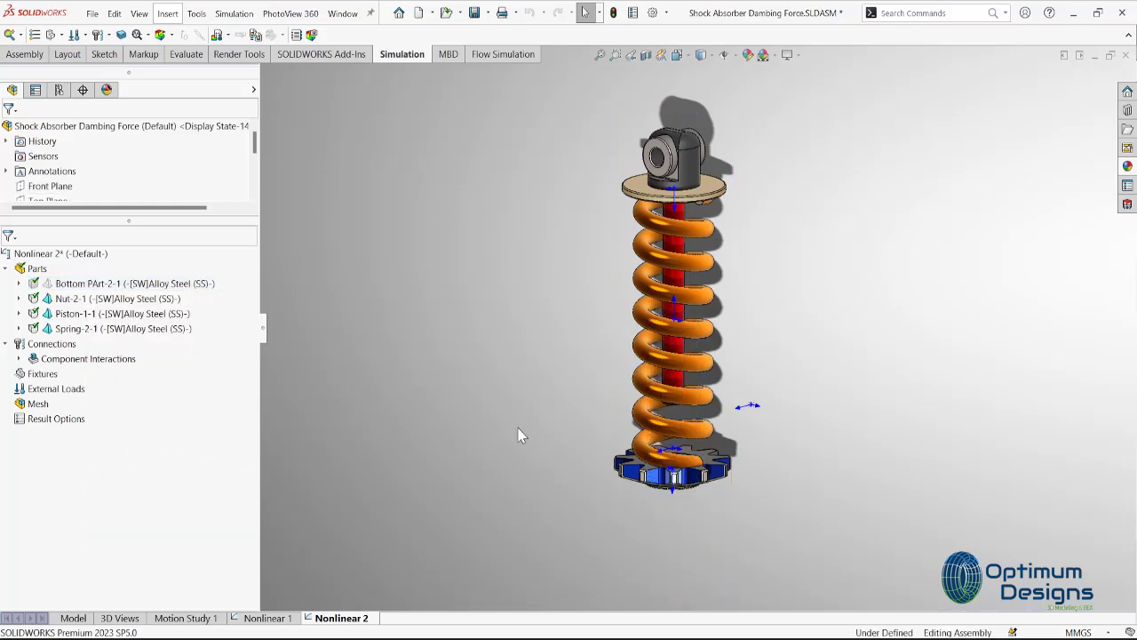
right_click(60, 350)
left_click(89, 356)
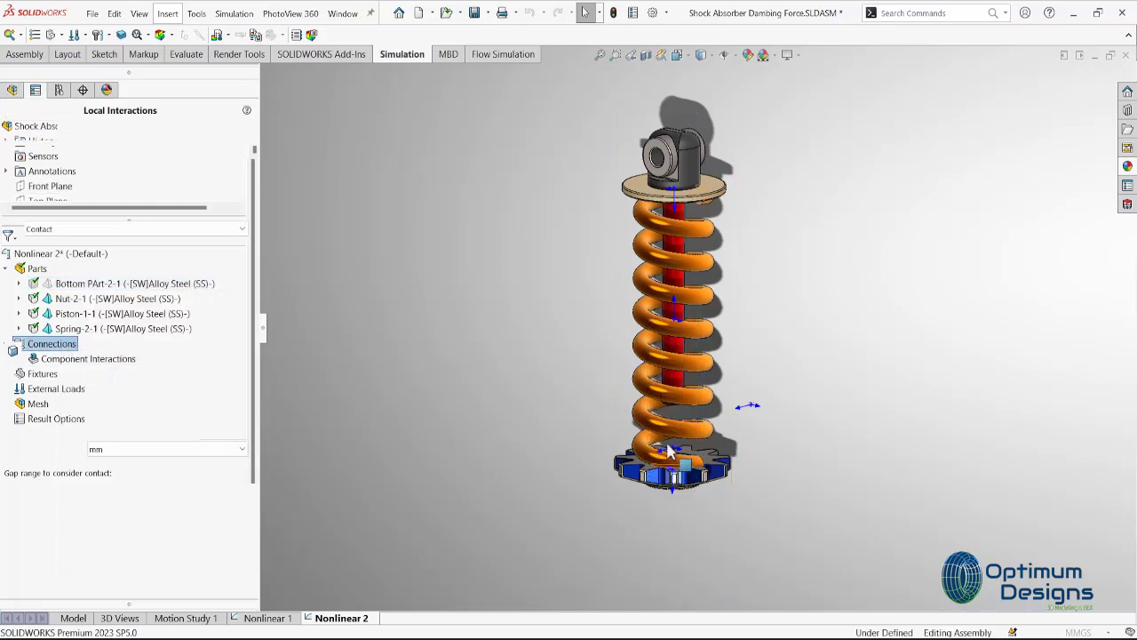
- Add a local contact between the spring's bottom face and the gear face
scroll(720, 476, "down", 2)
scroll(680, 449, "down", 2)
left_click(638, 428)
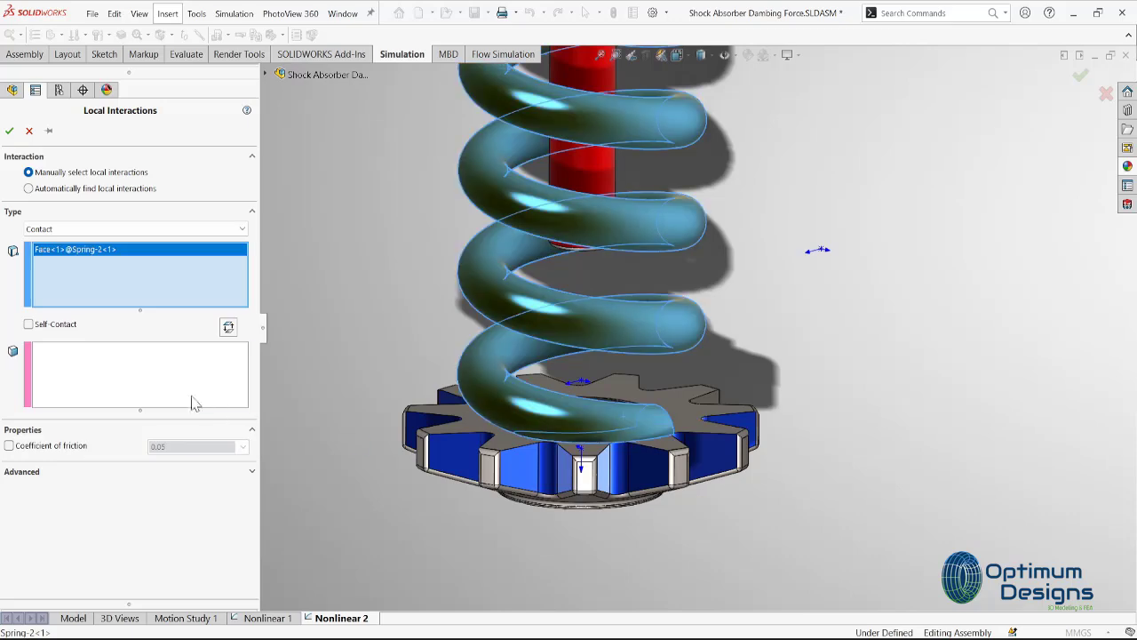
left_click(707, 420)
key("Return")
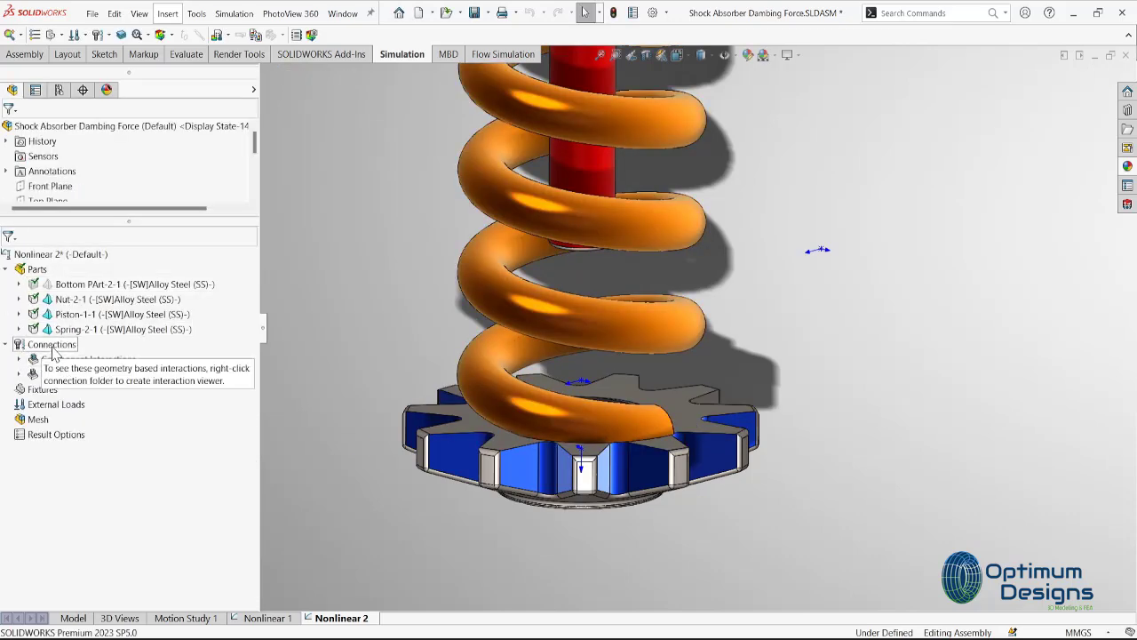
- Add a local contact between the spring's top face and the piston face
right_click(54, 346)
left_click(102, 357)
key("f")
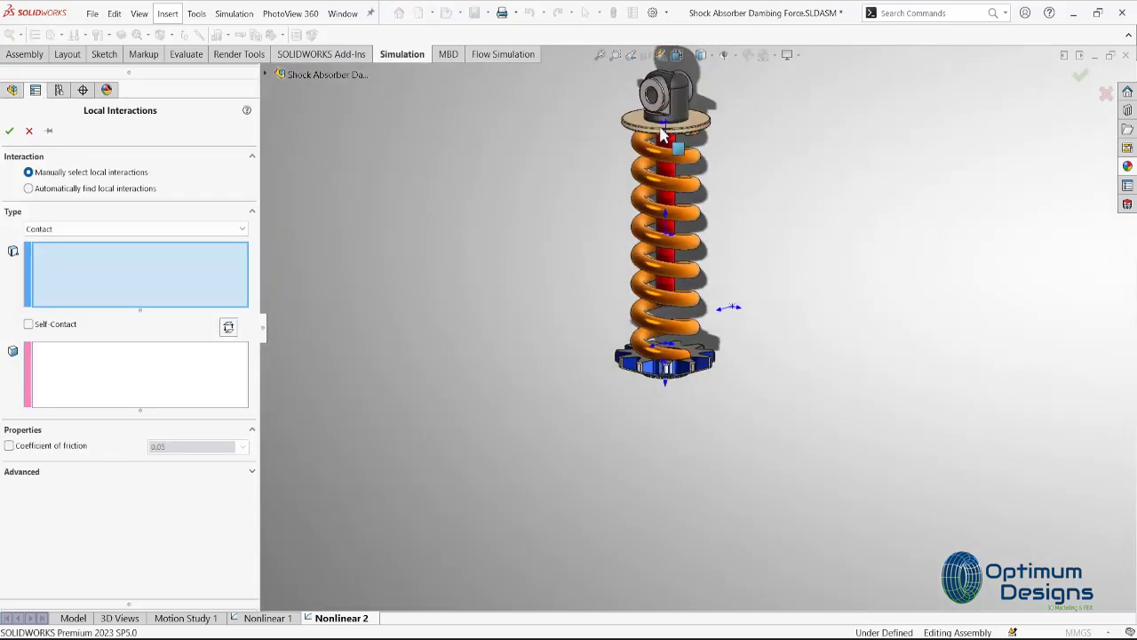
scroll(675, 222, "down", 4)
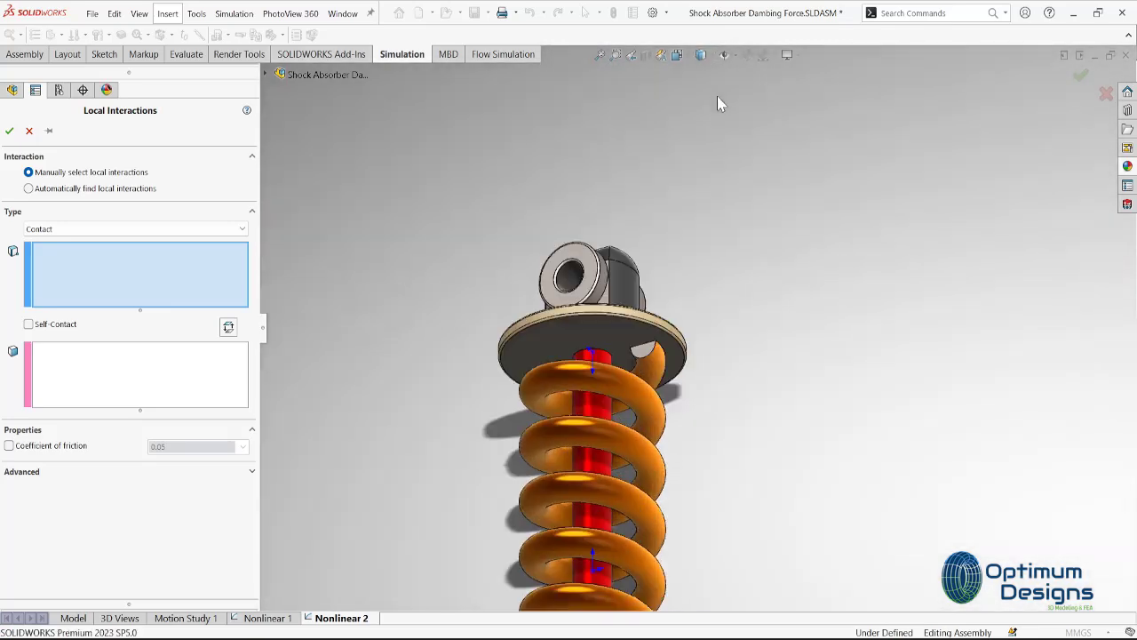
left_click(579, 382)
left_click(607, 345)
key("Return")
key("f")
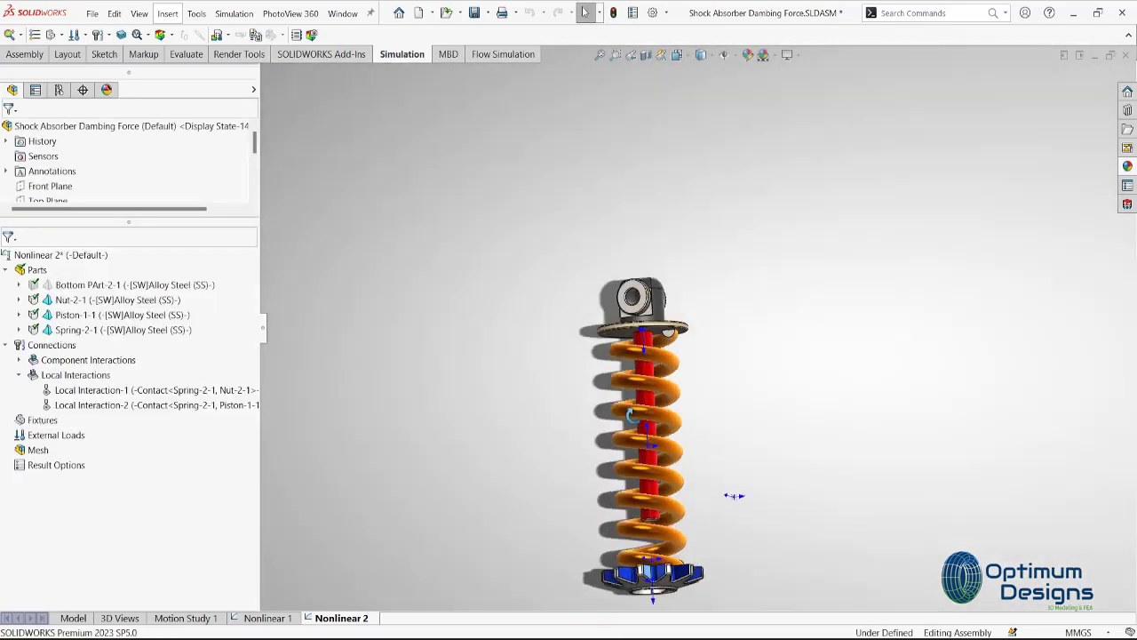
- Apply a fixed support (Fixed-1) to the bottom gear face
right_click(54, 420)
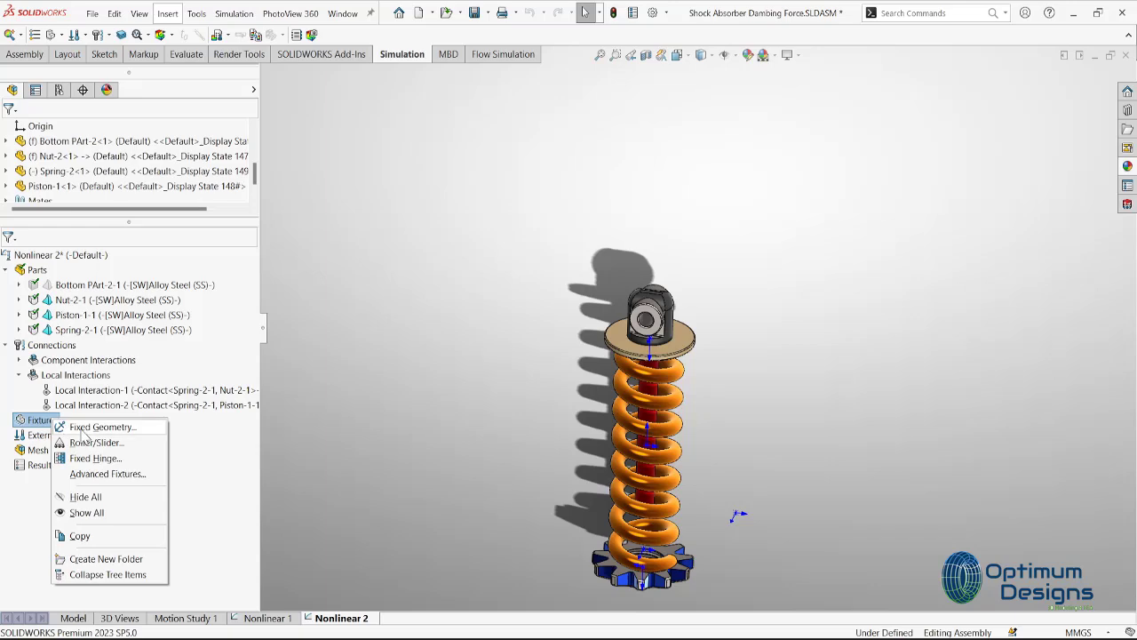
left_click(84, 428)
middle_click_drag(480, 418, 646, 530)
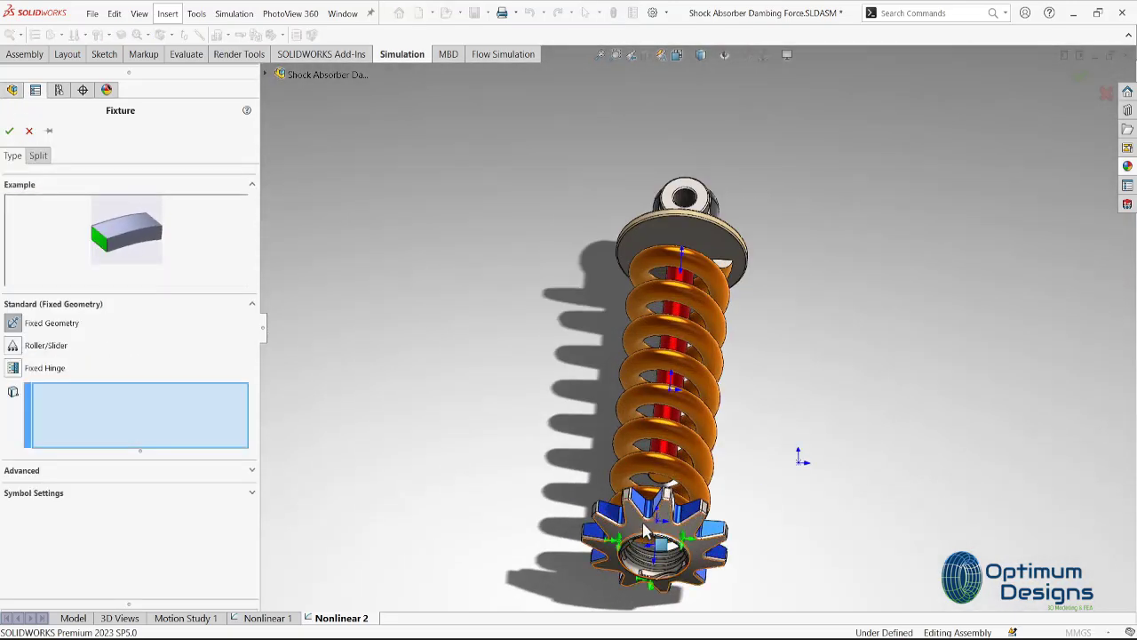
left_click(646, 530)
left_click(9, 131)
mouse_move(549, 265)
middle_mouse_down()
mouse_move(516, 402)
mouse_move(497, 400)
middle_mouse_up()
- Restrain the piston plate's rim with an On Cylindrical Faces fixture
right_click(42, 421)
left_click(105, 474)
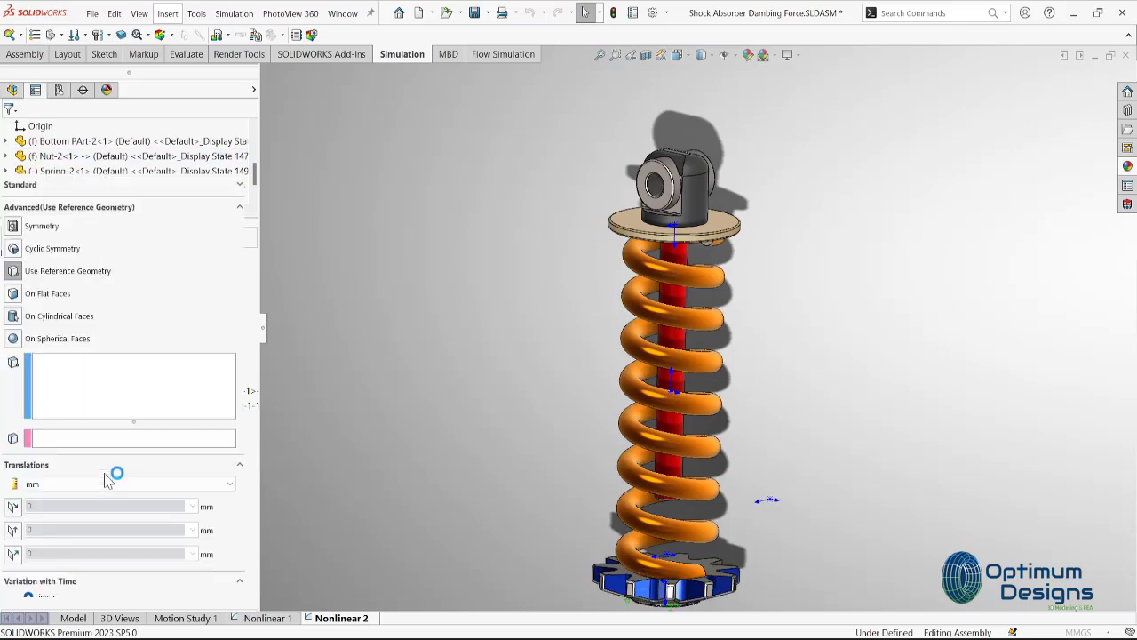
left_click(53, 431)
scroll(257, 505, "down", 3)
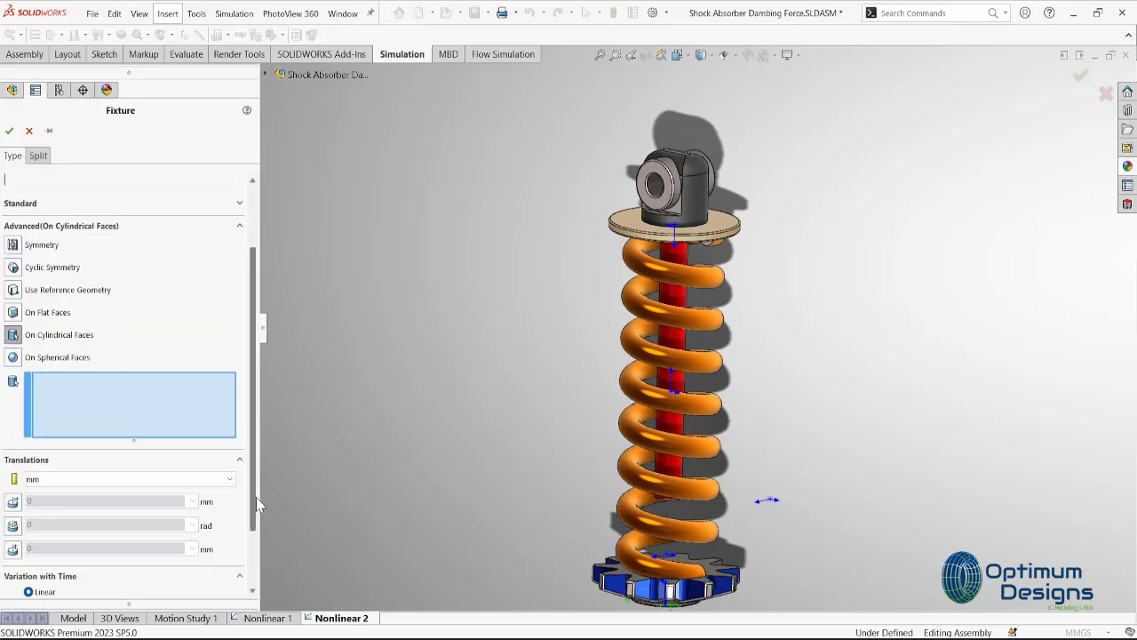
scroll(257, 505, "down", 2)
scroll(720, 236, "down", 5)
left_click(741, 236)
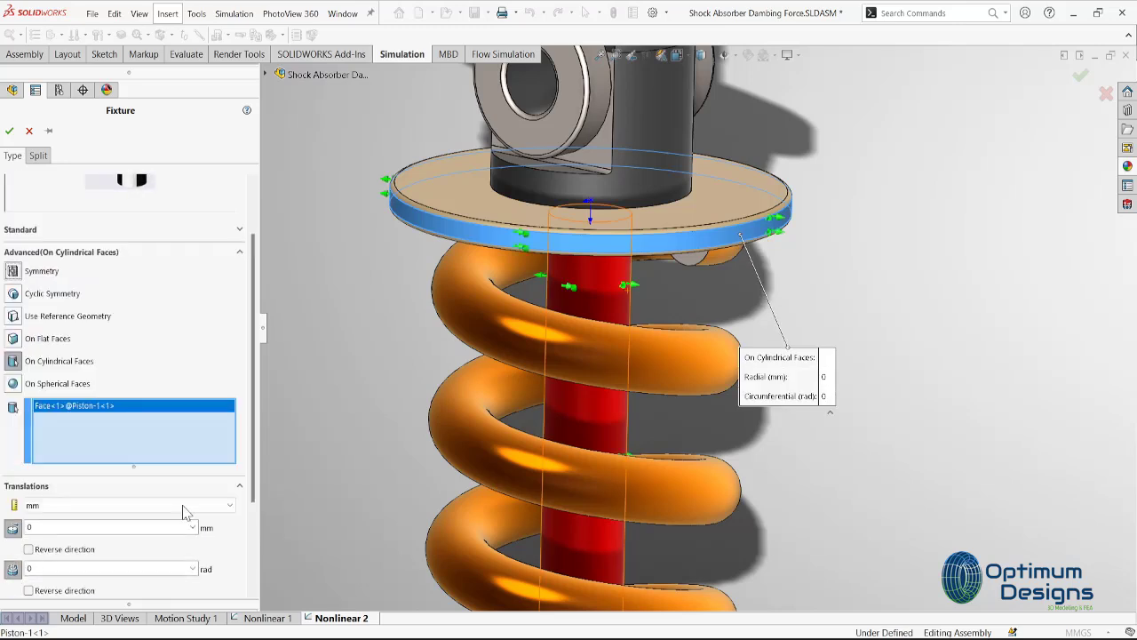
scroll(247, 382, "down", 2)
scroll(247, 382, "down", 1)
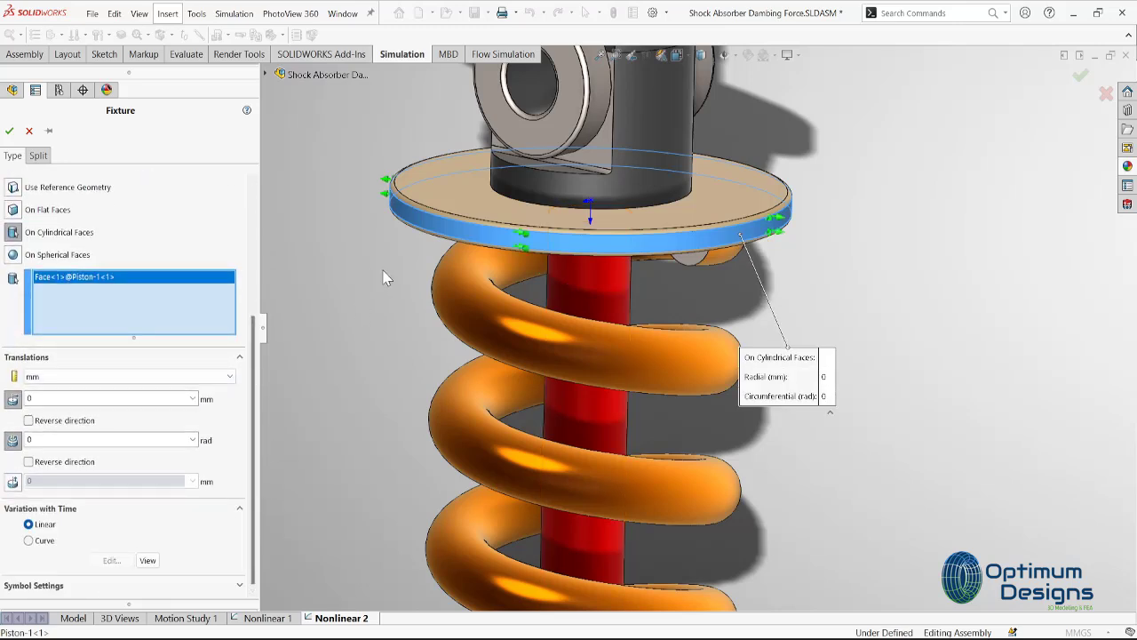
left_click(9, 131)
- Apply a 5,870 N force to the piston plate's top face
right_click(50, 466)
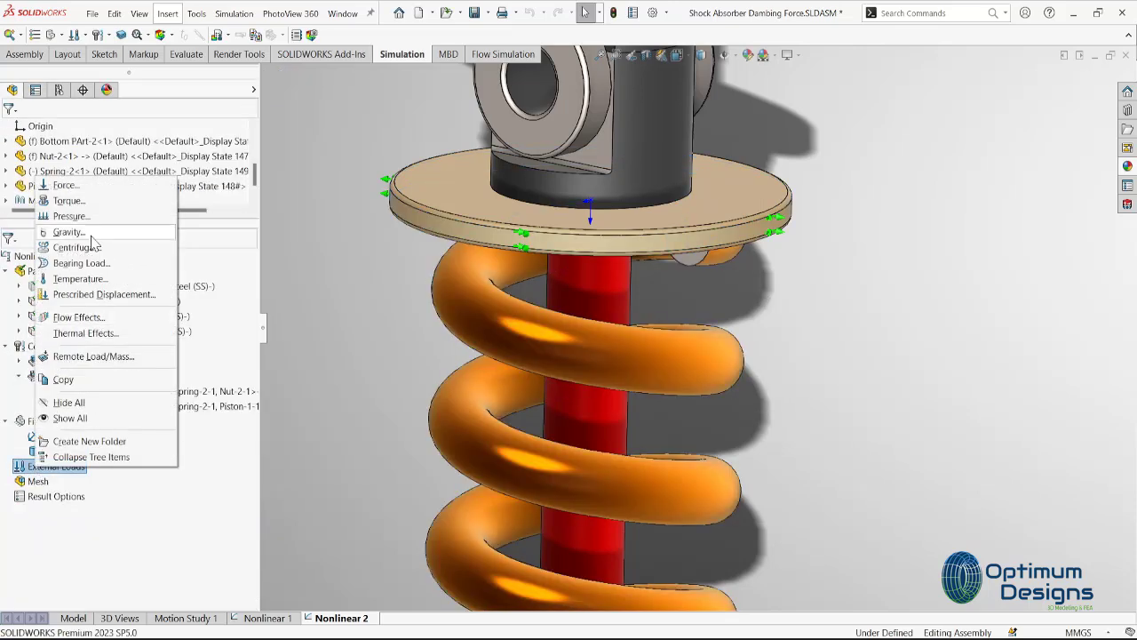
left_click(123, 200)
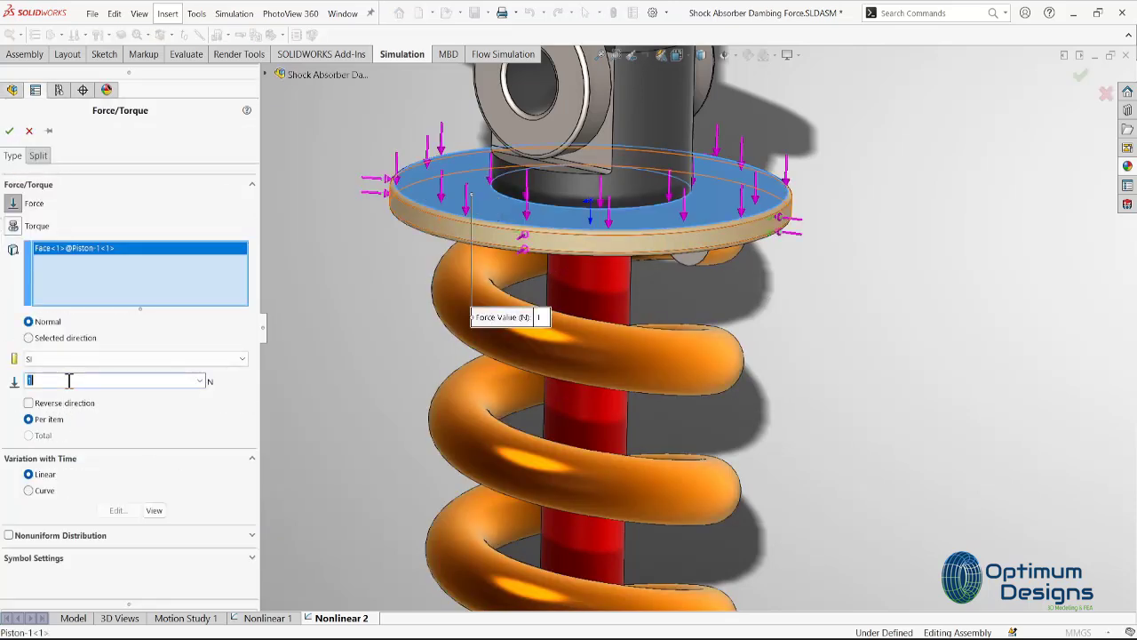
left_click(9, 131)
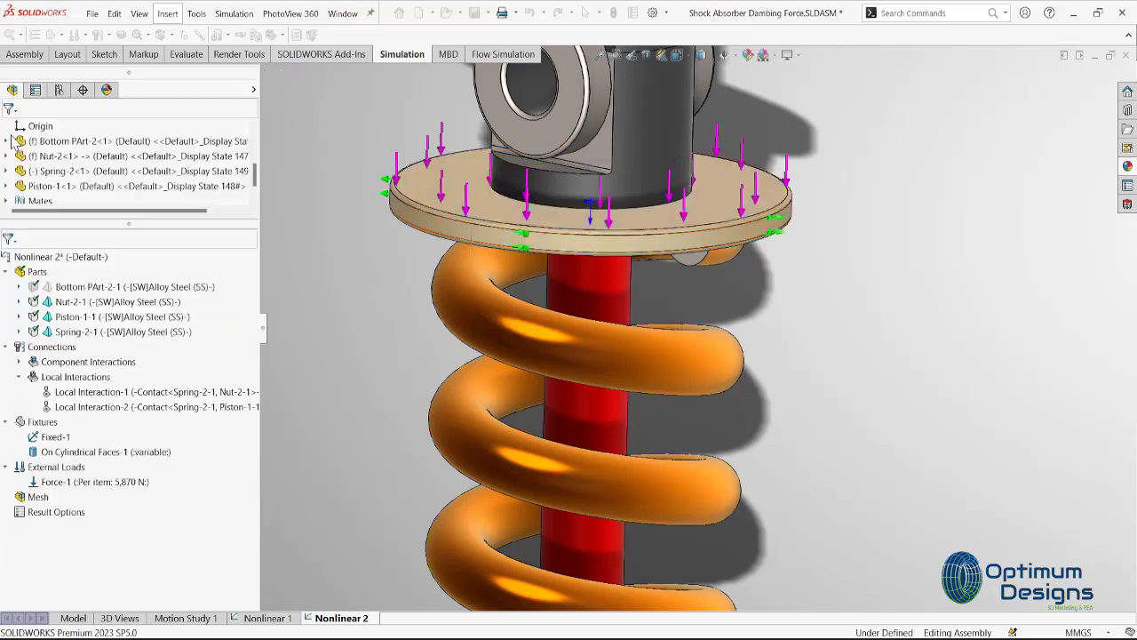
middle_click_drag(498, 293, 496, 336)
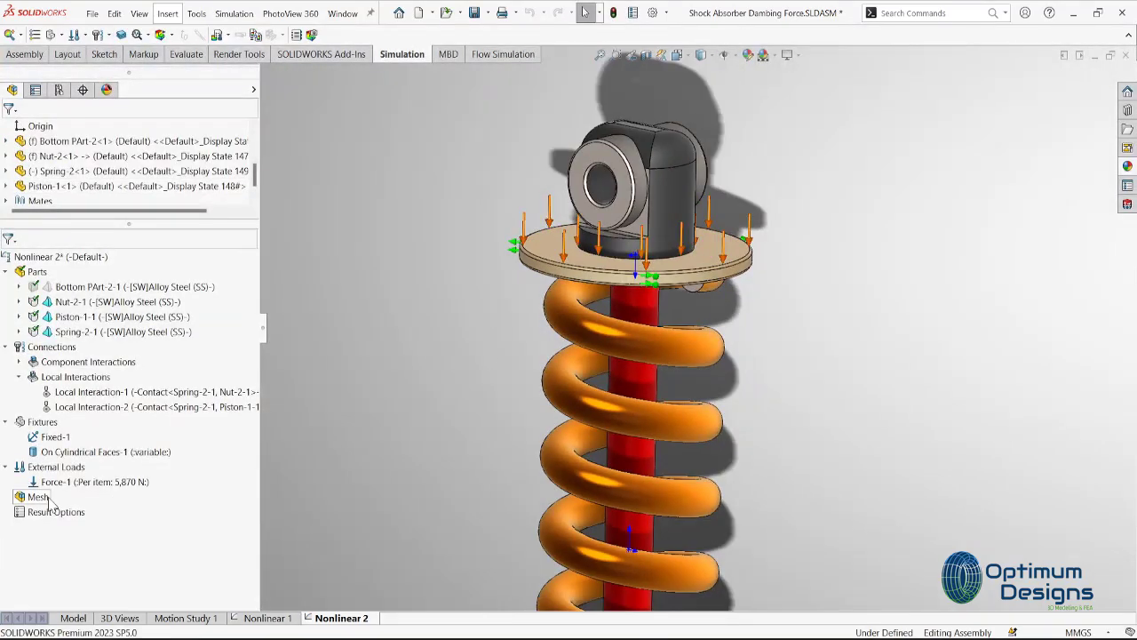
- Add a mesh control covering Nut-2, Spring-2 and Piston-1
right_click(38, 496)
left_click(122, 317)
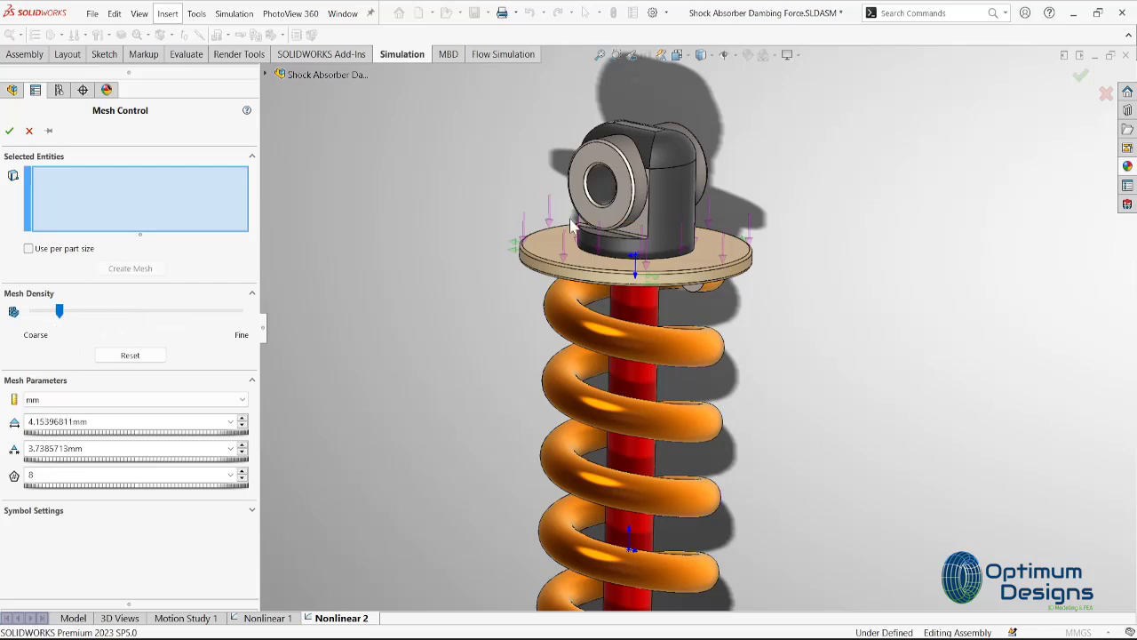
left_click(658, 208)
key("Delete")
left_click(267, 77)
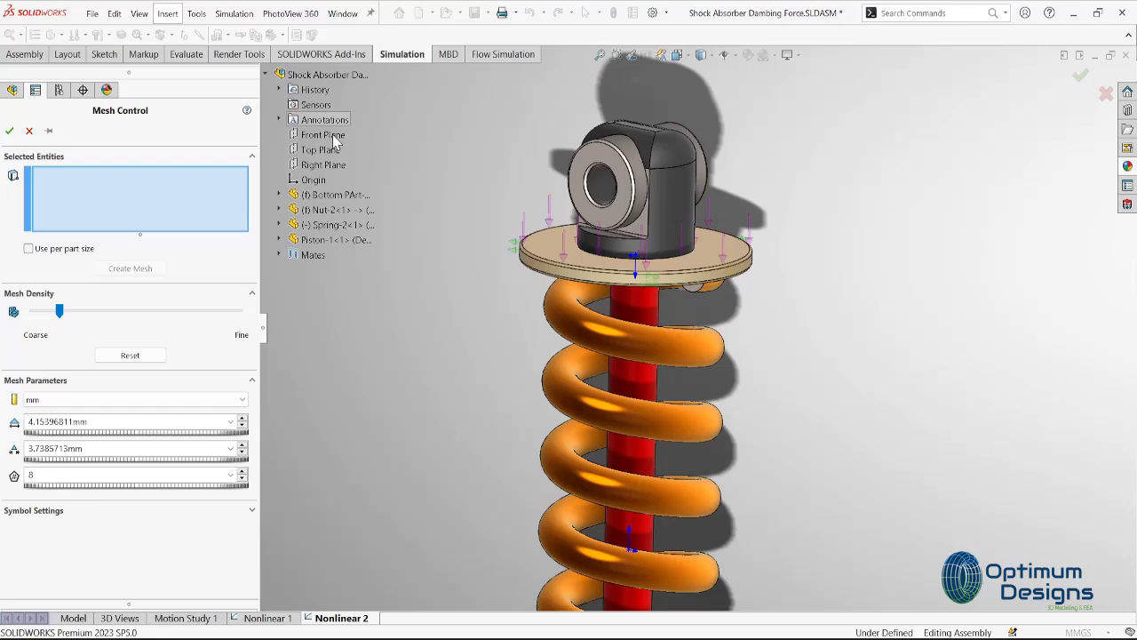
left_click(316, 210)
left_click(333, 225)
left_click(319, 240)
scroll(554, 381, "up", 3)
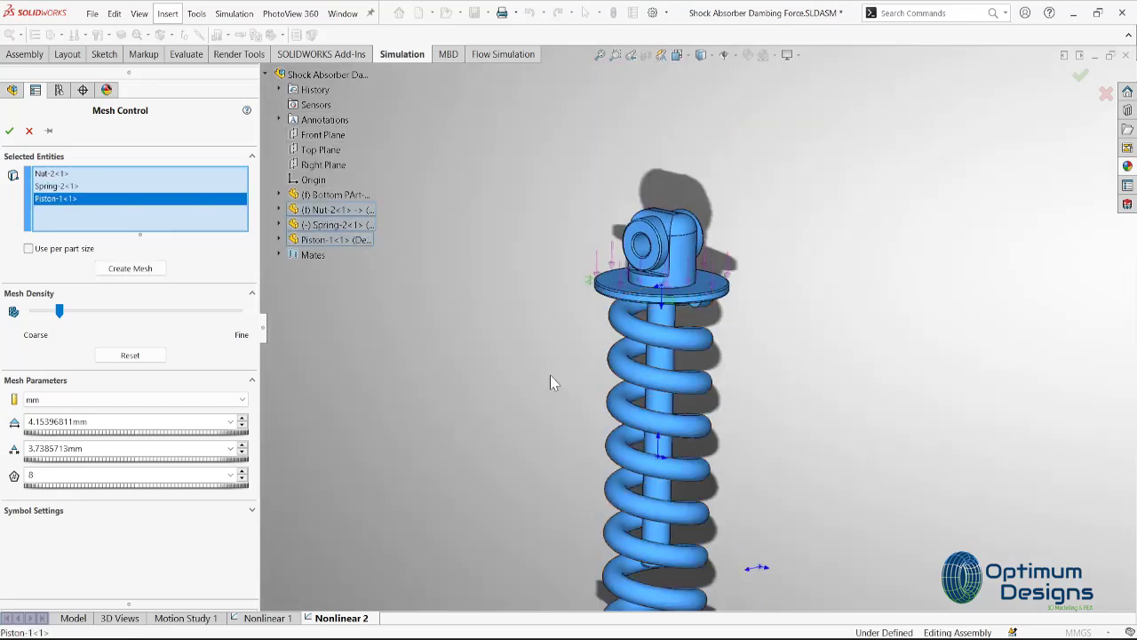
middle_click_drag(554, 381, 593, 439)
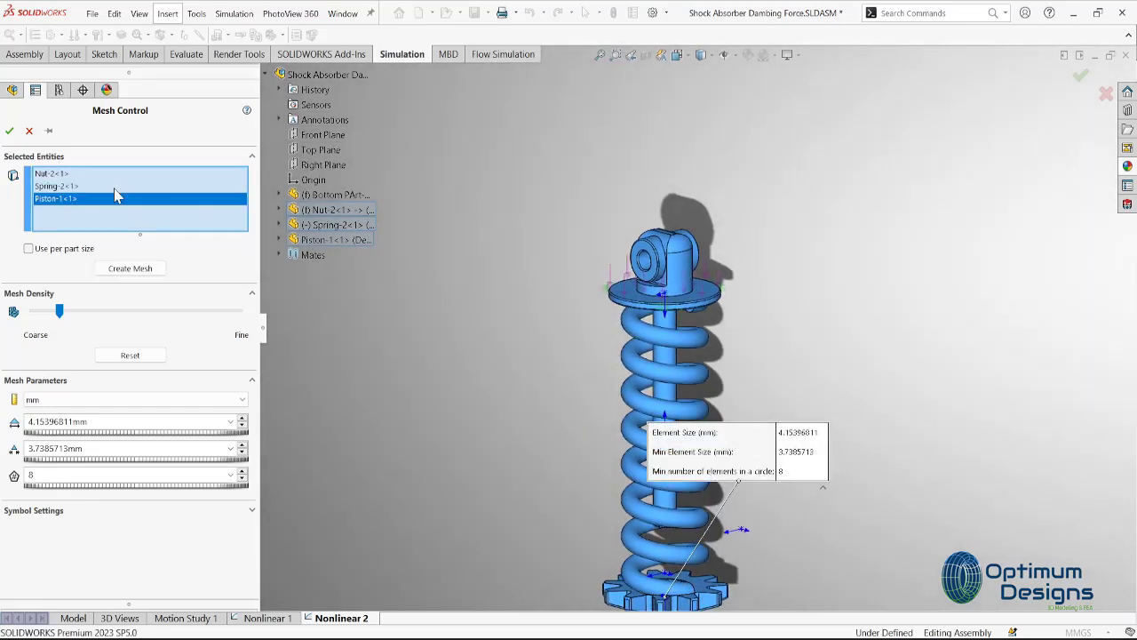
left_click(11, 132)
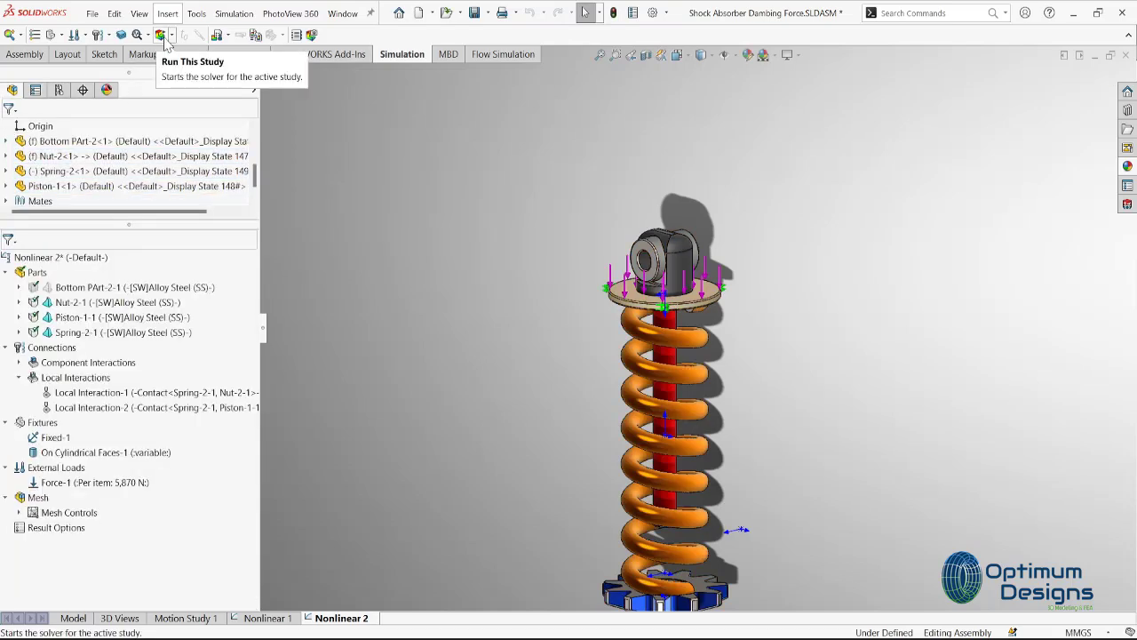
- Mesh and solve Nonlinear 2 until its von Mises stress peaks at 2.853e+09 N/m^2
left_click(137, 35)
left_click_drag(518, 250, 376, 180)
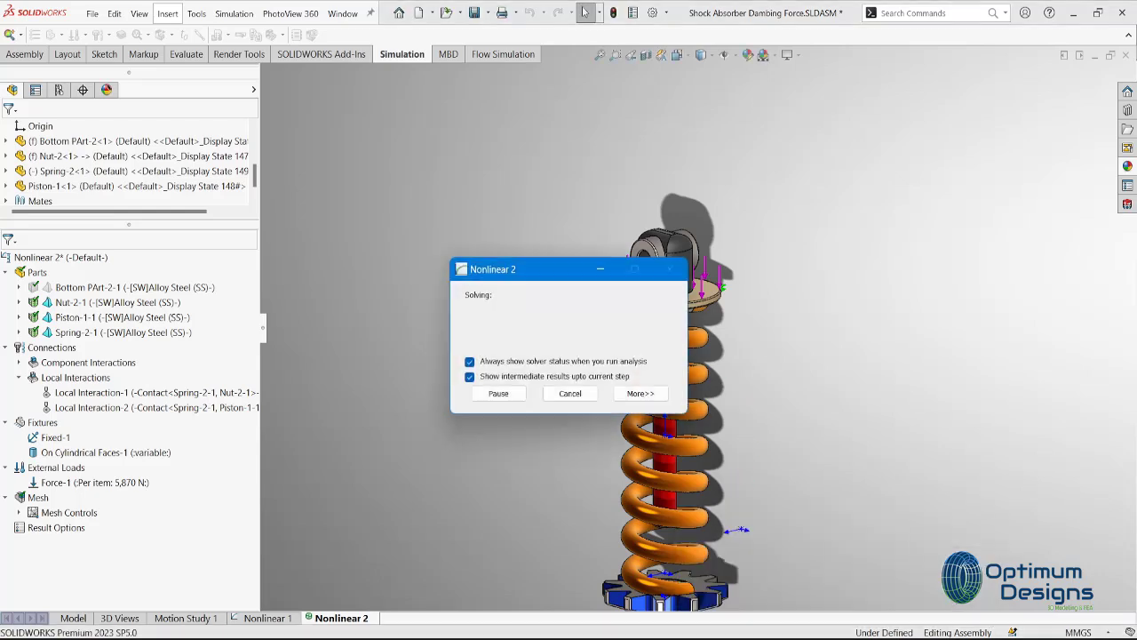
left_click_drag(522, 270, 465, 217)
left_click(544, 276)
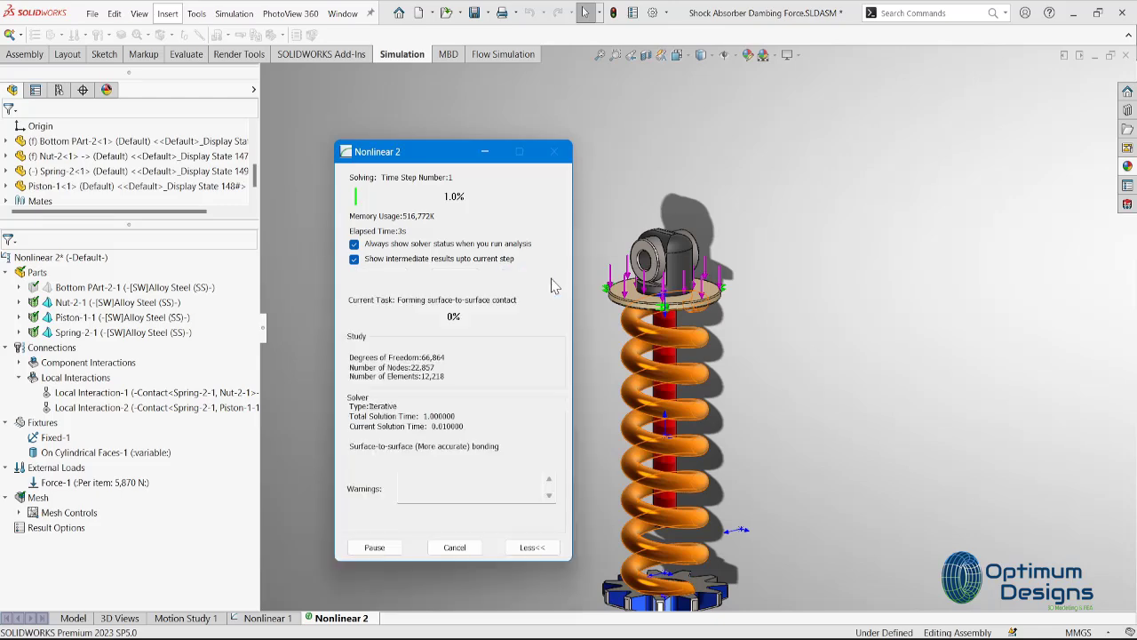
left_click_drag(434, 151, 389, 108)
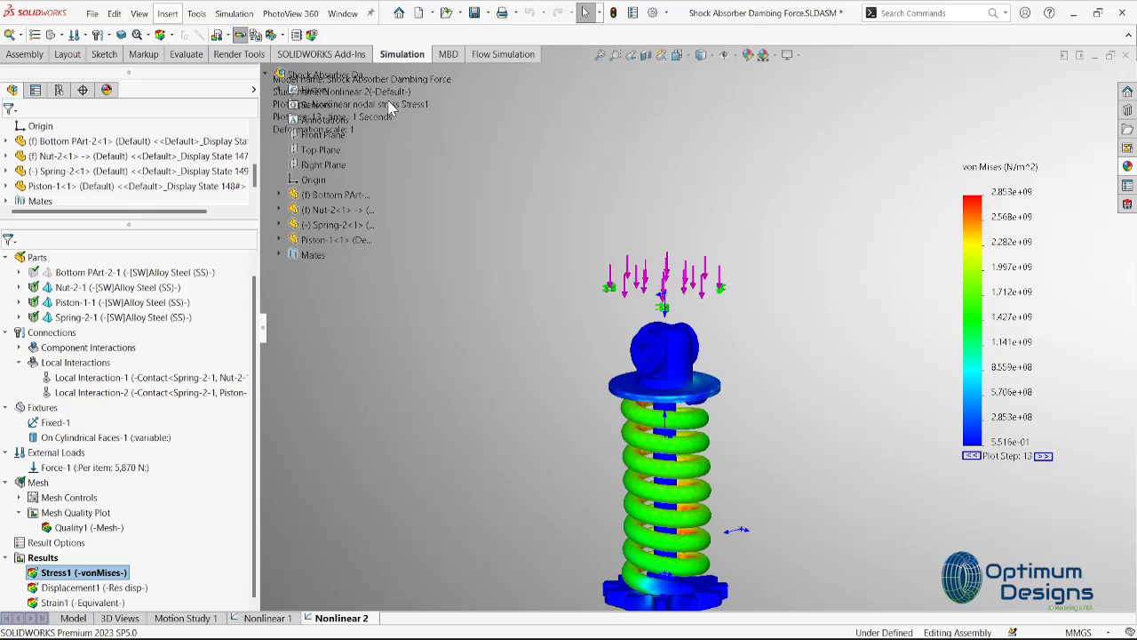
- Display the Displacement1 plot and play its animation, then close it
scroll(702, 338, "up", 3)
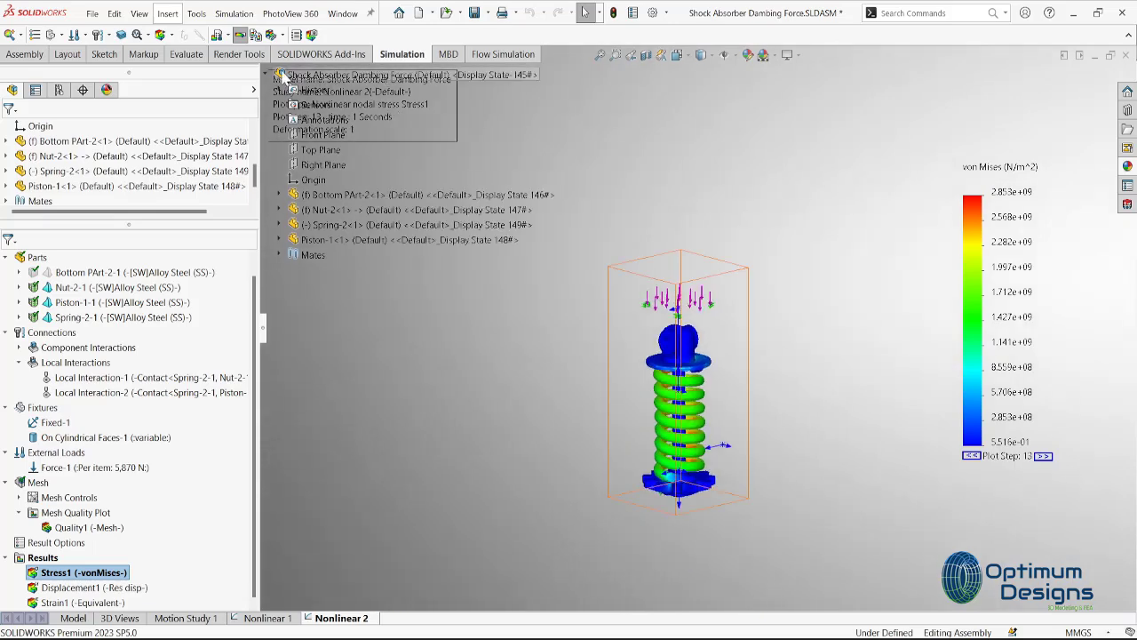
scroll(456, 532, "down", 3)
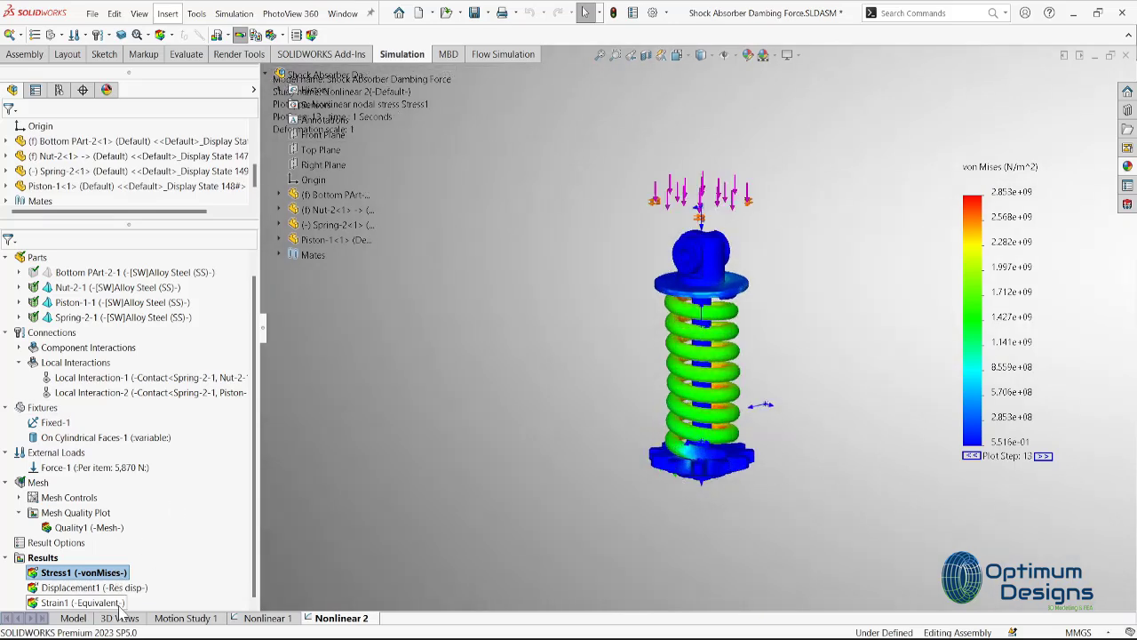
left_click(94, 587)
left_click(148, 485)
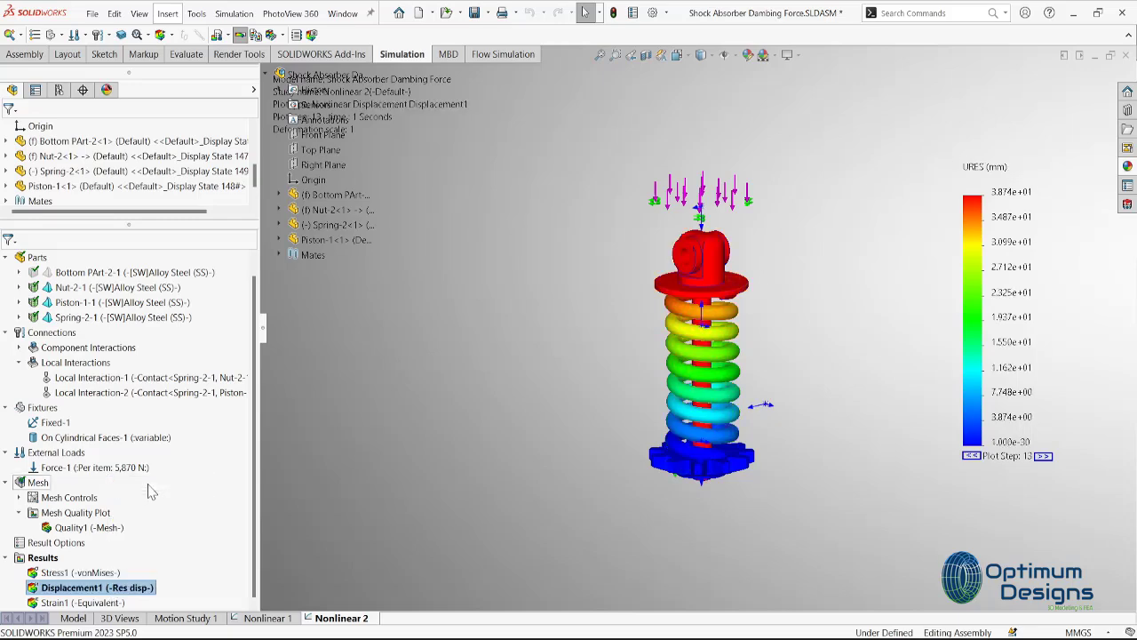
right_click(128, 587)
left_click(173, 371)
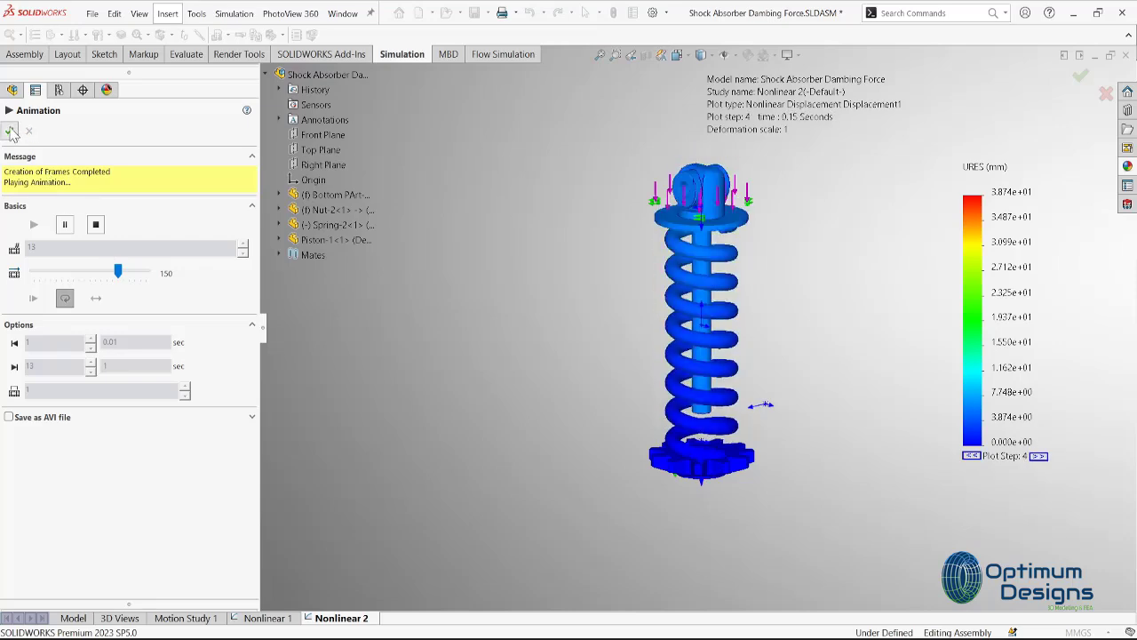
left_click(10, 131)
- Label displacement max (38.74) and min beside the model in 2-decimal floating format
right_click(84, 587)
left_click(127, 336)
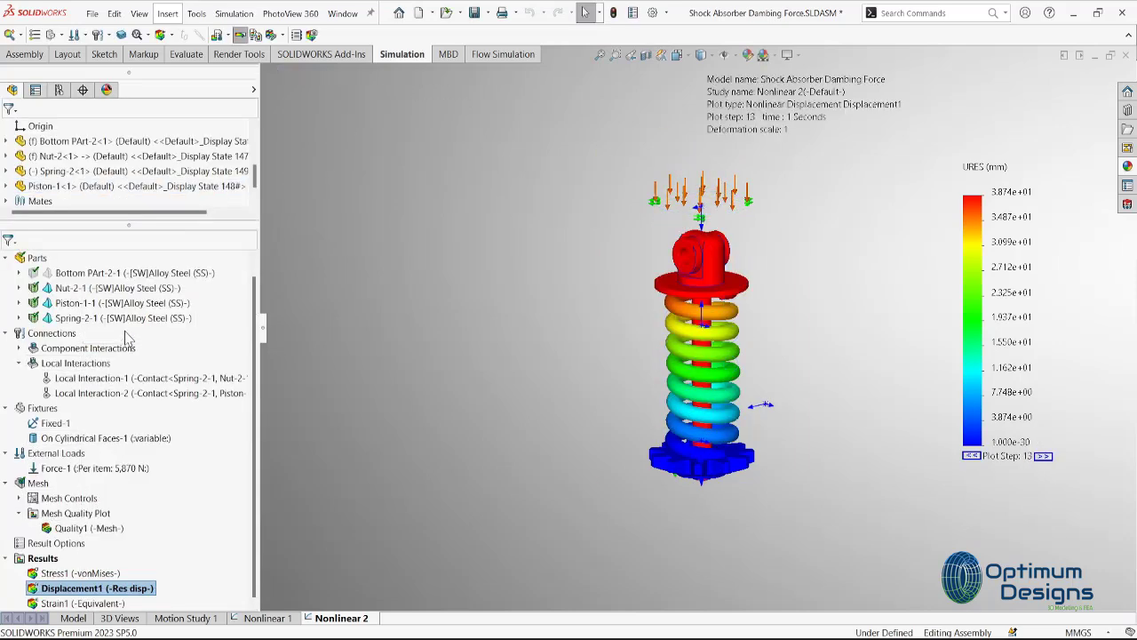
left_click(30, 218)
left_click(30, 200)
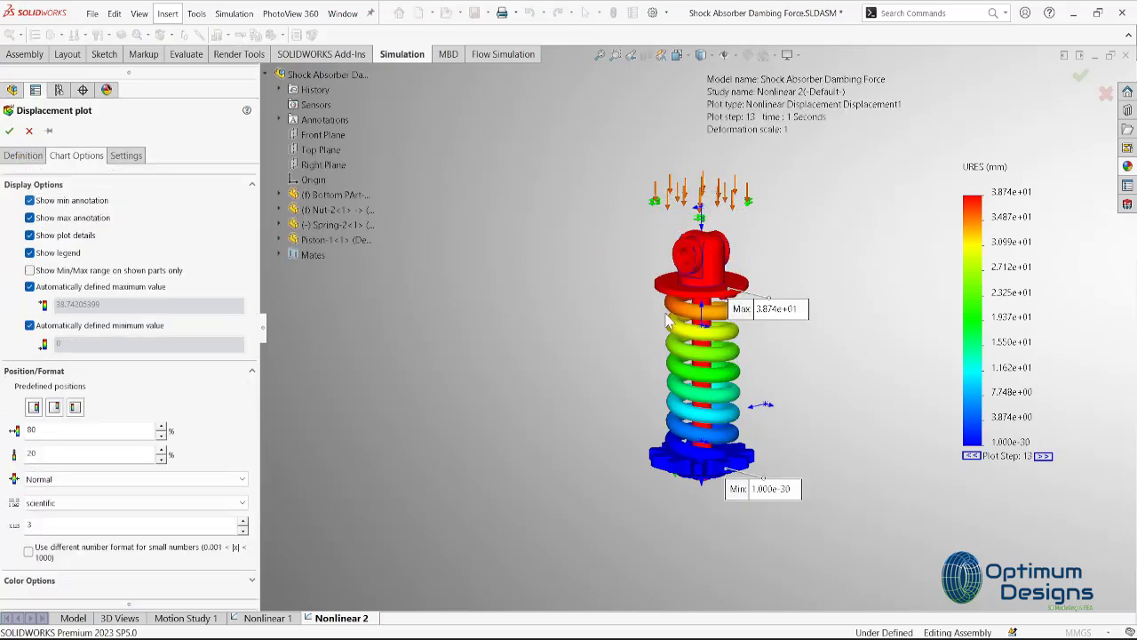
left_click_drag(742, 309, 573, 232)
left_click_drag(730, 495, 574, 447)
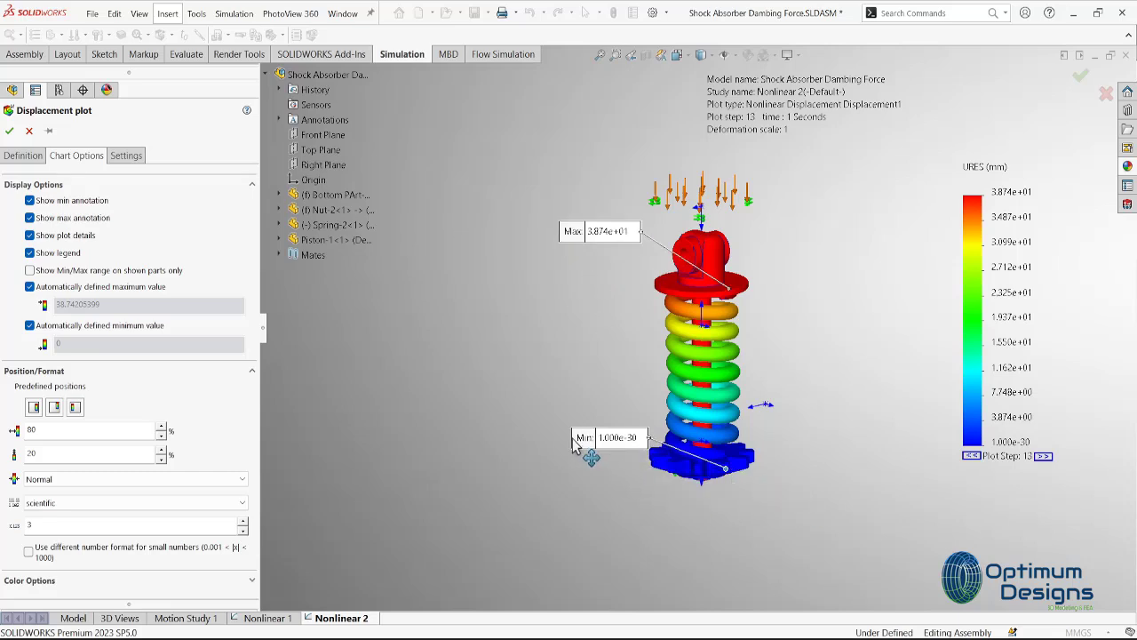
left_click(124, 503)
left_click(99, 530)
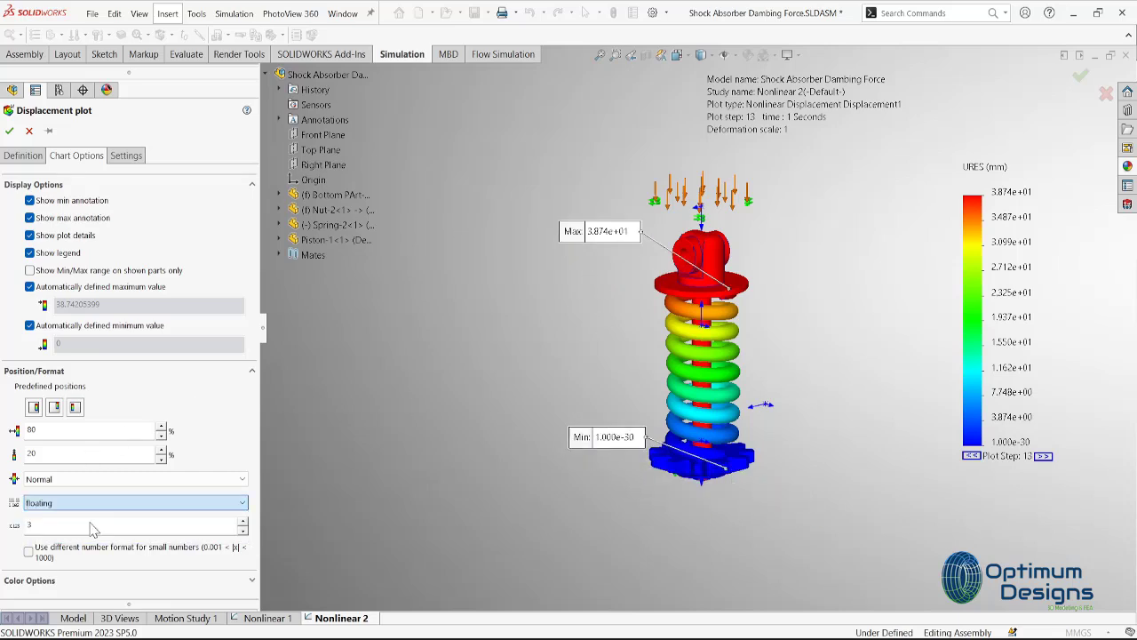
left_click(243, 530)
left_click_drag(769, 308, 578, 243)
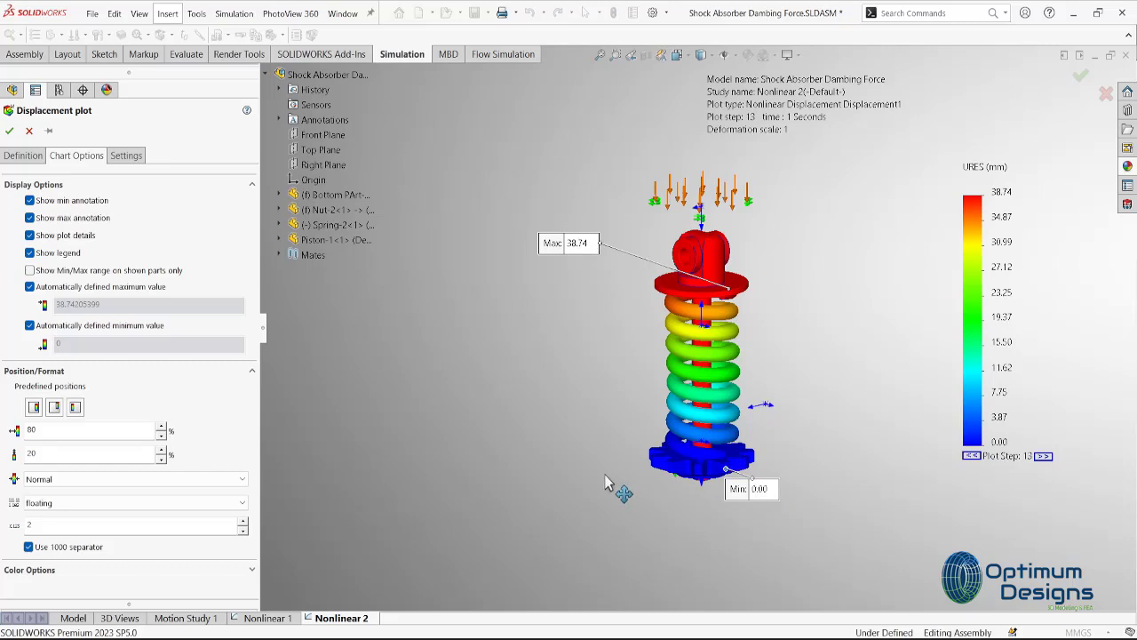
left_click_drag(604, 483, 551, 428)
left_click(9, 130)
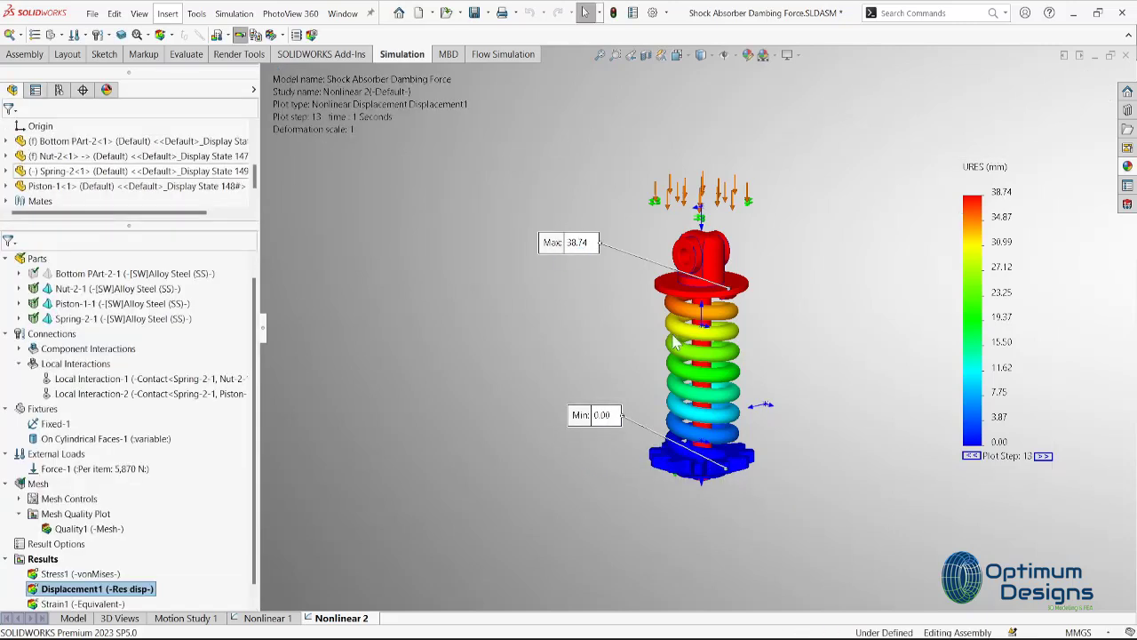
- Display the von Mises Stress1 plot and animate it, then stop the animation
scroll(80, 569, "down", 1)
right_click(39, 545)
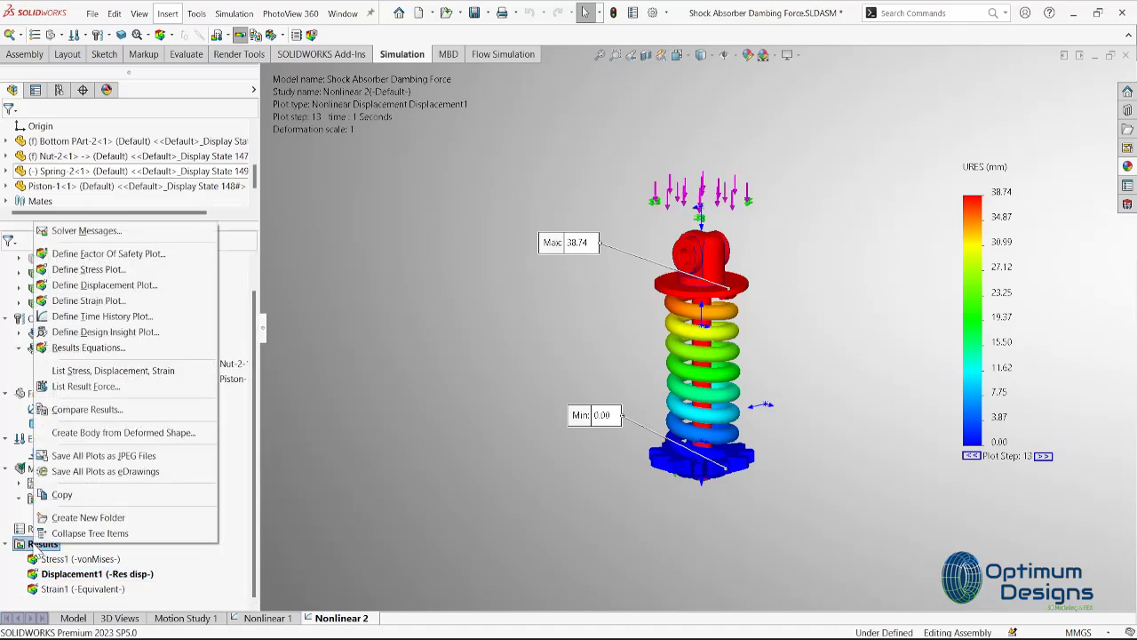
right_click(76, 559)
left_click(105, 460)
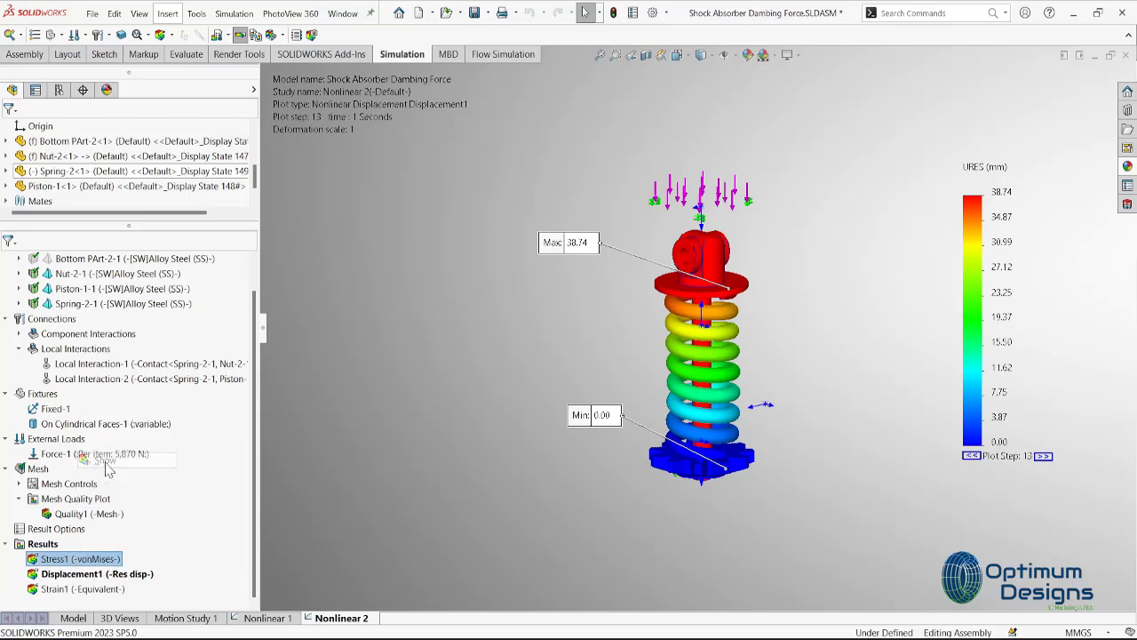
right_click(78, 559)
left_click(119, 348)
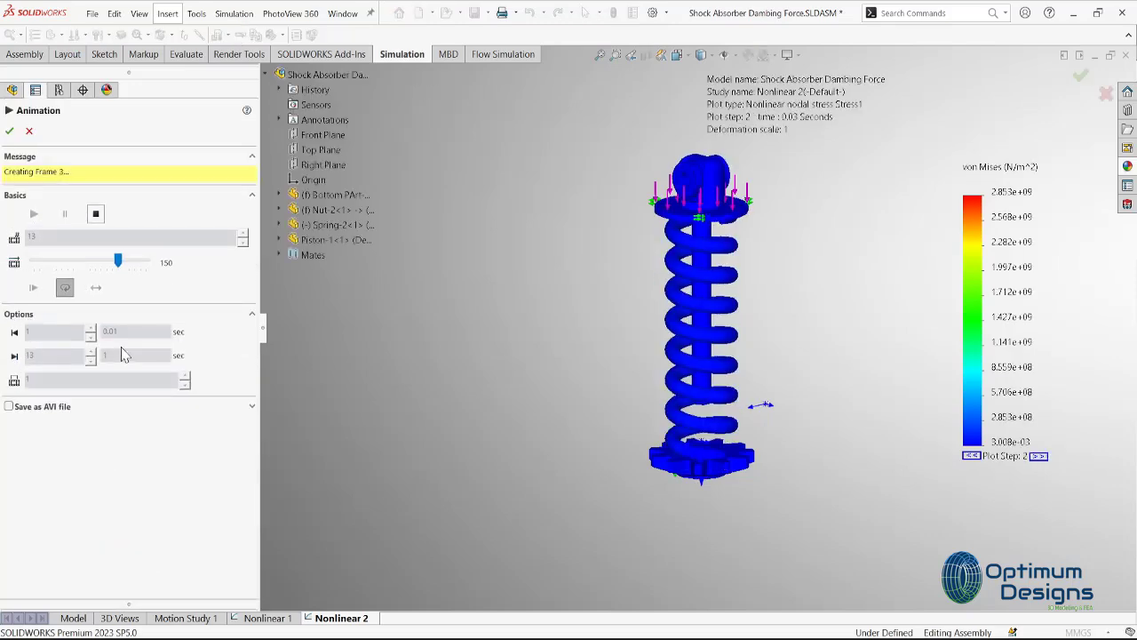
left_click(95, 225)
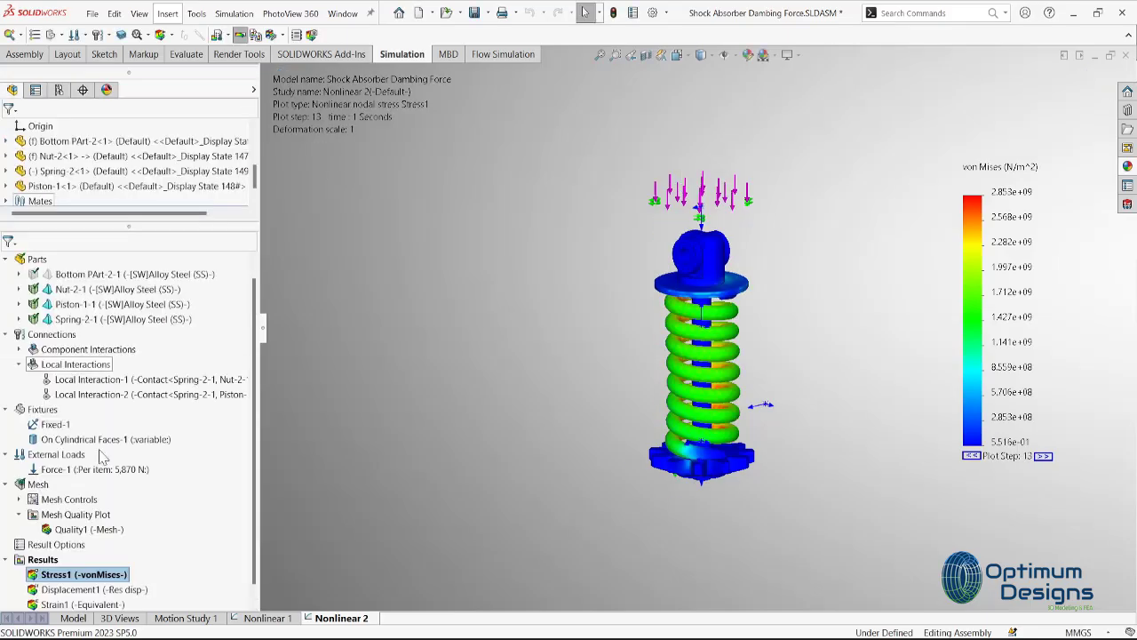